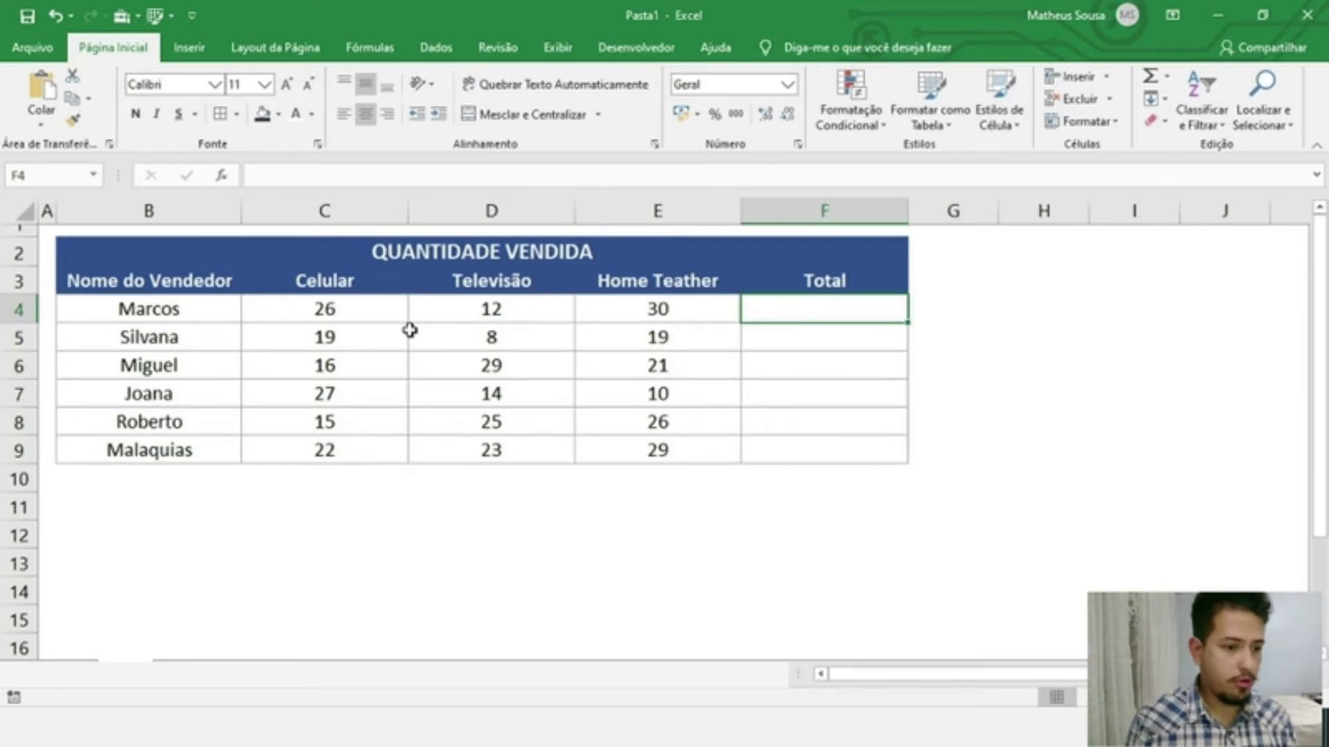
Review the sales table's seller and product columns and the quantities sold that feed the Total column.
{"action": "left_click", "coordinate": [178, 335]}
{"action": "left_click_drag", "start_coordinate": [184, 271], "coordinate": [184, 401]}
{"action": "left_click_drag", "start_coordinate": [322, 290], "coordinate": [325, 391]}
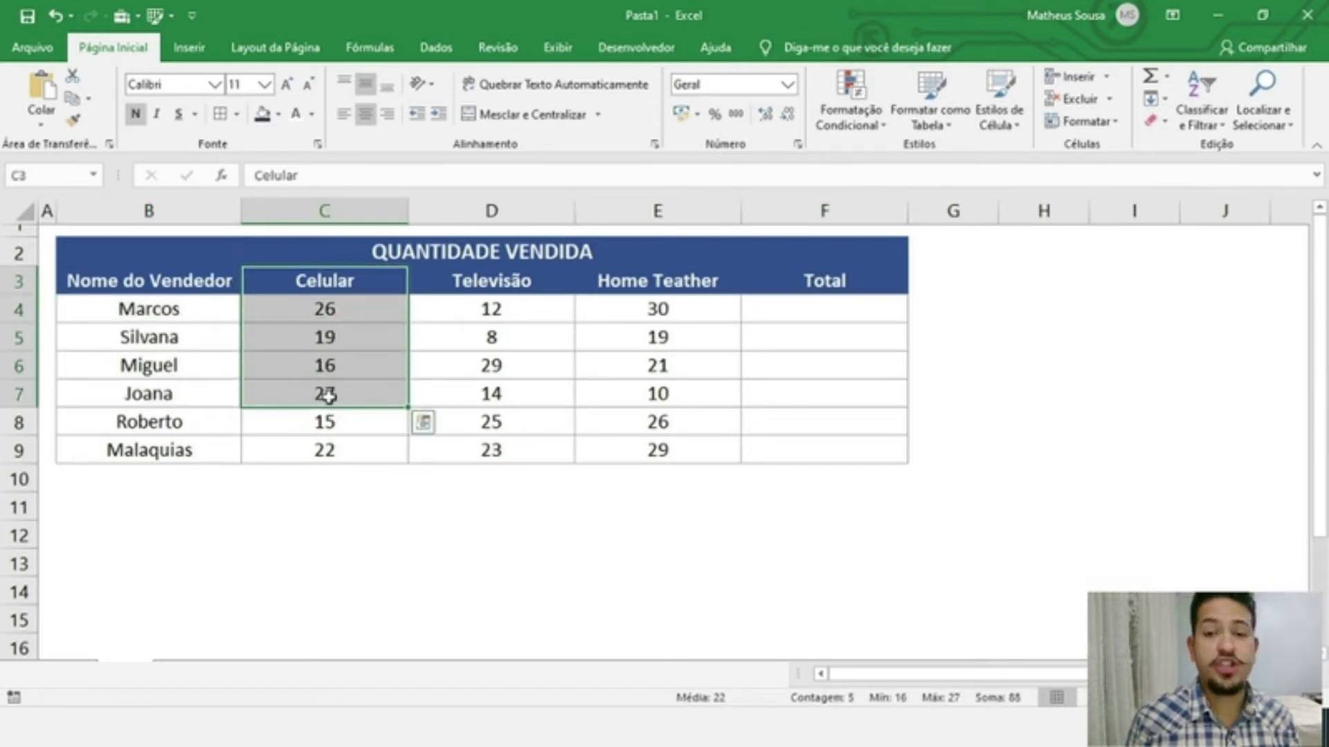
{"action": "left_click_drag", "start_coordinate": [468, 276], "coordinate": [490, 394]}
{"action": "left_click_drag", "start_coordinate": [646, 278], "coordinate": [671, 419]}
{"action": "left_click", "coordinate": [774, 306]}
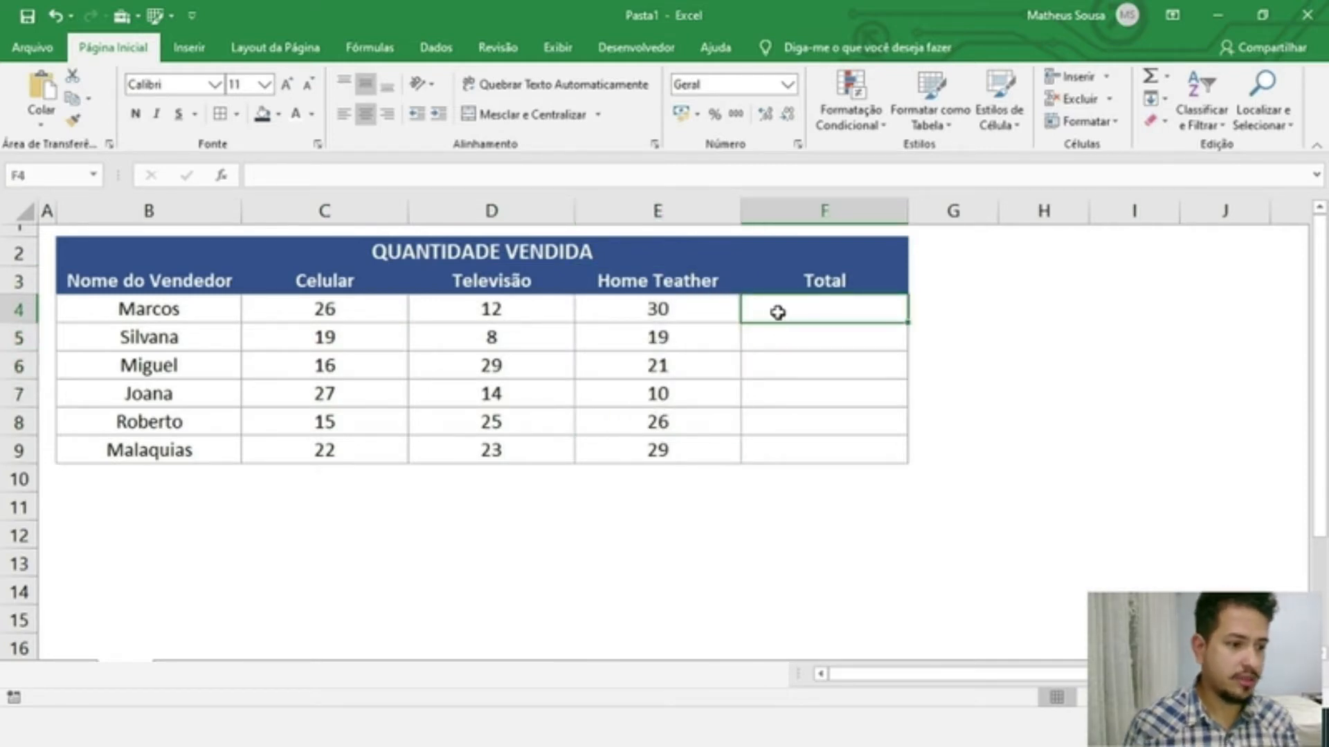
{"action": "left_click", "coordinate": [163, 288]}
{"action": "left_click", "coordinate": [196, 307]}
{"action": "left_click", "coordinate": [339, 308]}
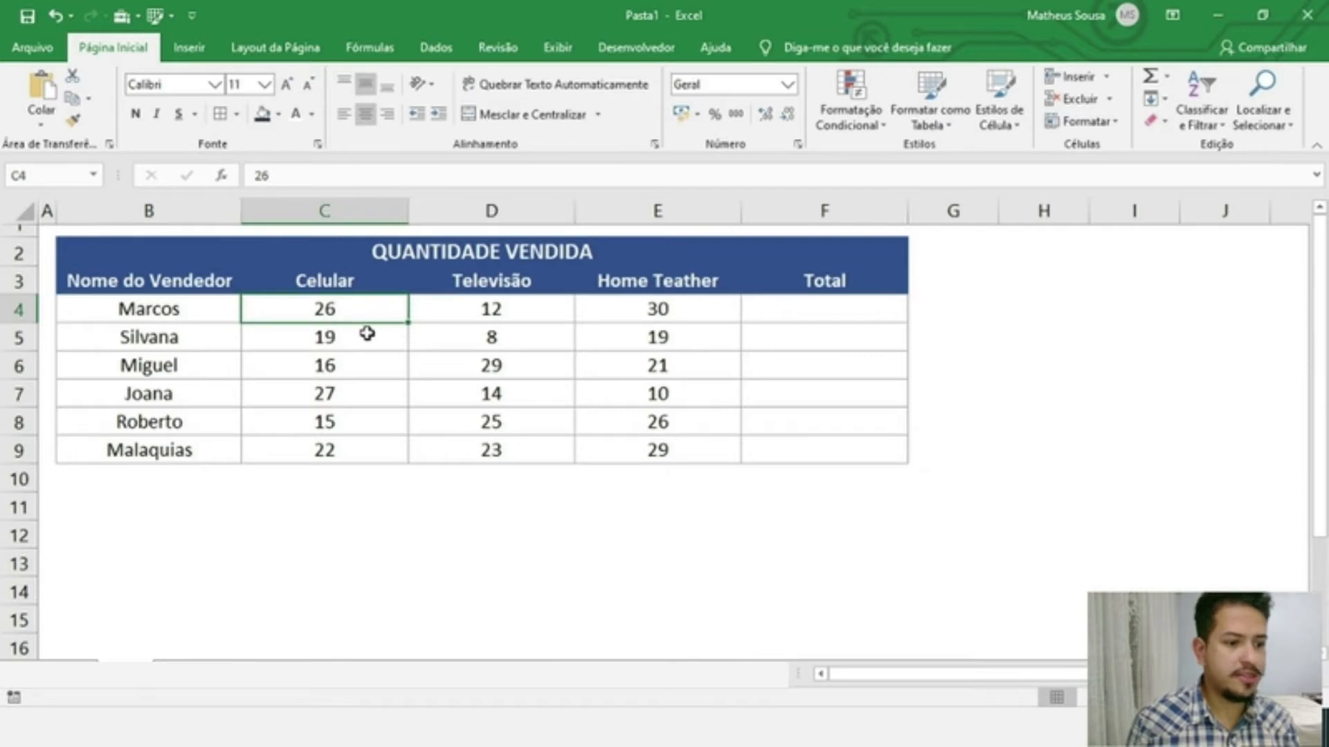
{"action": "left_click", "coordinate": [442, 318]}
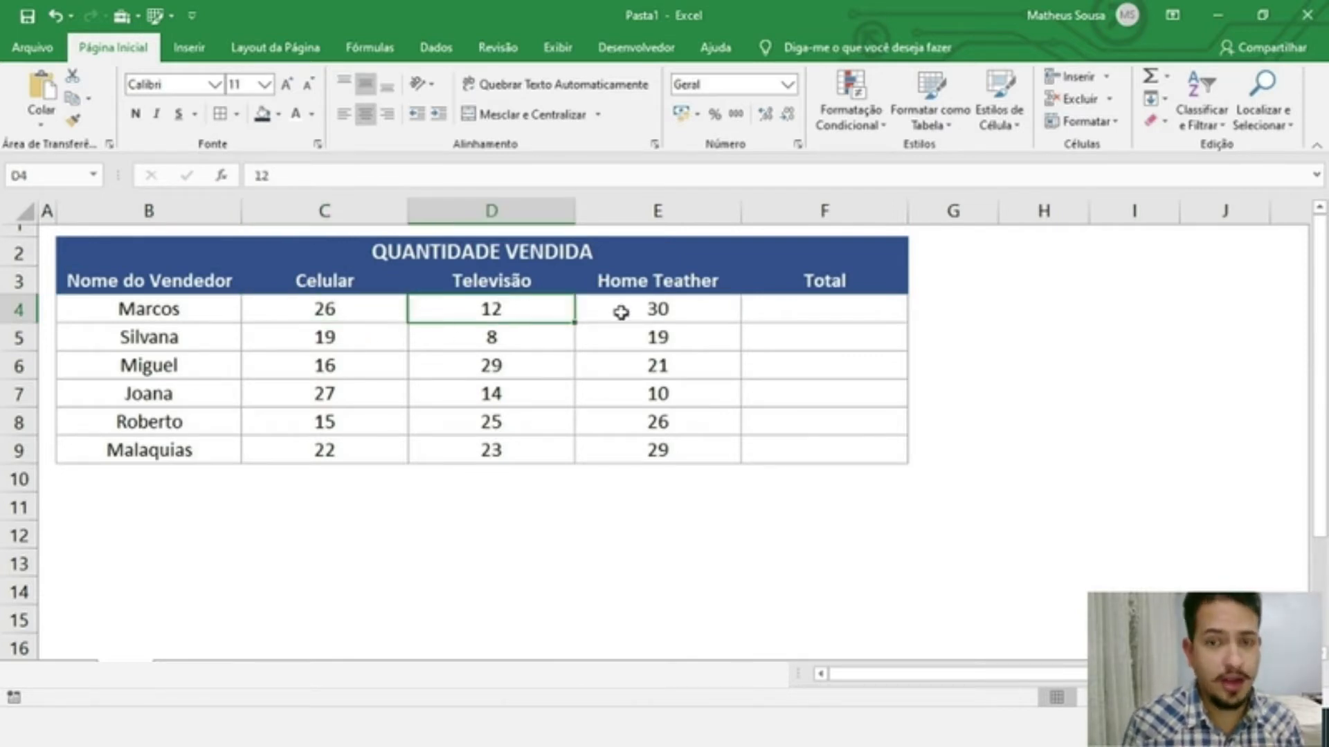
{"action": "left_click", "coordinate": [680, 312]}
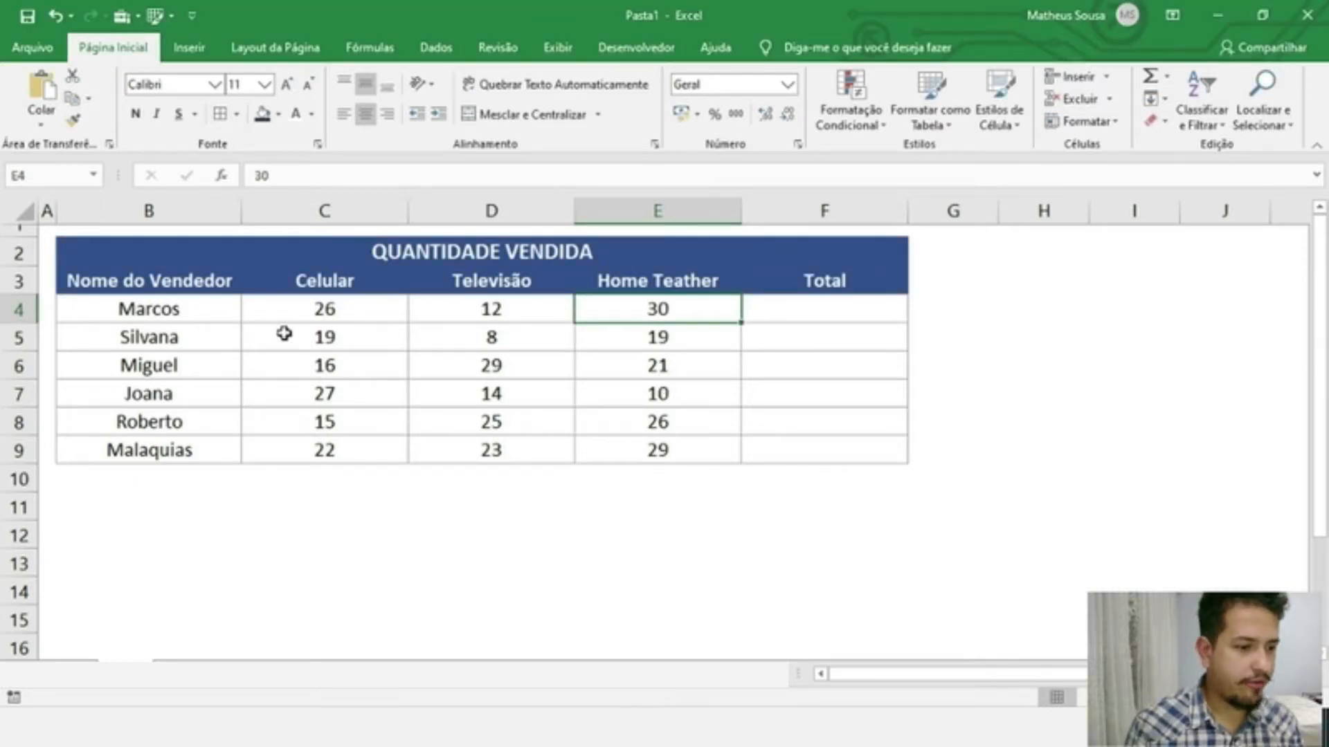
{"action": "left_click", "coordinate": [311, 309]}
{"action": "left_click_drag", "start_coordinate": [422, 305], "coordinate": [679, 424]}
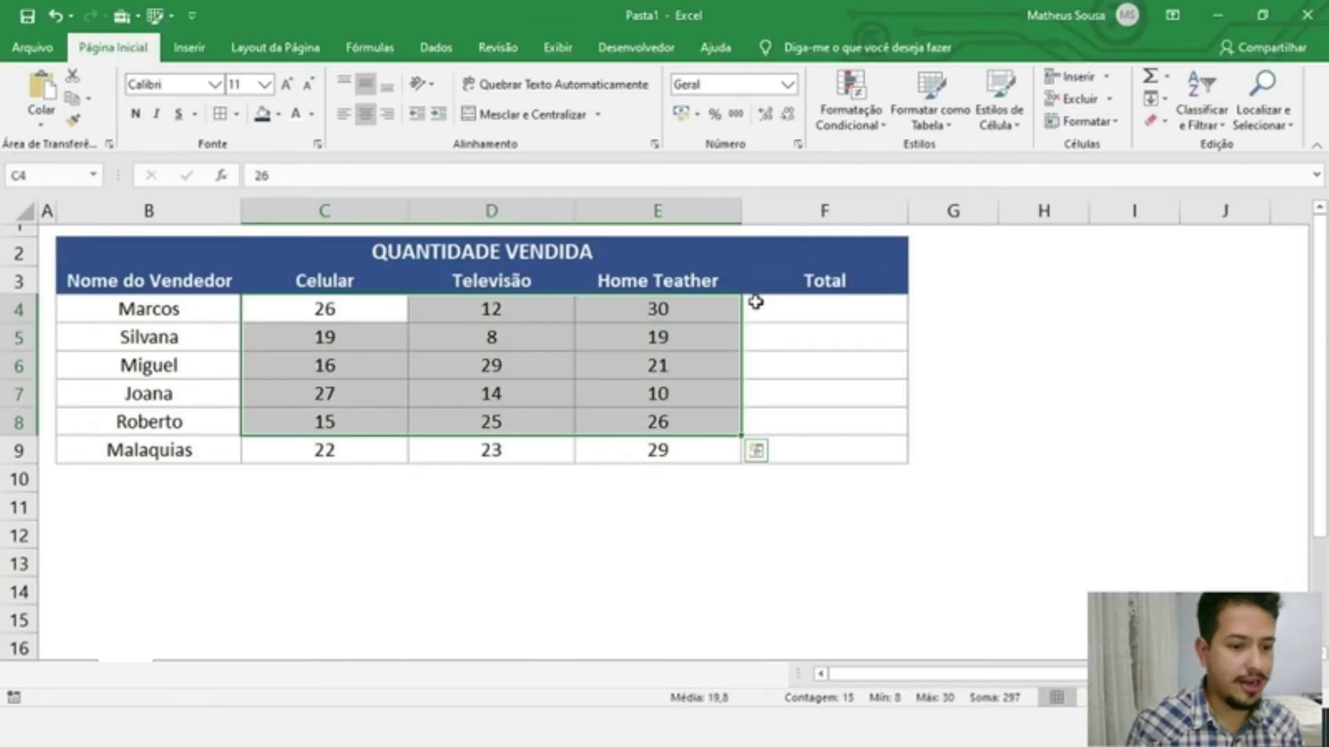
Enter the addition formula =E4+D4+C4 in cell F4 to total the first seller's three product quantities.
{"action": "left_click", "coordinate": [761, 310]}
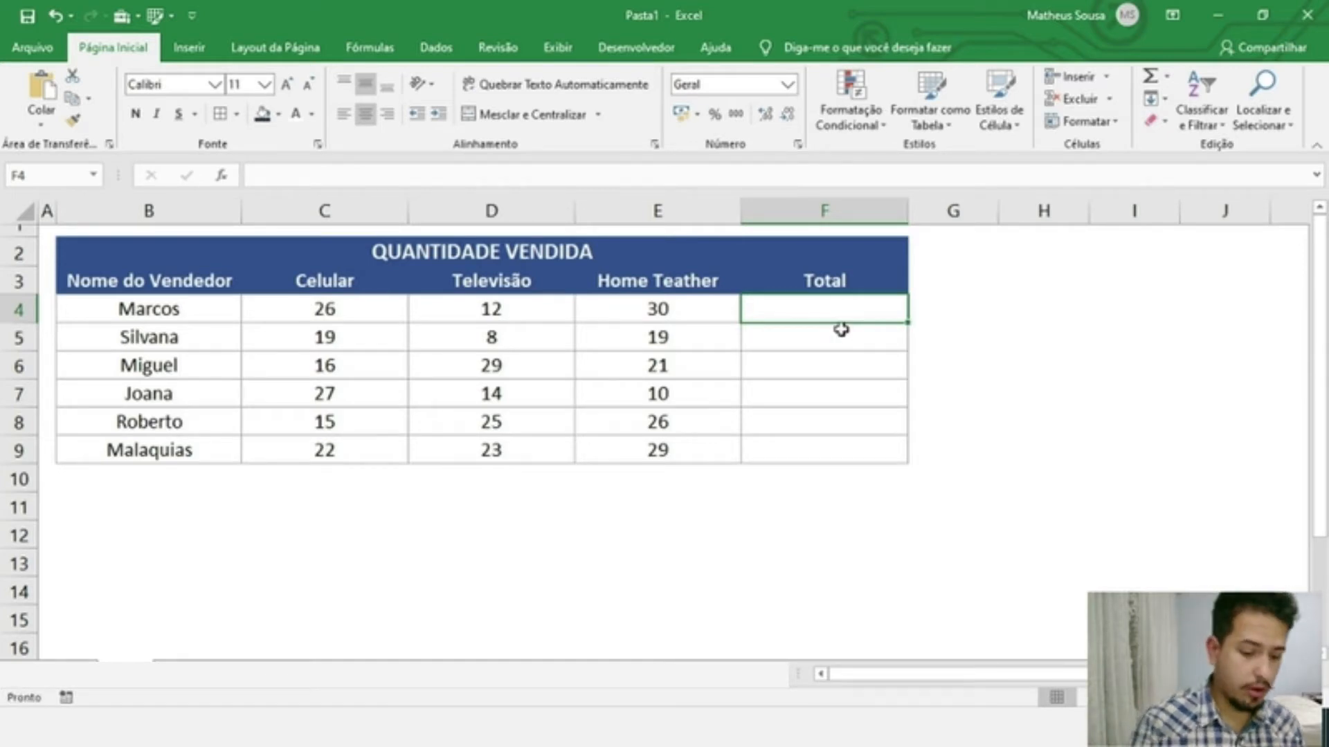
{"action": "type", "text": "="}
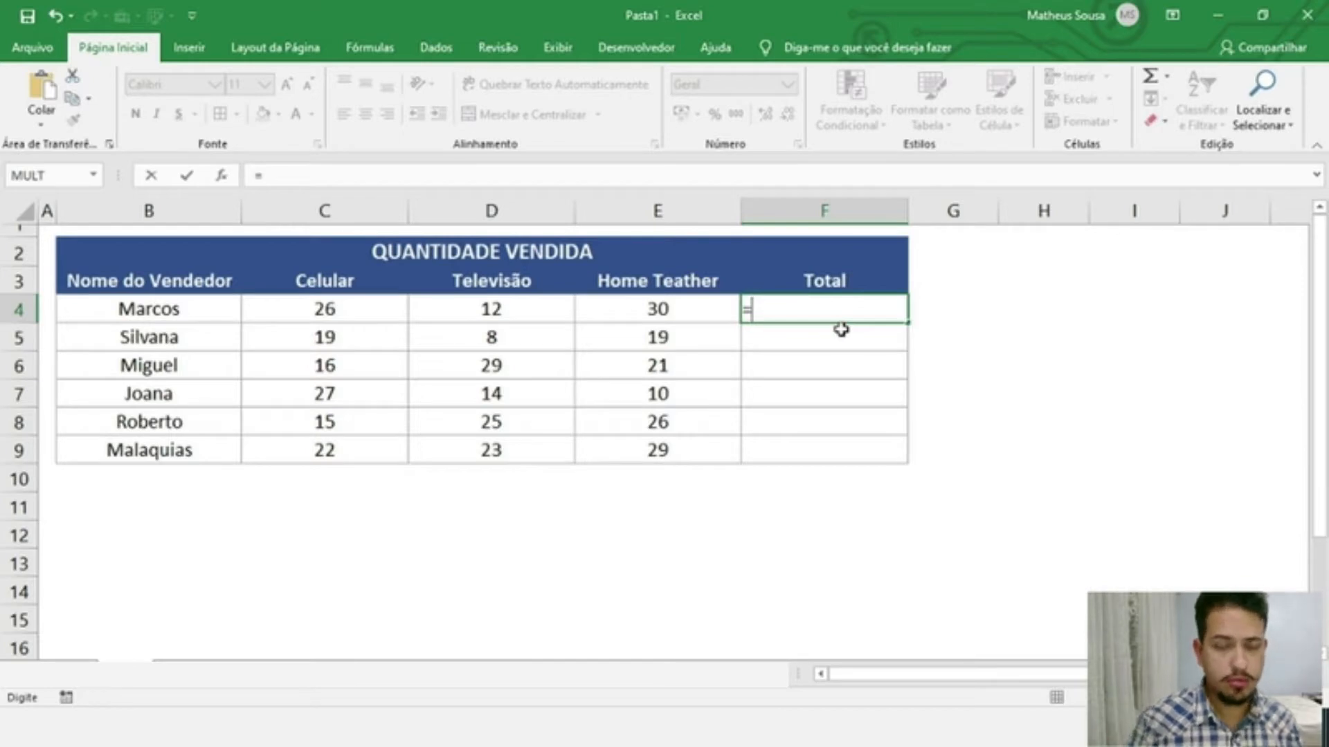
{"action": "left_click", "coordinate": [695, 309]}
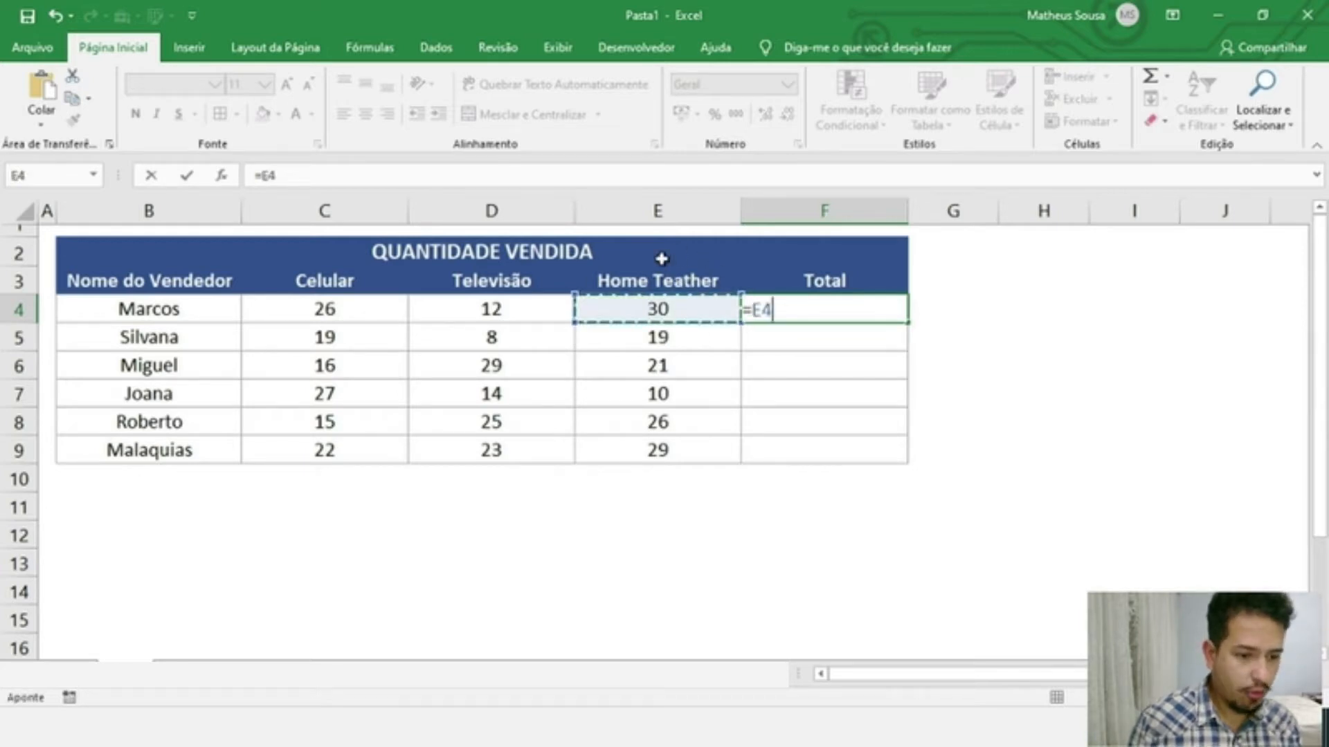
{"action": "type", "text": "+"}
{"action": "left_click", "coordinate": [524, 306]}
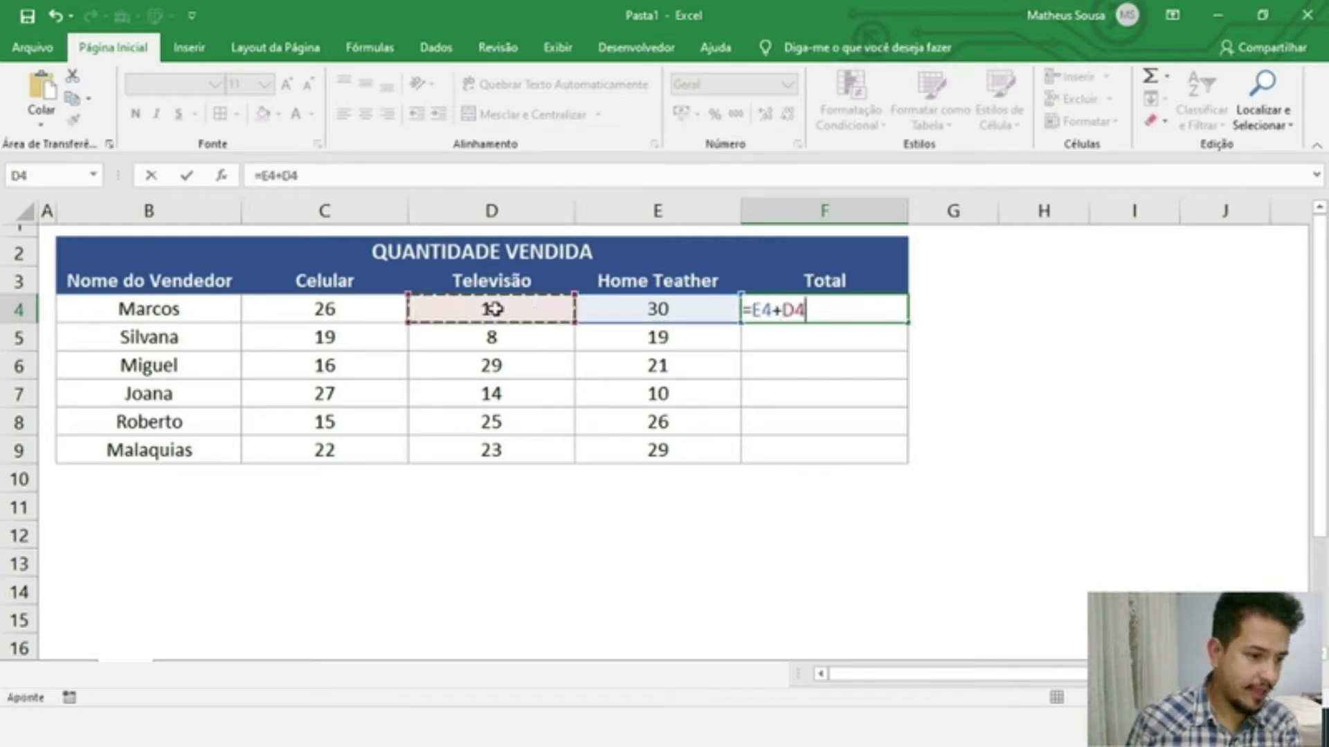
{"action": "type", "text": "+"}
{"action": "left_click", "coordinate": [341, 308]}
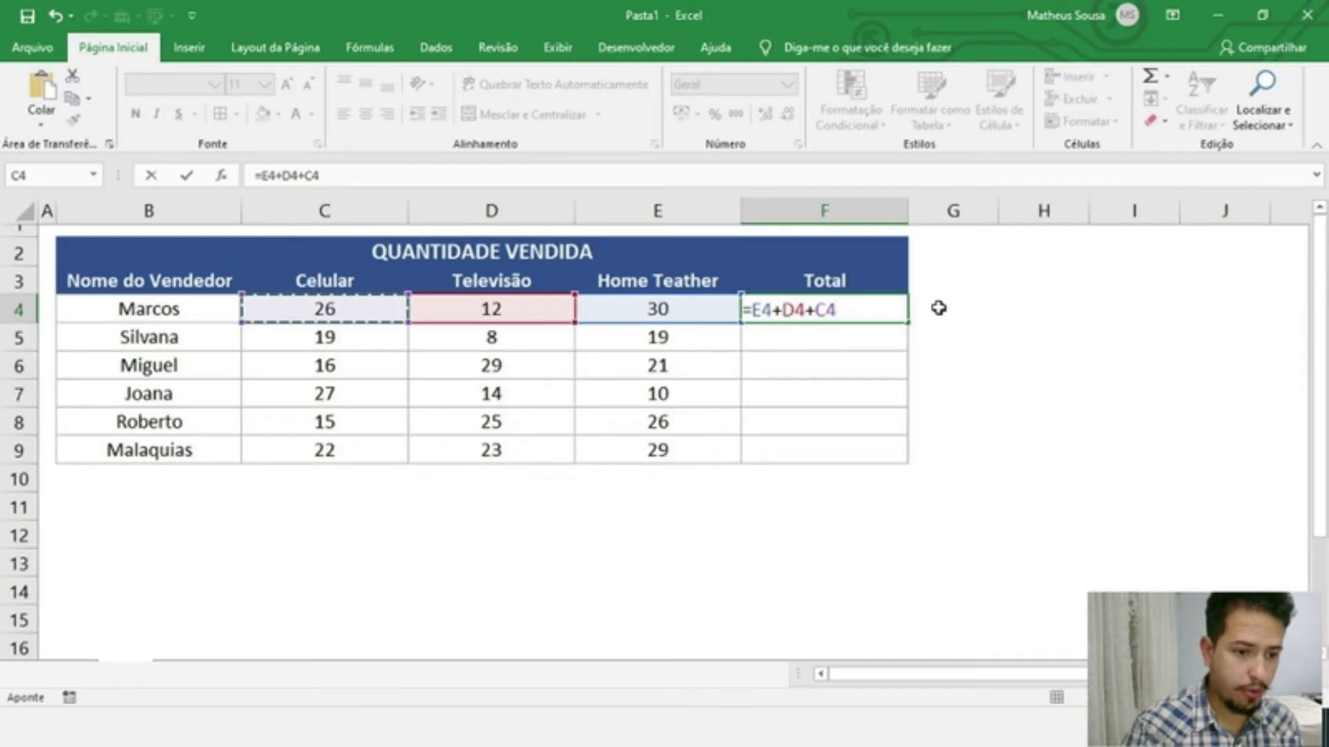
{"action": "key", "text": "Return"}
Check the total formula in F4 against the first seller's row of quantities.
{"action": "left_click", "coordinate": [795, 311]}
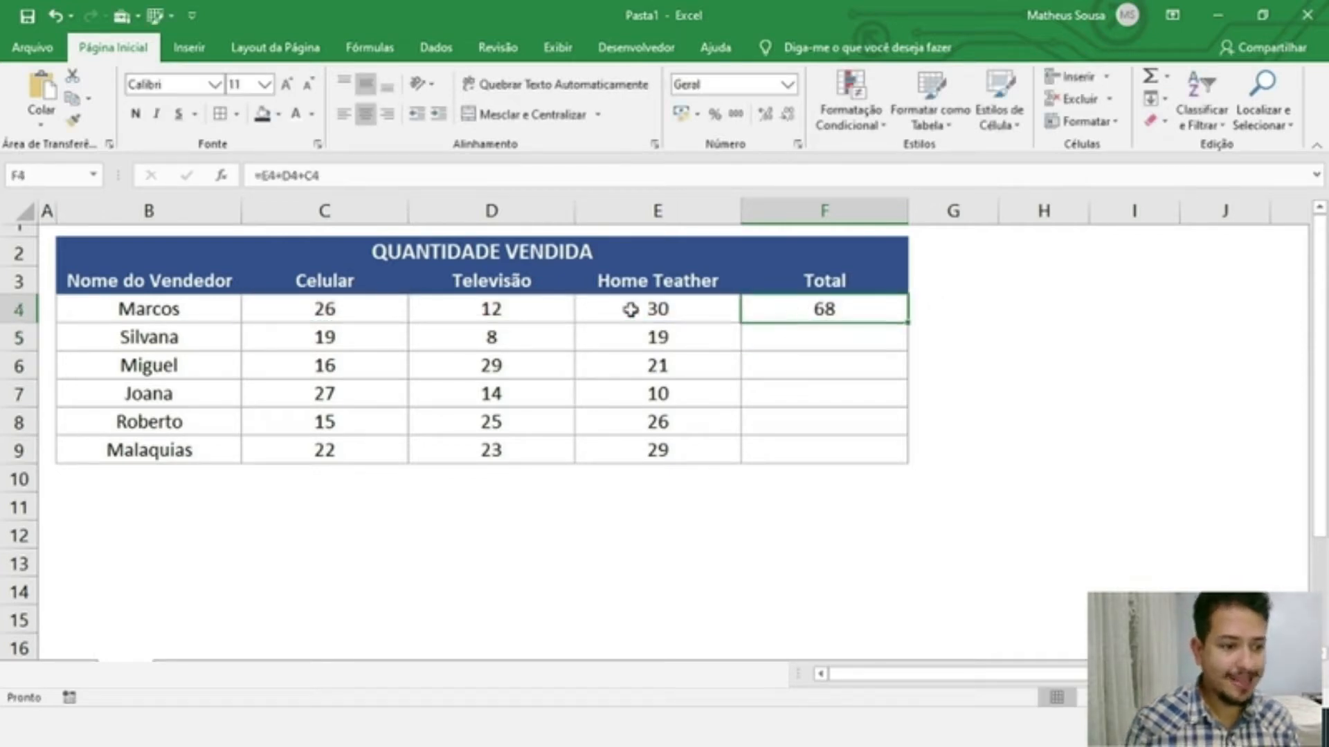
{"action": "left_click", "coordinate": [163, 298]}
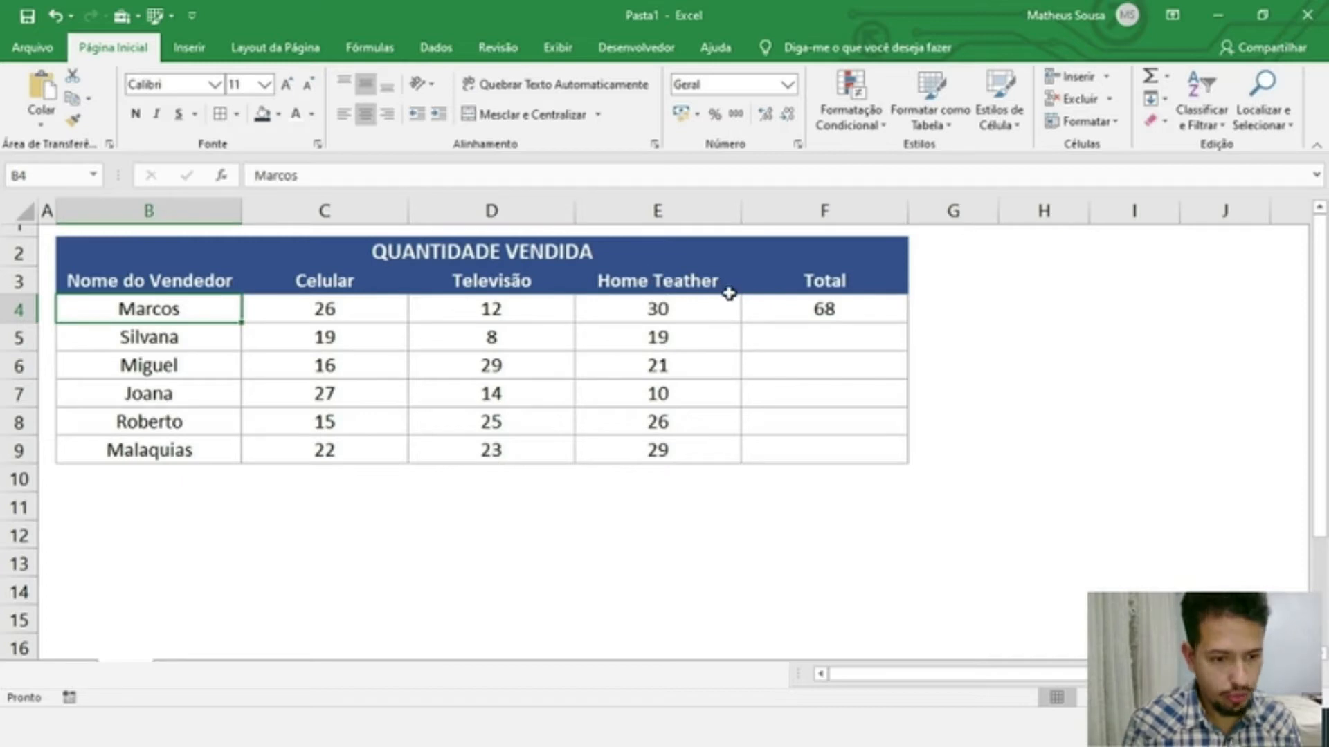
{"action": "left_click", "coordinate": [344, 316]}
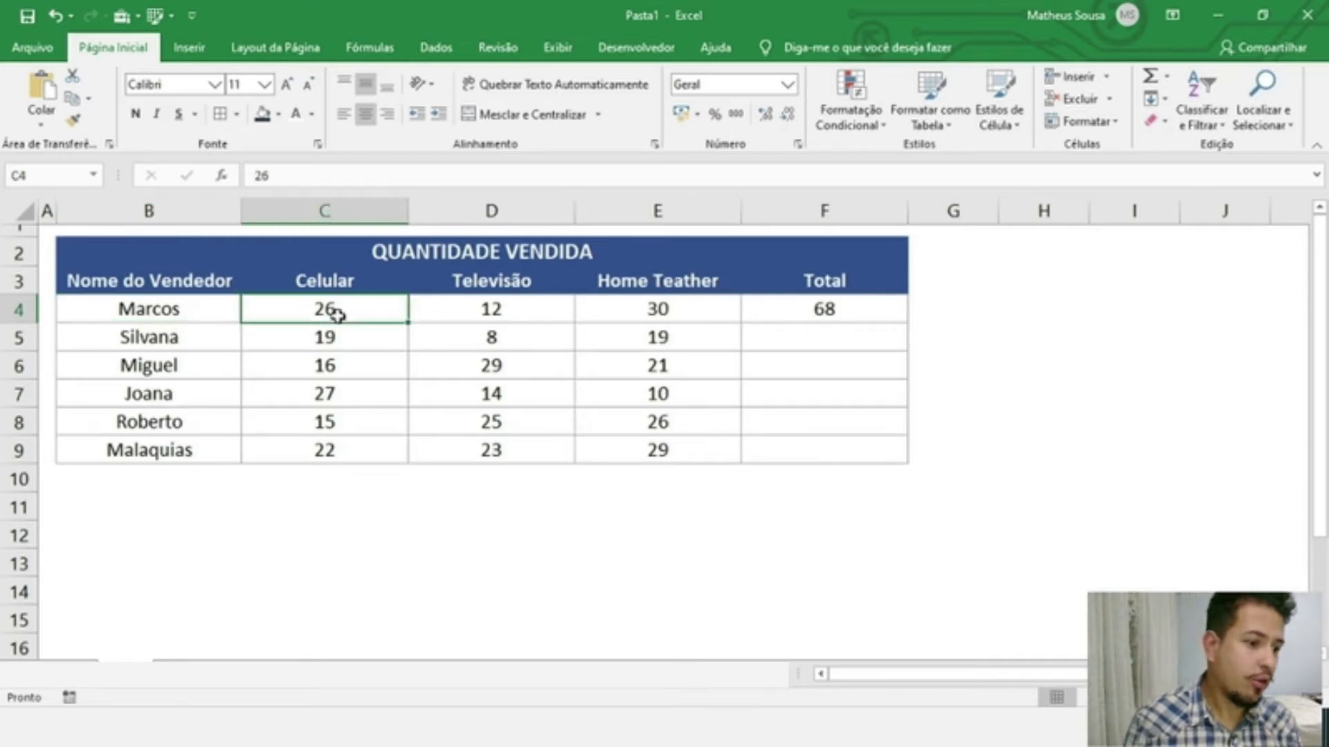
{"action": "left_click", "coordinate": [862, 289]}
{"action": "left_click", "coordinate": [865, 310]}
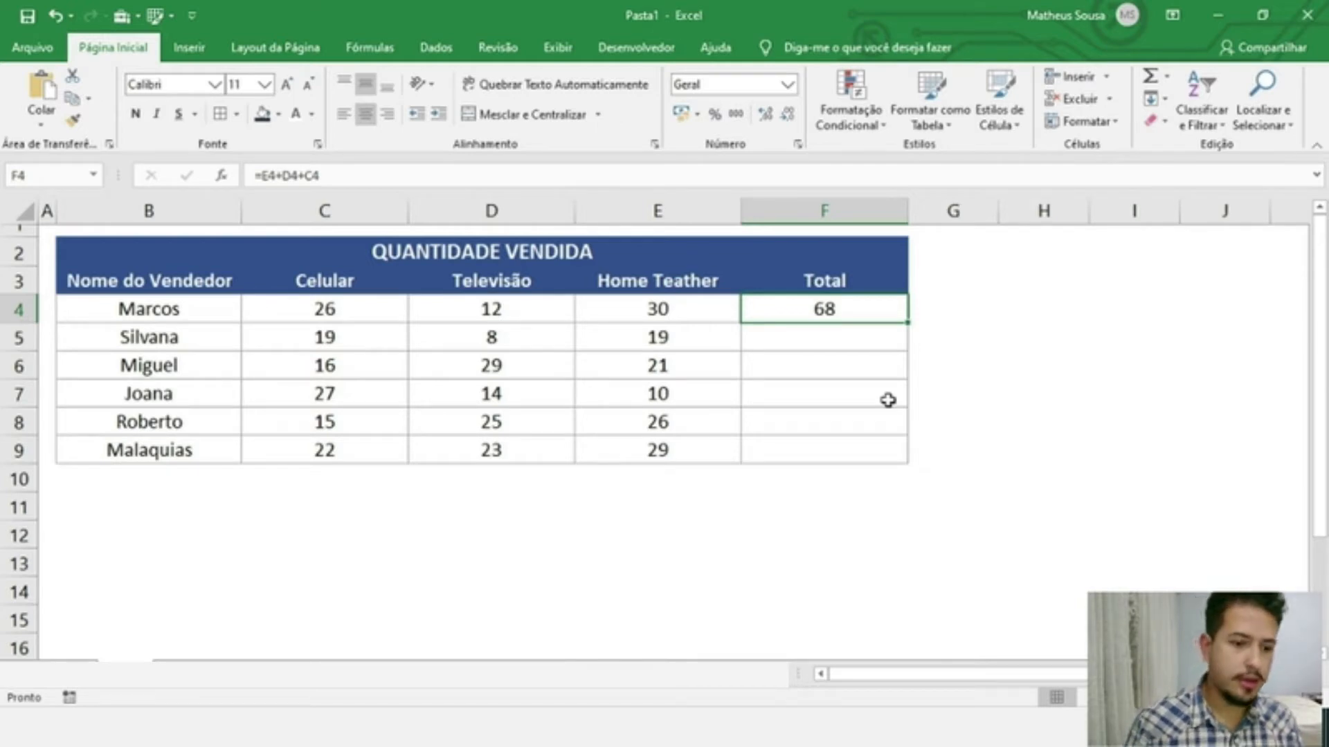
Begin a formula in cell F5 with the function name =SOMA, without an opening parenthesis.
{"action": "left_click", "coordinate": [858, 344]}
{"action": "type", "text": "="}
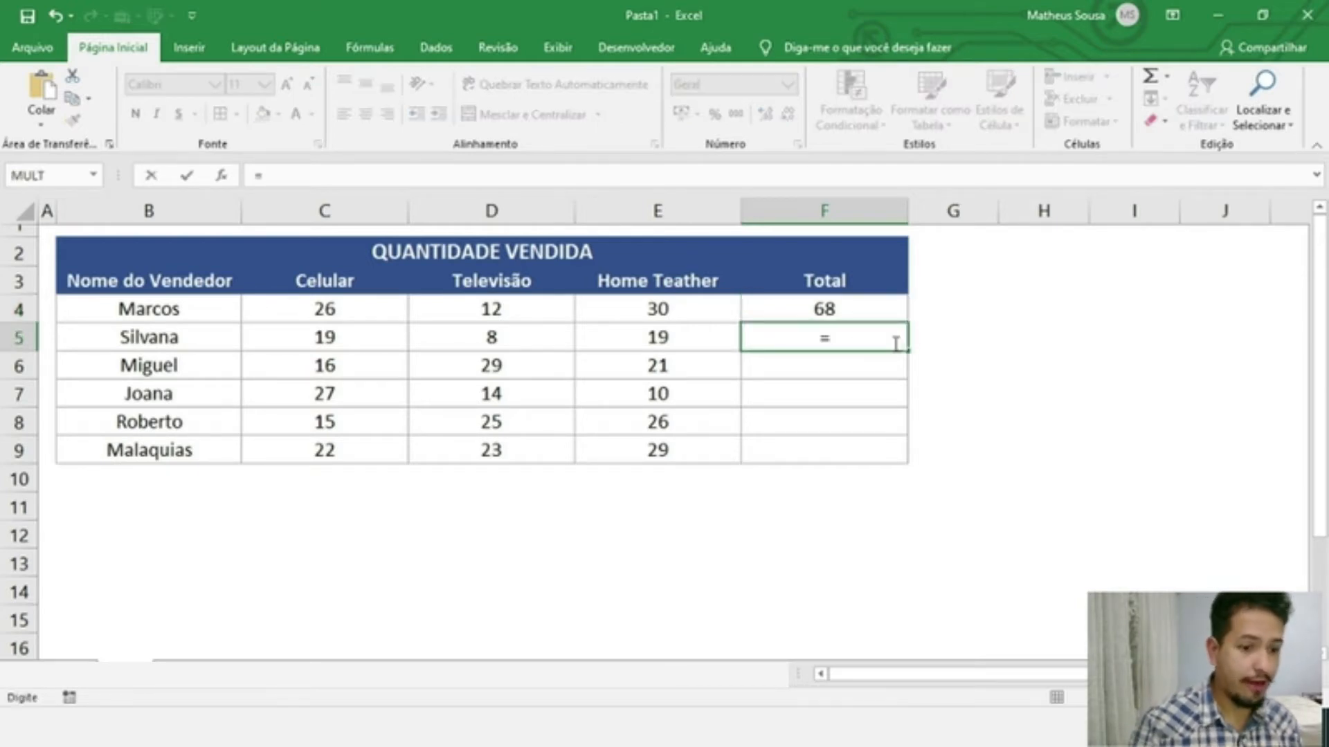
{"action": "type", "text": "SO"}
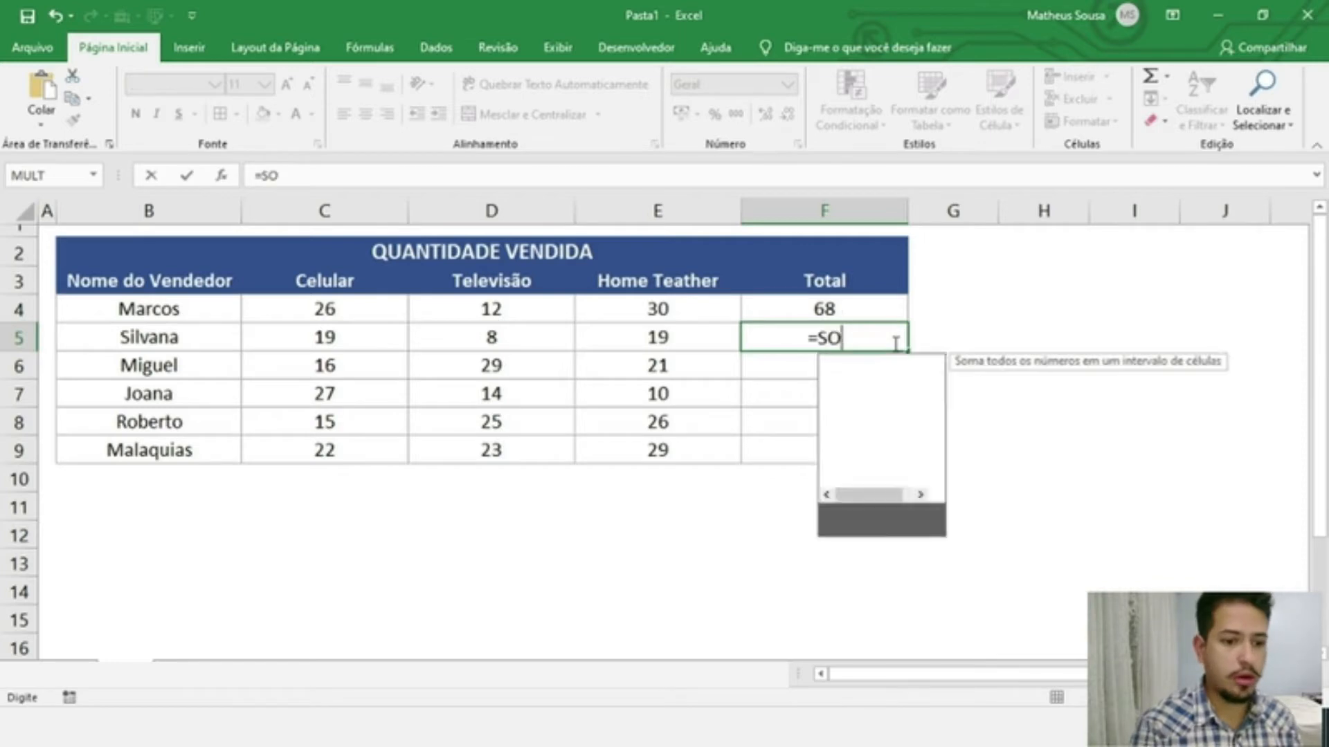
{"action": "type", "text": "MA"}
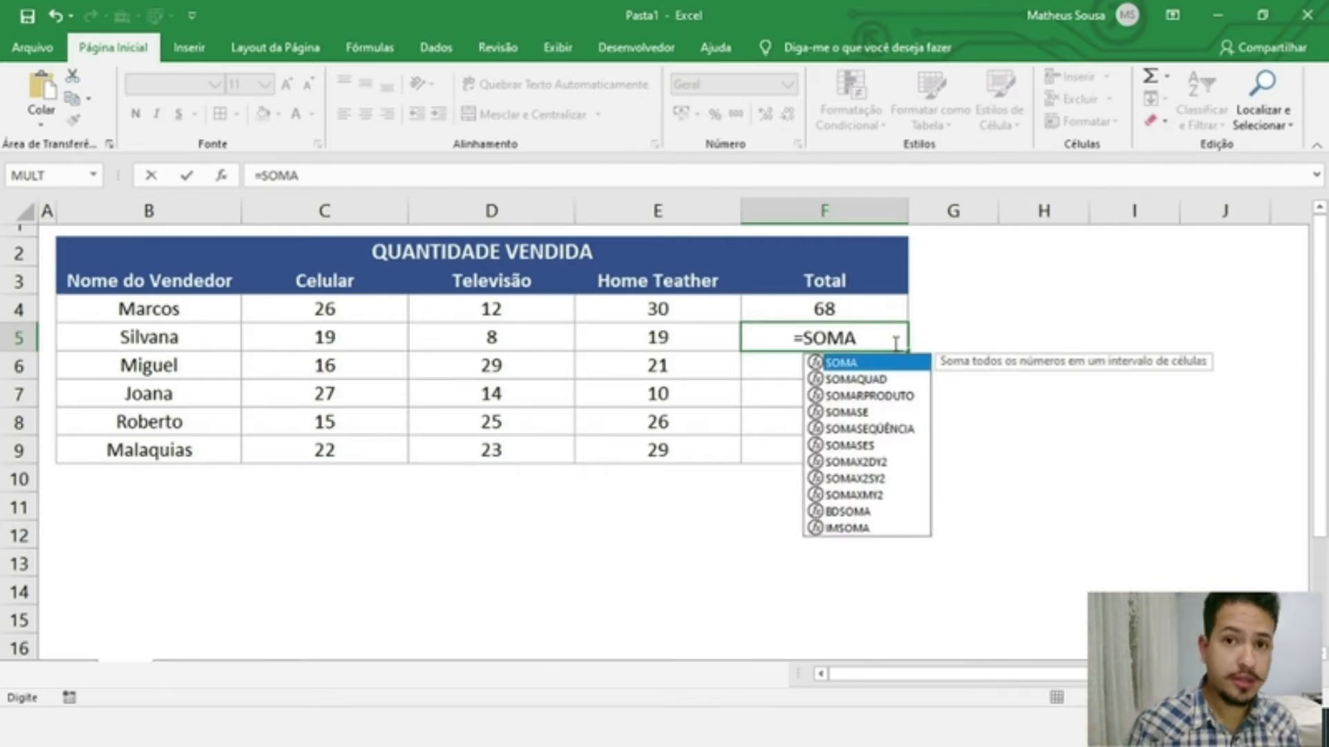
{"action": "key", "text": "Tab"}
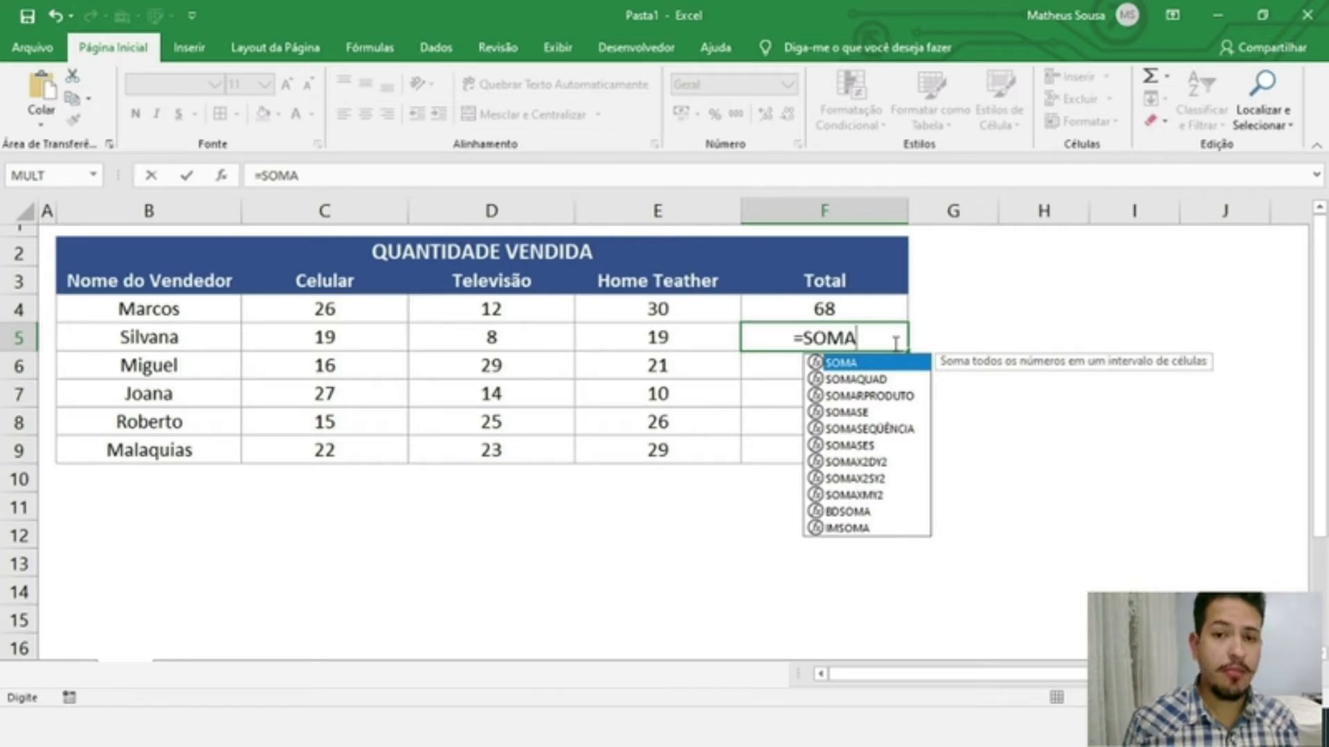
{"action": "type", "text": "("}
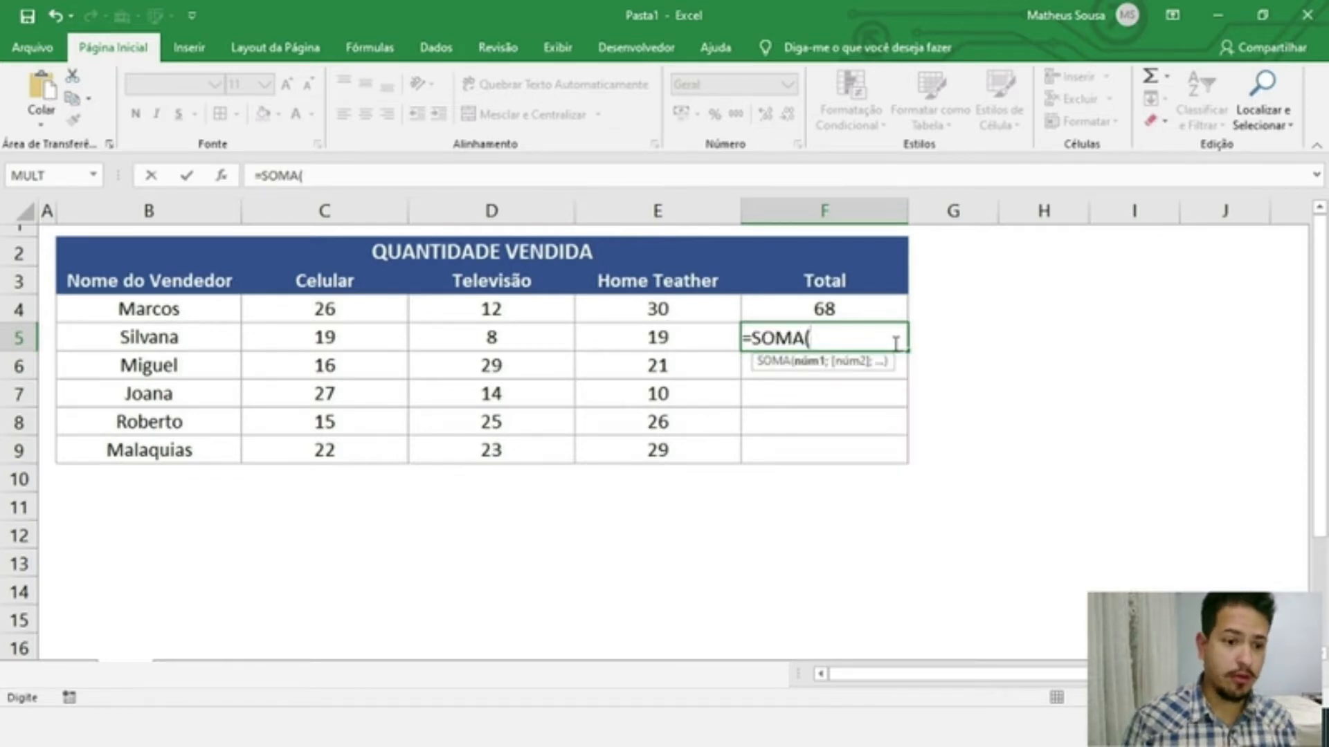
{"action": "key", "text": "BackSpace"}
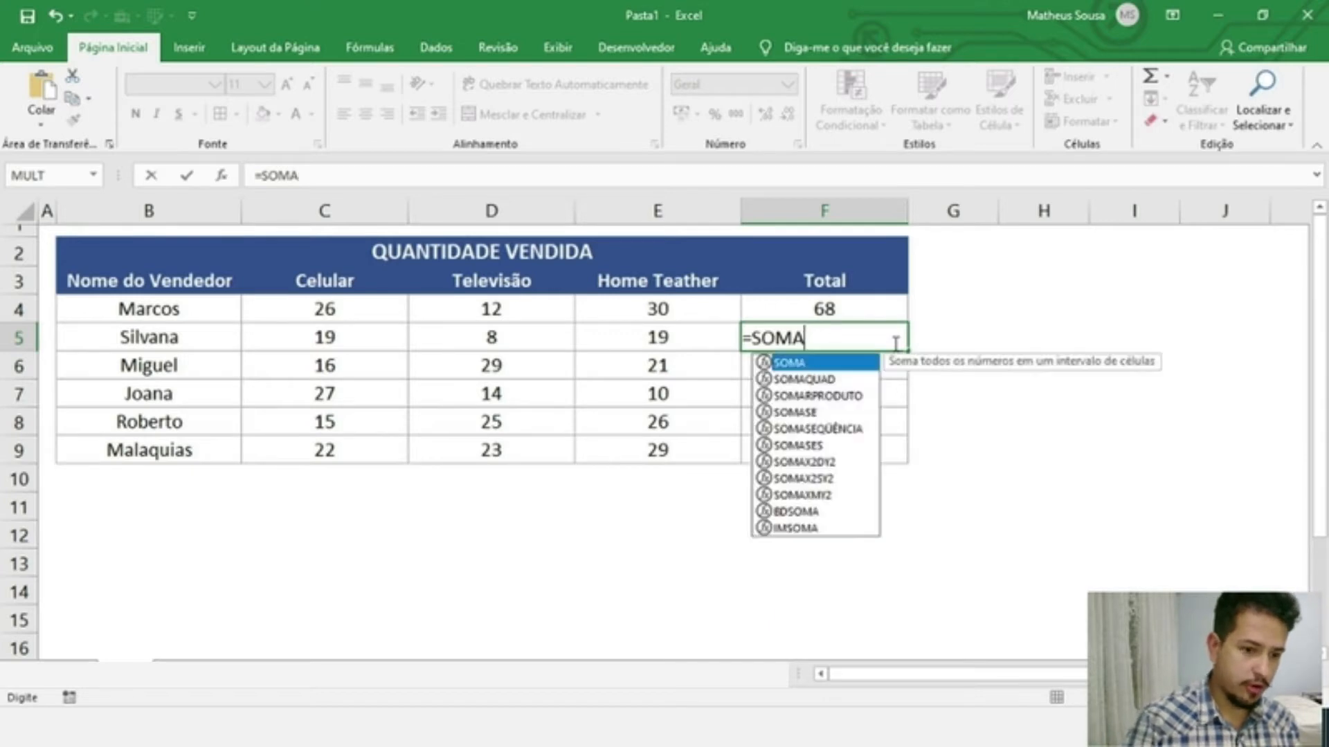
Browse the suggested functions whose names contain SOMA, such as SOMAQUAD, SOMARPRODUTO and SOMAX2SY2, and return to SOMA.
{"action": "key", "text": "Down"}
{"action": "key", "text": "Down"}
{"action": "key", "text": "Down"}
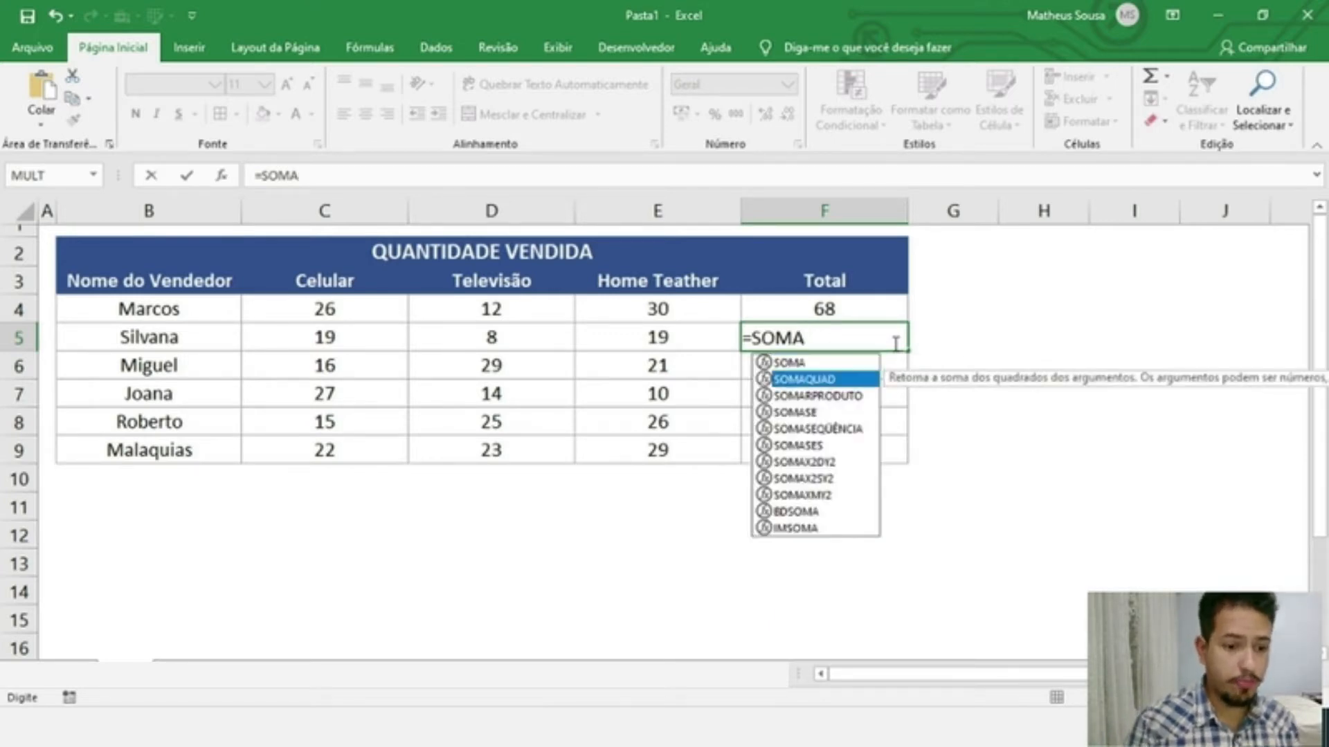
{"action": "key", "text": "Down"}
{"action": "key", "text": "Down"}
{"action": "key", "text": "Down"}
{"action": "key", "text": "Up"}
{"action": "key", "text": "Up"}
{"action": "key", "text": "Up"}
{"action": "key", "text": "Up"}
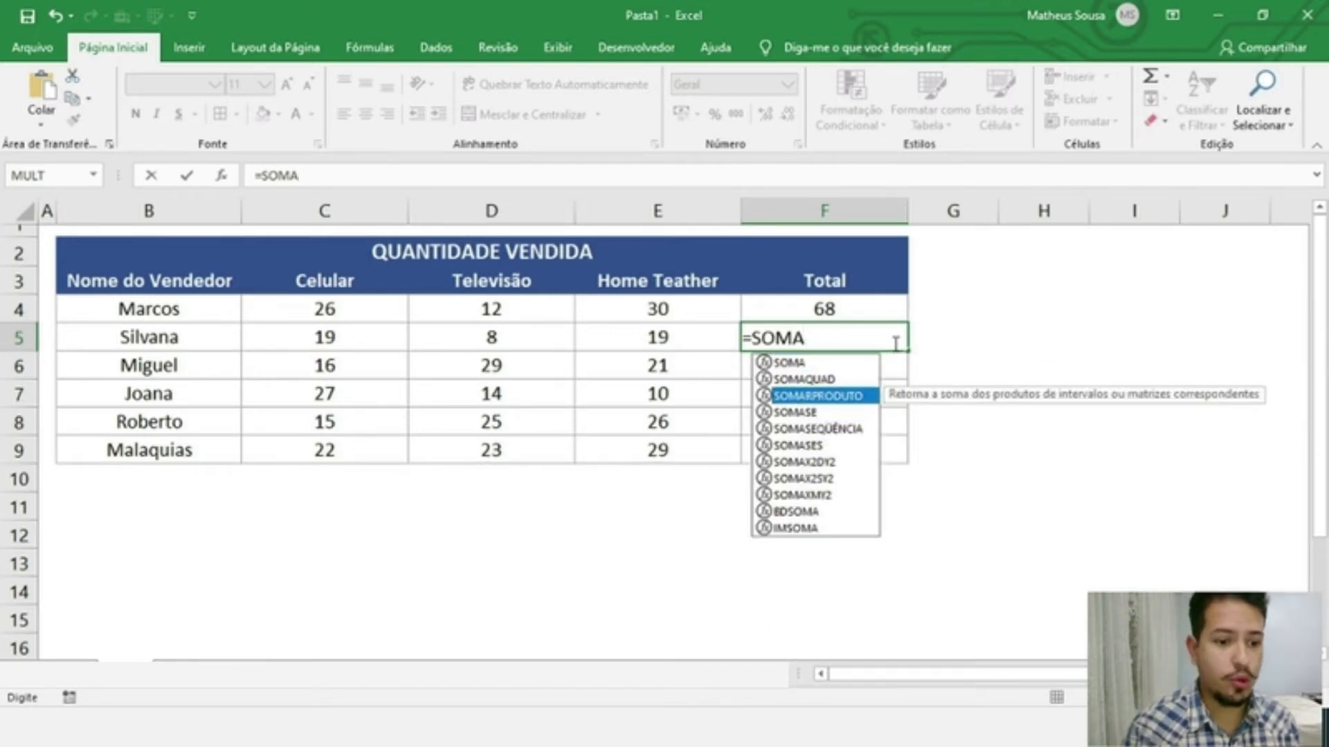
{"action": "key", "text": "Down"}
{"action": "key", "text": "Down"}
{"action": "key", "text": "Down"}
{"action": "key", "text": "Down"}
{"action": "key", "text": "Down"}
{"action": "key", "text": "Down"}
{"action": "key", "text": "Down"}
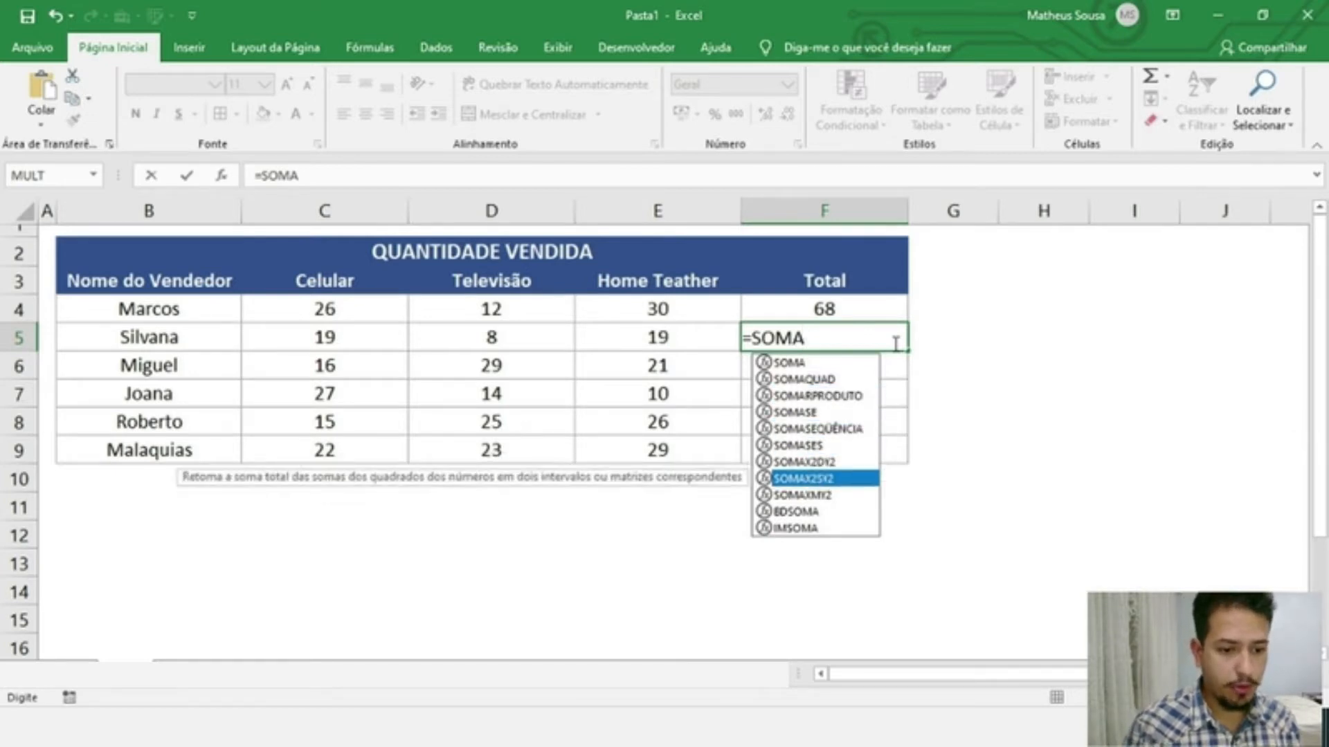
{"action": "key", "text": "Up"}
{"action": "key", "text": "Up"}
{"action": "key", "text": "Up"}
{"action": "key", "text": "Up"}
{"action": "key", "text": "Up"}
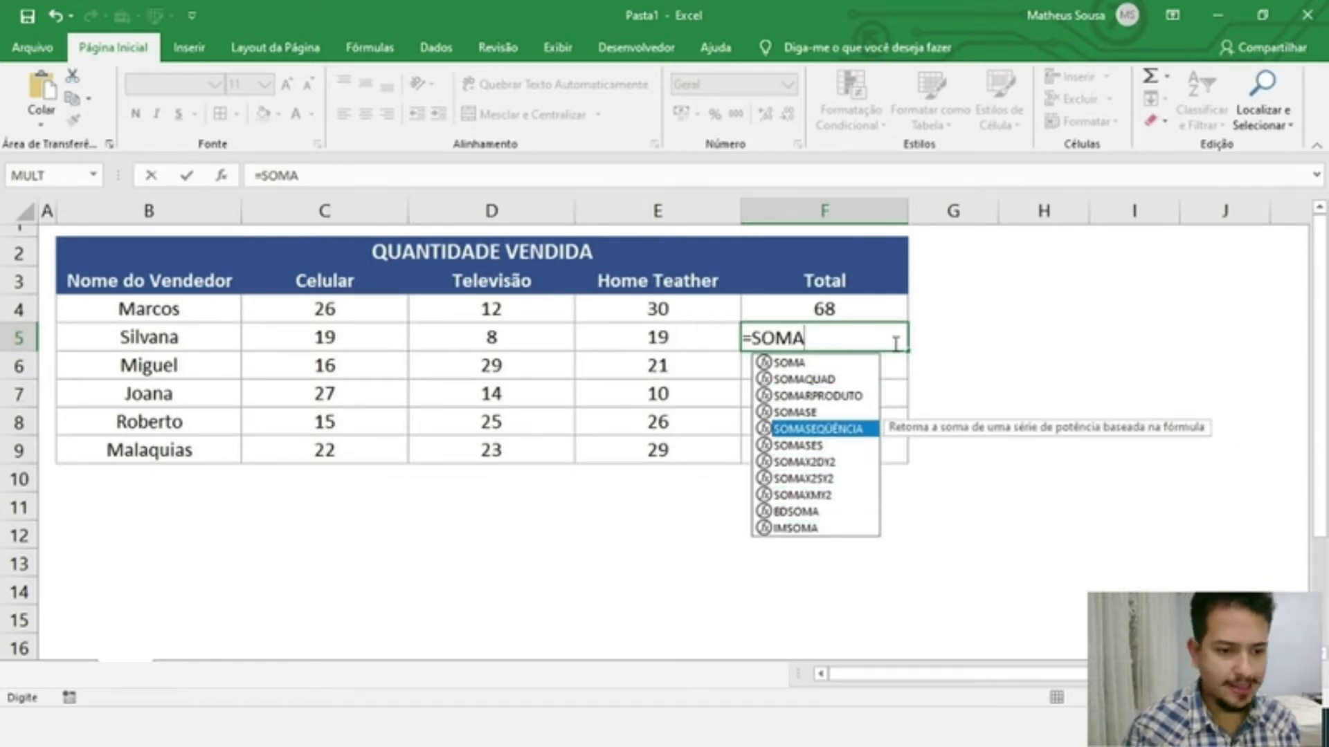
{"action": "key", "text": "Up"}
{"action": "key", "text": "Up"}
{"action": "key", "text": "Up"}
{"action": "key", "text": "Up"}
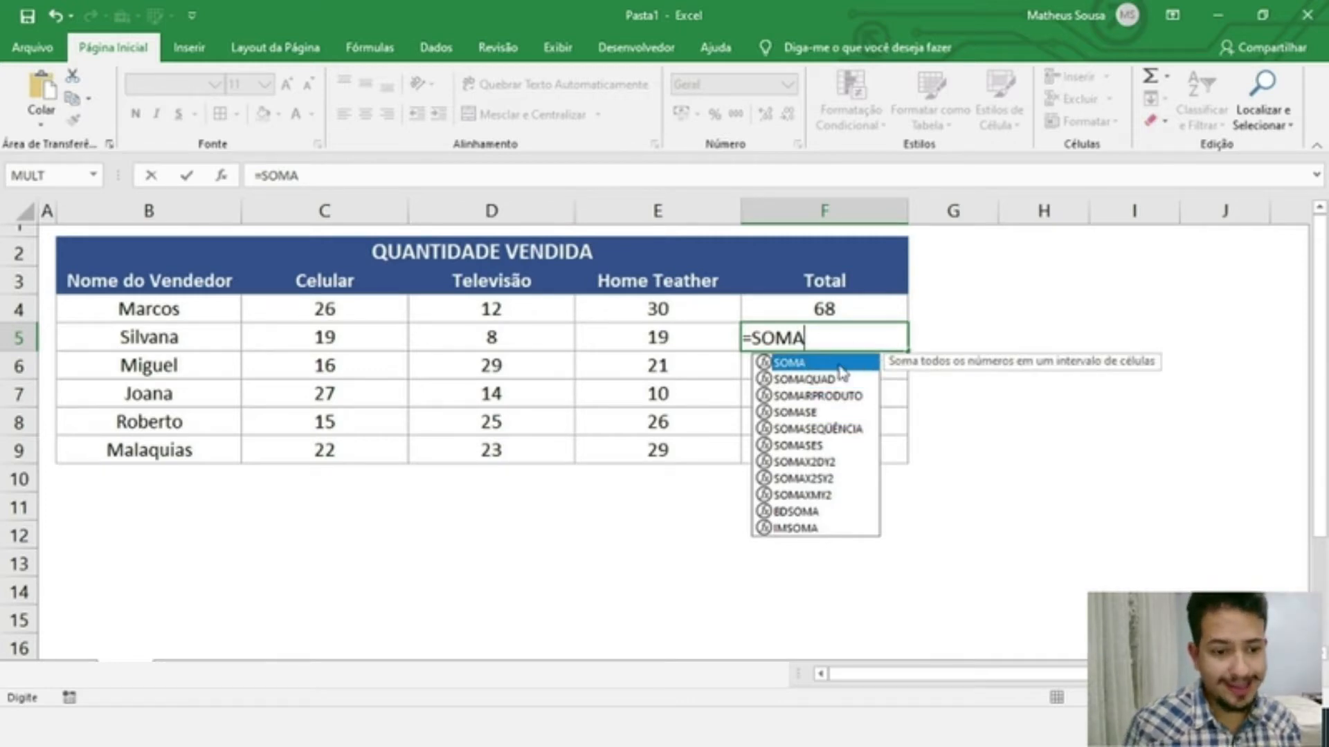
Complete the F5 total as =SOMA(E5;C5;D5), with the three product cells as separate arguments, and review the formula.
{"action": "key", "text": "Tab"}
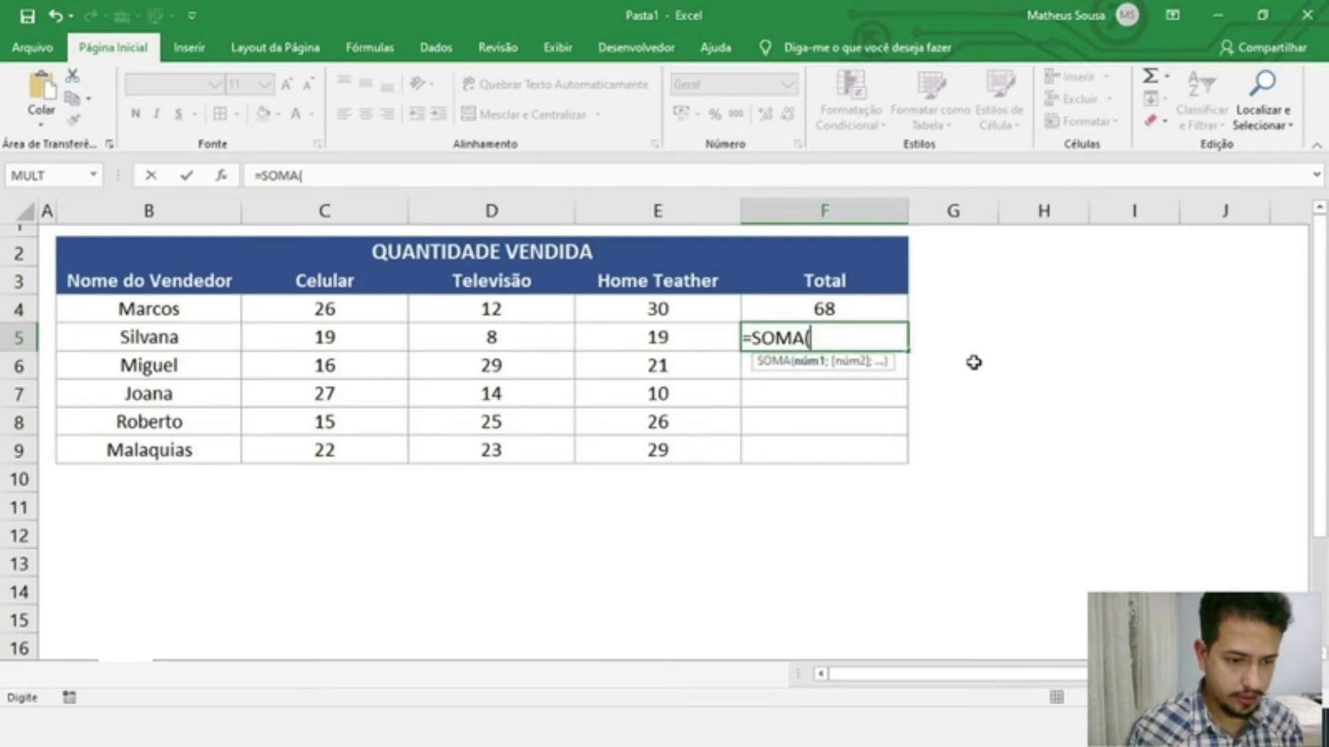
{"action": "left_click_drag", "start_coordinate": [883, 365], "coordinate": [886, 505]}
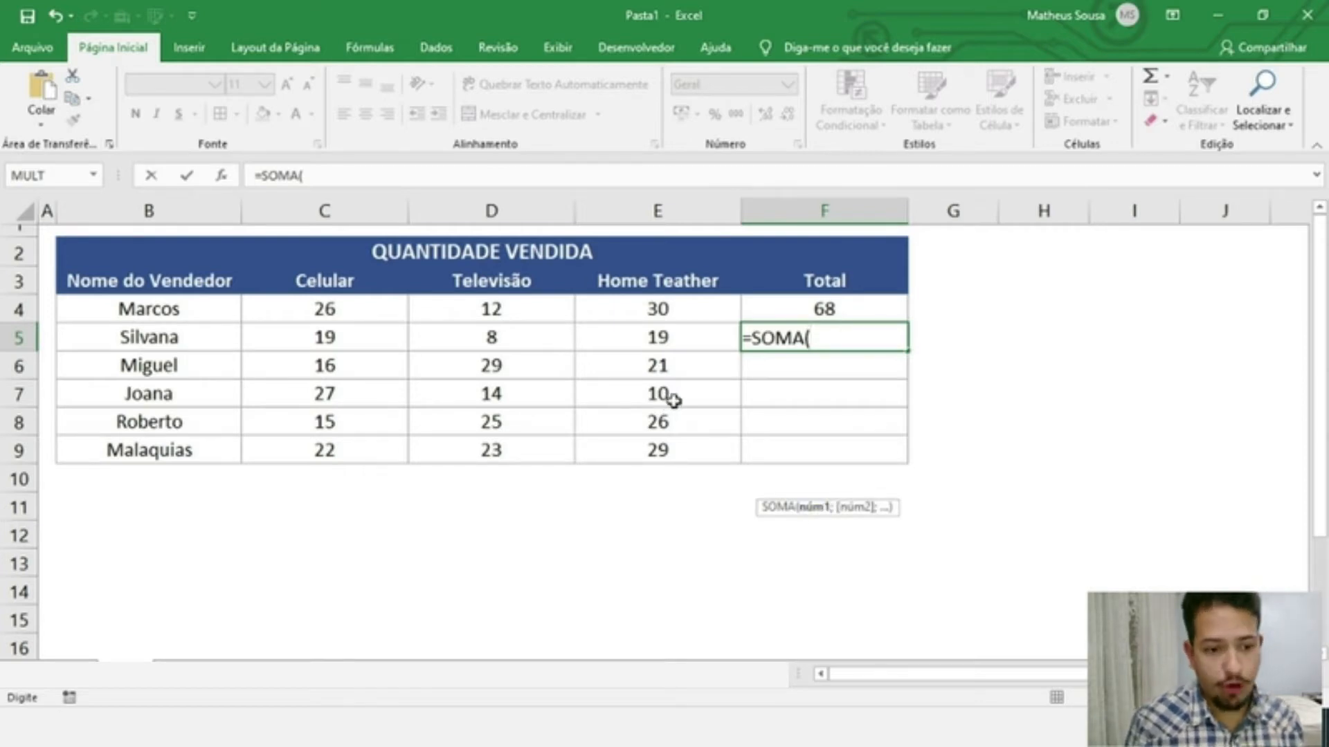
{"action": "left_click", "coordinate": [658, 335]}
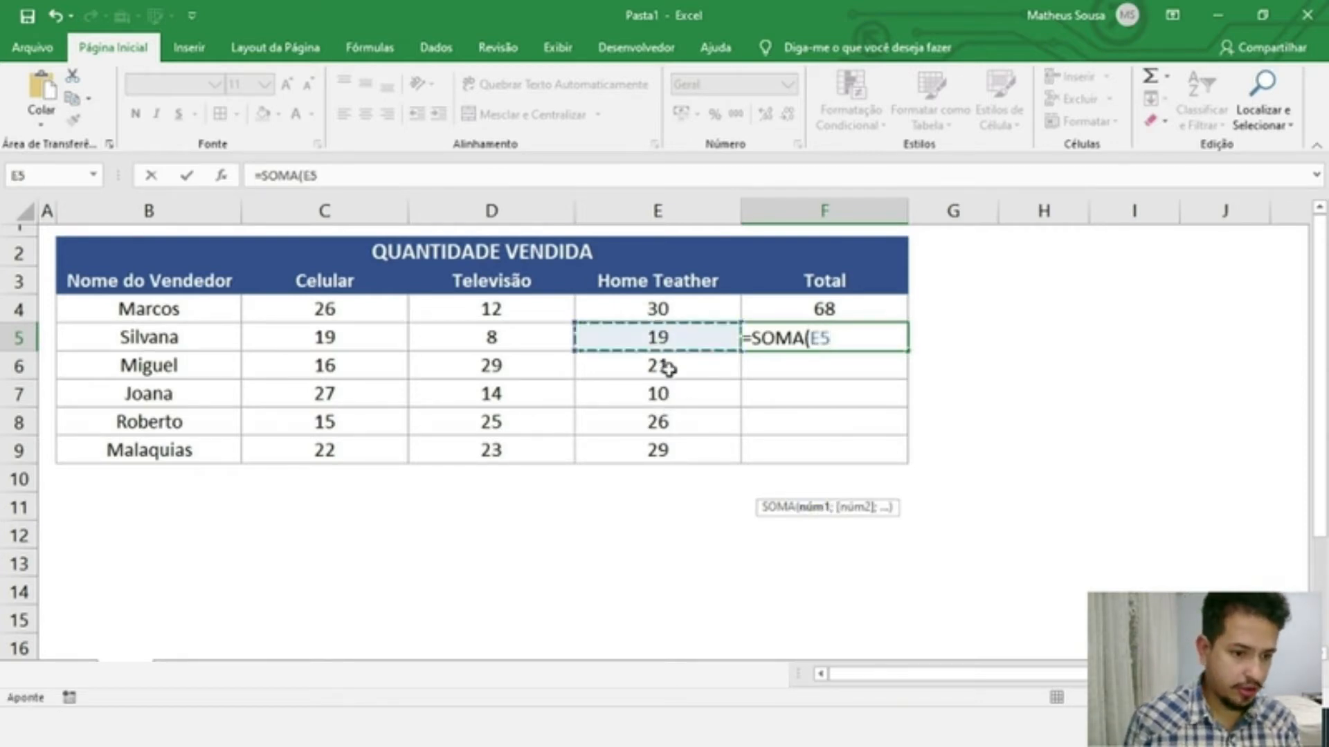
{"action": "type", "text": ";"}
{"action": "left_click", "coordinate": [350, 339]}
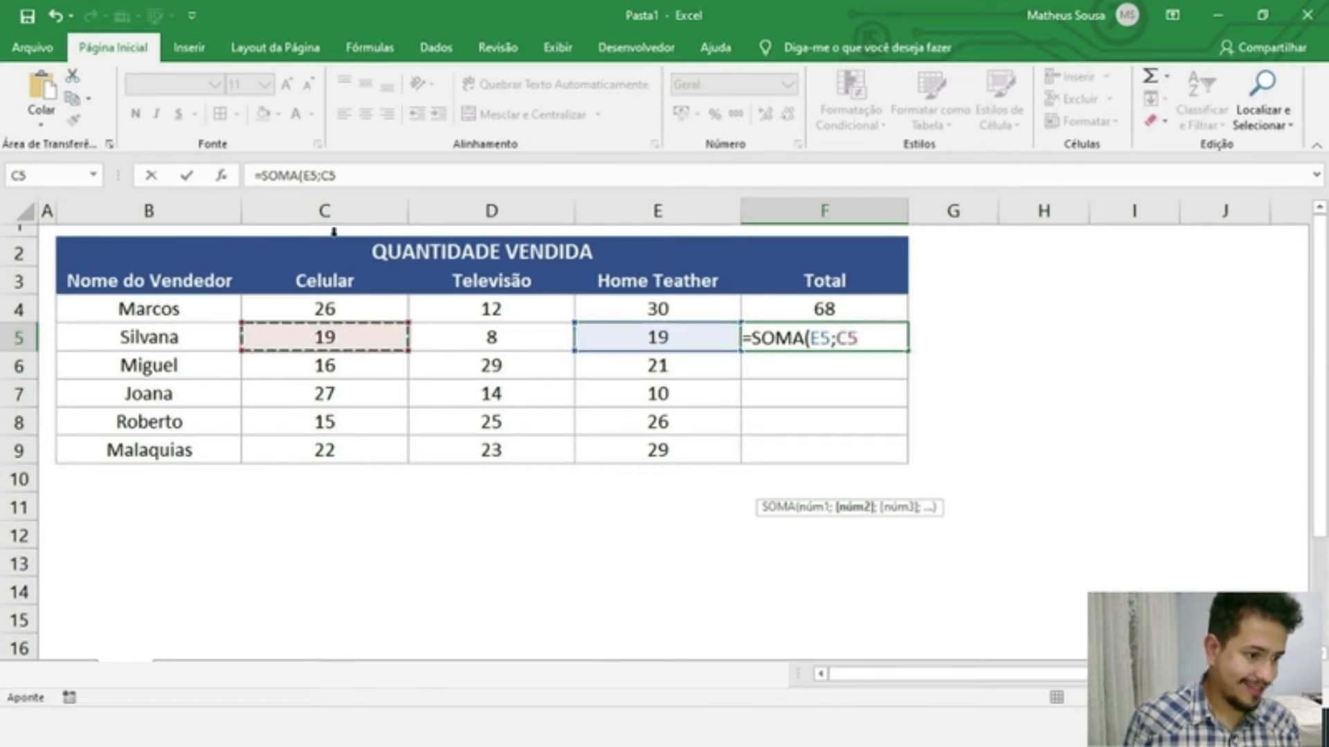
{"action": "type", "text": ";"}
{"action": "left_click", "coordinate": [523, 337]}
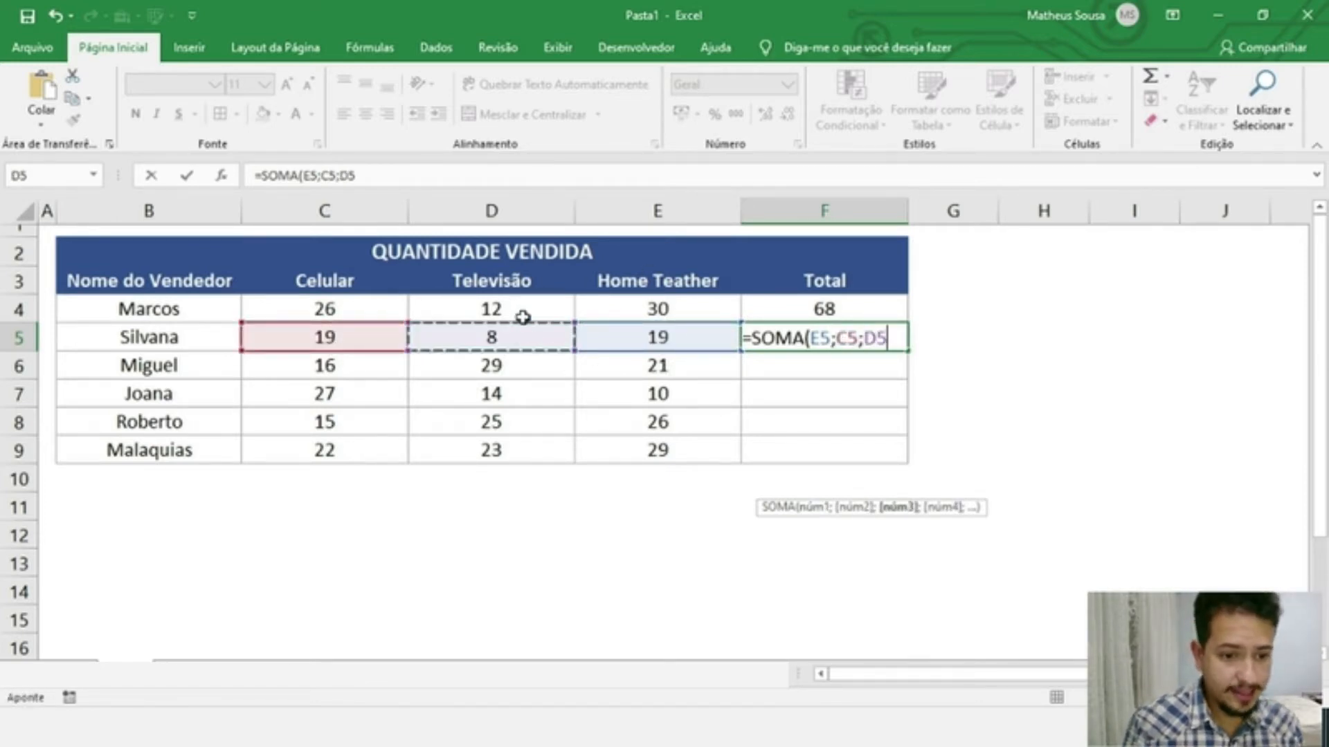
{"action": "type", "text": ")"}
{"action": "key", "text": "Return"}
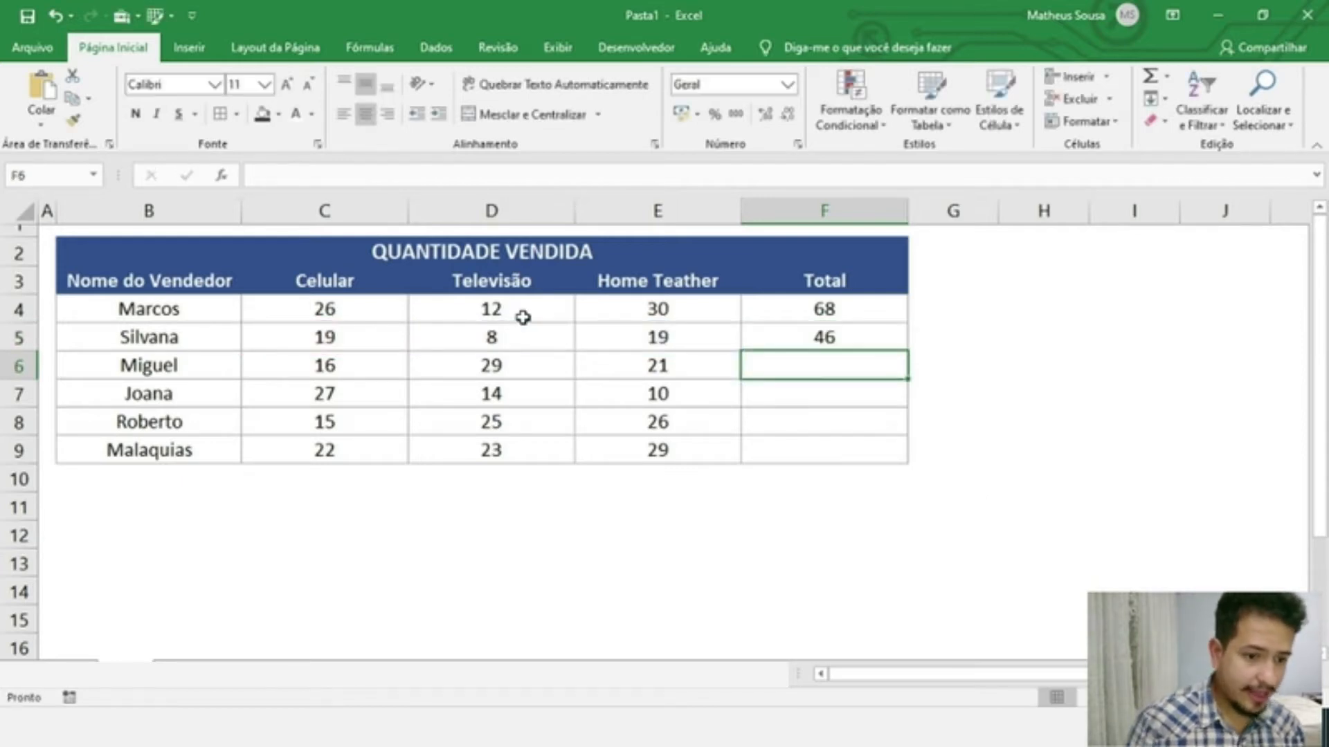
{"action": "left_click", "coordinate": [790, 336]}
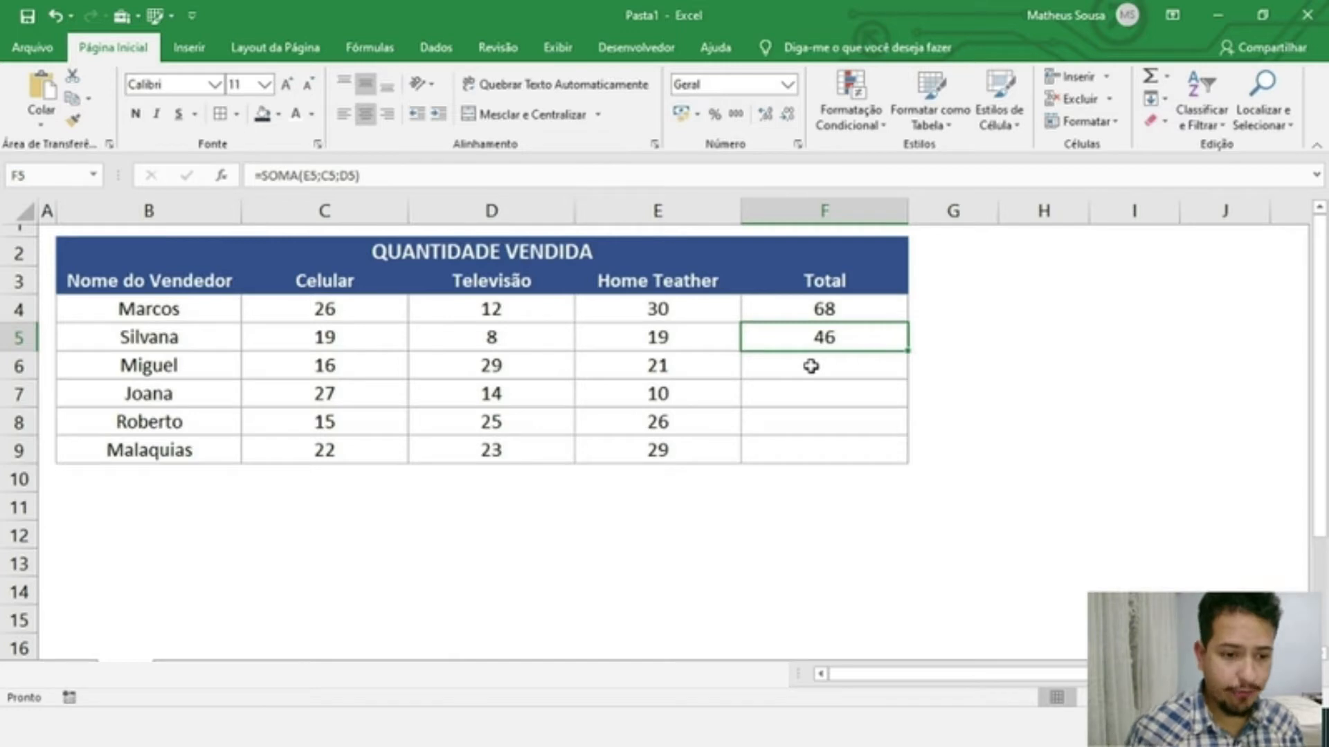
Total the third seller's quantities in F6 with =SOMA(C6:E6), using the cell range as one argument, and review the formula.
{"action": "left_click", "coordinate": [811, 366]}
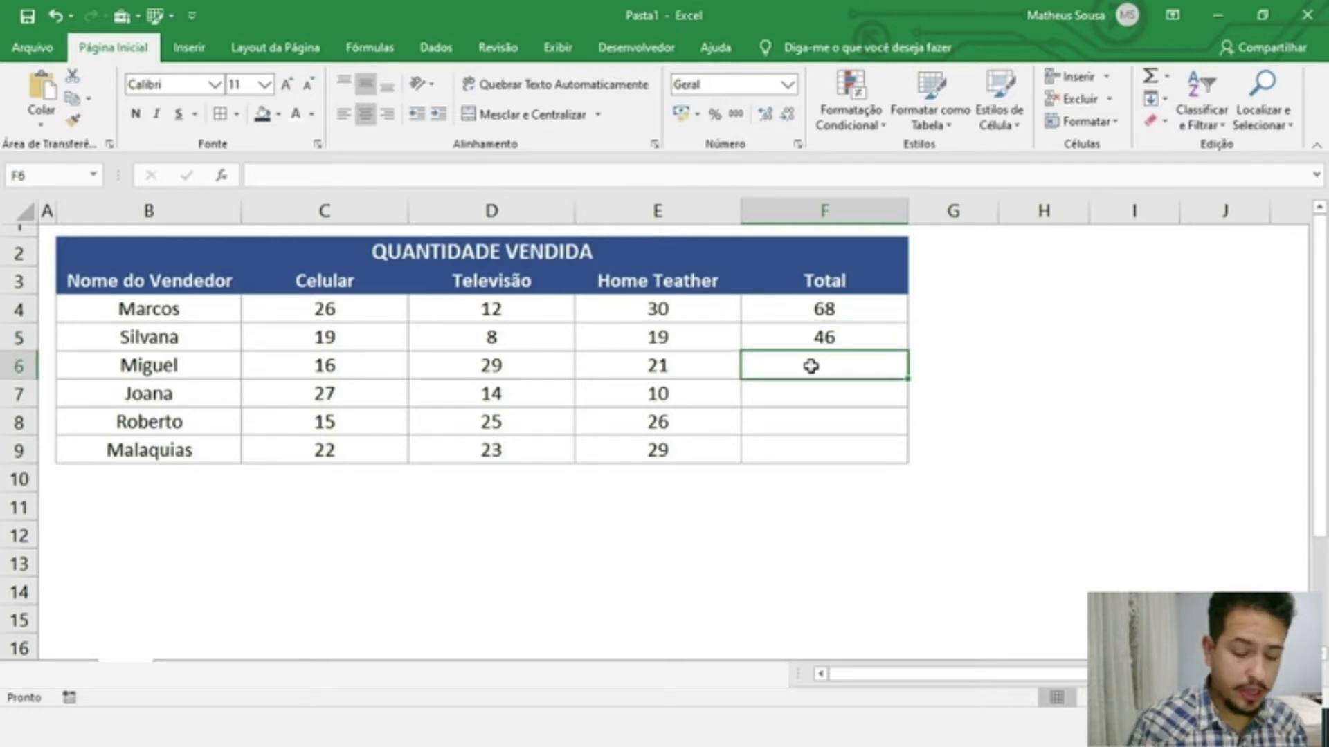
{"action": "type", "text": "=SOMA"}
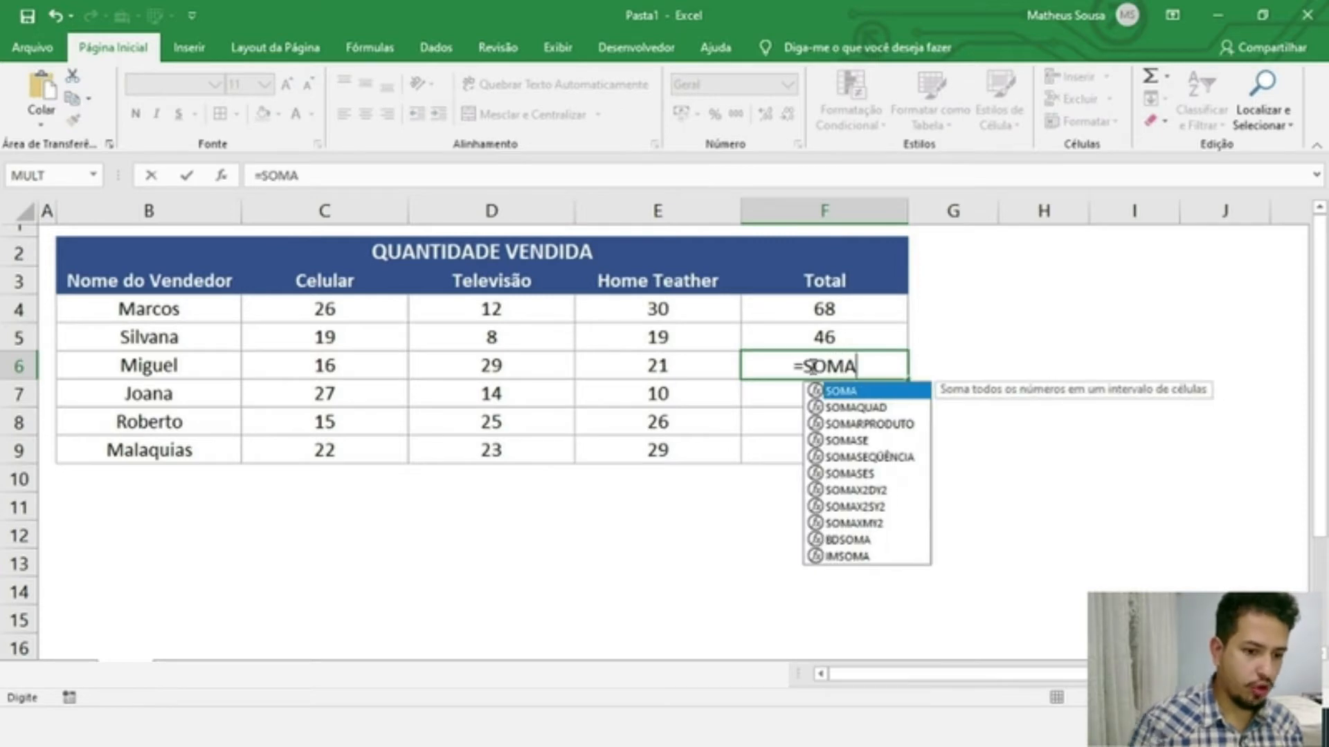
{"action": "key", "text": "Tab"}
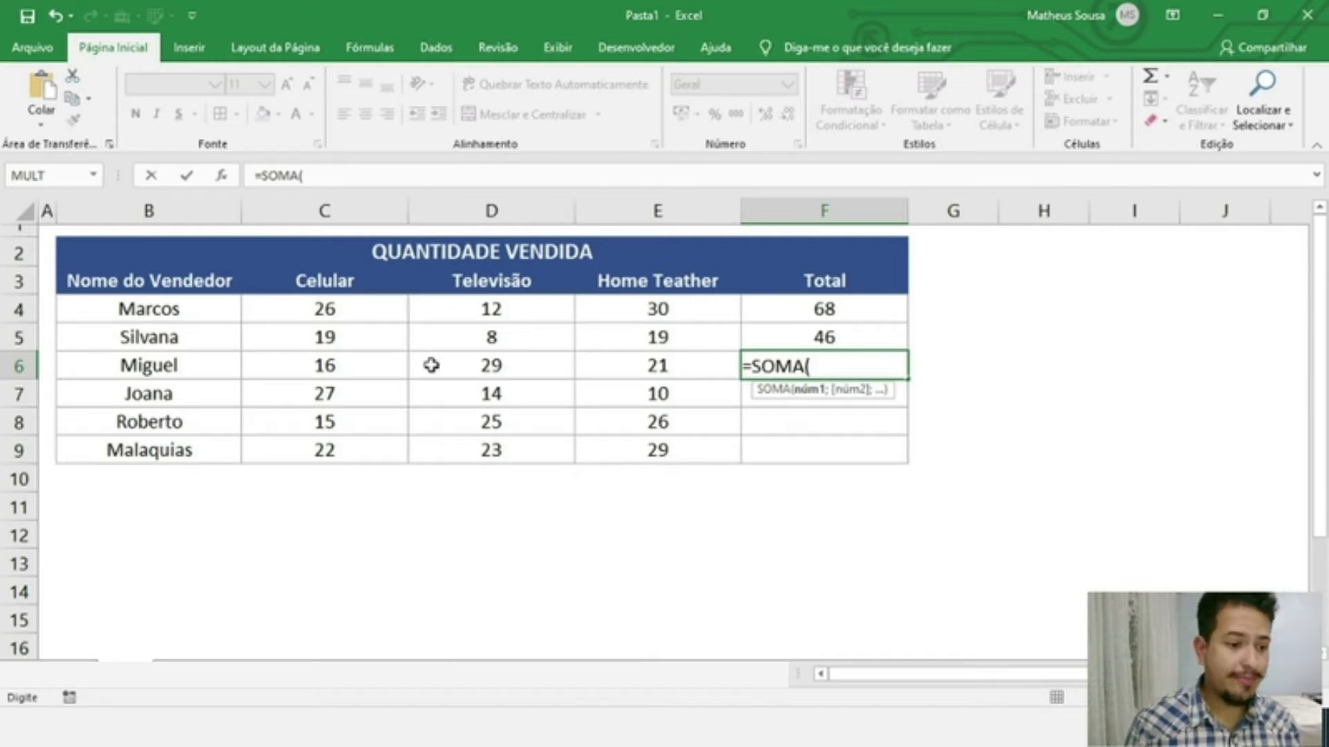
{"action": "left_click_drag", "start_coordinate": [362, 371], "coordinate": [659, 368]}
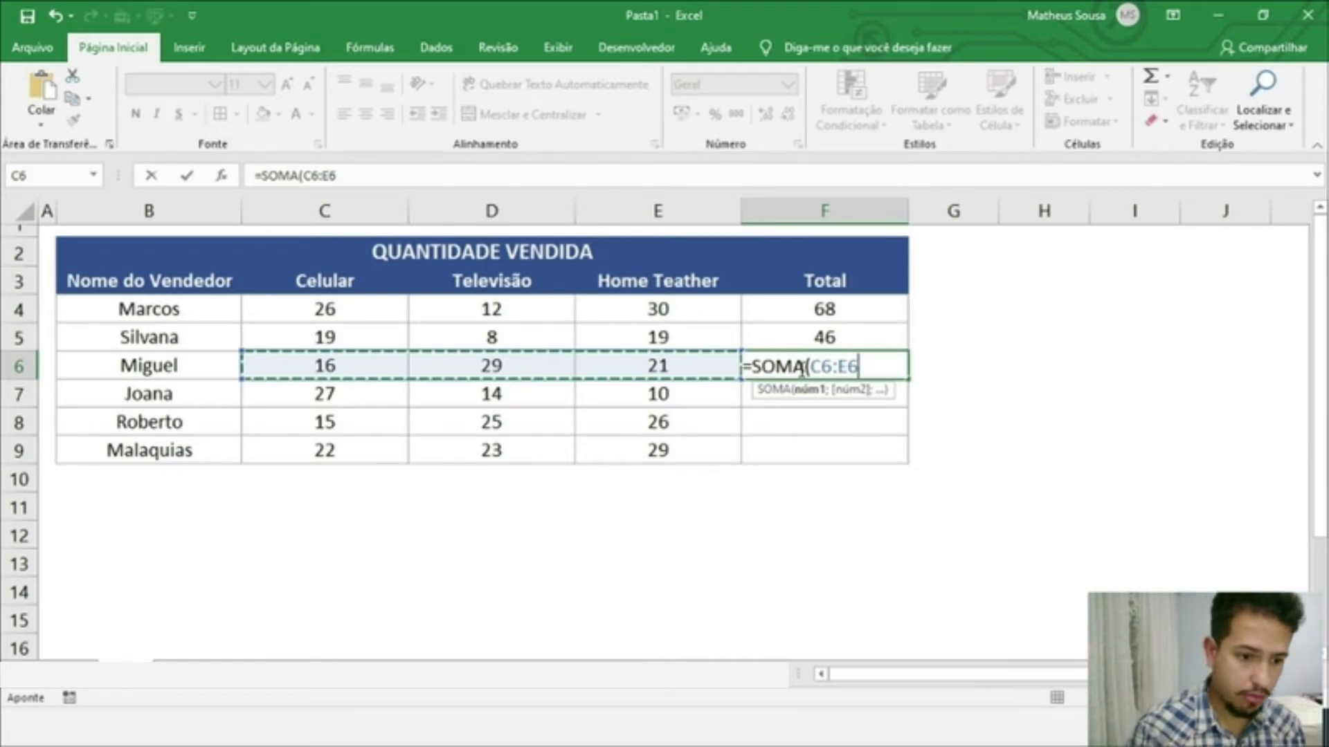
{"action": "type", "text": ")"}
{"action": "key", "text": "Return"}
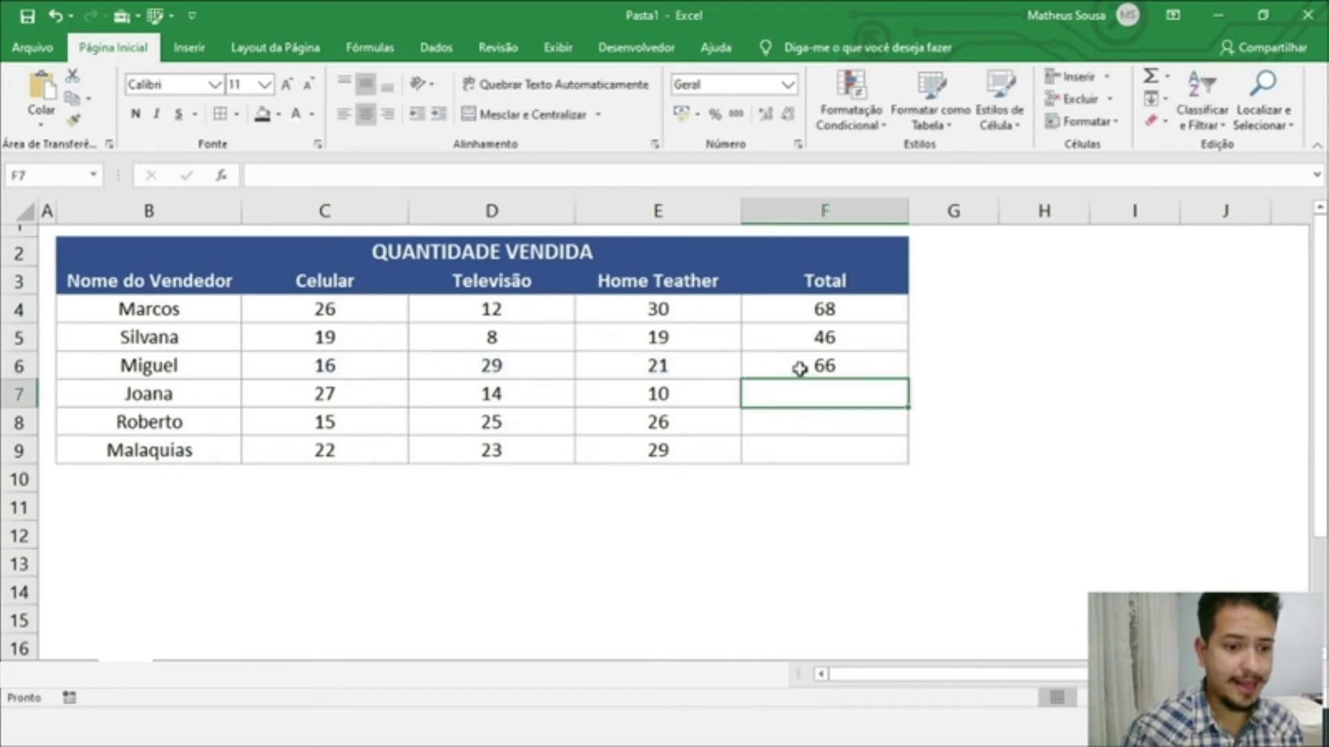
{"action": "left_click", "coordinate": [799, 368]}
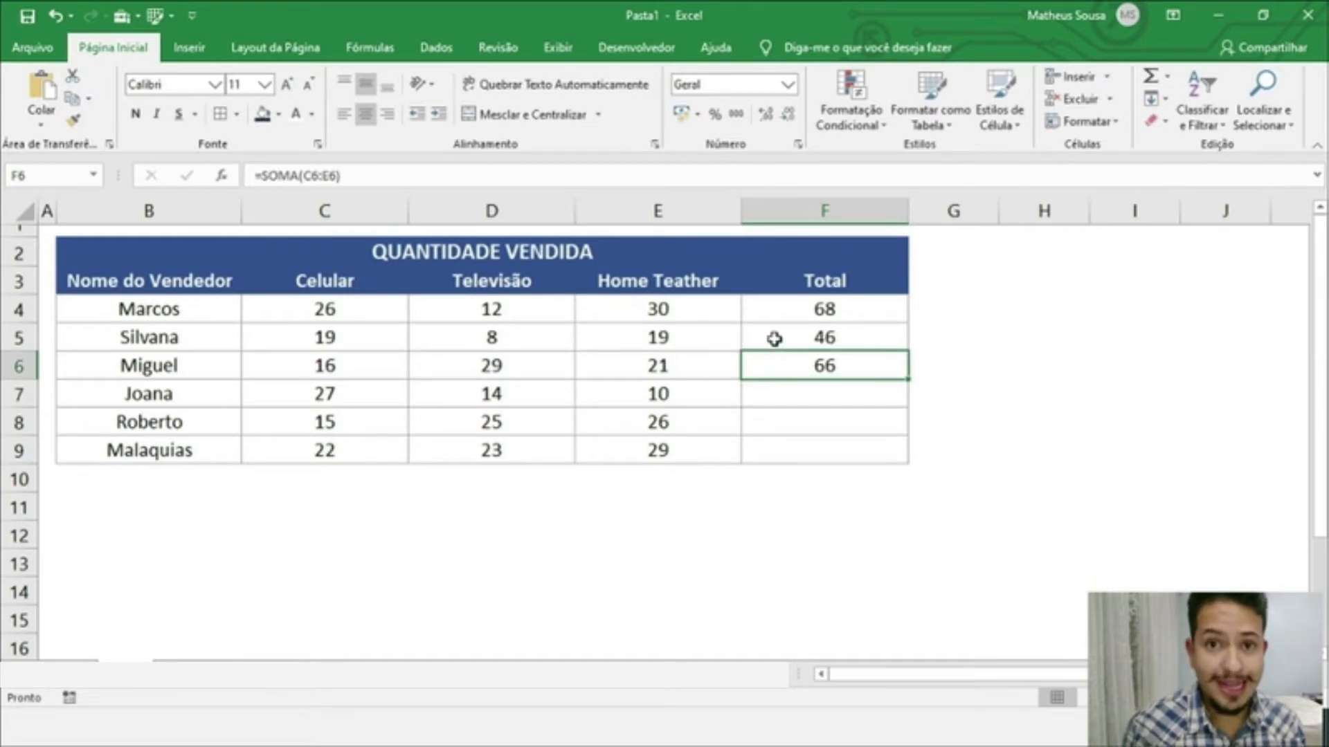
Total the fourth seller's quantities in F7 with =SOMA(C7+D7+E7), joining the three product cells with plus signs inside the function.
{"action": "left_click", "coordinate": [776, 395]}
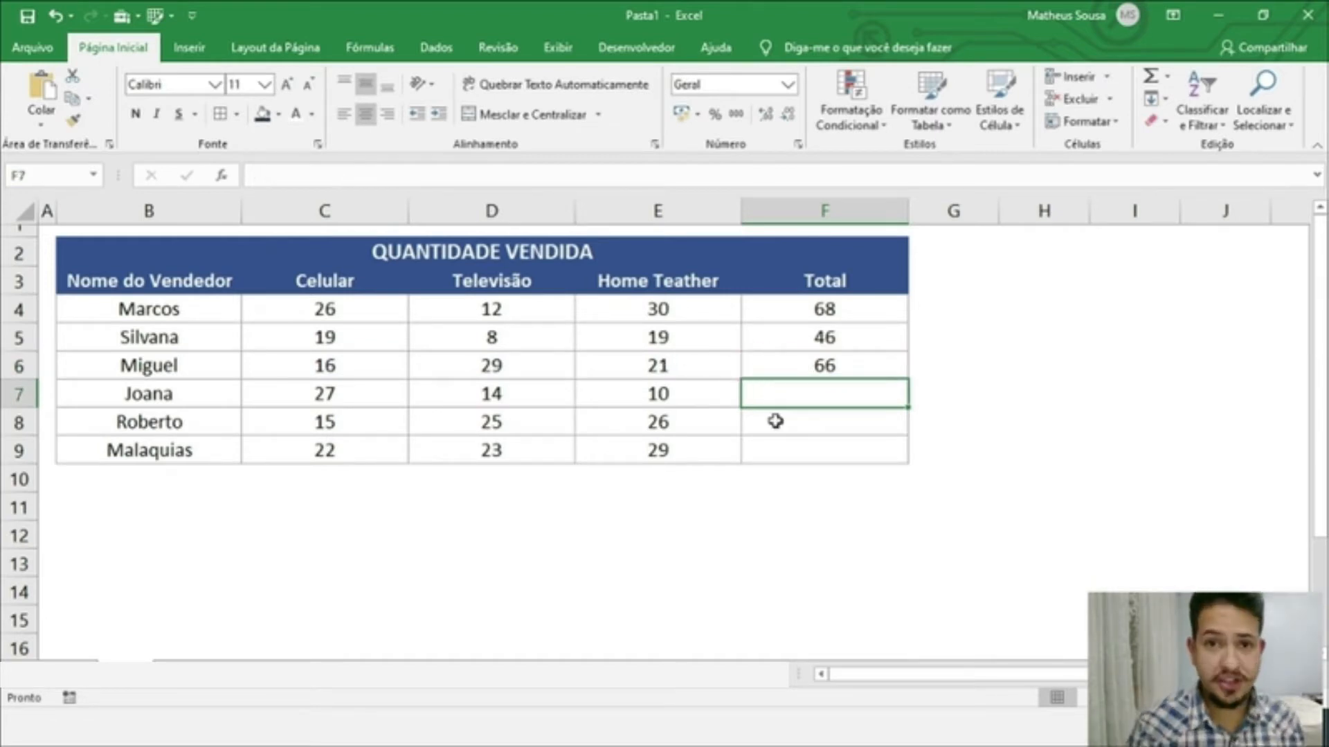
{"action": "type", "text": "=SOMA"}
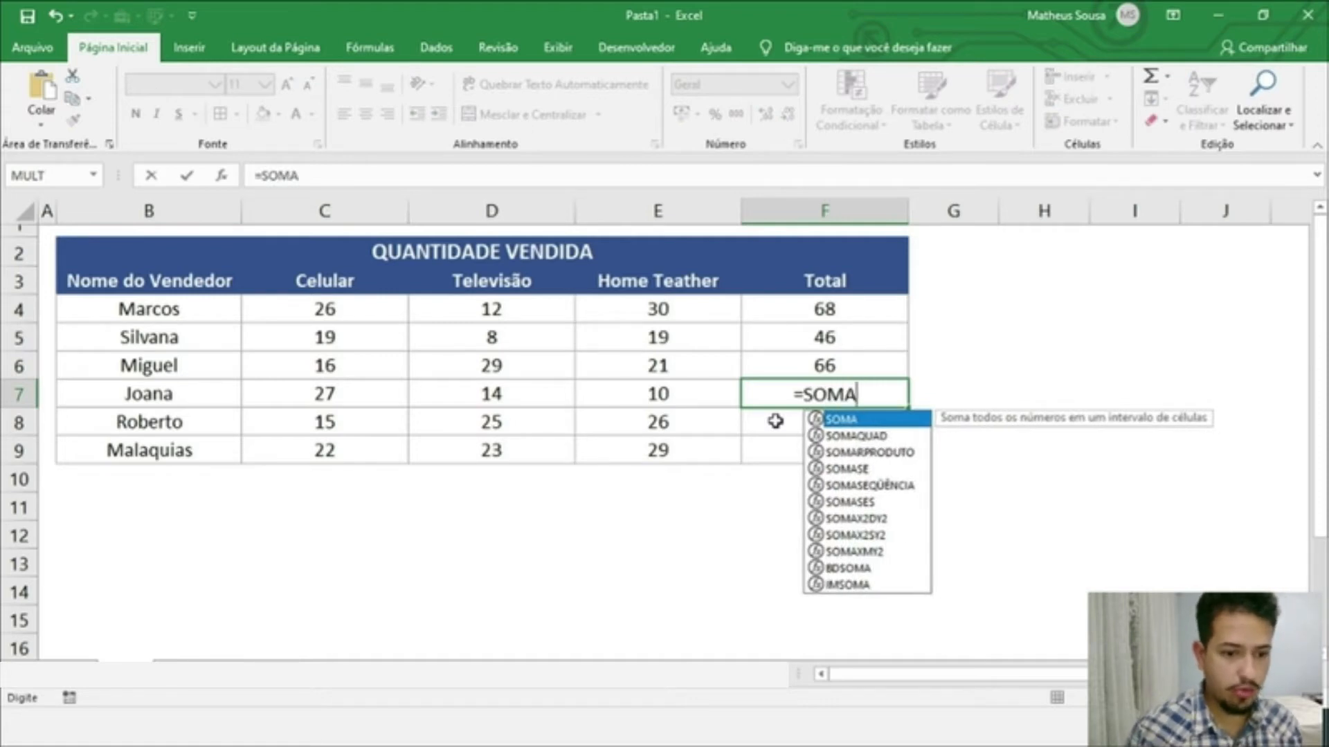
{"action": "key", "text": "Tab"}
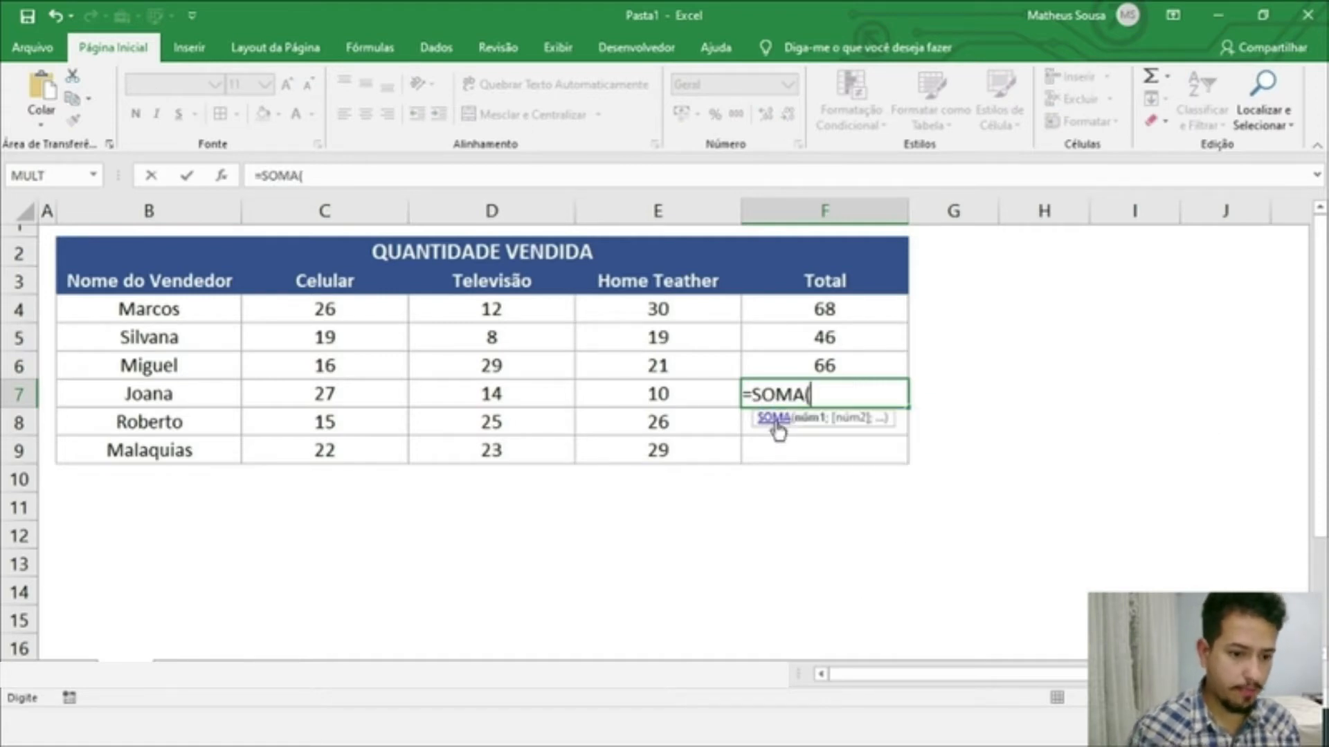
{"action": "left_click", "coordinate": [349, 391]}
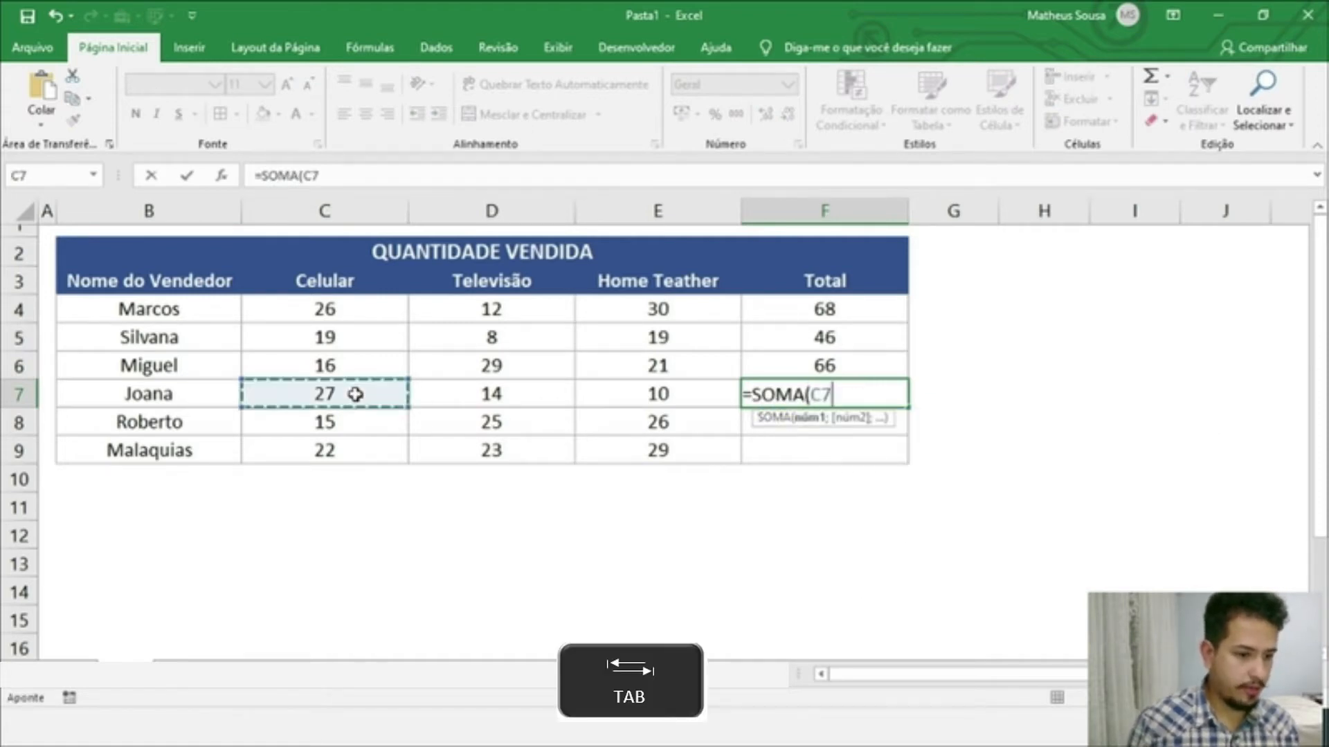
{"action": "type", "text": "+"}
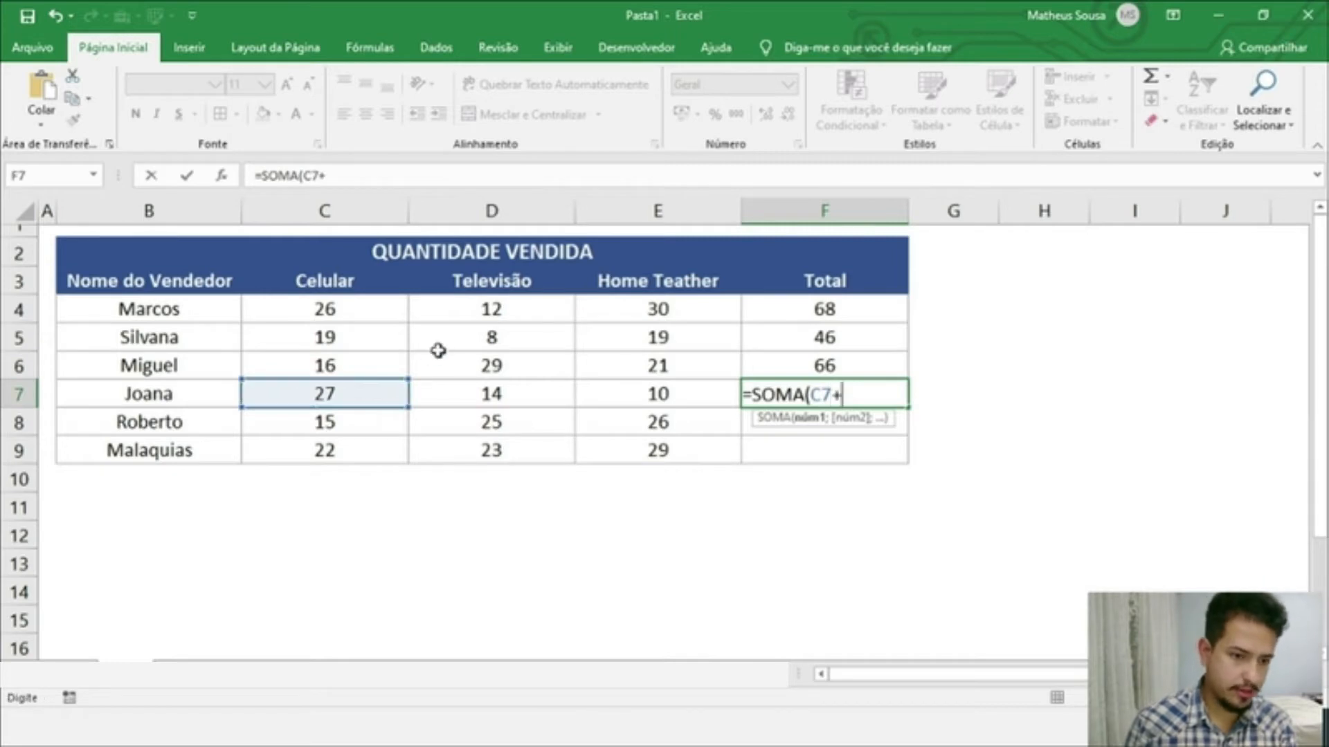
{"action": "left_click", "coordinate": [477, 396]}
{"action": "type", "text": "+"}
{"action": "left_click", "coordinate": [694, 397]}
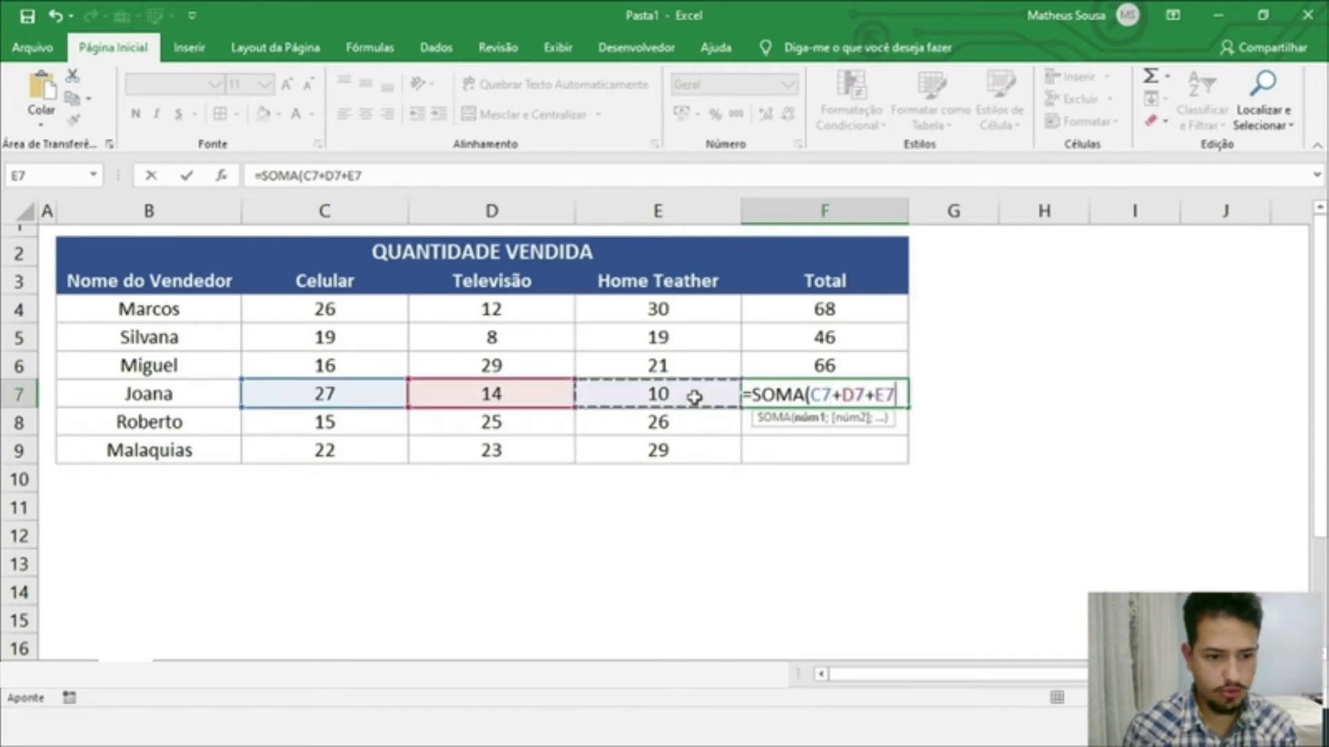
{"action": "type", "text": ")"}
{"action": "key", "text": "Return"}
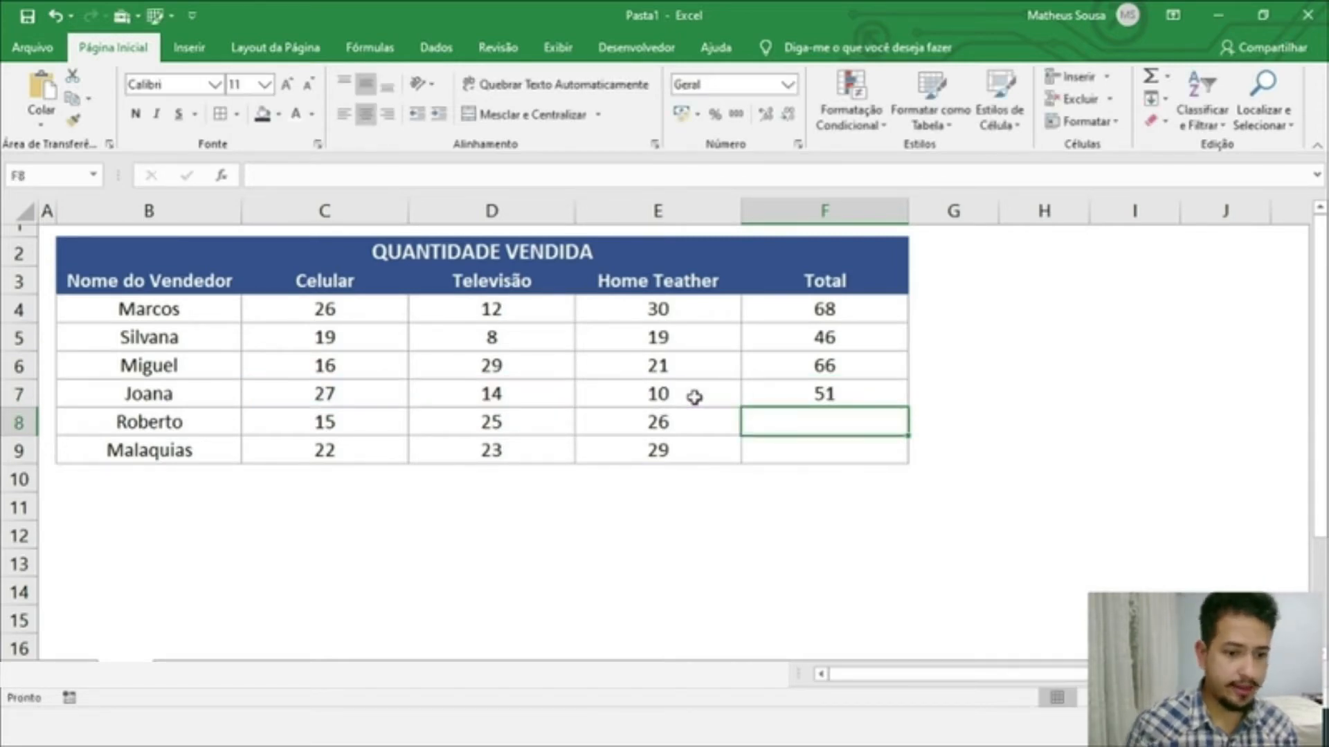
Check the F7 total against the individual product quantities in C7, D7 and E7.
{"action": "left_click", "coordinate": [807, 380]}
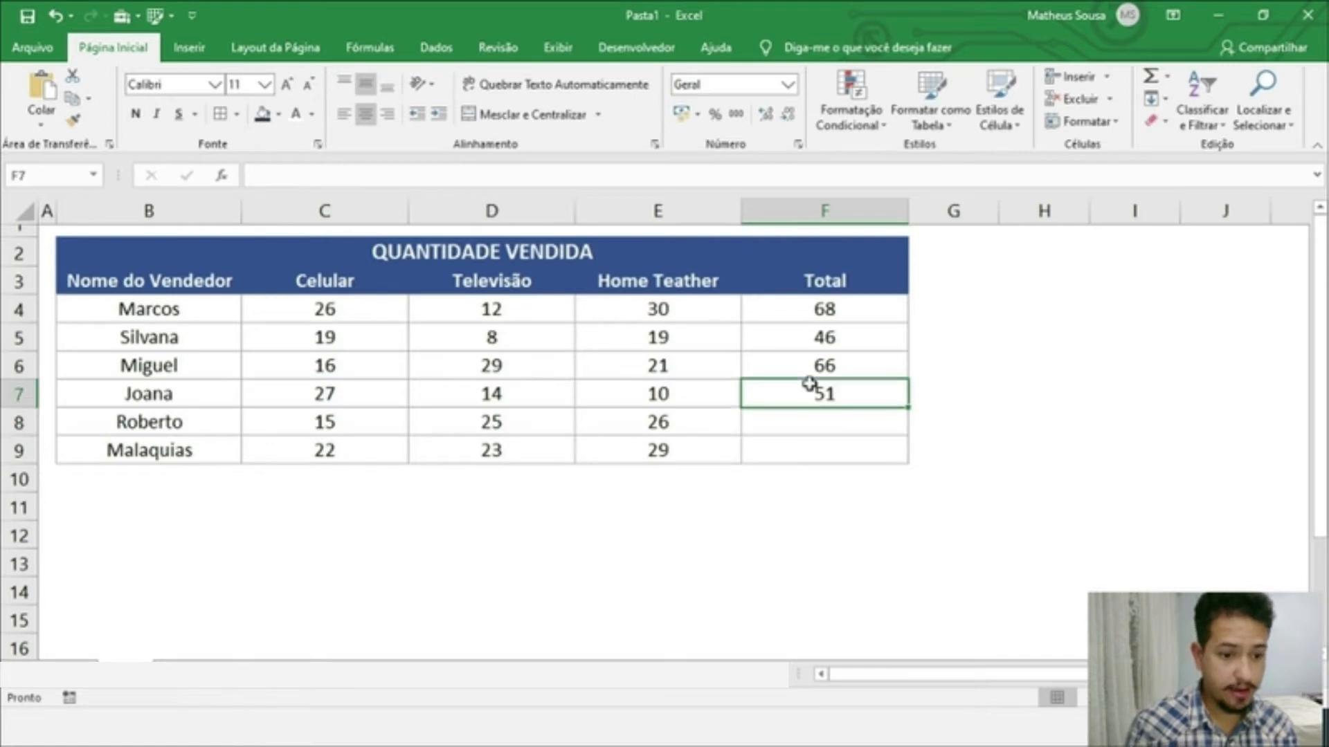
{"action": "left_click", "coordinate": [362, 384]}
{"action": "left_click", "coordinate": [549, 391]}
{"action": "left_click", "coordinate": [654, 391]}
Insert an AutoSum in F8, change its suggested range to C8:E8, and review the resulting formula.
{"action": "left_click", "coordinate": [818, 416]}
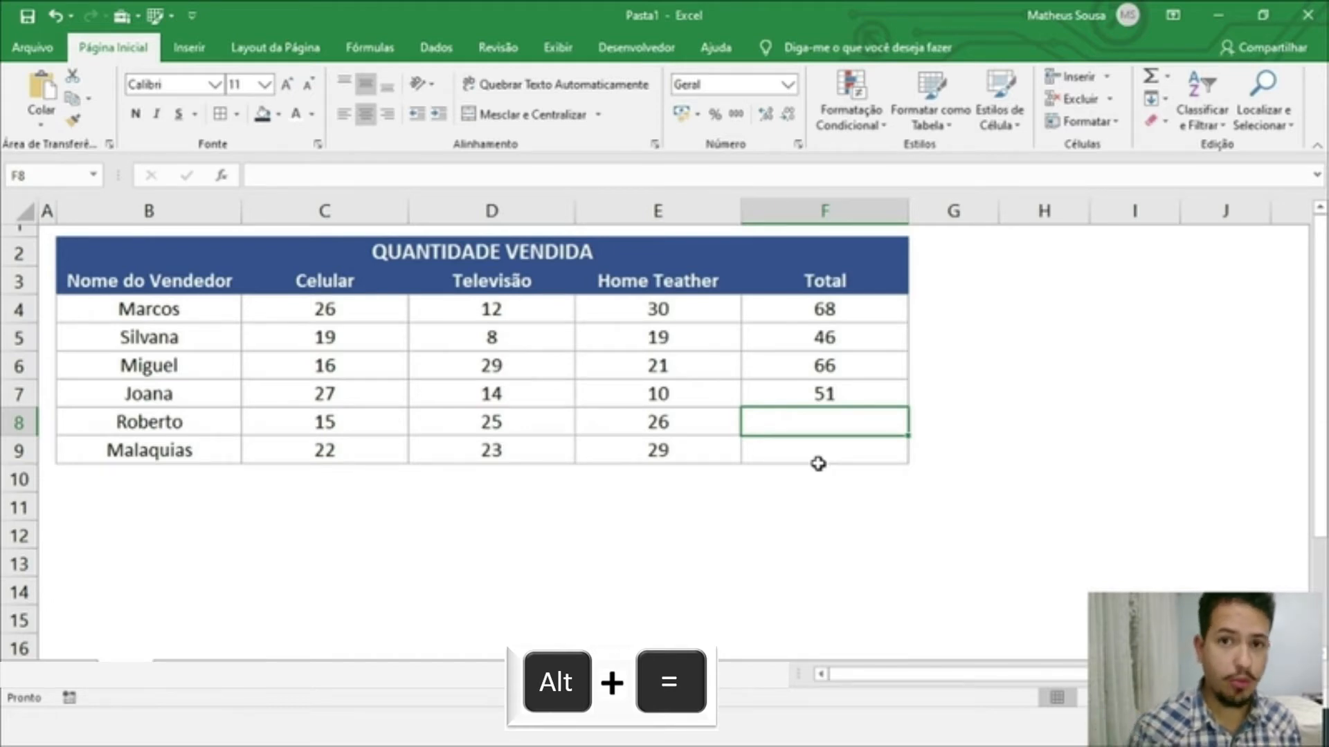
{"action": "key", "text": "alt+equal"}
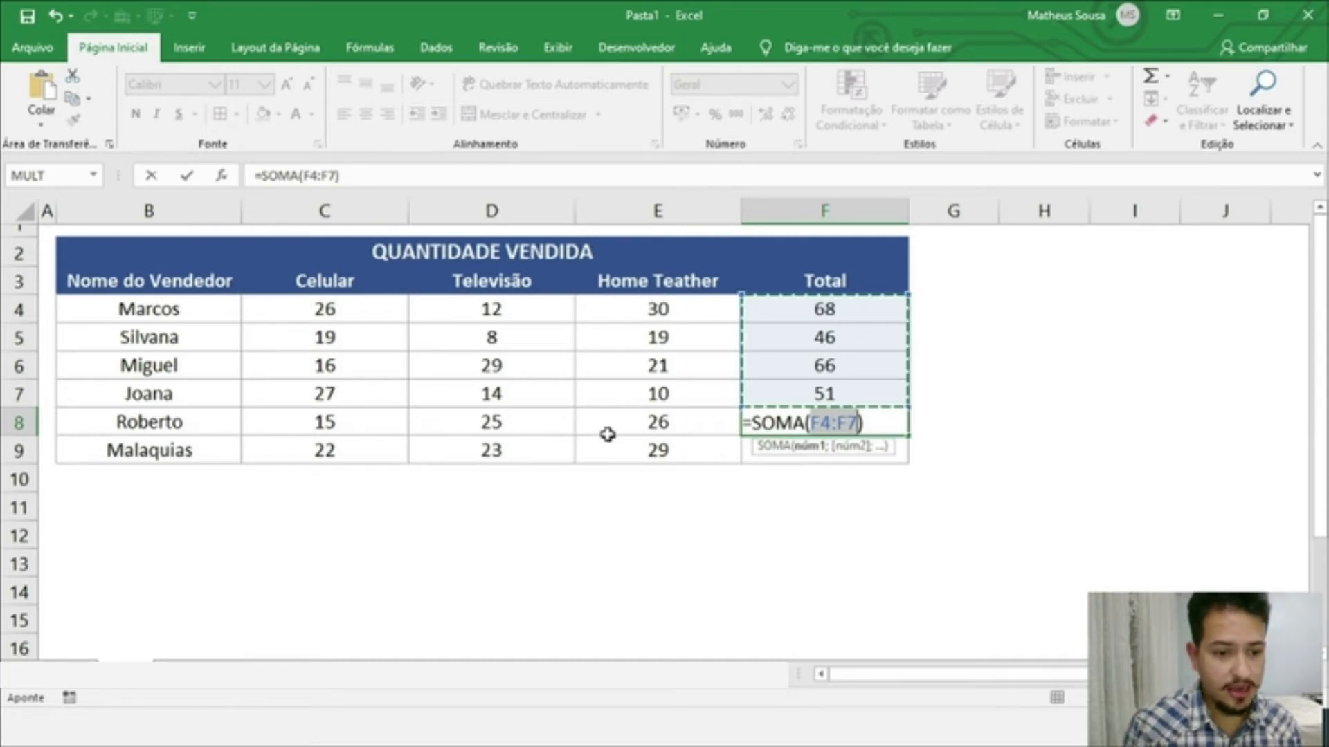
{"action": "left_click_drag", "start_coordinate": [291, 426], "coordinate": [619, 434]}
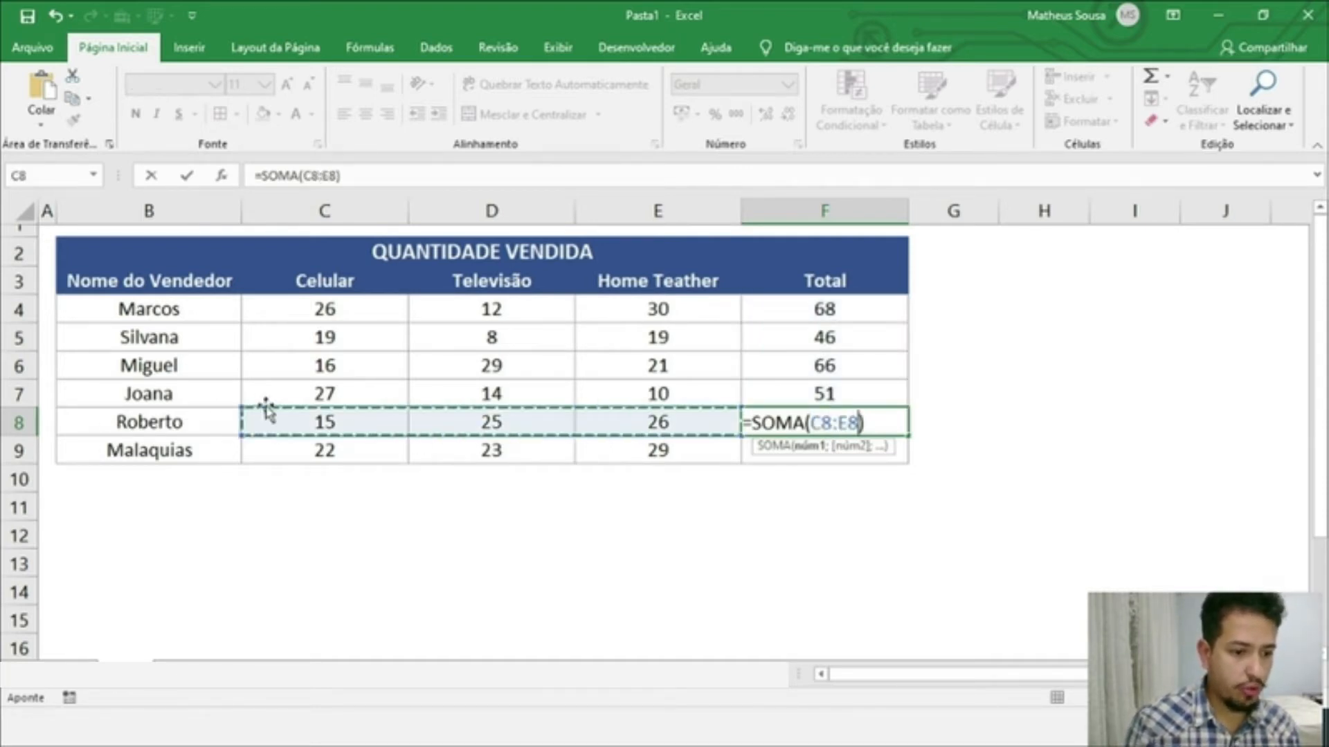
{"action": "key", "text": "Return"}
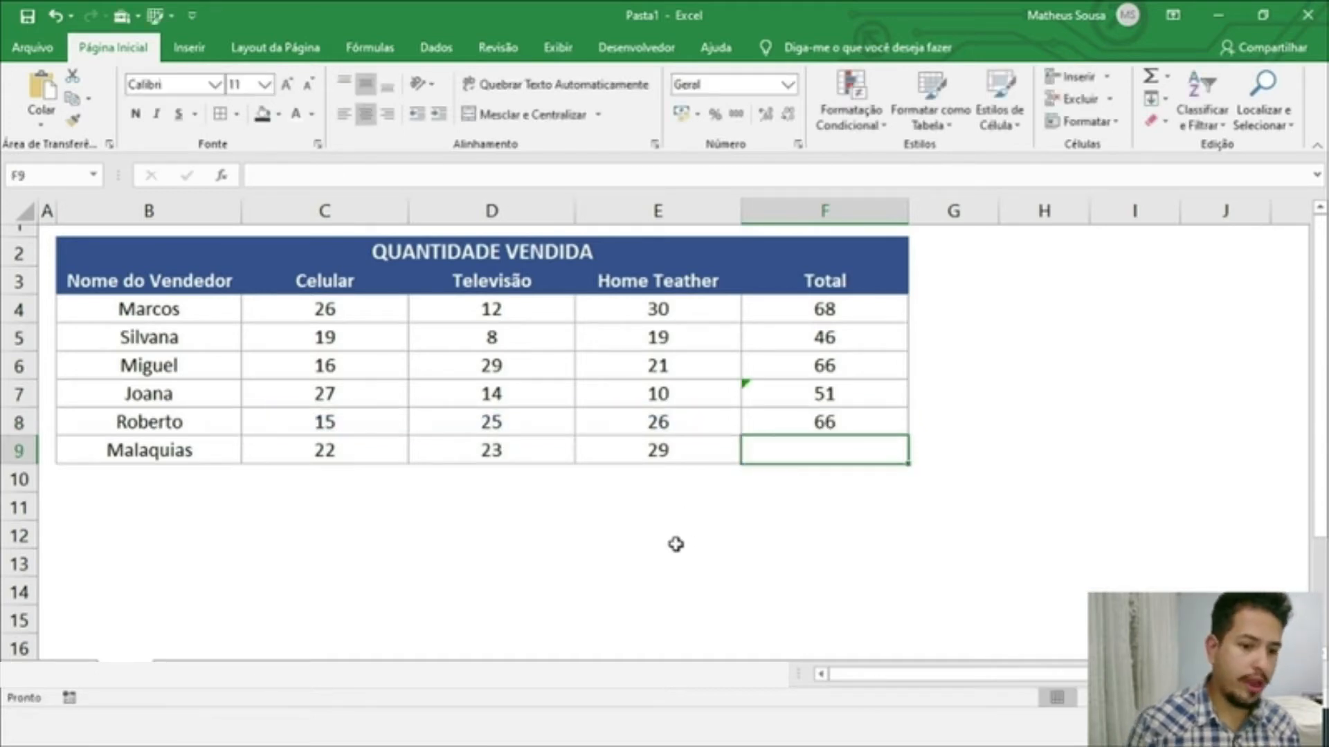
{"action": "left_click", "coordinate": [842, 419]}
{"action": "double_click", "coordinate": [840, 419]}
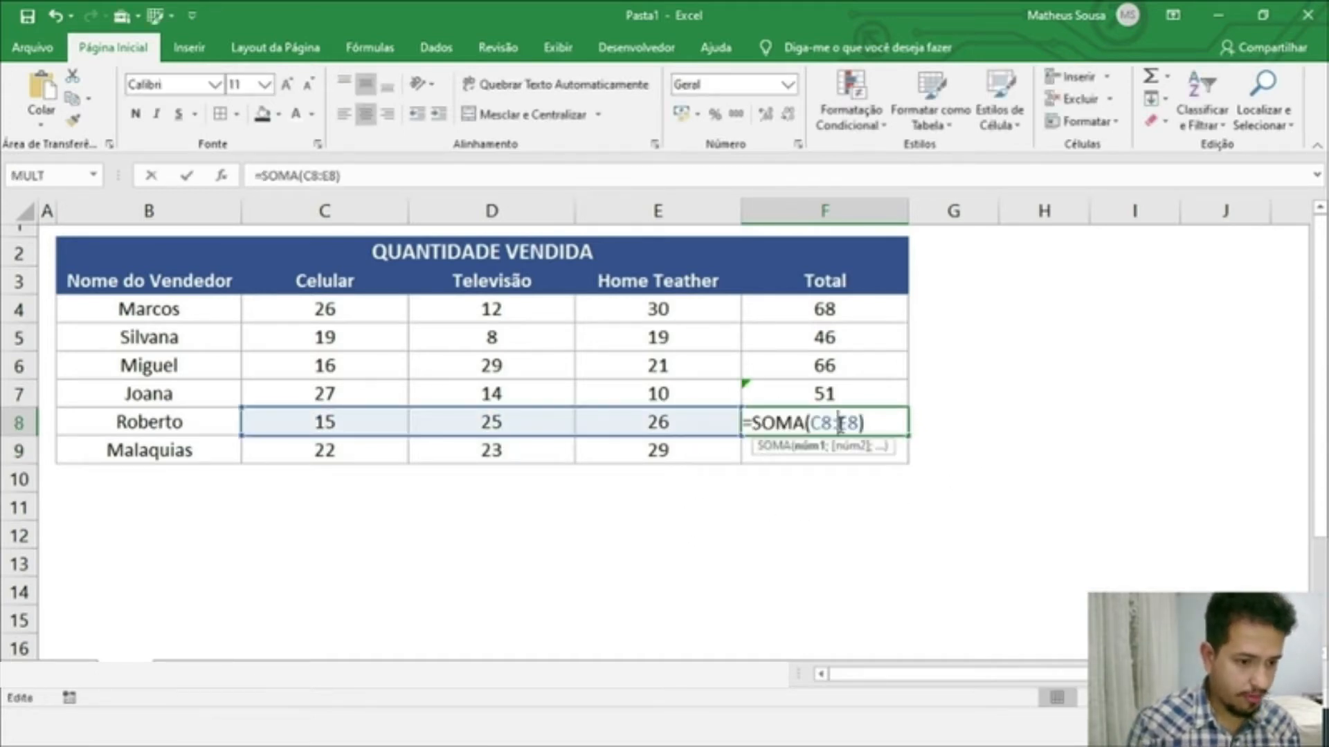
{"action": "key", "text": "Escape"}
Insert an AutoSum in F9 with the suggested range F4:F8, and look at the other functions AutoSum offers.
{"action": "left_click", "coordinate": [781, 459]}
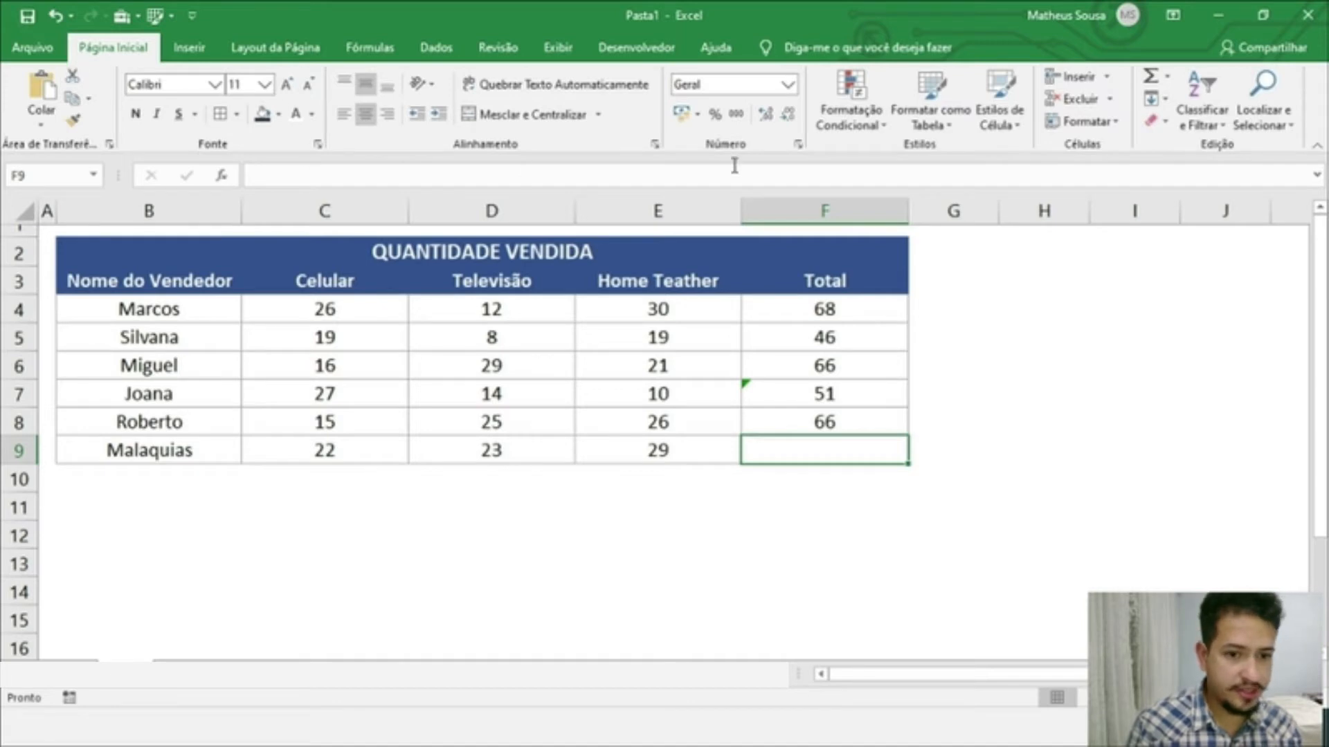
{"action": "left_click", "coordinate": [1152, 78]}
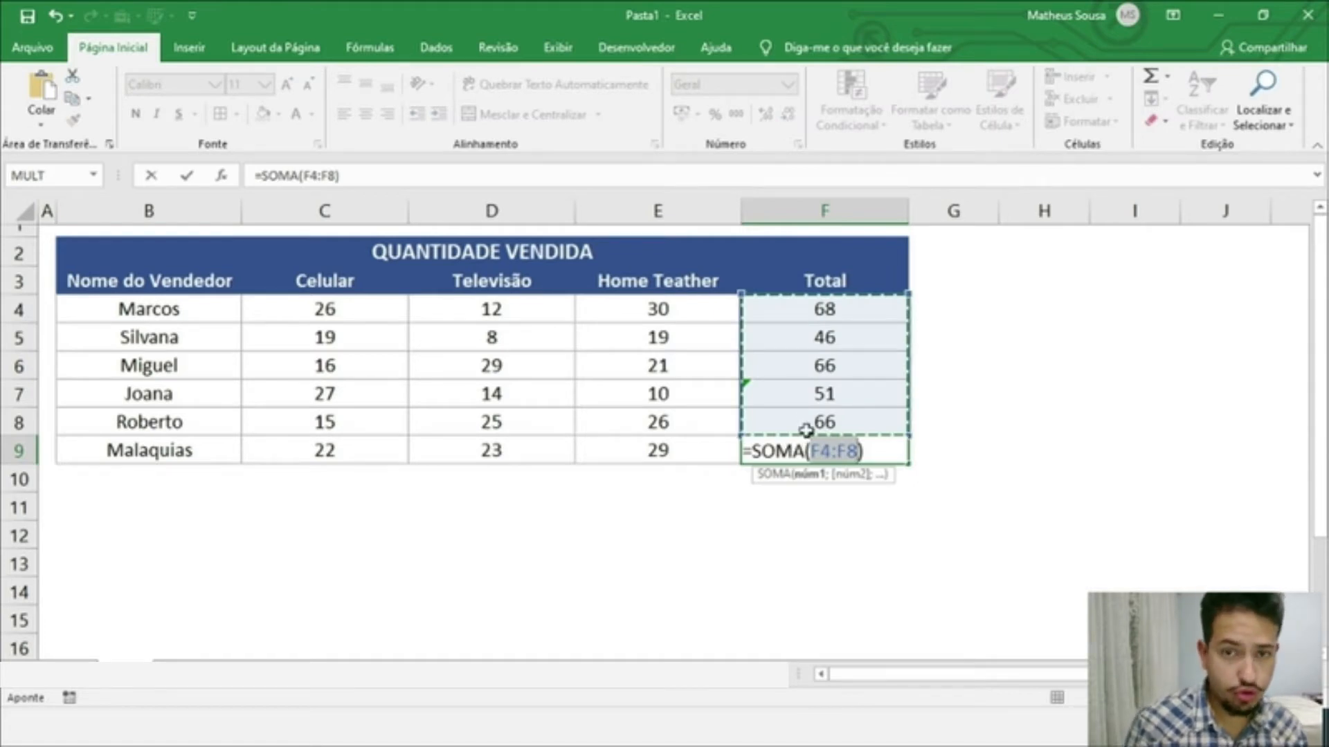
{"action": "left_click", "coordinate": [1168, 76]}
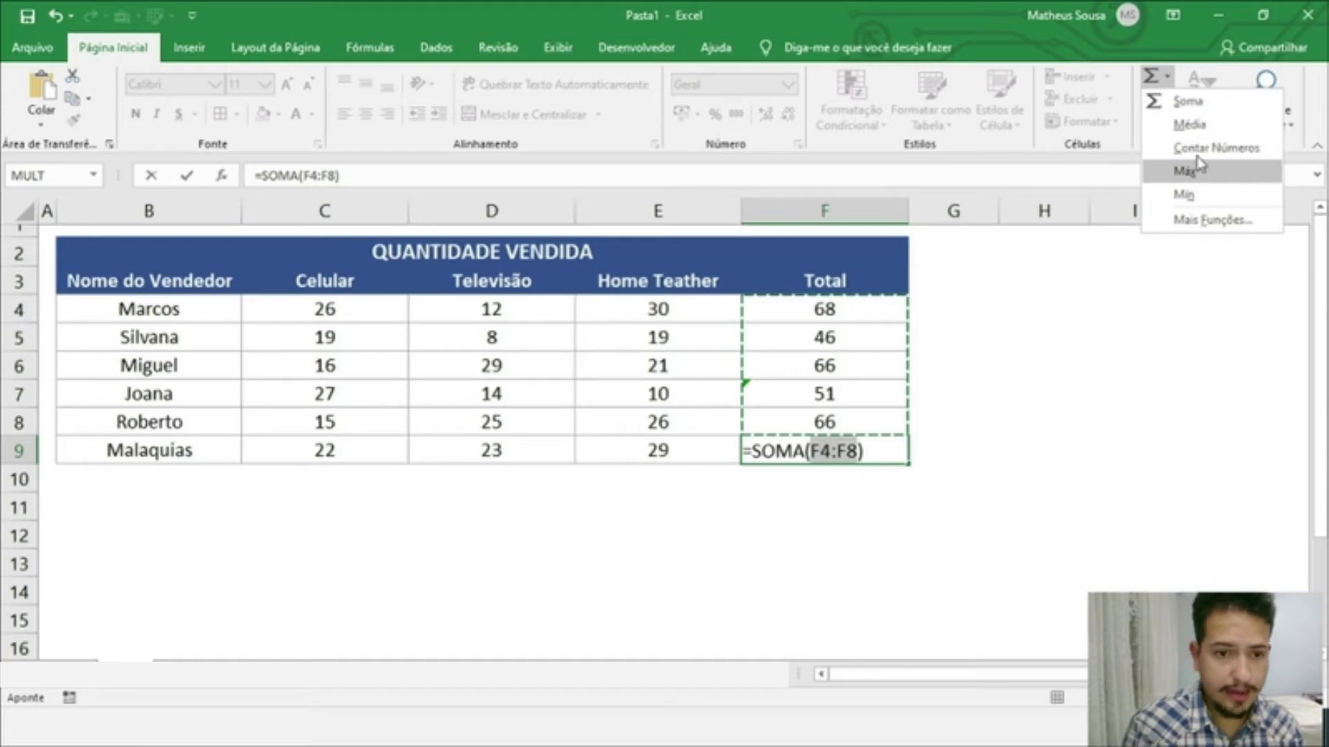
{"action": "left_click", "coordinate": [1176, 113]}
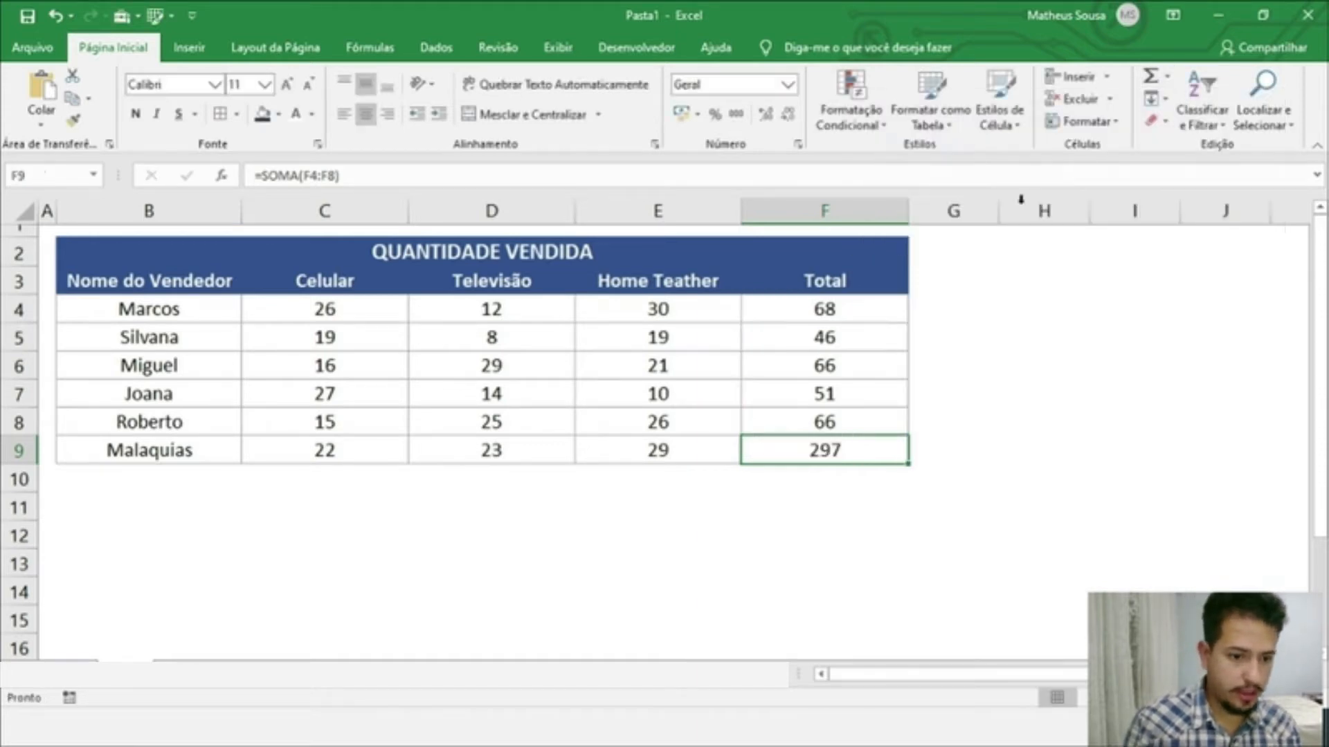
Replace the range in the F9 SOMA formula with C9:E9 and review the corrected formula.
{"action": "double_click", "coordinate": [828, 447]}
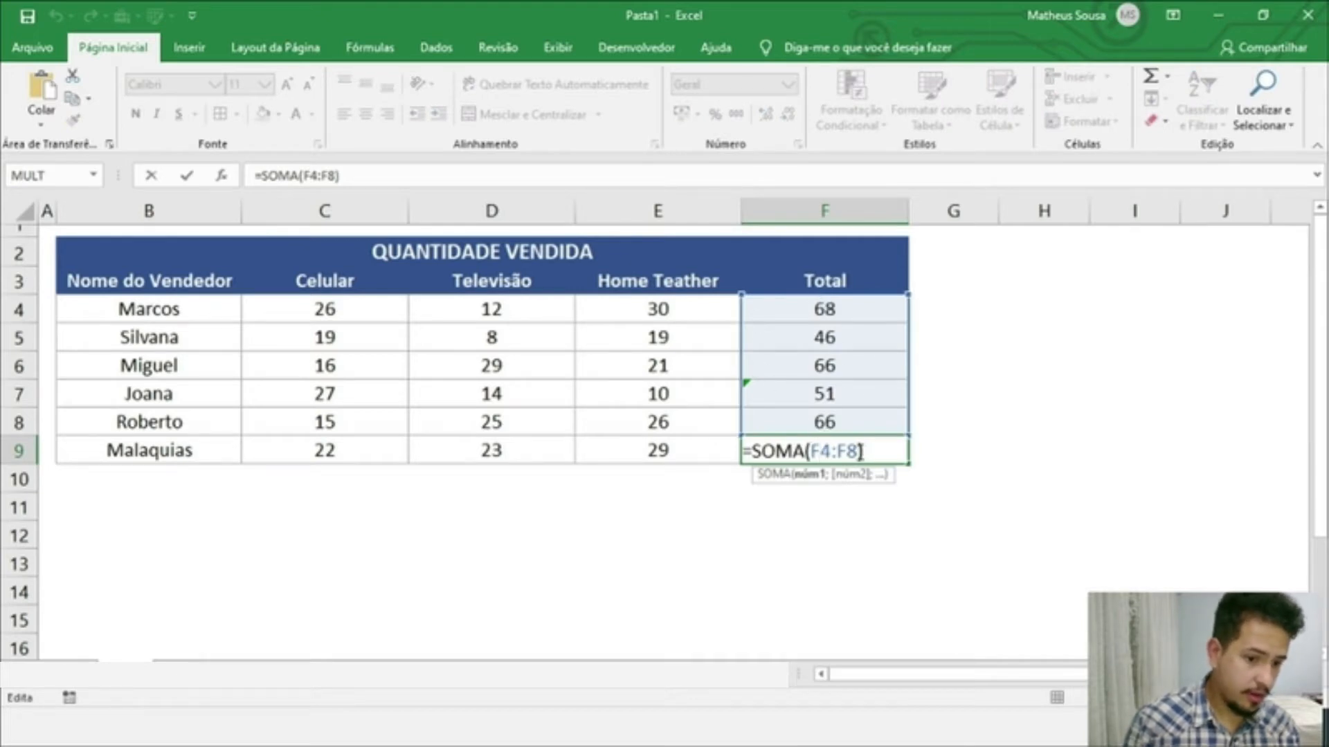
{"action": "left_click_drag", "start_coordinate": [861, 451], "coordinate": [813, 452]}
{"action": "key", "text": "BackSpace"}
{"action": "left_click_drag", "start_coordinate": [305, 449], "coordinate": [653, 470]}
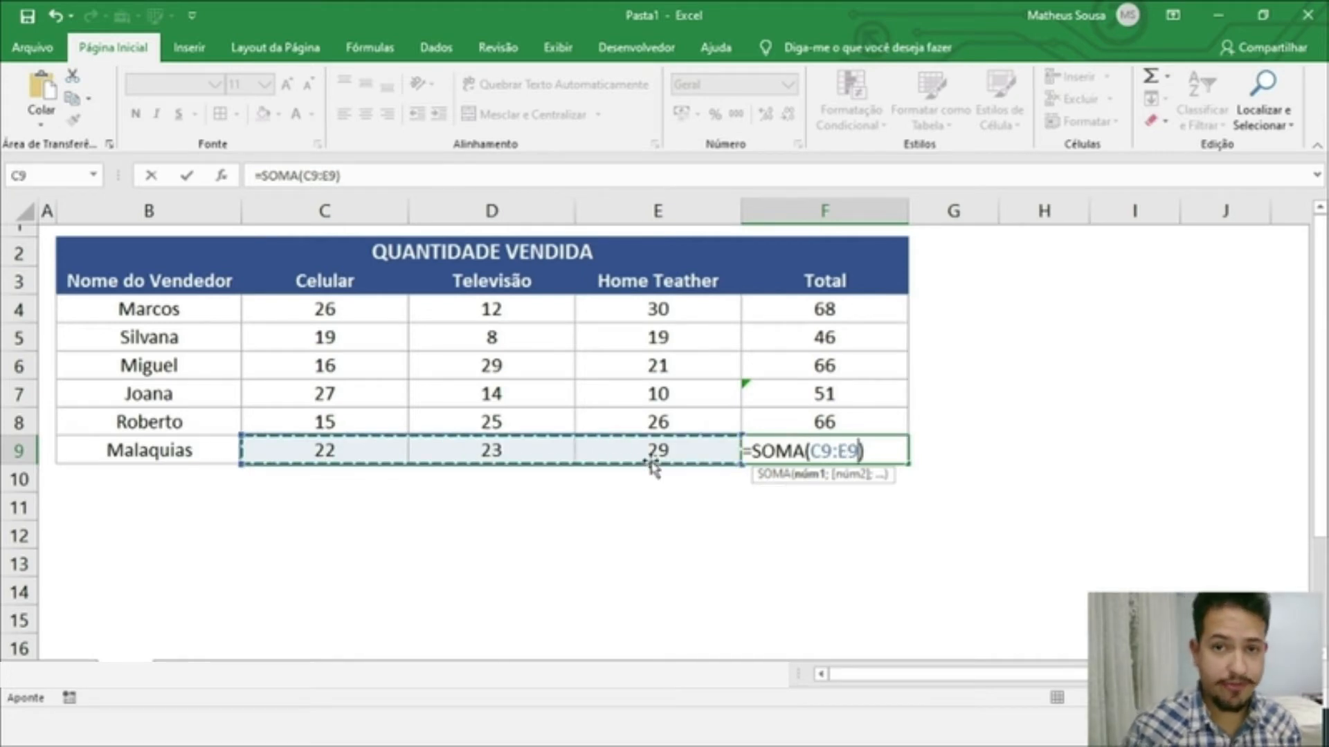
{"action": "key", "text": "Return"}
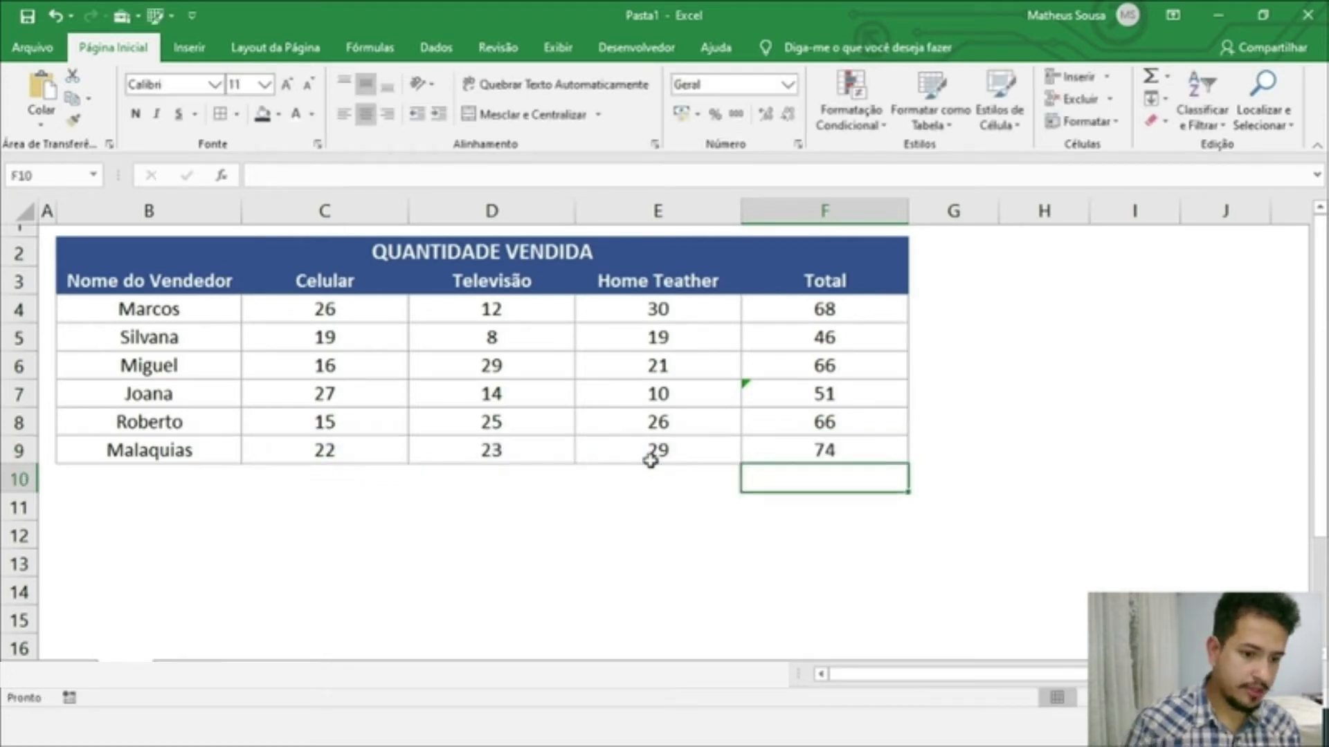
{"action": "left_click", "coordinate": [780, 451]}
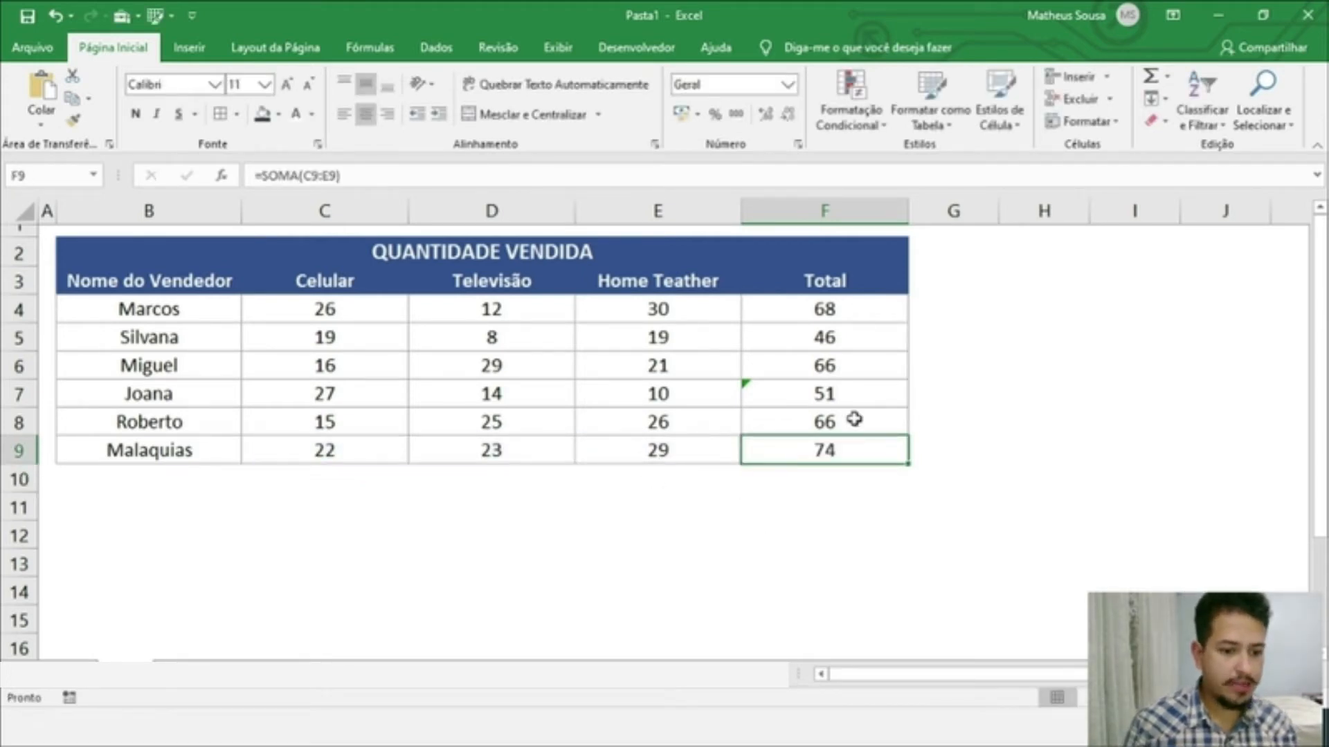
Add scattered cells of the table in F10 with =SOMA(C4;D5;E7;E4;C7), separating the arguments with semicolons.
{"action": "left_click", "coordinate": [811, 480]}
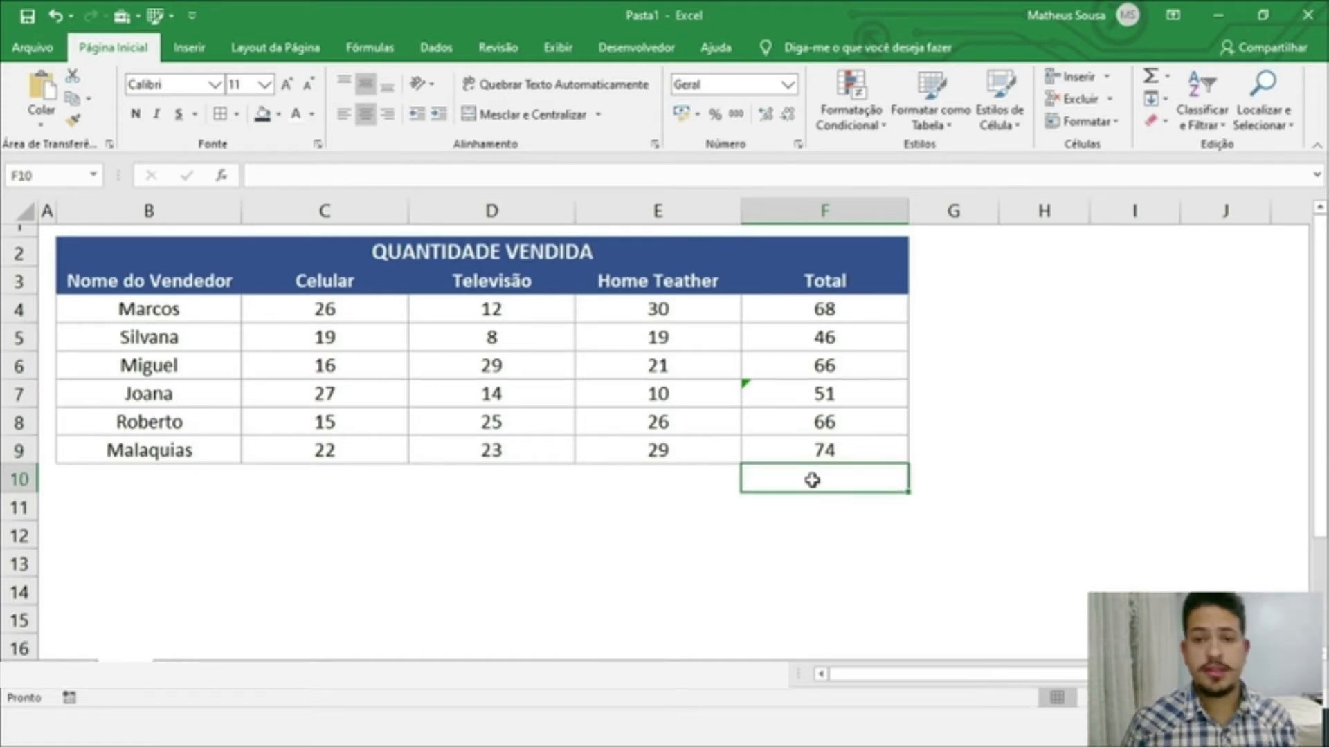
{"action": "type", "text": "=SOMA("}
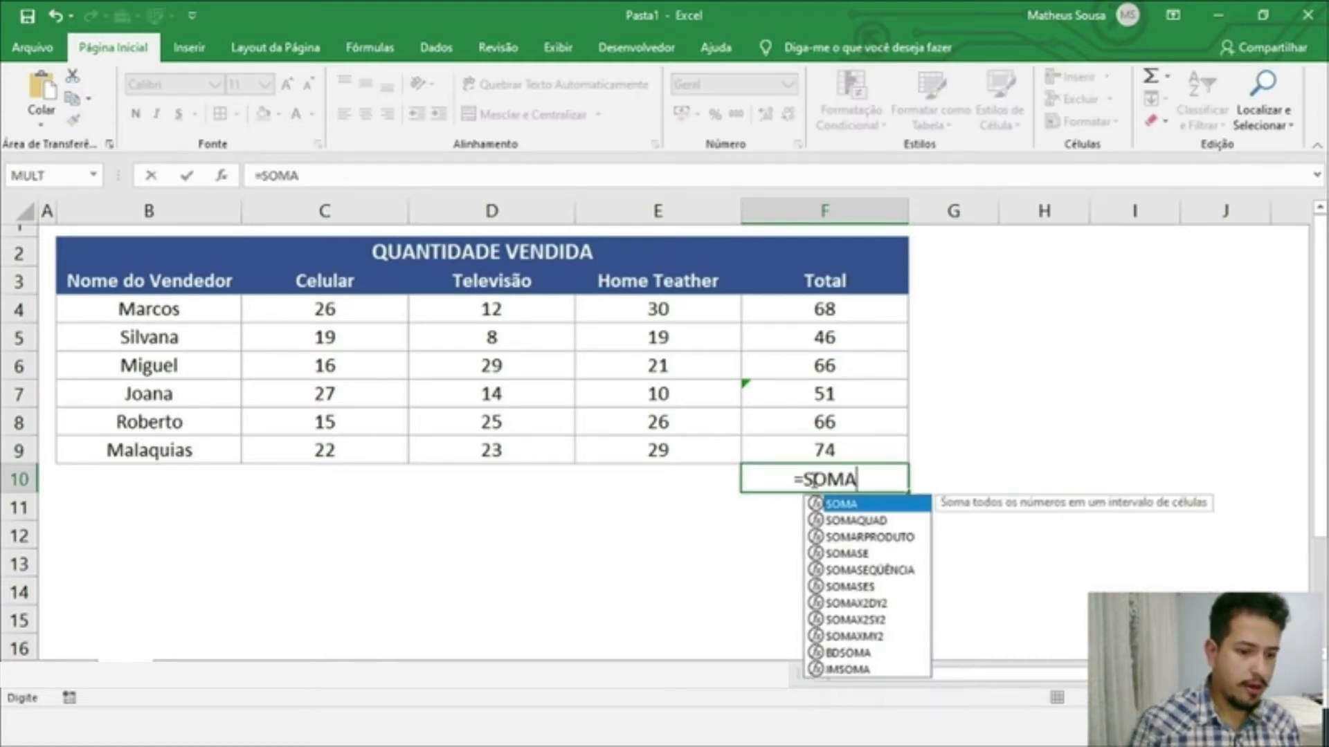
{"action": "left_click", "coordinate": [370, 318]}
{"action": "type", "text": ";"}
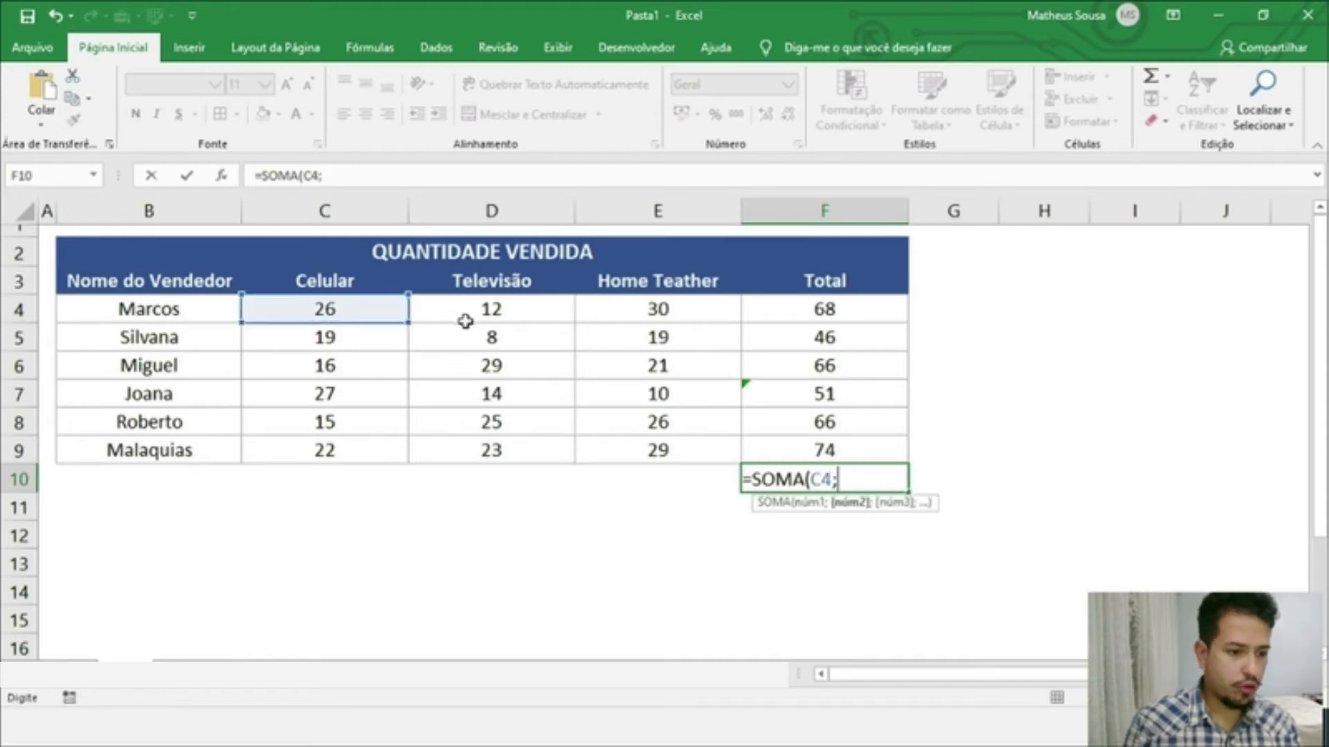
{"action": "left_click", "coordinate": [540, 339]}
{"action": "type", "text": ";"}
{"action": "left_click", "coordinate": [637, 313]}
{"action": "left_click", "coordinate": [638, 385]}
{"action": "type", "text": ";"}
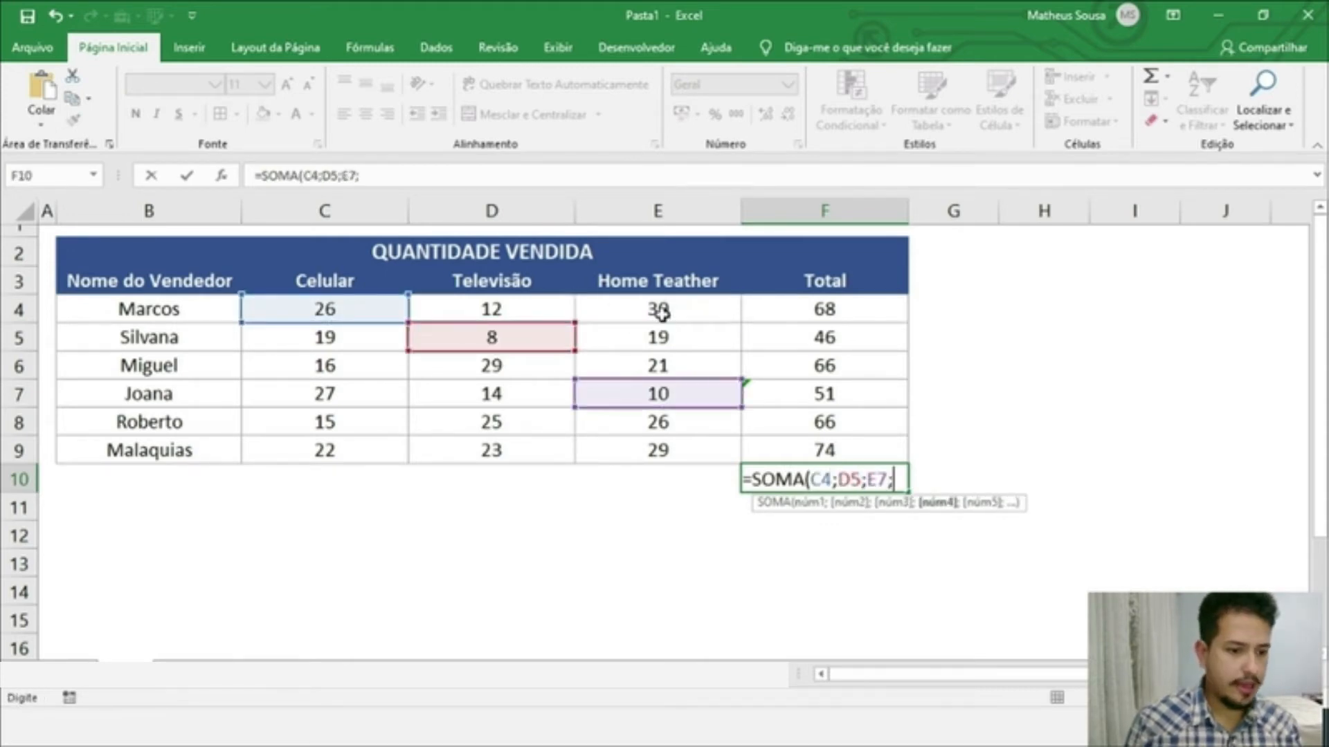
{"action": "left_click", "coordinate": [658, 309]}
{"action": "left_click", "coordinate": [344, 400]}
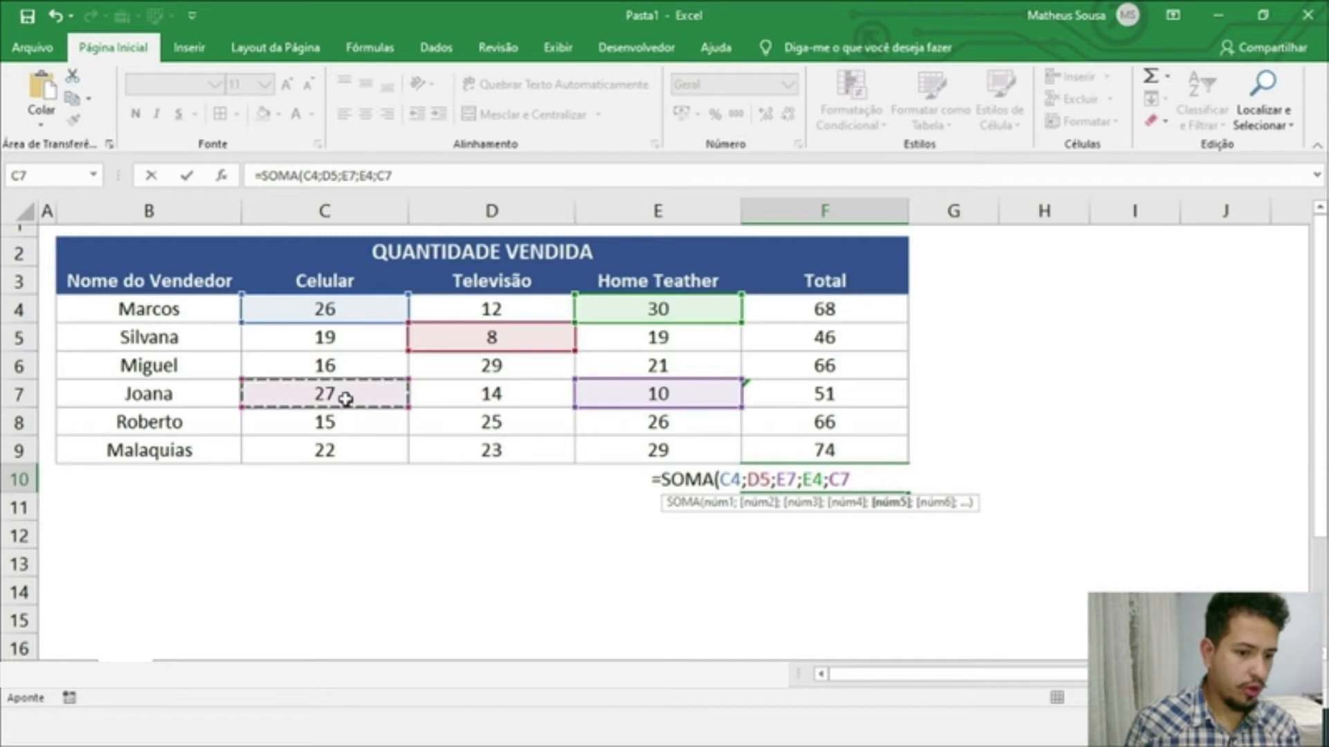
{"action": "type", "text": ")"}
{"action": "key", "text": "Return"}
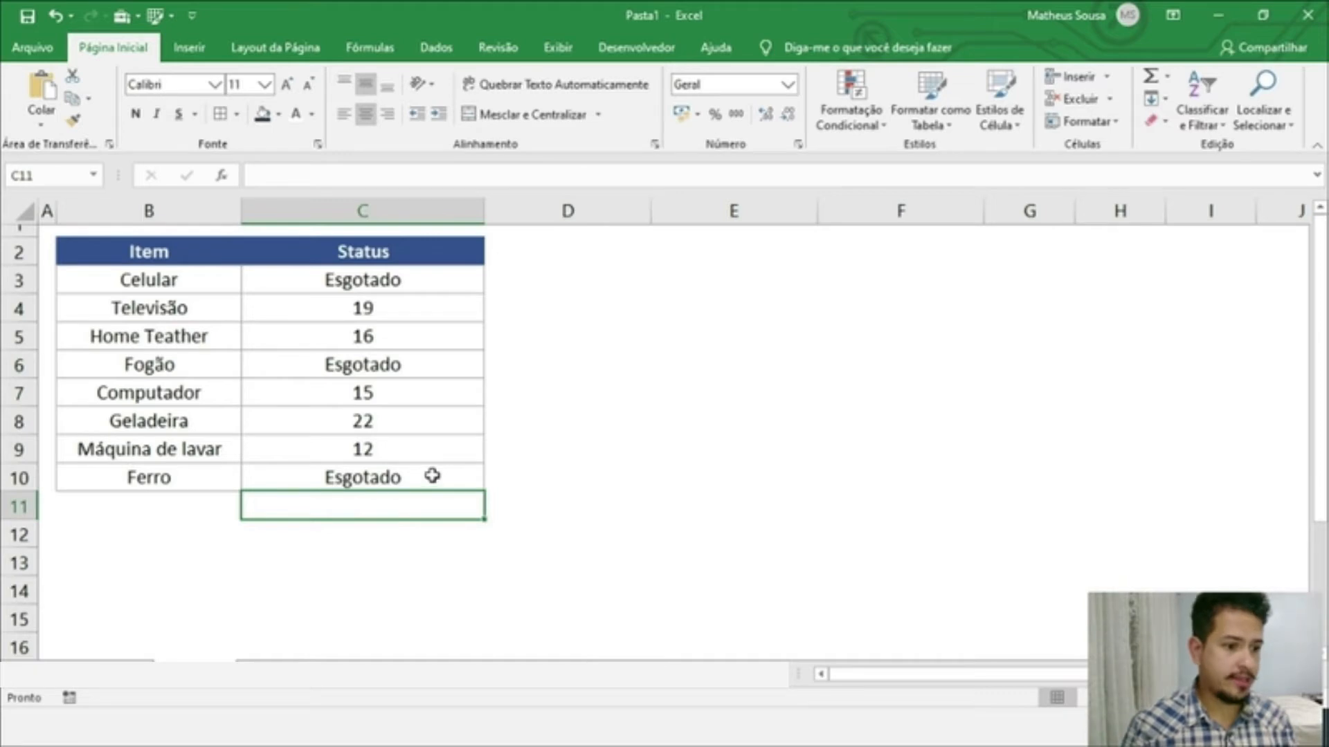
Look over the products in the Item column and the entries in the Status column of the table.
{"action": "left_click_drag", "start_coordinate": [175, 257], "coordinate": [196, 468]}
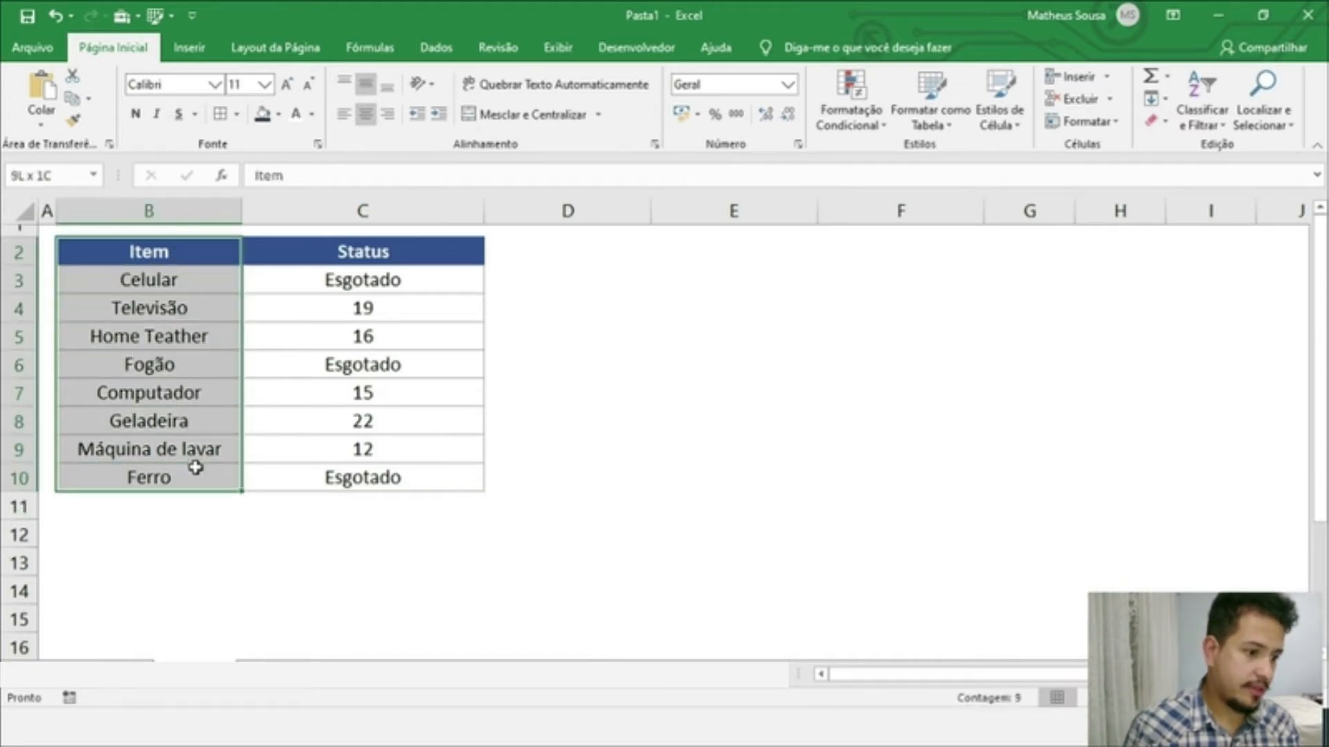
{"action": "left_click", "coordinate": [169, 283]}
{"action": "left_click", "coordinate": [175, 304]}
{"action": "left_click", "coordinate": [165, 341]}
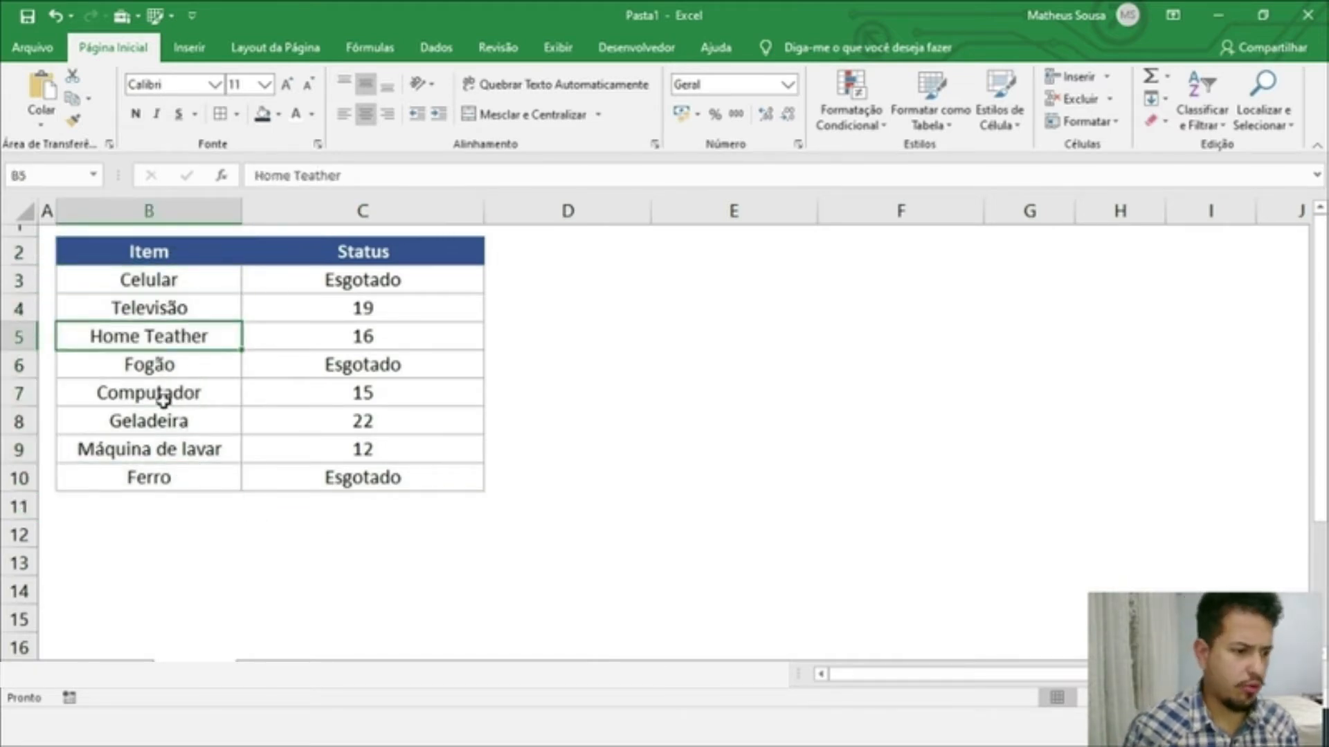
{"action": "left_click", "coordinate": [175, 368]}
{"action": "left_click", "coordinate": [196, 425]}
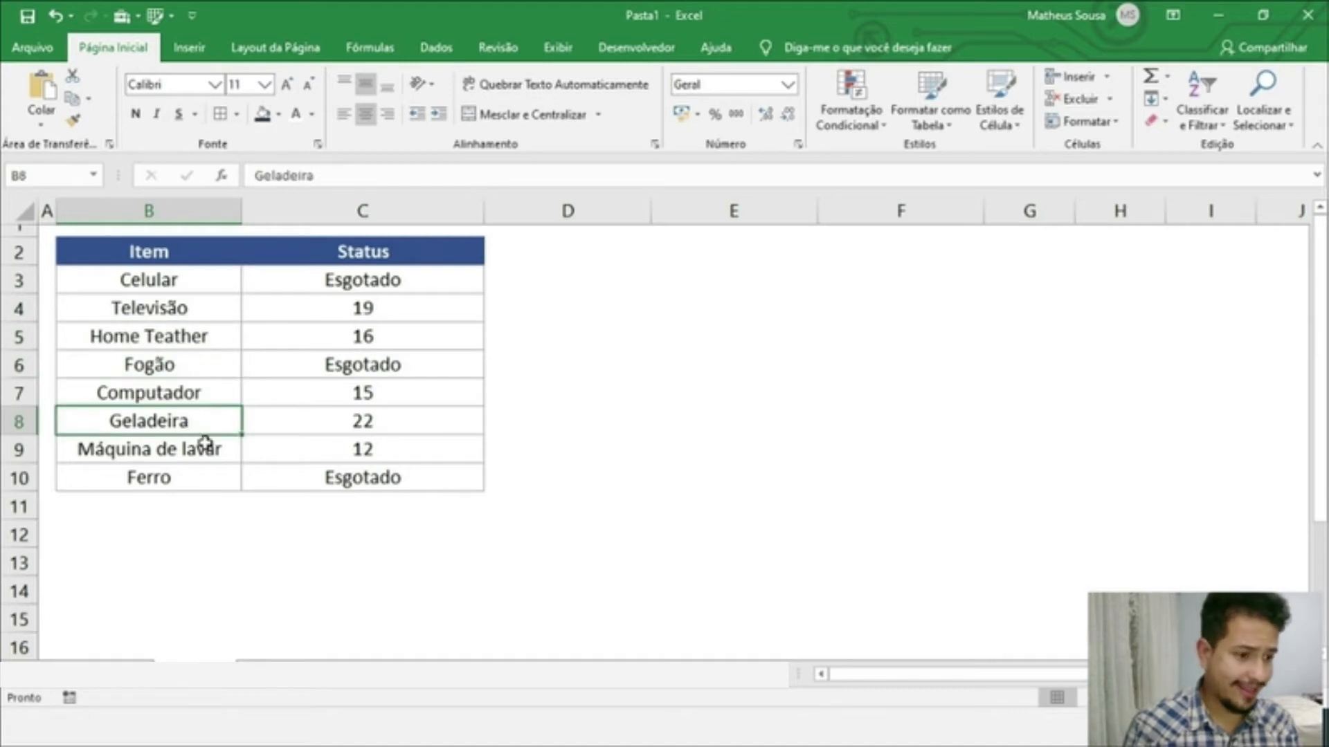
{"action": "left_click_drag", "start_coordinate": [343, 242], "coordinate": [351, 468]}
{"action": "left_click", "coordinate": [228, 271]}
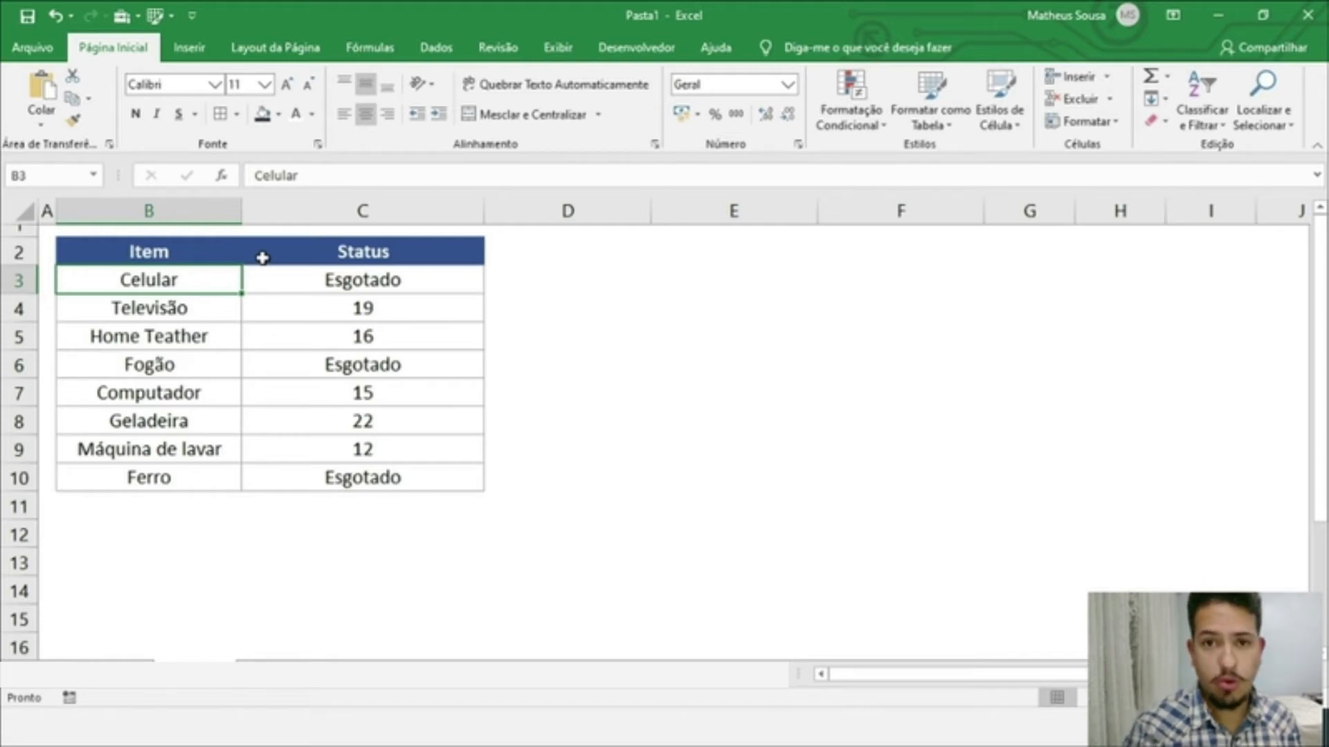
Examine individual Status cells to tell items with a stock quantity from those marked Esgotado.
{"action": "left_click", "coordinate": [159, 331]}
{"action": "left_click", "coordinate": [304, 313]}
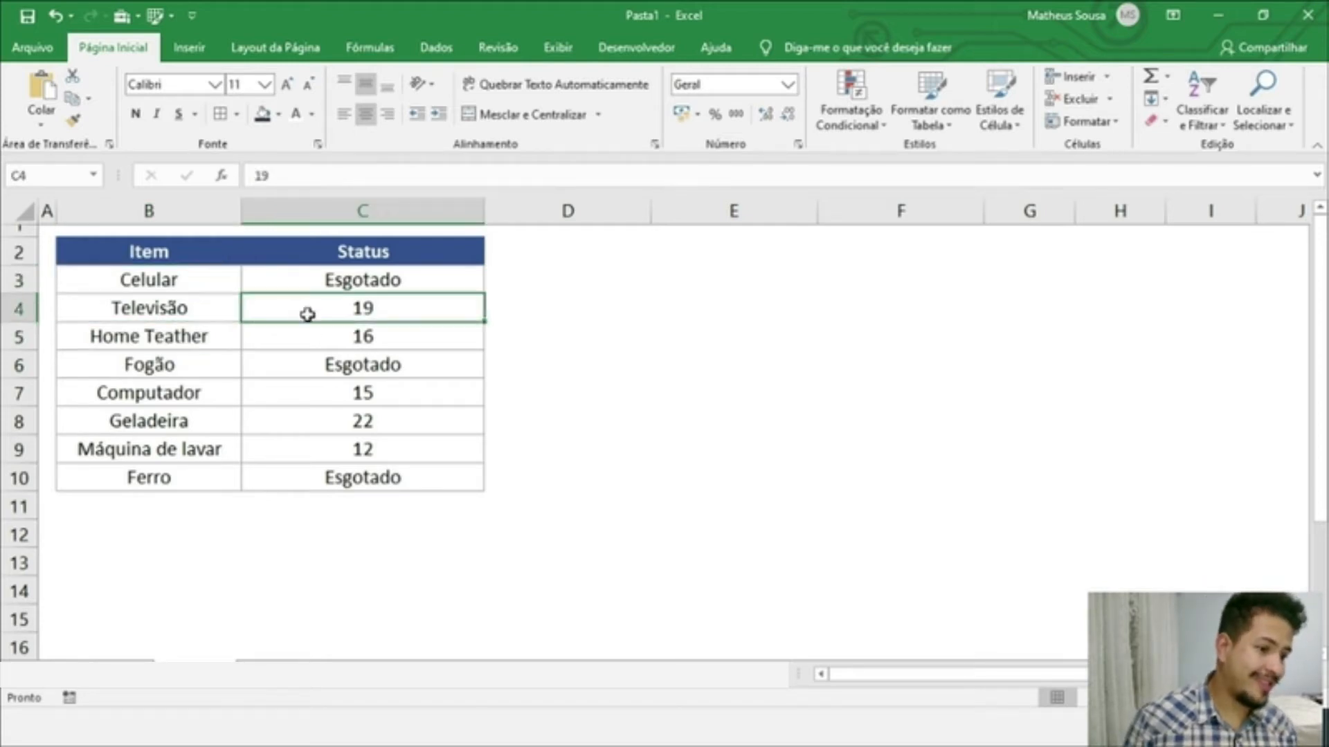
{"action": "left_click", "coordinate": [308, 338]}
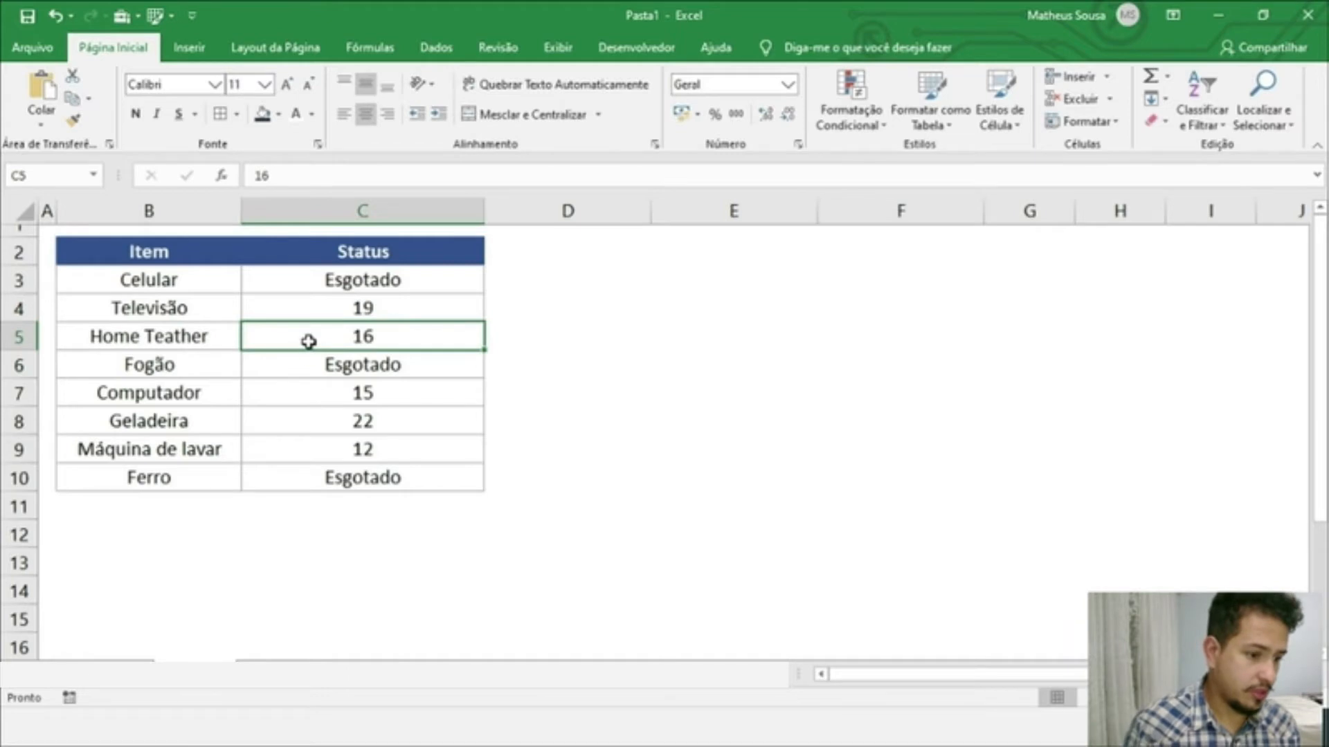
{"action": "left_click", "coordinate": [311, 397]}
{"action": "left_click", "coordinate": [320, 469]}
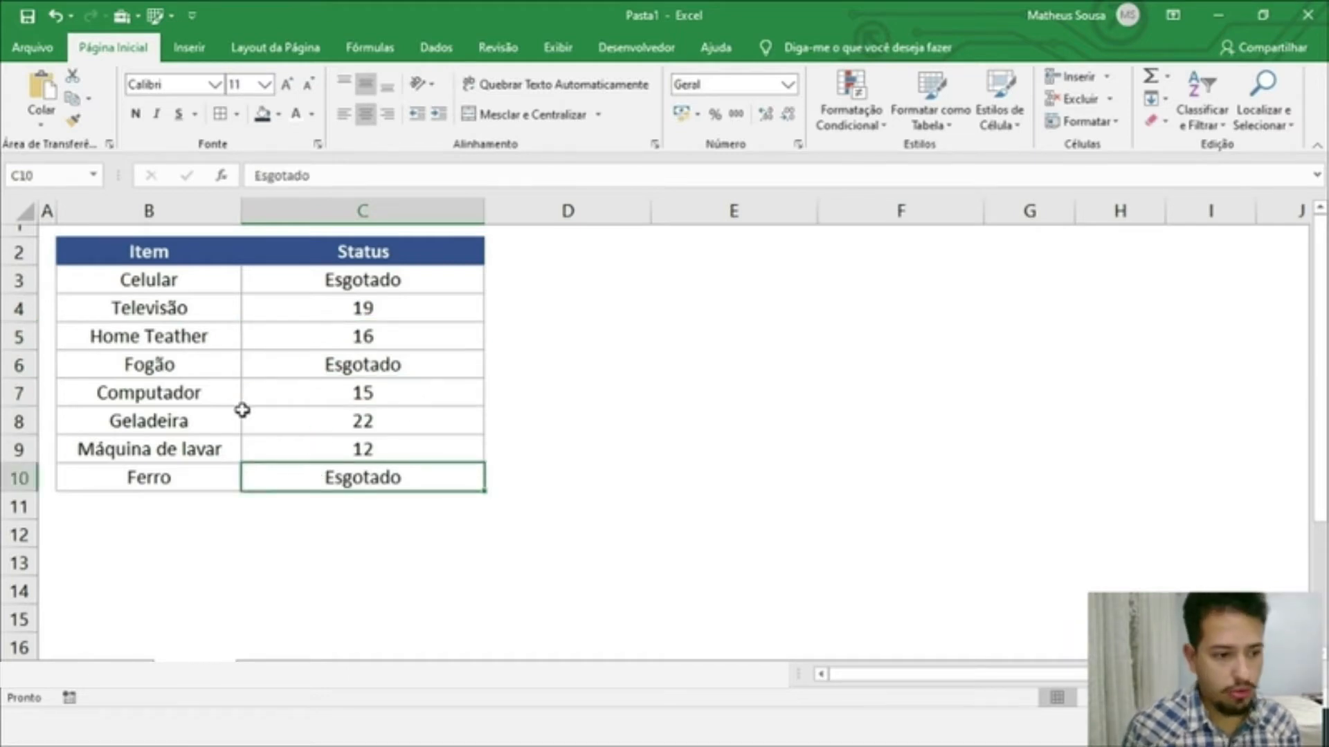
{"action": "left_click", "coordinate": [356, 368]}
{"action": "left_click", "coordinate": [286, 393]}
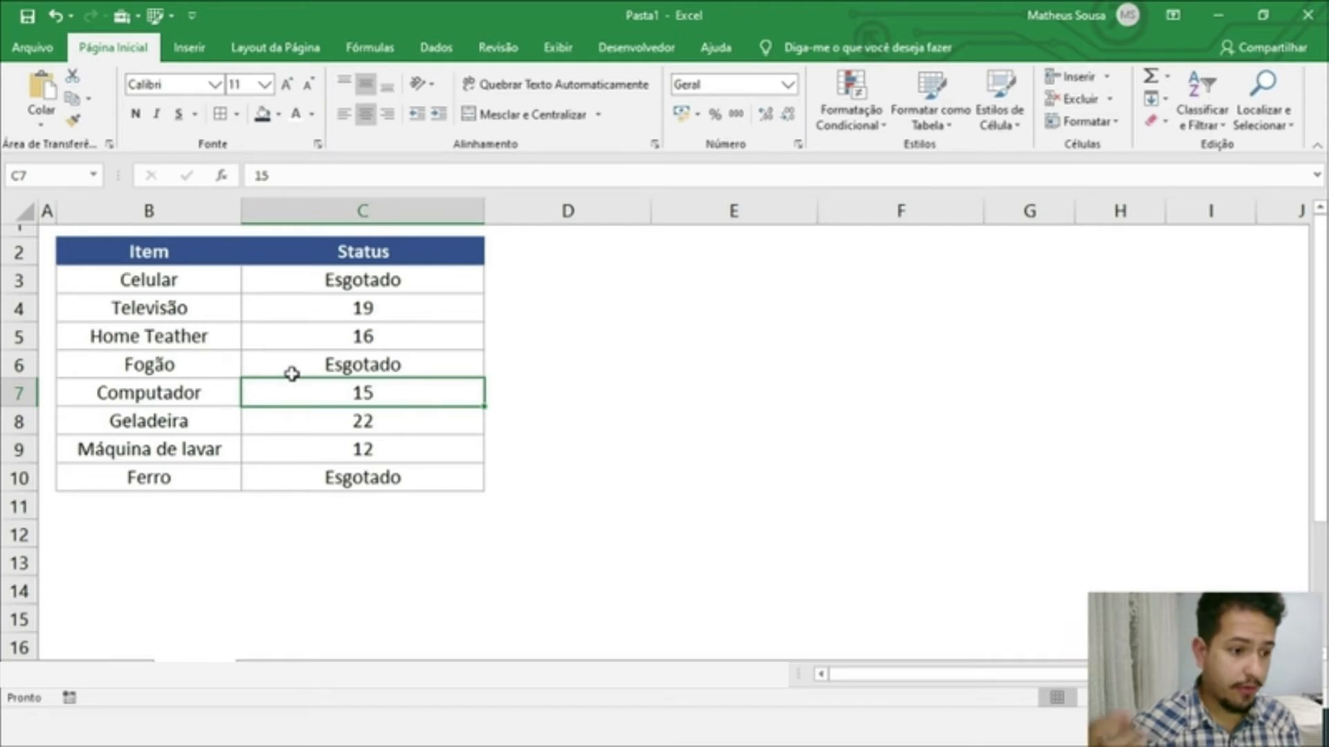
{"action": "left_click", "coordinate": [341, 475]}
{"action": "left_click_drag", "start_coordinate": [332, 276], "coordinate": [220, 471]}
{"action": "left_click", "coordinate": [300, 528]}
{"action": "left_click", "coordinate": [332, 448]}
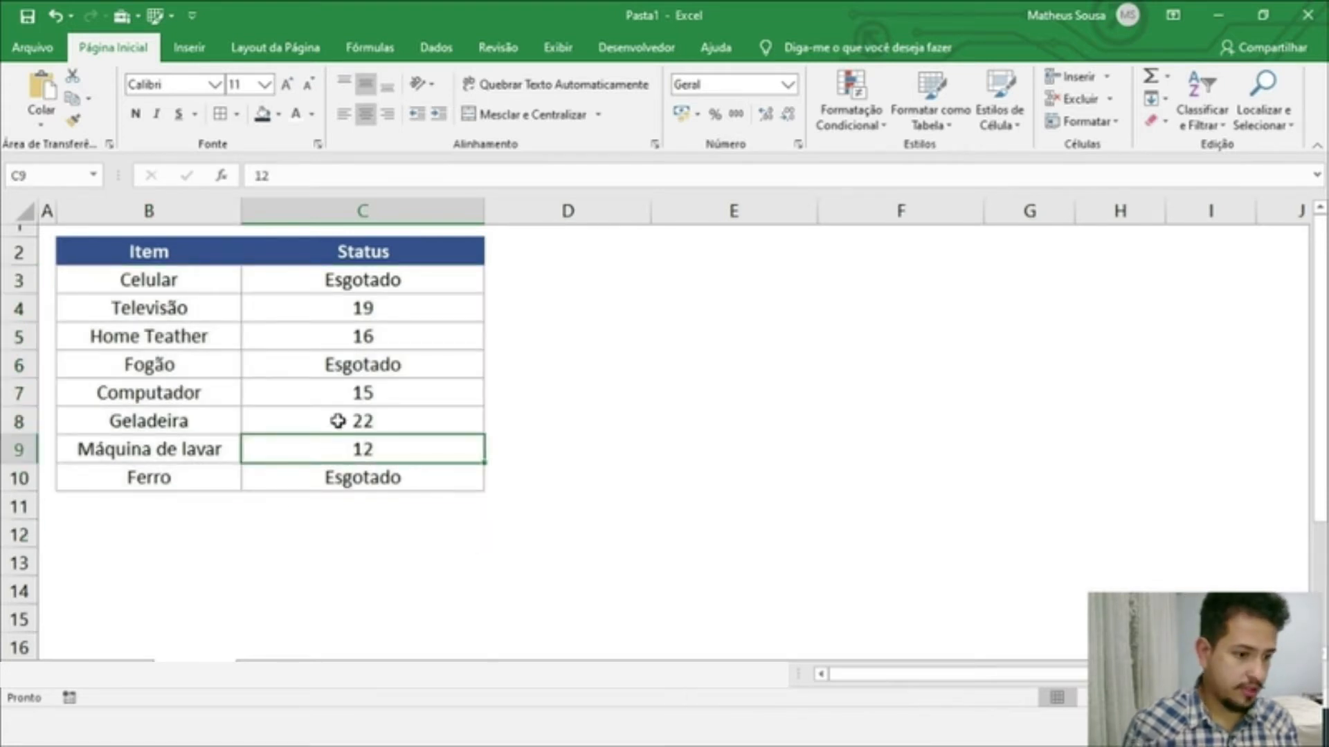
{"action": "left_click", "coordinate": [337, 420], "text": "ctrl"}
{"action": "left_click", "coordinate": [349, 393], "text": "ctrl"}
{"action": "left_click", "coordinate": [368, 447]}
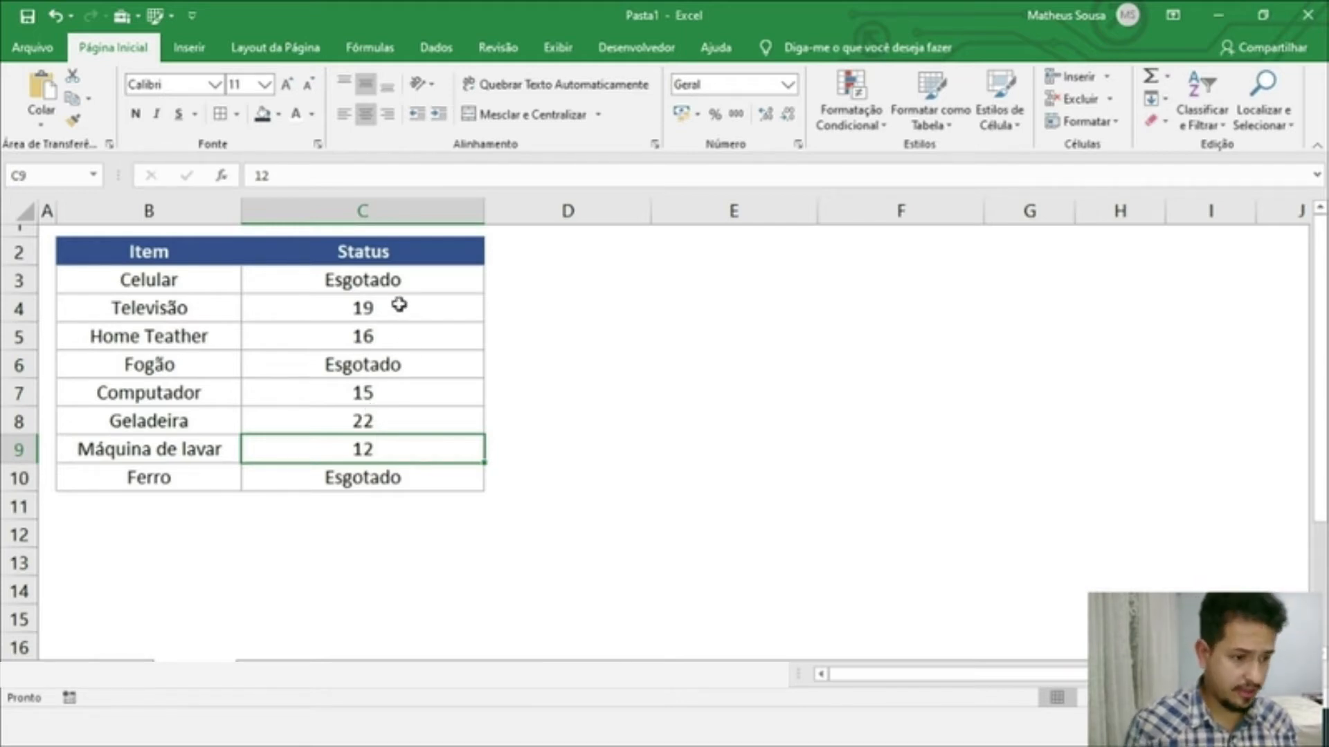
Compare the Esgotado text cells with the numeric cells across the Status range C3:C10.
{"action": "left_click", "coordinate": [396, 284]}
{"action": "left_click", "coordinate": [395, 367]}
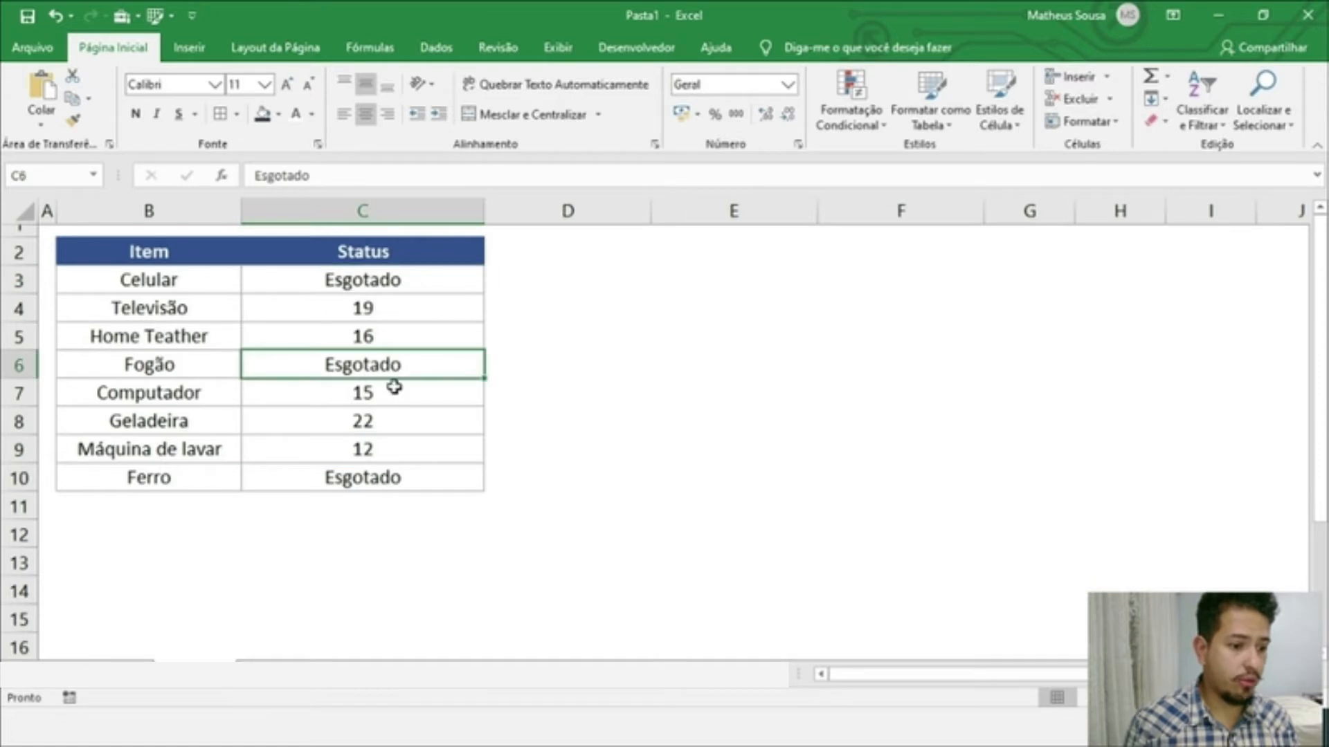
{"action": "left_click", "coordinate": [388, 476]}
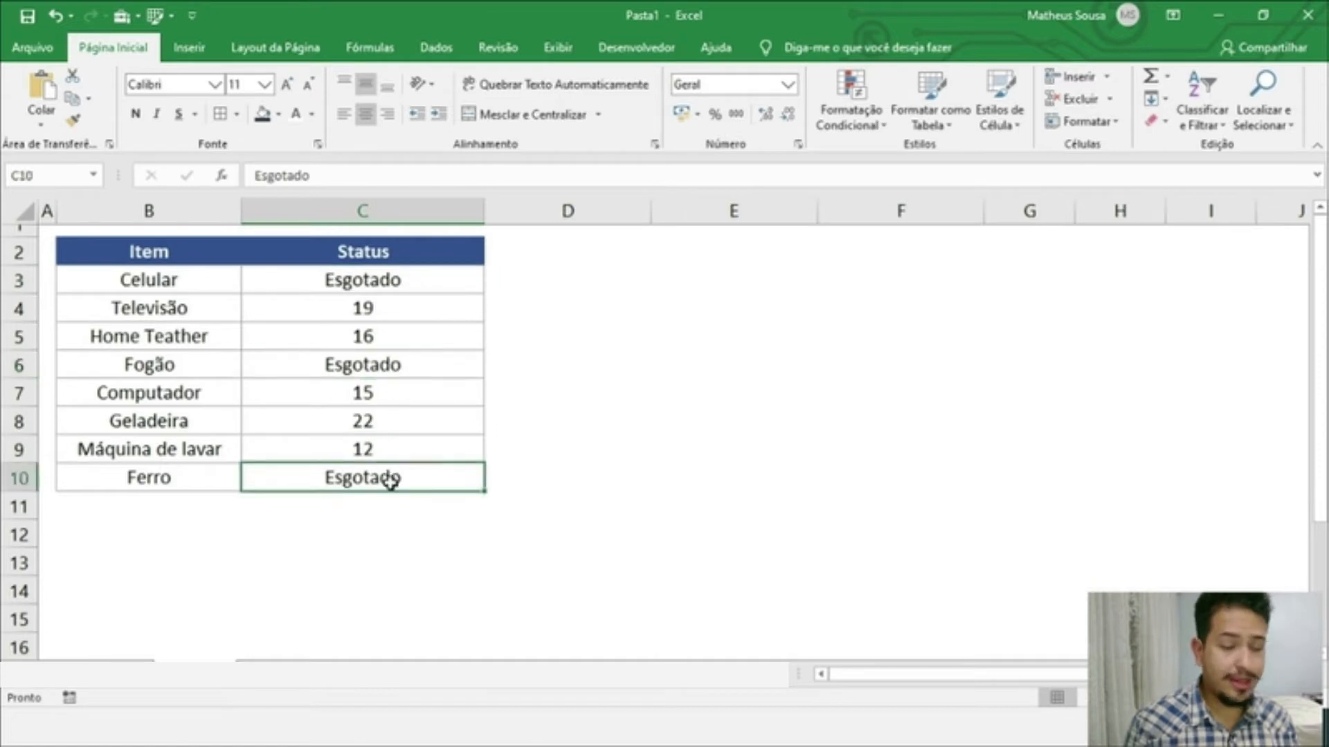
{"action": "left_click", "coordinate": [401, 443]}
{"action": "left_click", "coordinate": [403, 424]}
{"action": "left_click", "coordinate": [402, 388]}
{"action": "left_click", "coordinate": [398, 337]}
{"action": "left_click", "coordinate": [412, 305]}
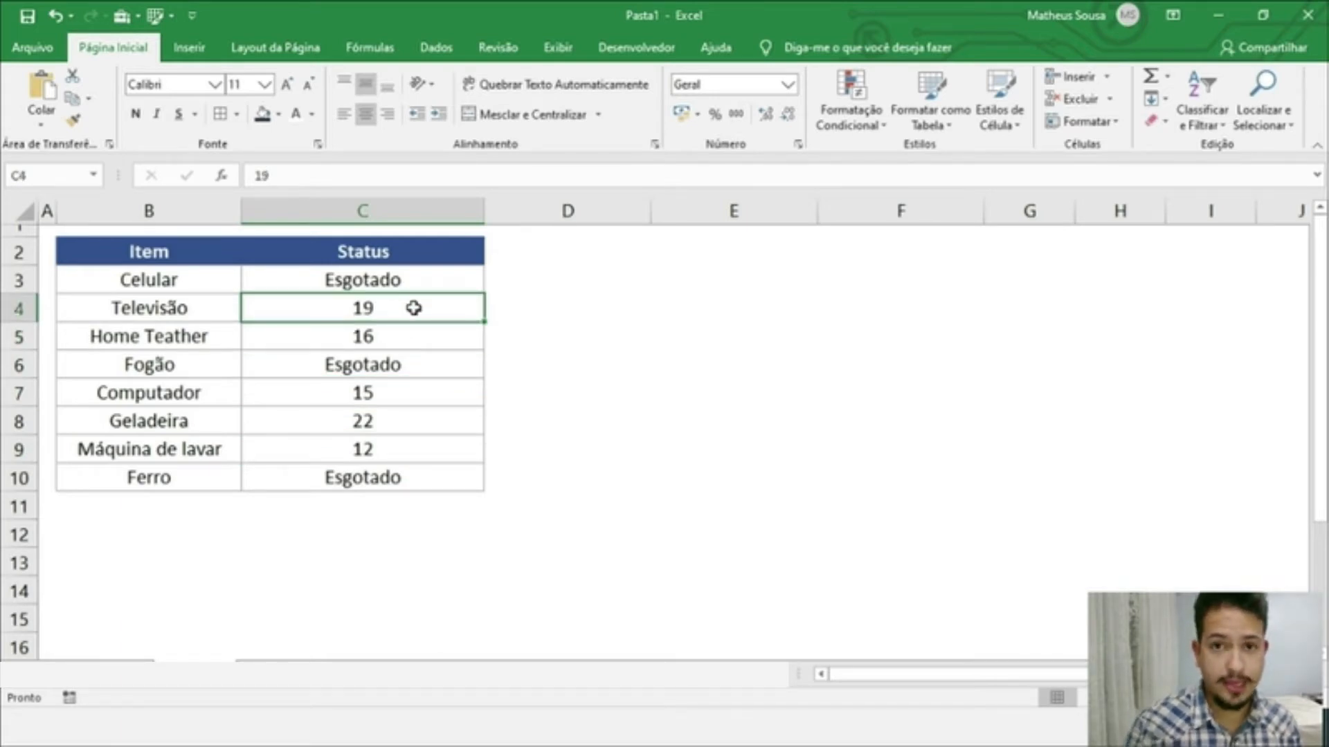
{"action": "left_click", "coordinate": [412, 279]}
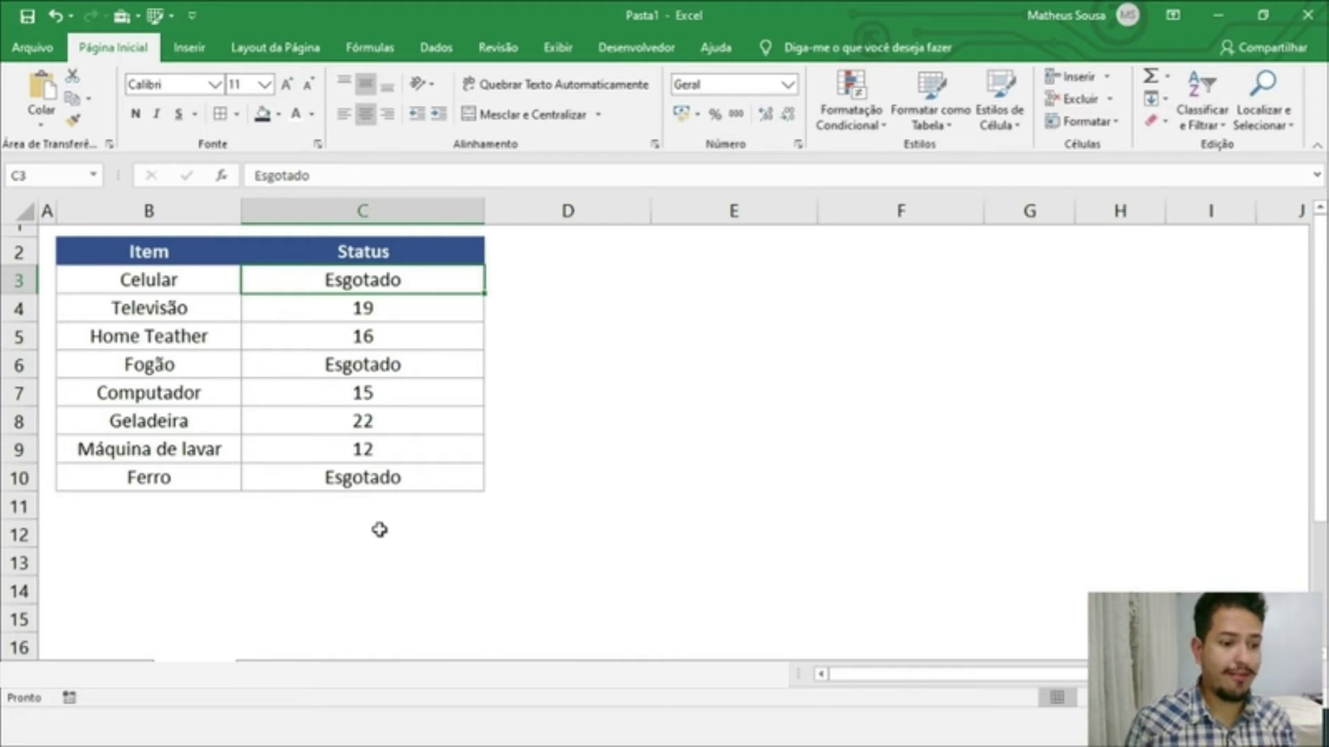
Count individually picked Status cells in C11 with =CONT.NÚM(C8;C7;C4), and review the cells the formula references.
{"action": "left_click", "coordinate": [374, 480]}
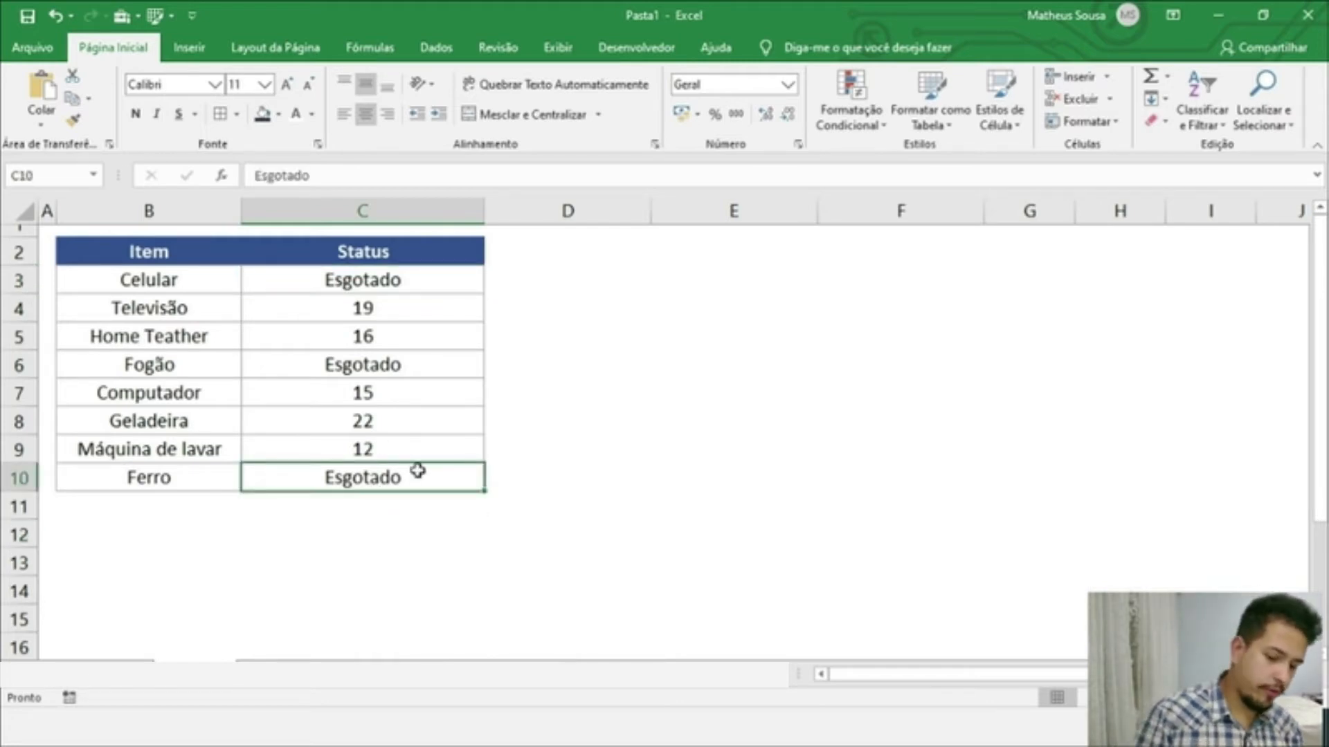
{"action": "key", "text": "Down"}
{"action": "type", "text": "="}
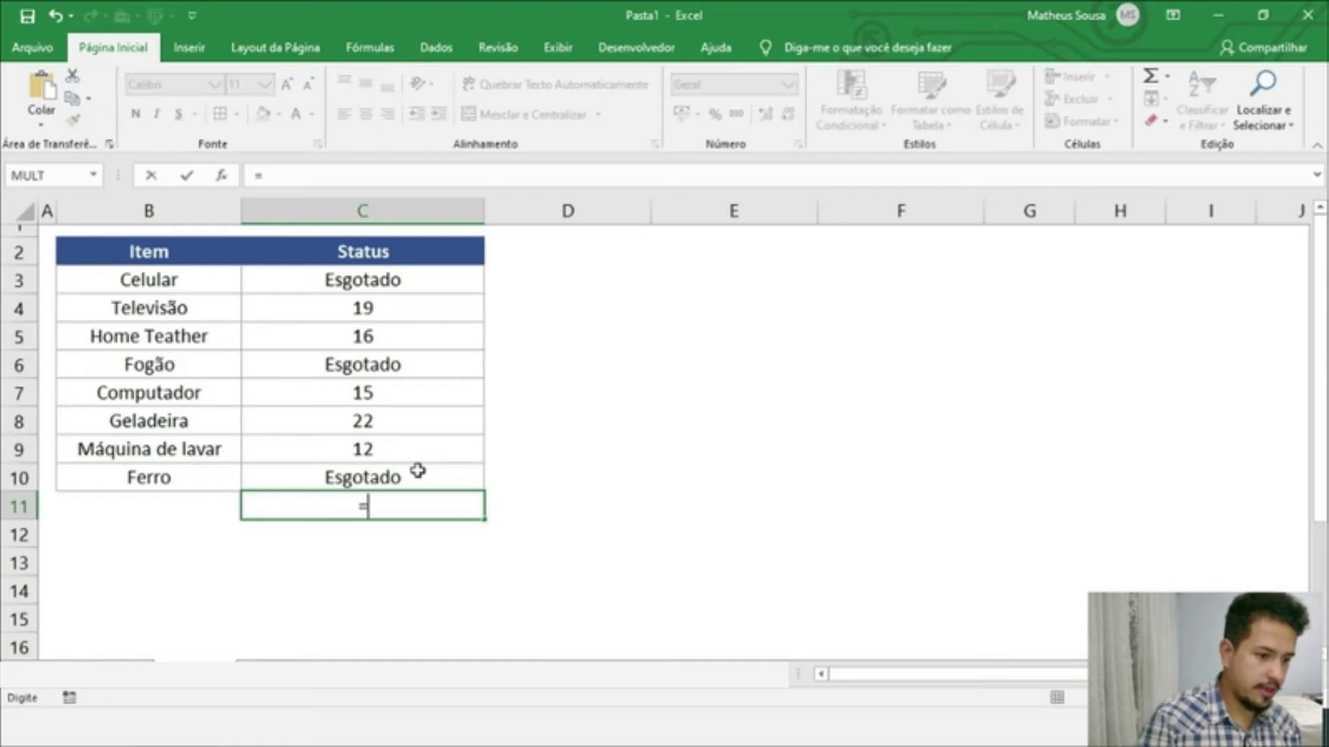
{"action": "type", "text": "CONT."}
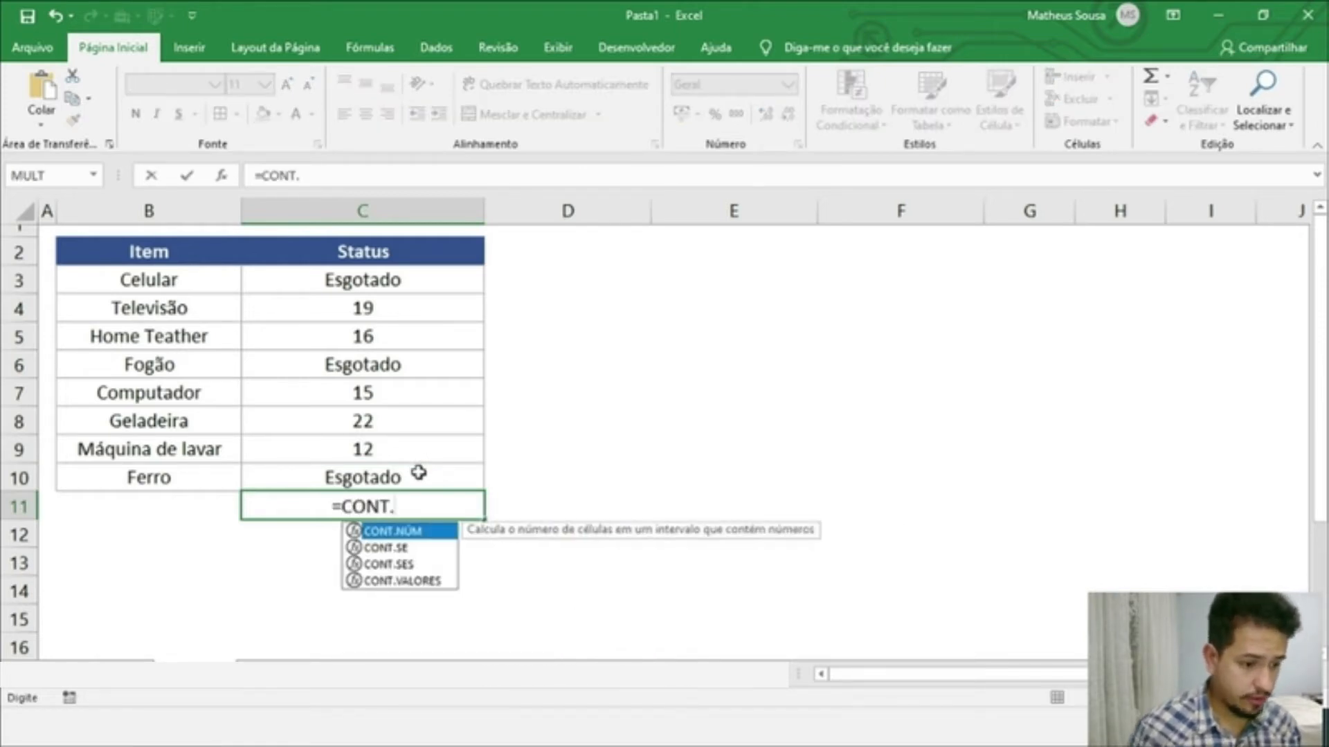
{"action": "key", "text": "Tab"}
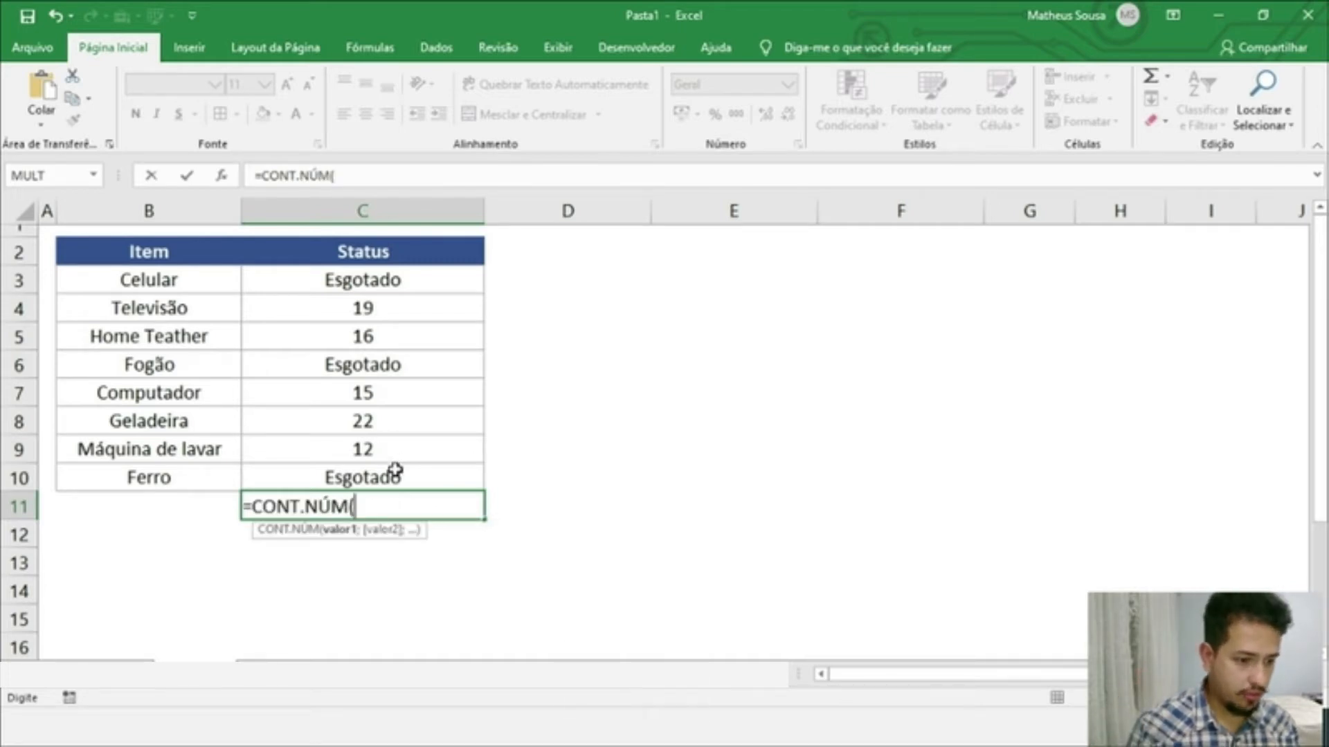
{"action": "left_click", "coordinate": [379, 426]}
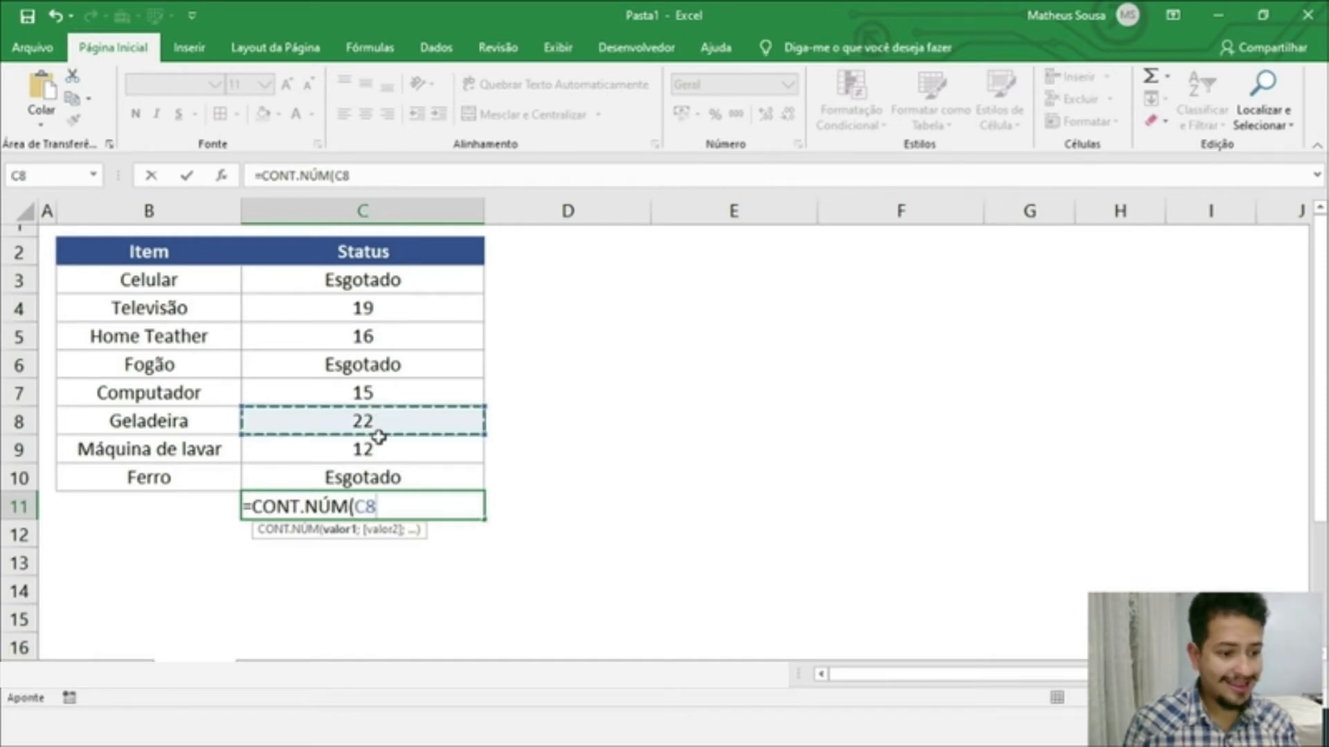
{"action": "type", "text": ";"}
{"action": "left_click", "coordinate": [372, 395]}
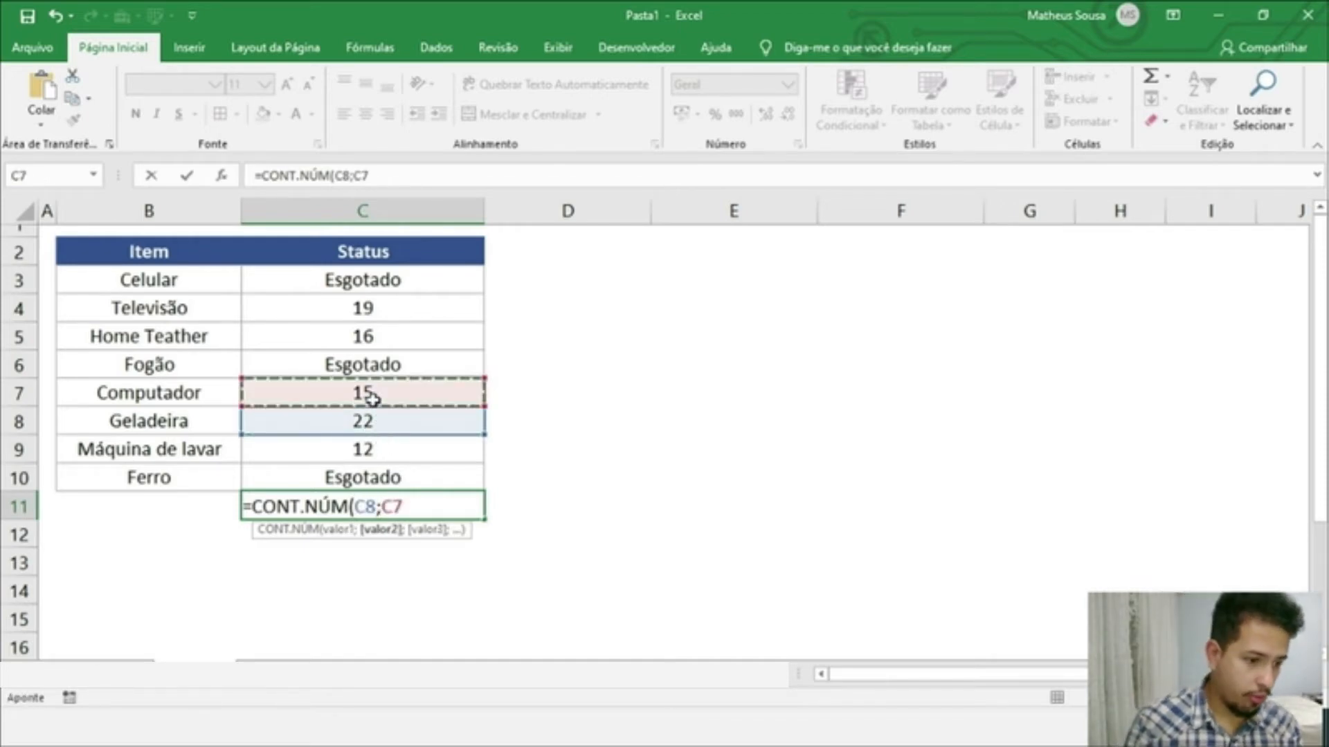
{"action": "type", "text": ";"}
{"action": "left_click", "coordinate": [378, 311]}
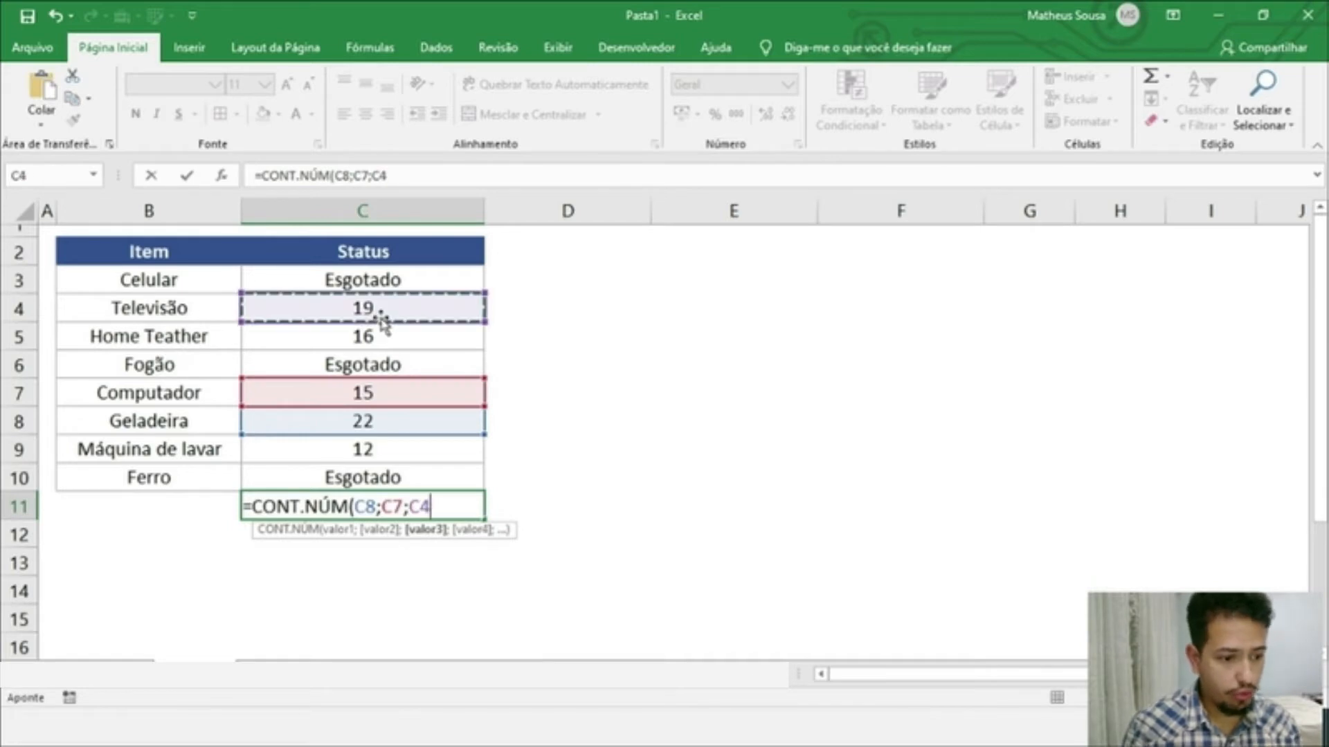
{"action": "type", "text": ")"}
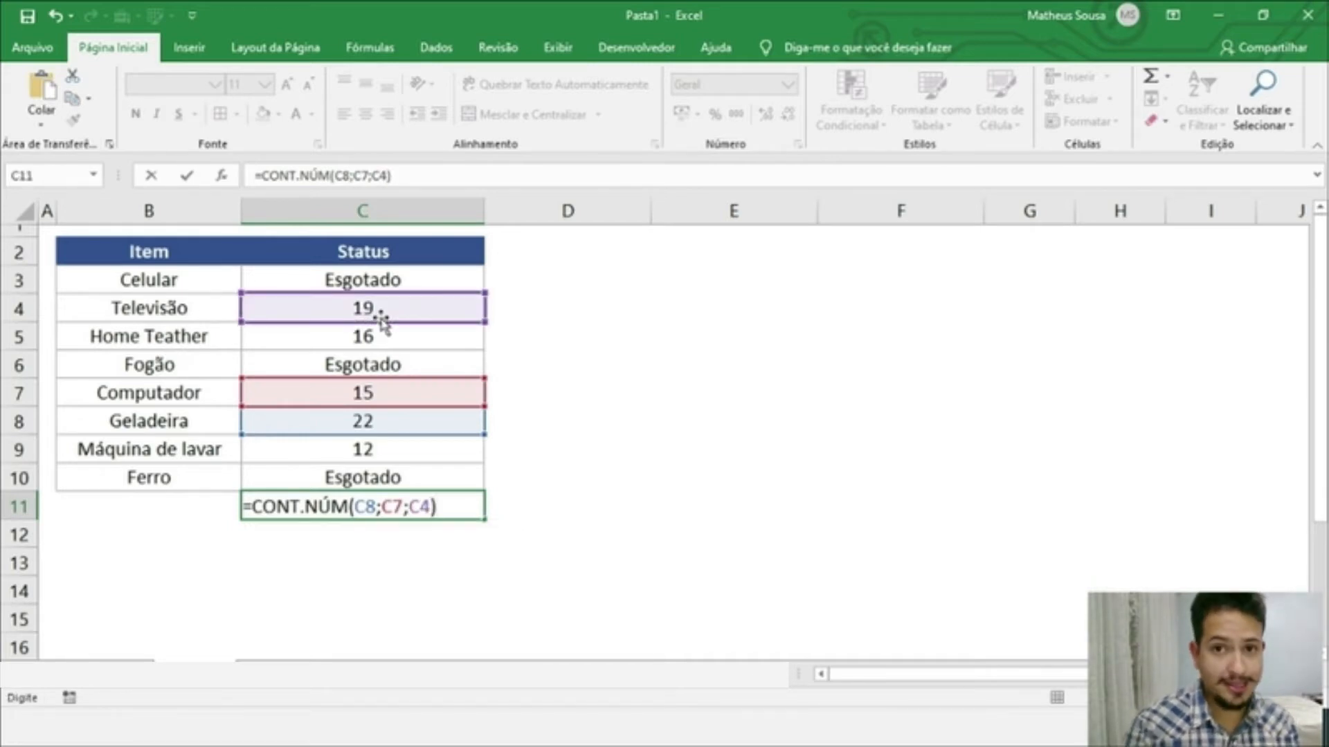
{"action": "key", "text": "Return"}
{"action": "left_click", "coordinate": [388, 508]}
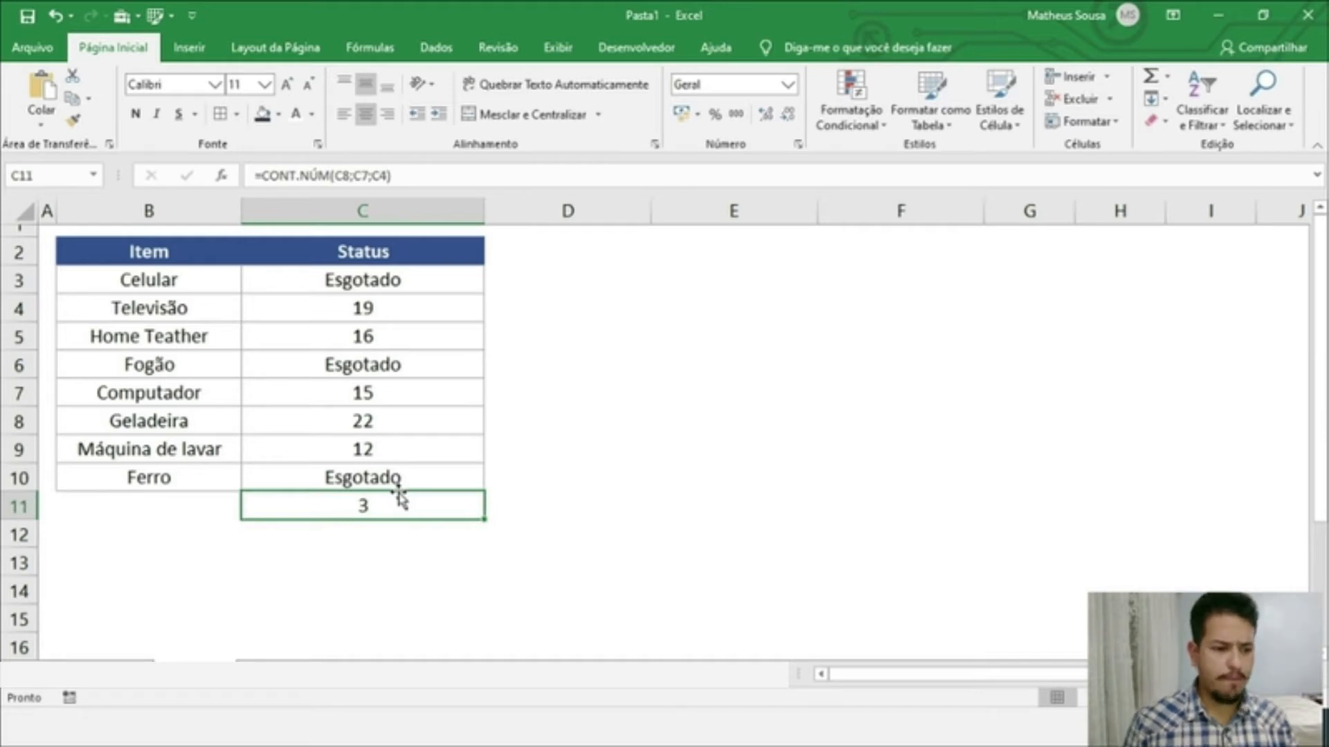
{"action": "double_click", "coordinate": [397, 490]}
{"action": "double_click", "coordinate": [399, 502]}
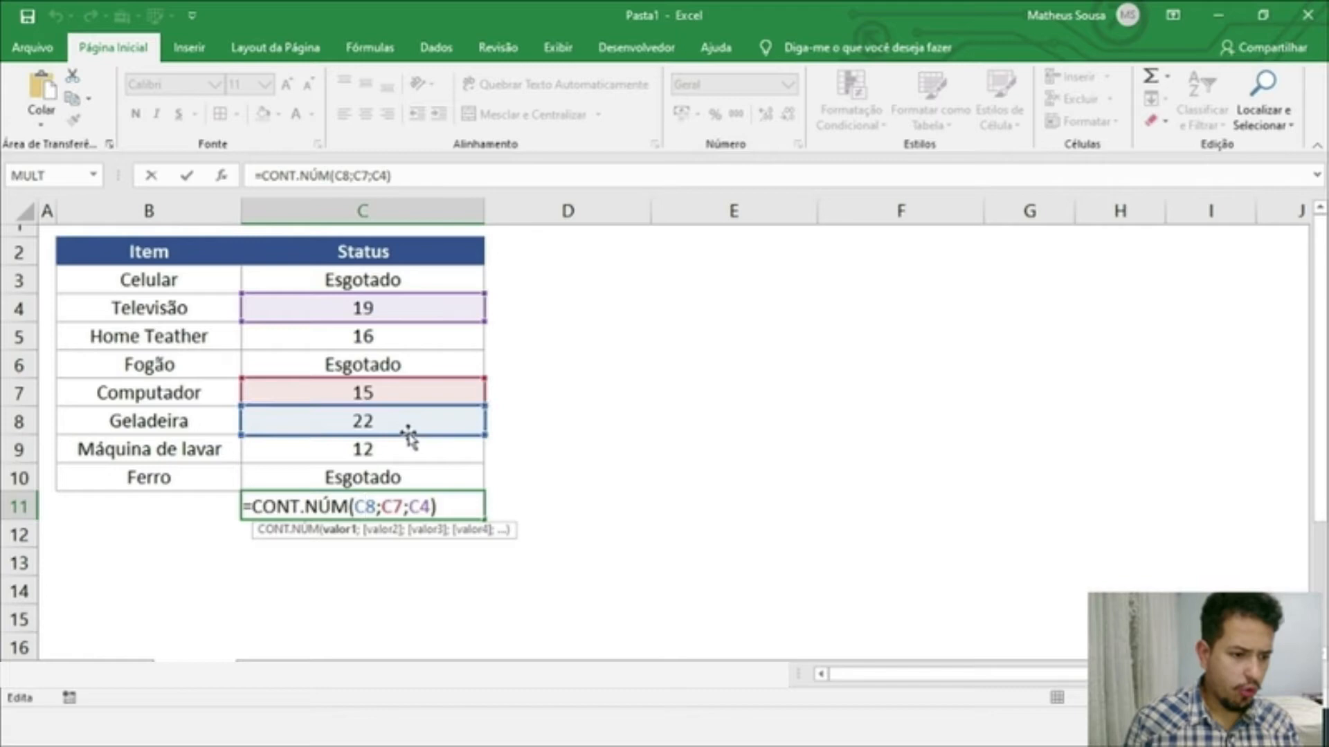
{"action": "key", "text": "ctrl+Return"}
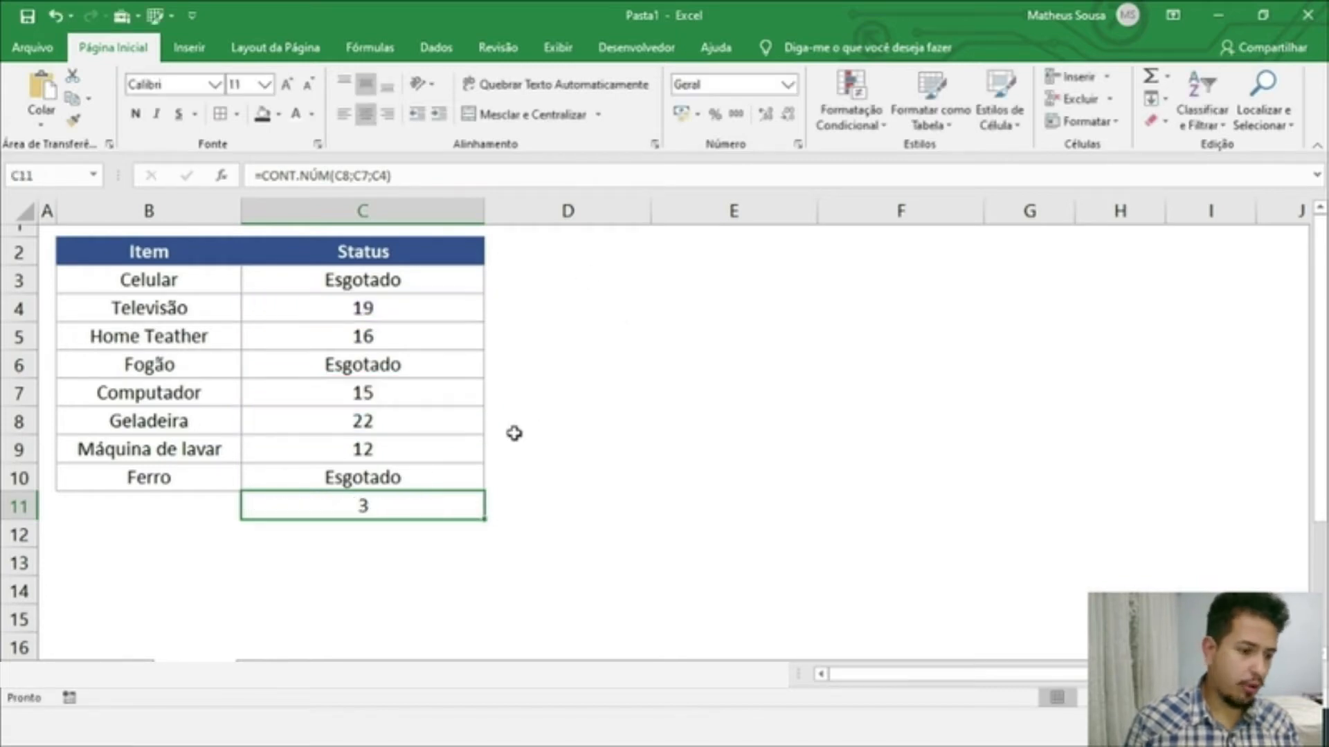
Replace the formula in C11 with =CONT.NÚM(C3:C10) to count the numeric cells in the whole Status range.
{"action": "type", "text": "=CONT"}
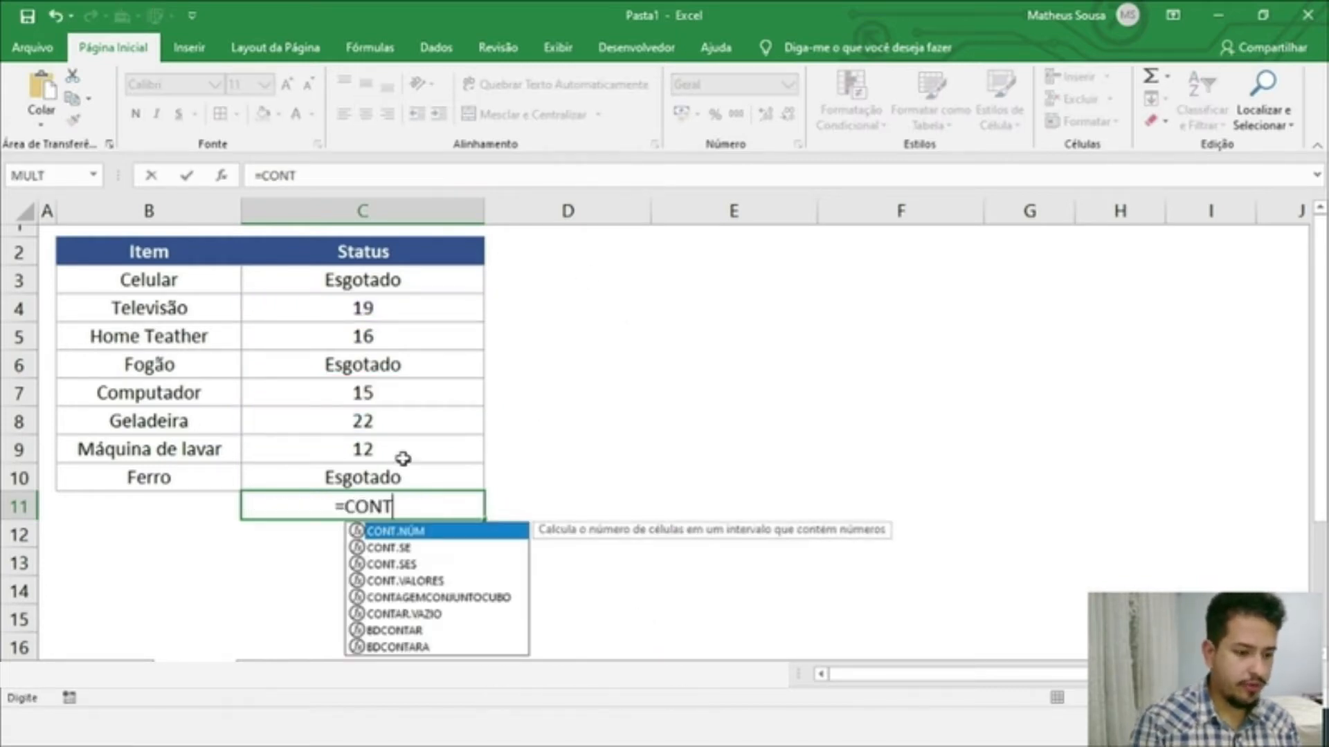
{"action": "key", "text": "Tab"}
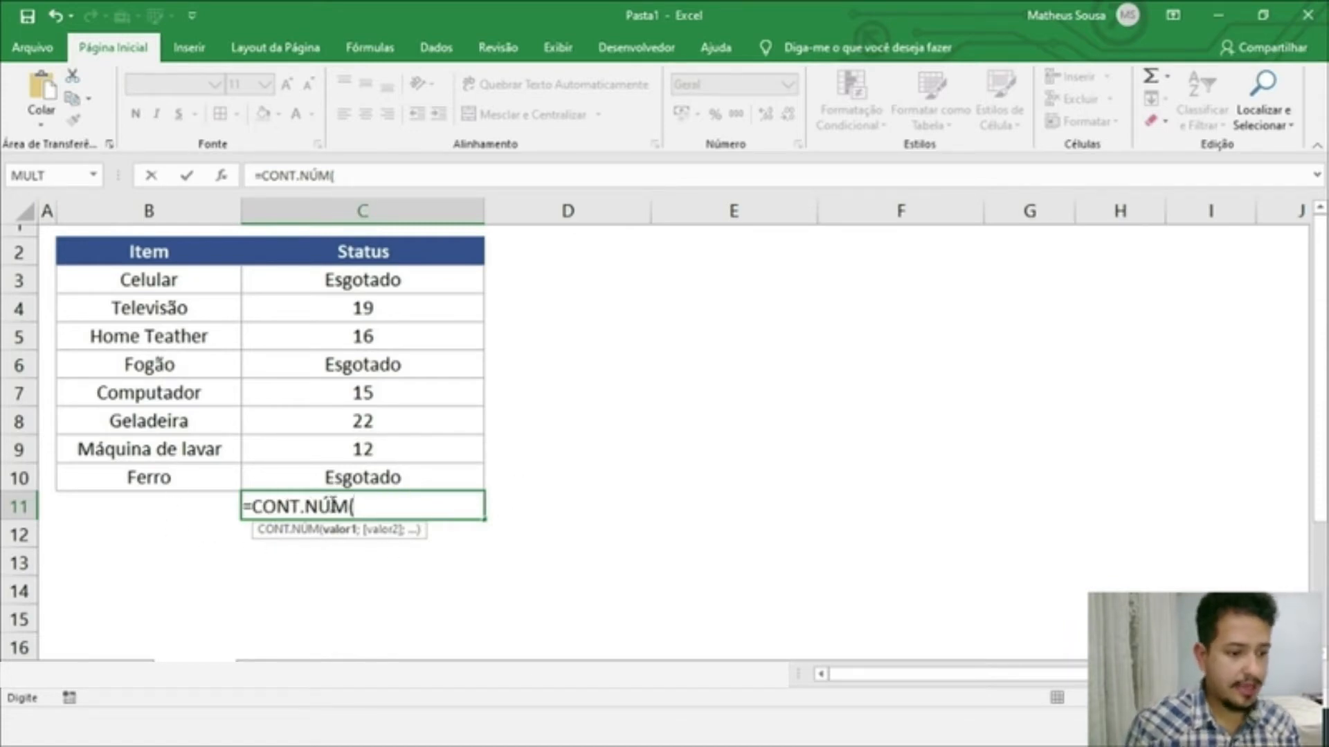
{"action": "left_click_drag", "start_coordinate": [319, 506], "coordinate": [350, 506]}
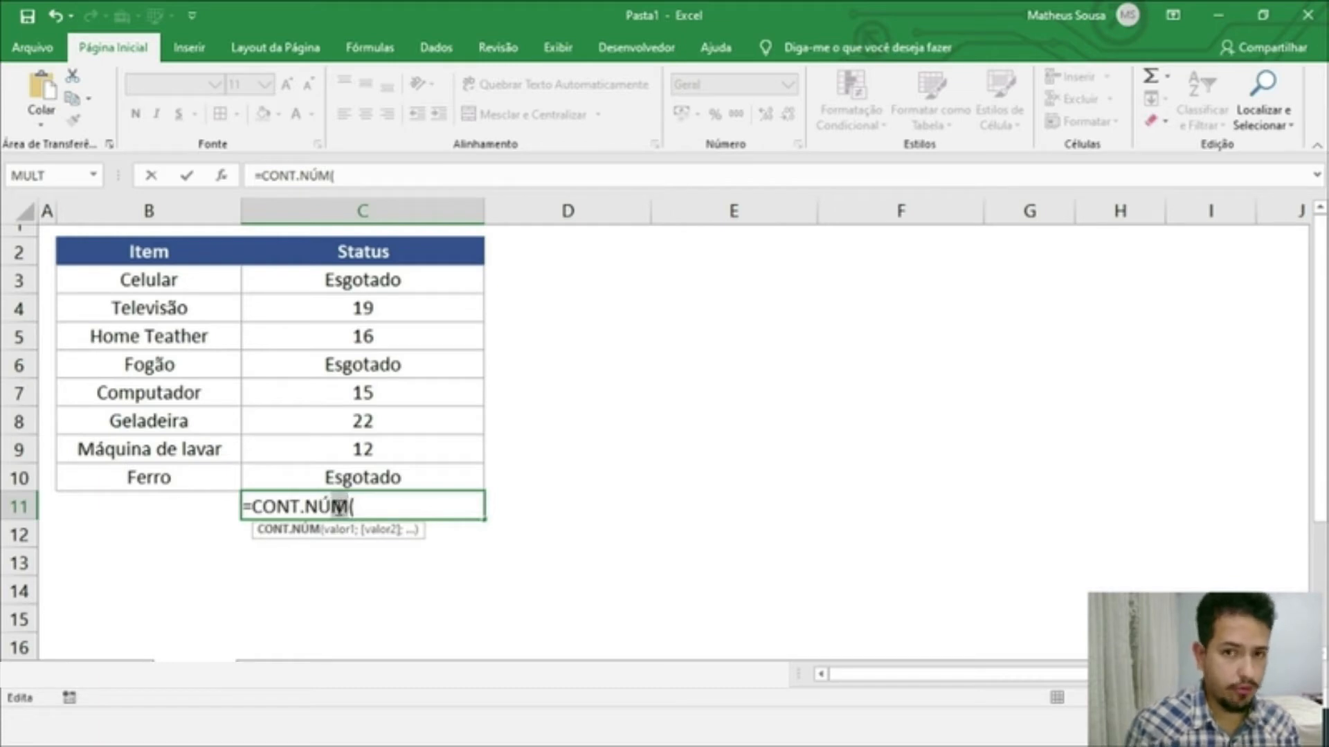
{"action": "left_click", "coordinate": [371, 506]}
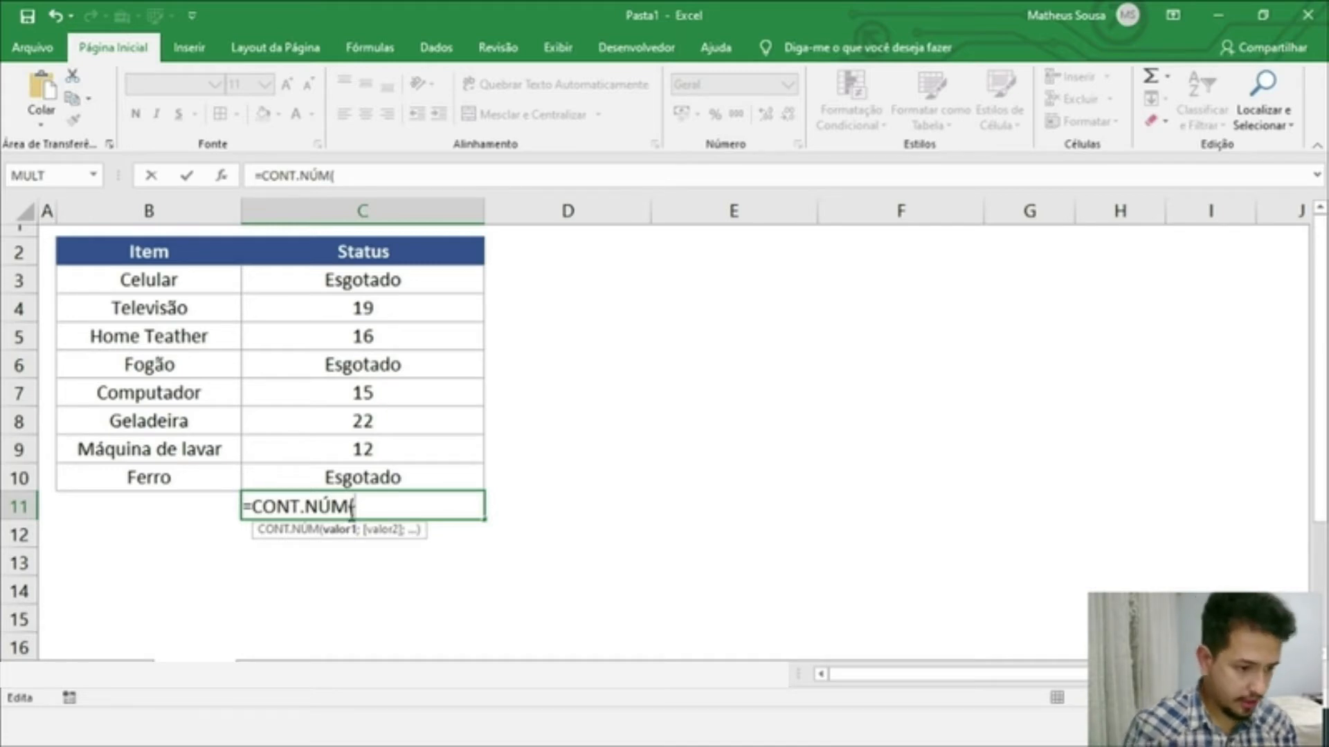
{"action": "left_click_drag", "start_coordinate": [378, 483], "coordinate": [365, 284]}
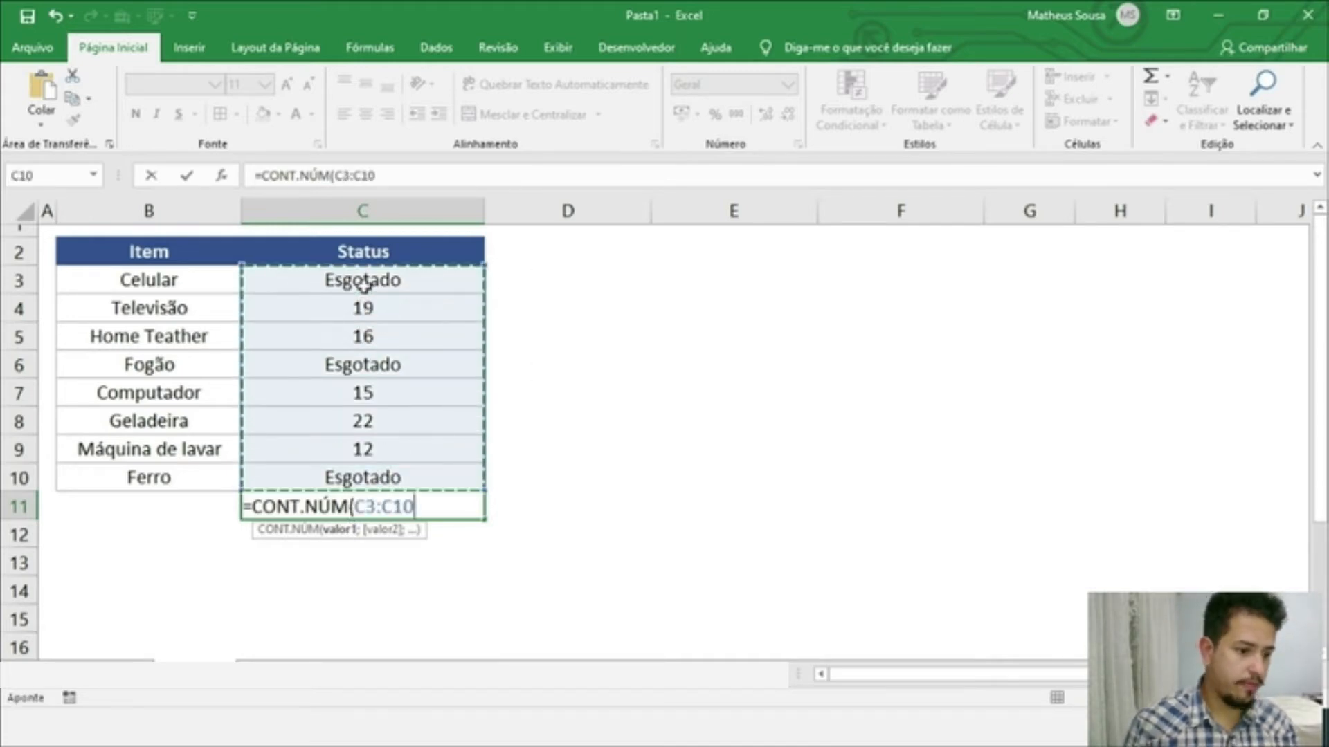
{"action": "type", "text": ")"}
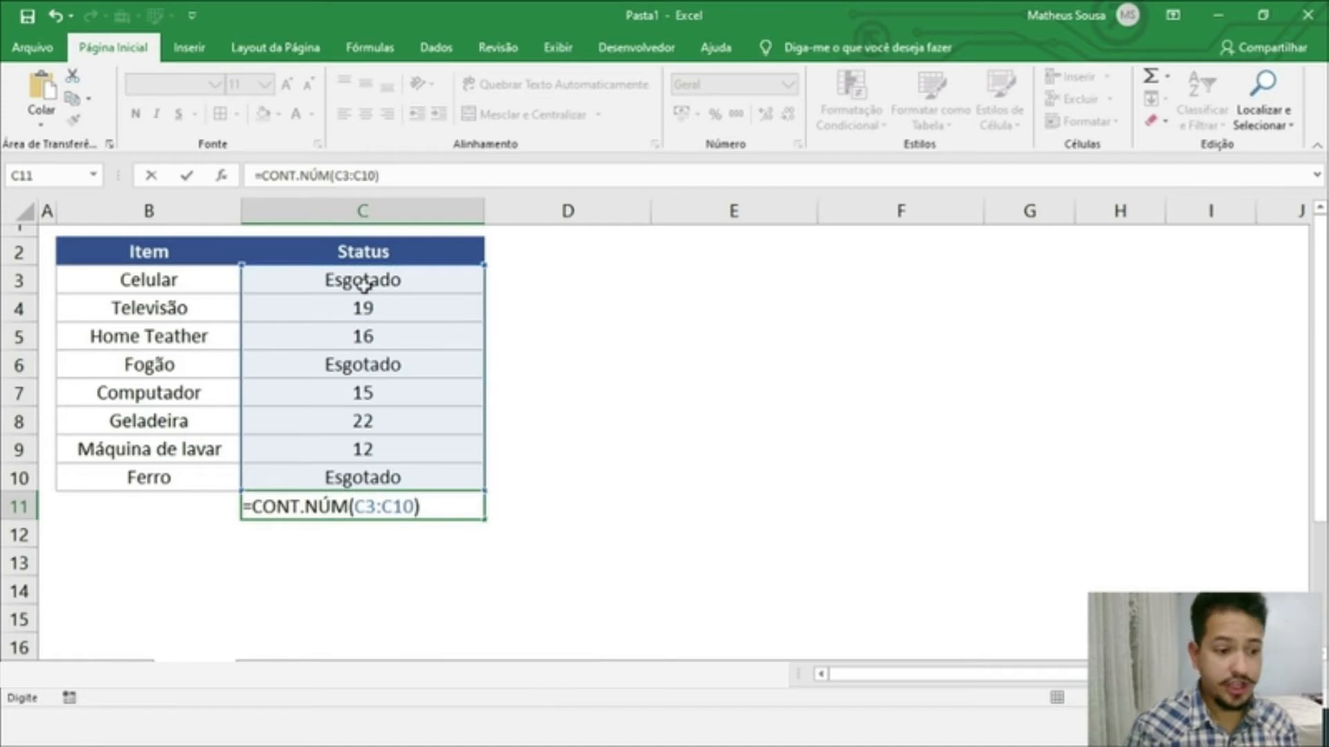
{"action": "key", "text": "Return"}
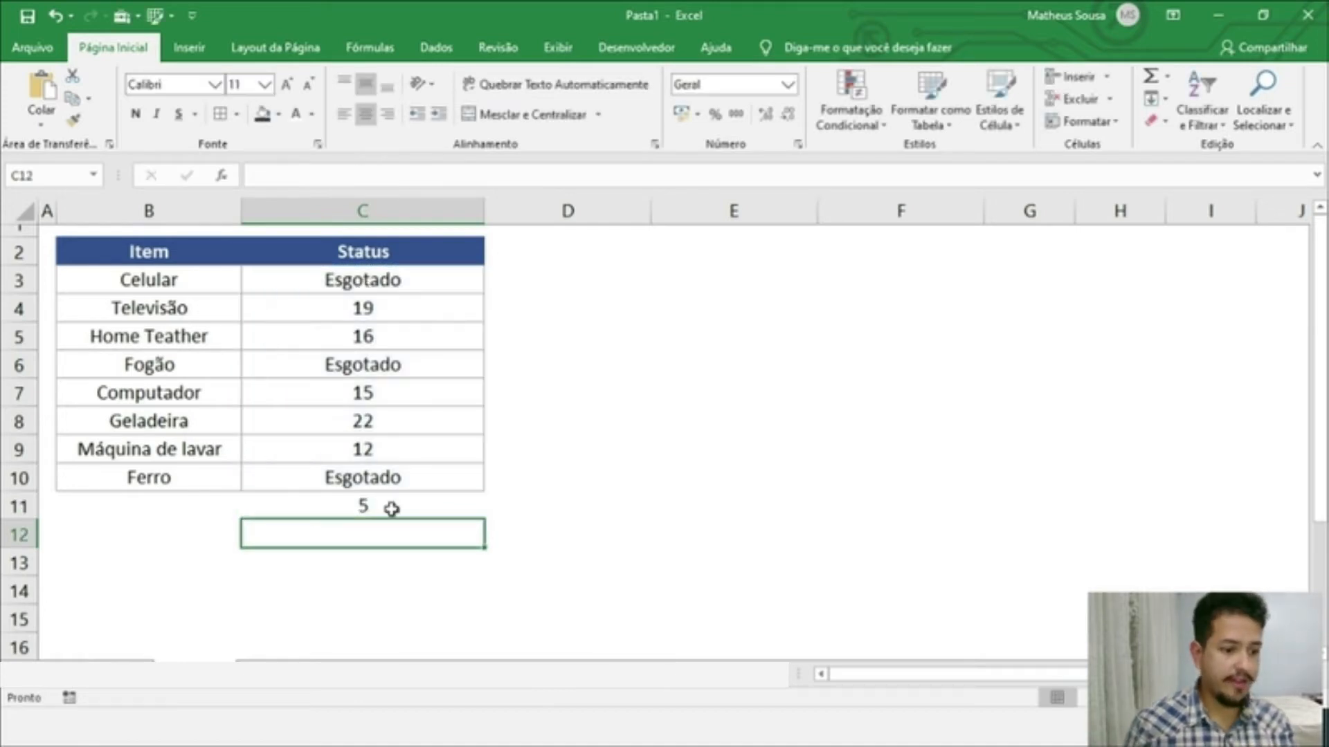
Check the count in C11 against the numeric and Esgotado cells in the Status range C3:C10.
{"action": "left_click", "coordinate": [392, 509]}
{"action": "left_click_drag", "start_coordinate": [399, 470], "coordinate": [421, 282]}
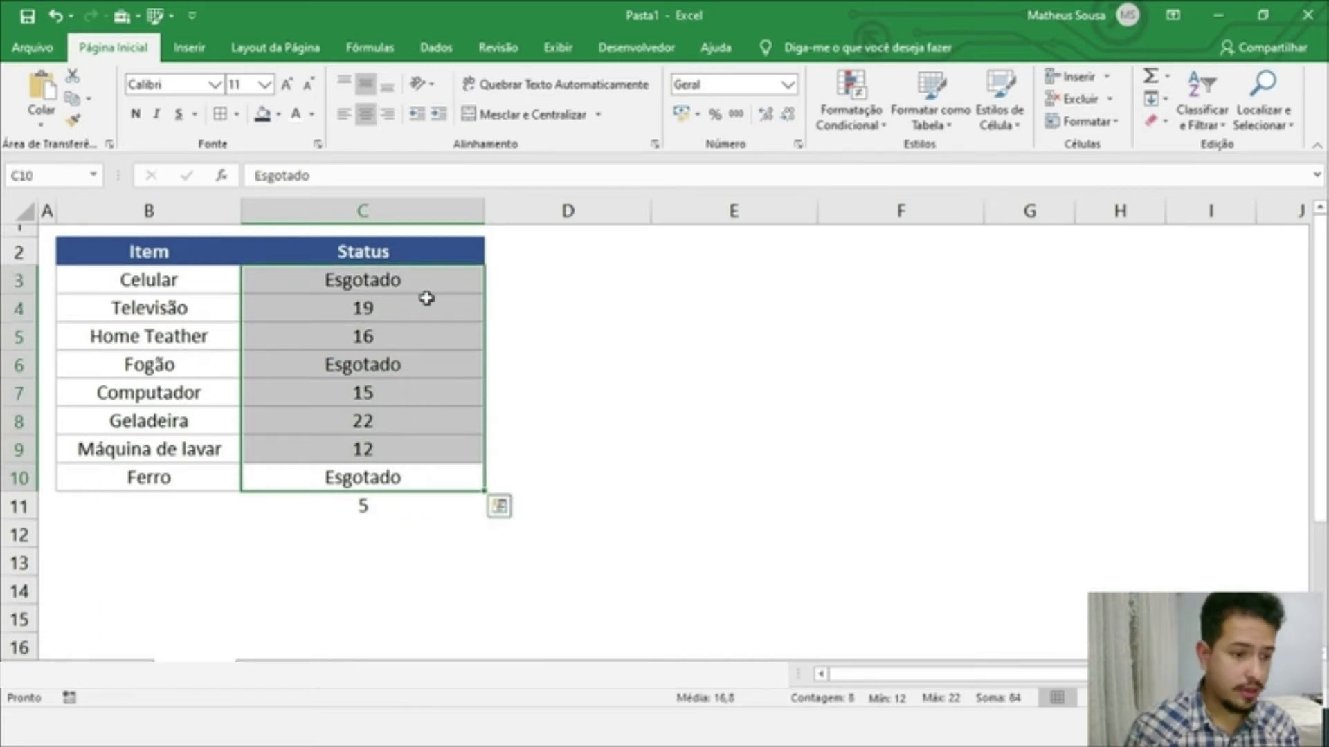
{"action": "left_click", "coordinate": [414, 280]}
{"action": "left_click", "coordinate": [413, 367]}
{"action": "left_click", "coordinate": [425, 483]}
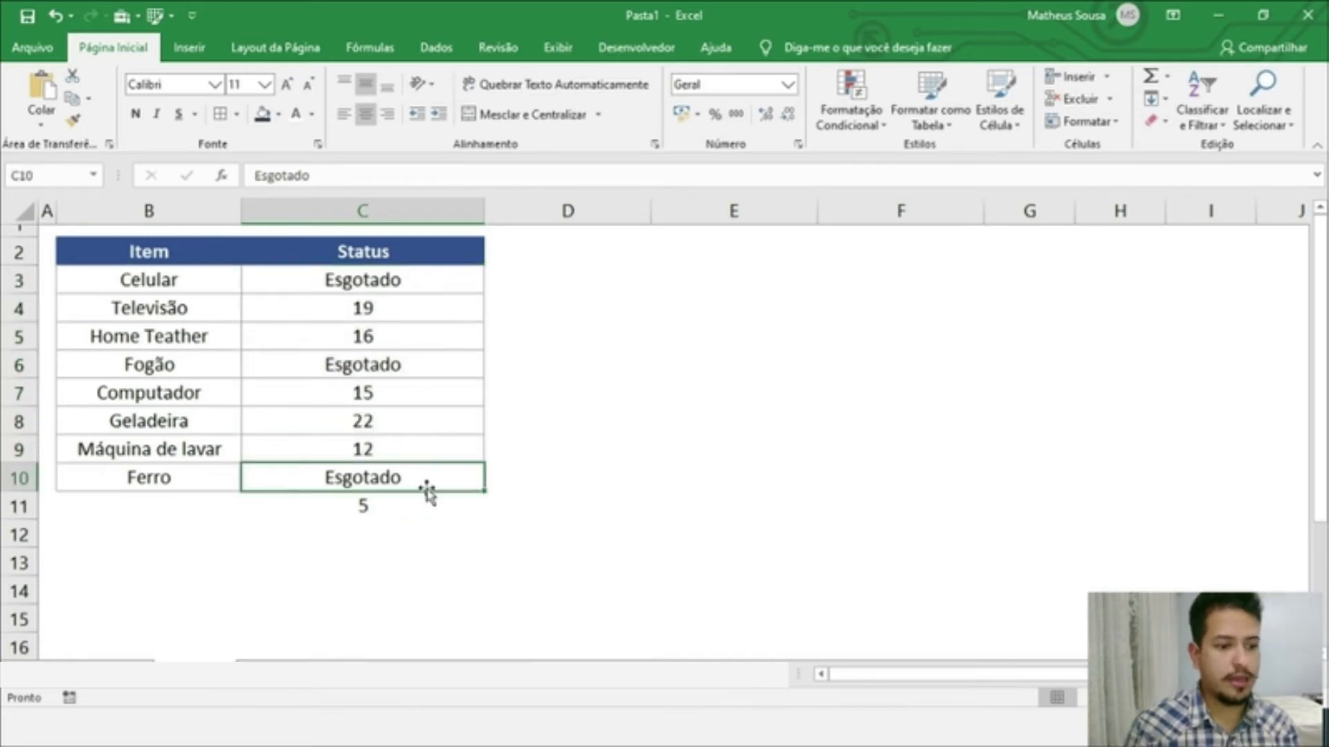
{"action": "left_click", "coordinate": [389, 280]}
{"action": "left_click_drag", "start_coordinate": [390, 280], "coordinate": [406, 471]}
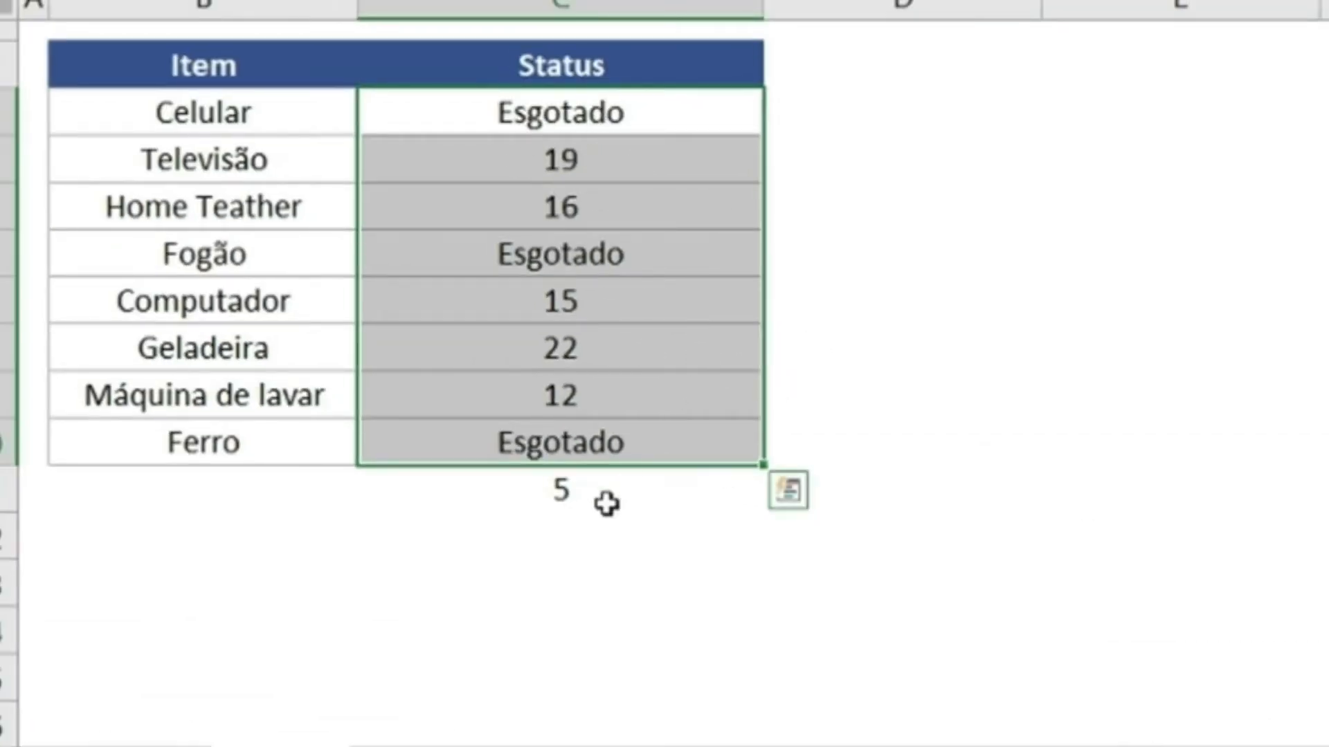
Replace the formula in C11 with =CONT.VALORES(C3:C10) to count the non-empty Status cells.
{"action": "left_click", "coordinate": [607, 504]}
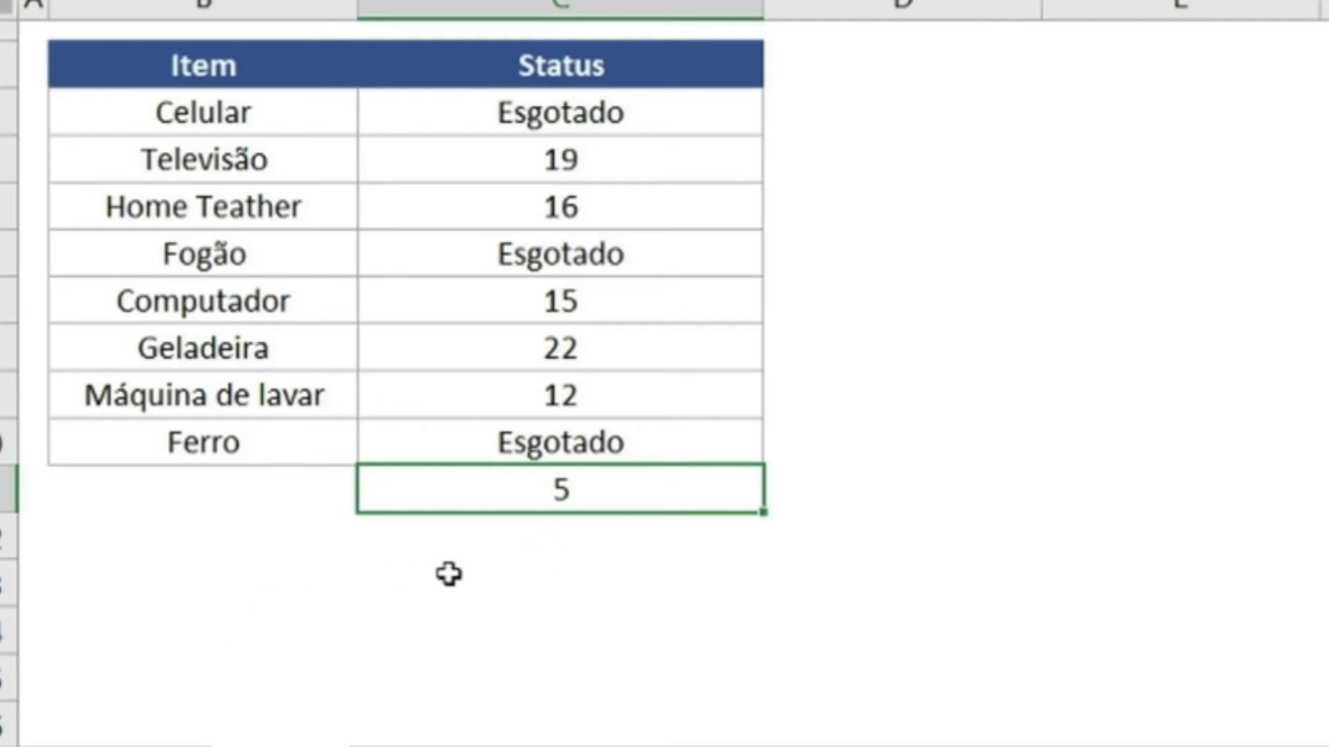
{"action": "key", "text": "Delete"}
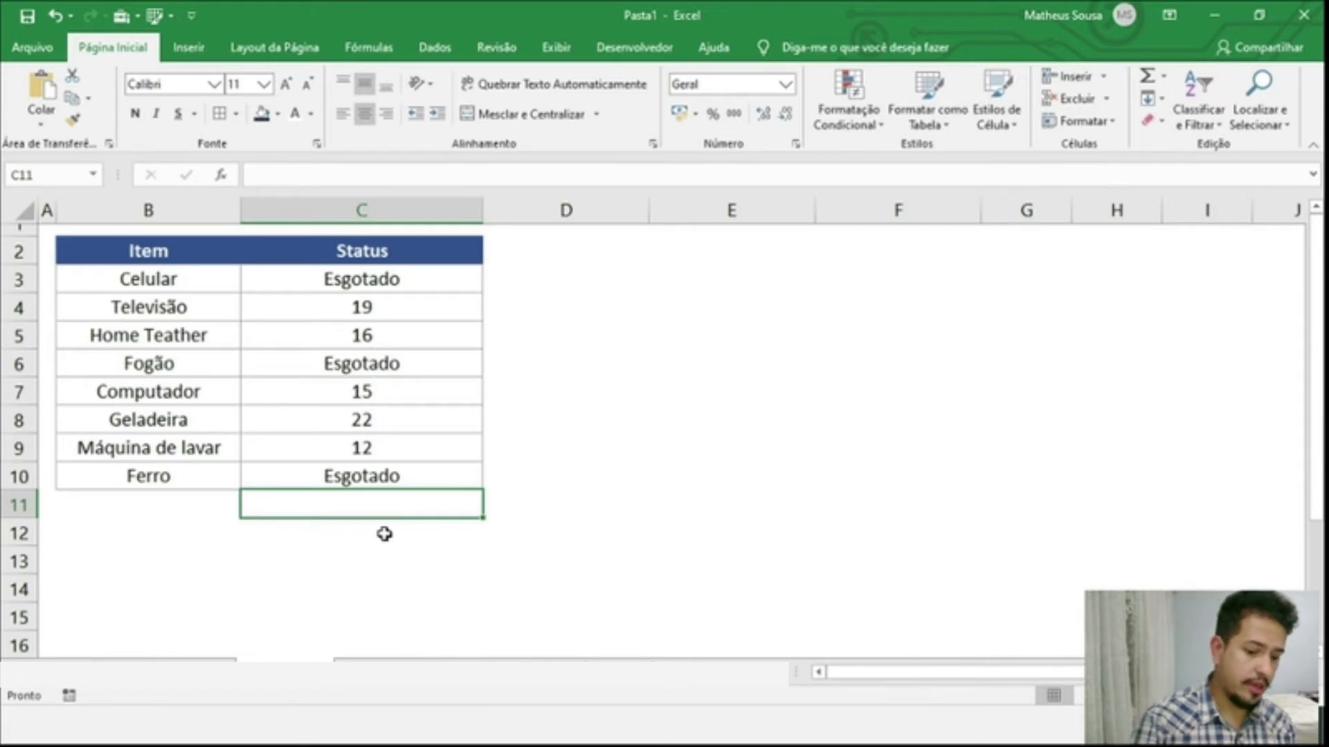
{"action": "type", "text": "=CON"}
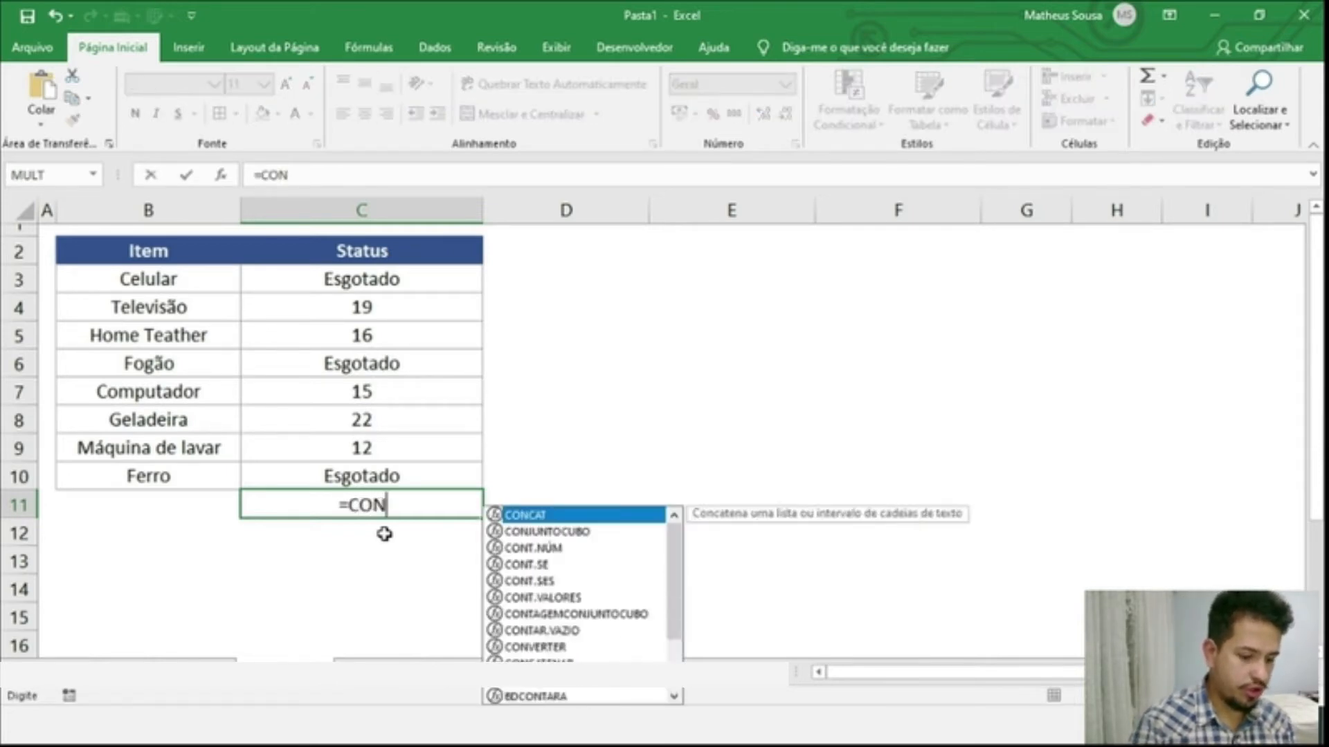
{"action": "type", "text": "T.V"}
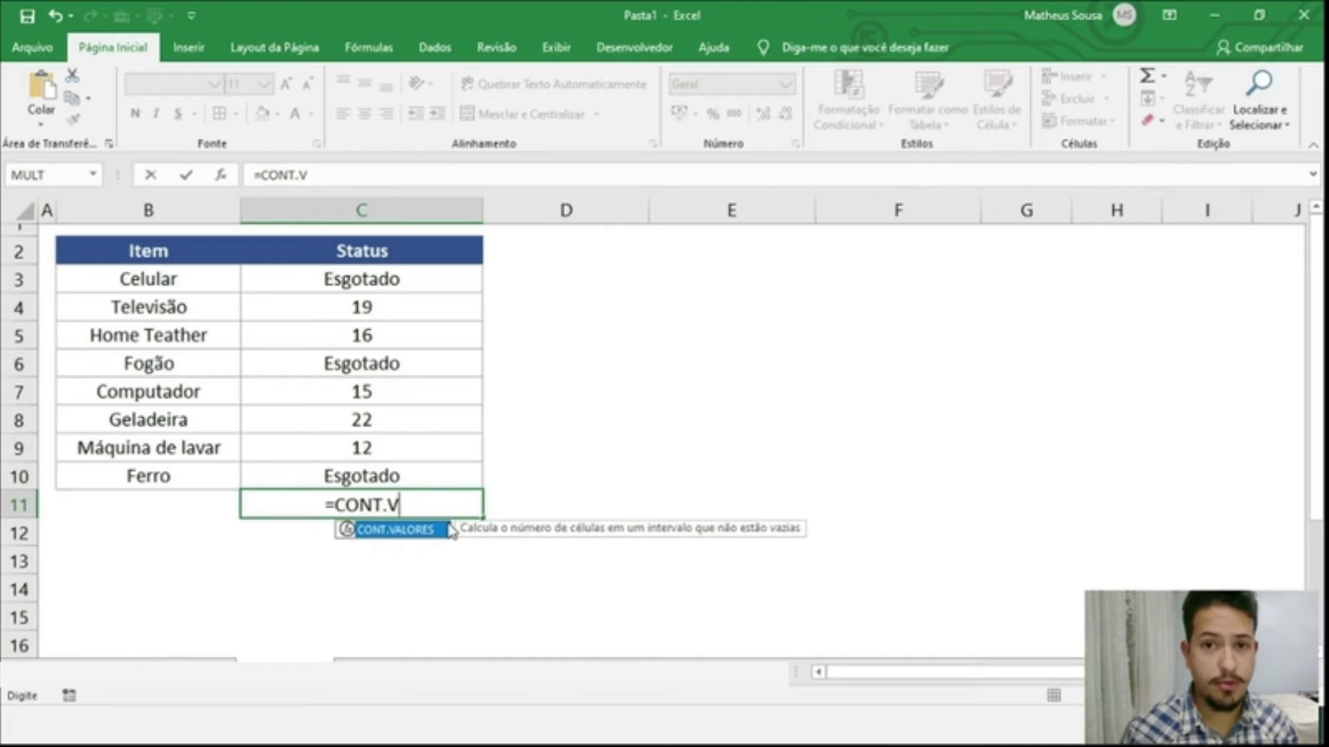
{"action": "key", "text": "Tab"}
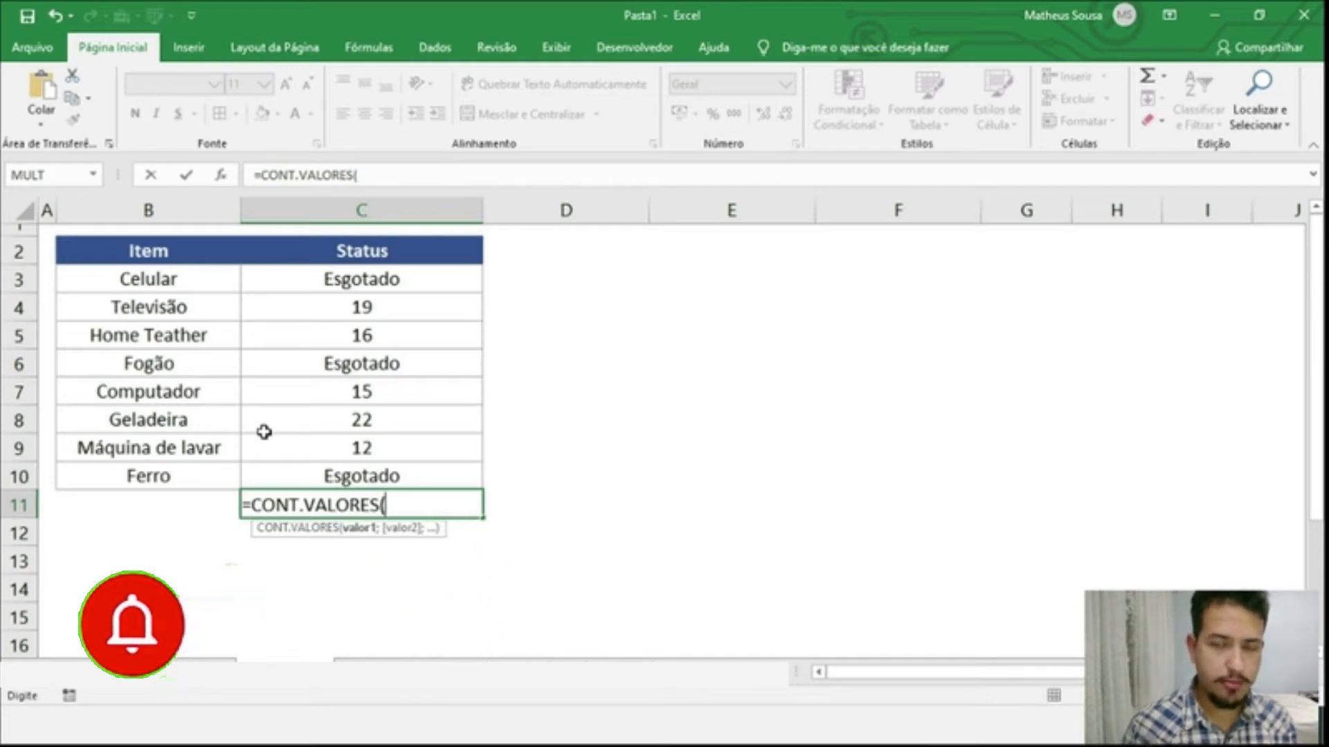
{"action": "left_click_drag", "start_coordinate": [339, 277], "coordinate": [359, 476]}
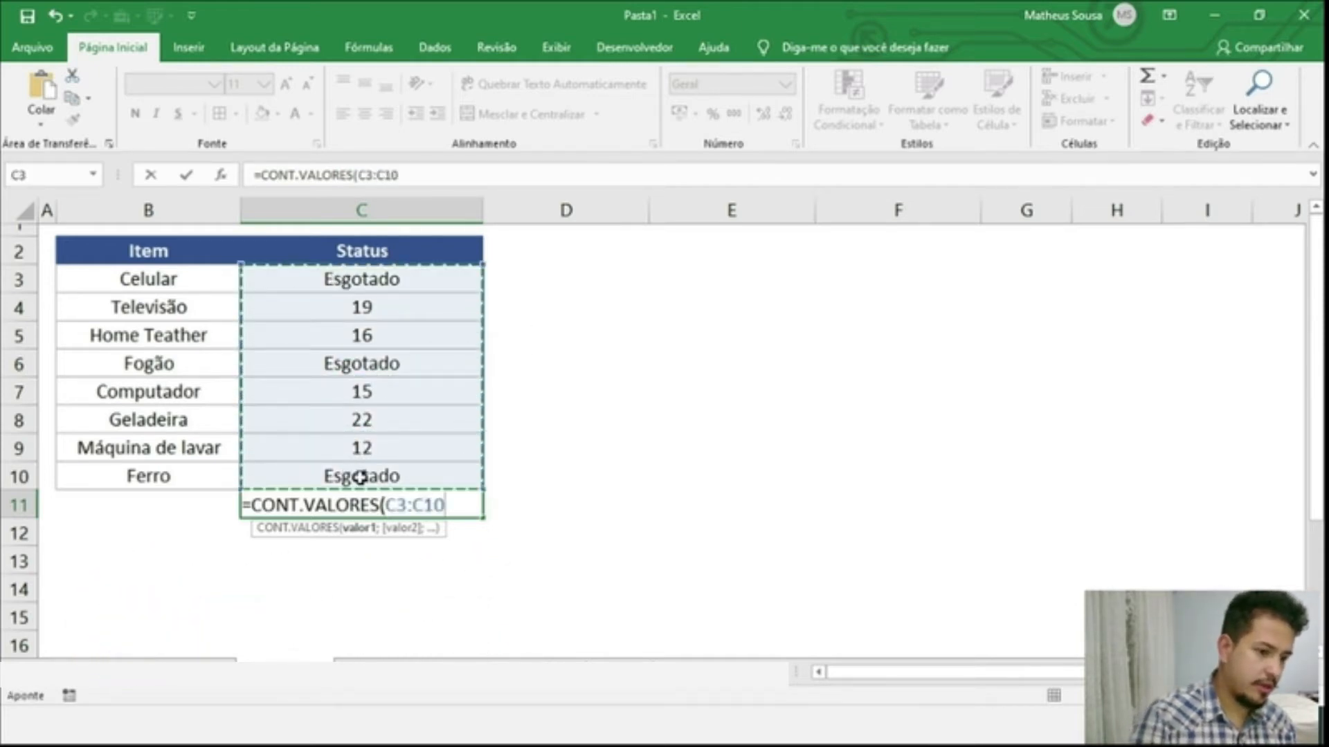
{"action": "type", "text": ")"}
{"action": "key", "text": "Return"}
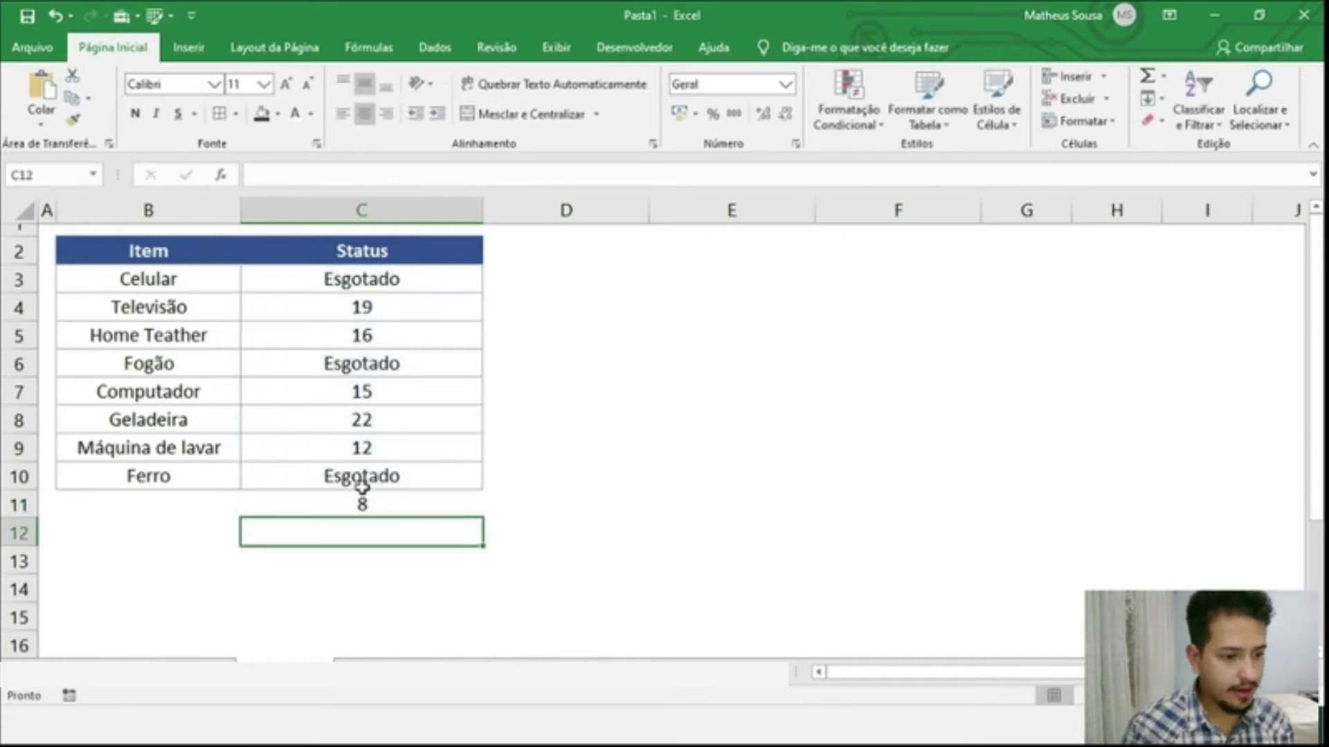
Check the CONT.VALORES result in C11 against the filled cells in the Status range C3:C10.
{"action": "left_click", "coordinate": [378, 504]}
{"action": "left_click_drag", "start_coordinate": [405, 280], "coordinate": [399, 474]}
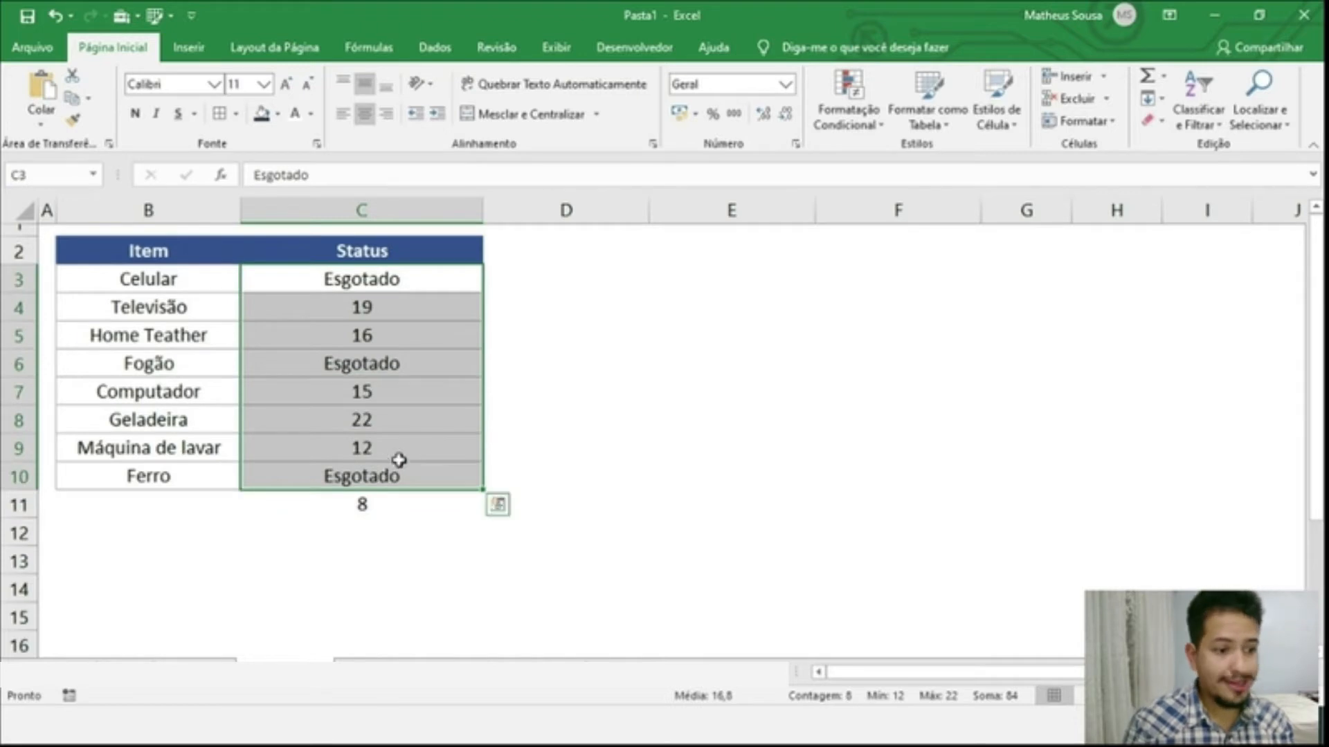
{"action": "left_click", "coordinate": [364, 501]}
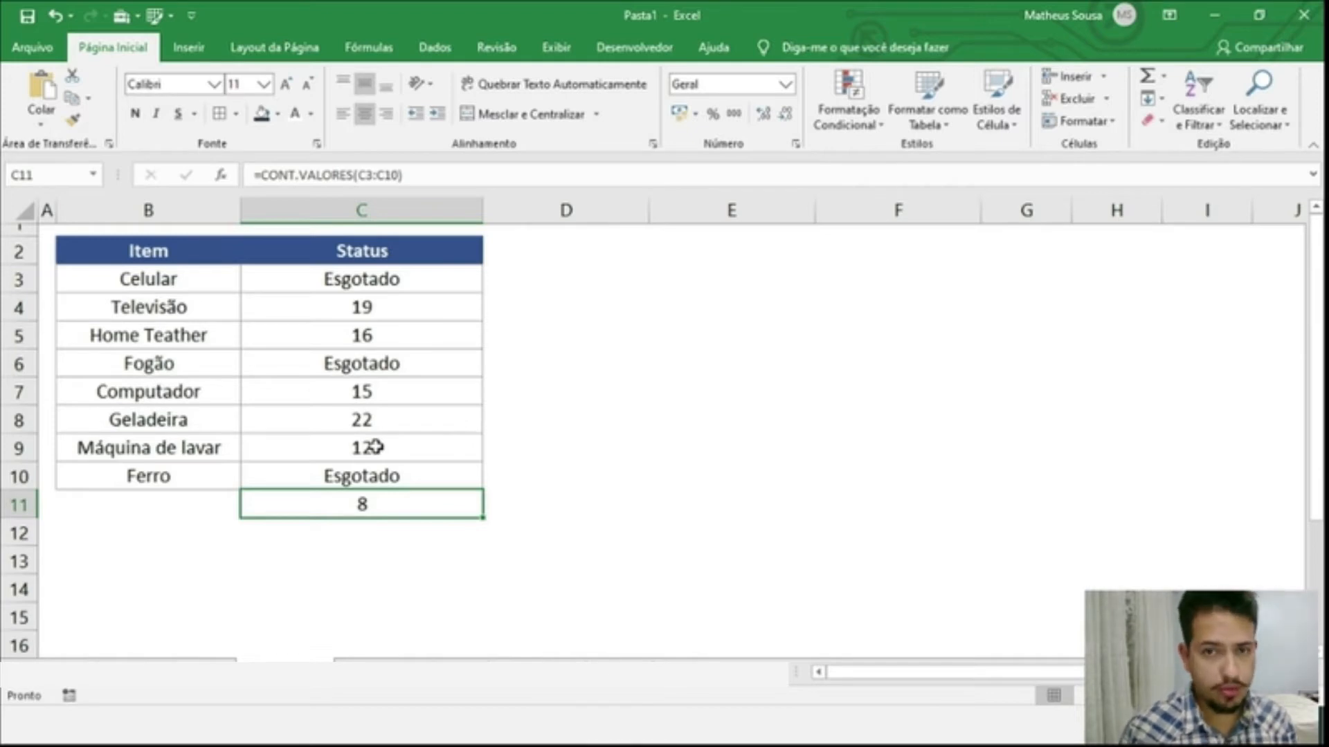
Clear the Status value of Celular in C3 to test how CONT.VALORES treats an empty cell.
{"action": "left_click", "coordinate": [385, 291]}
{"action": "left_click", "coordinate": [346, 343]}
{"action": "left_click", "coordinate": [378, 279]}
{"action": "key", "text": "Delete"}
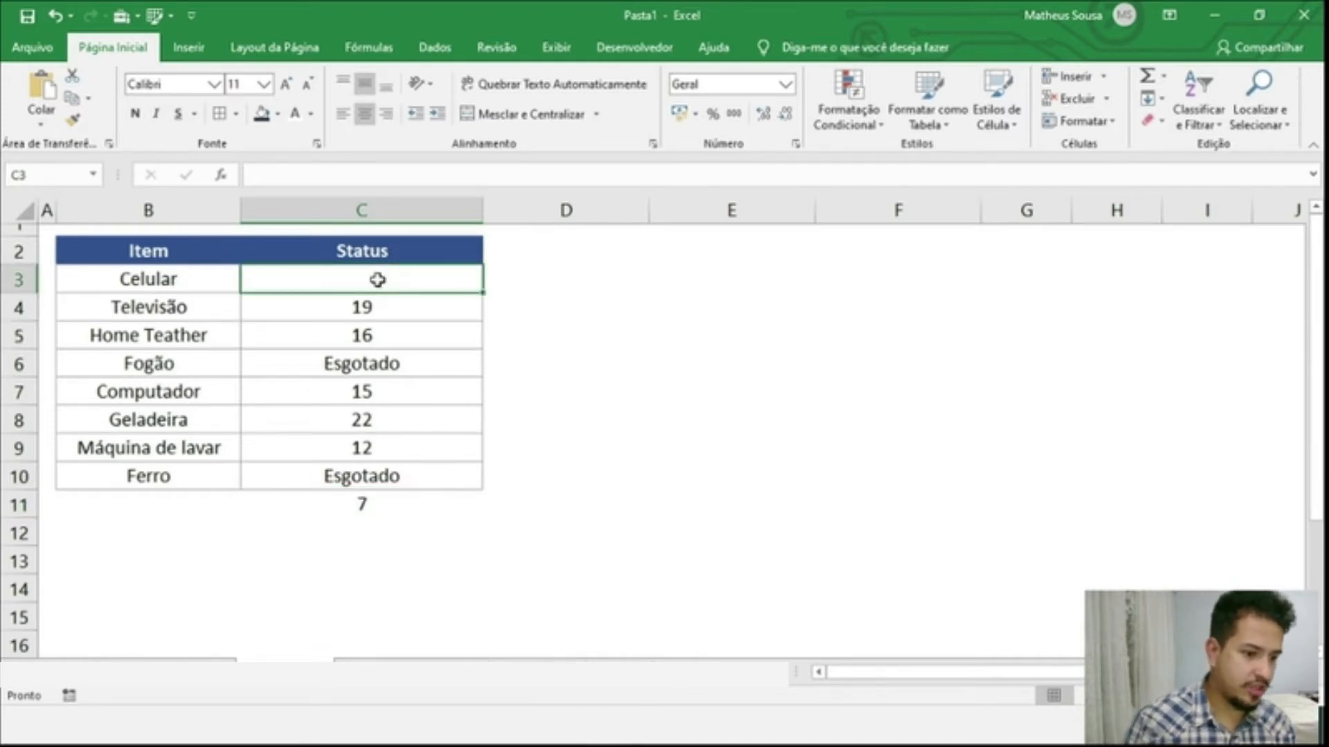
Compare the count in C11 with the Status range C3:C10 that includes the empty cell C3.
{"action": "left_click", "coordinate": [405, 501]}
{"action": "left_click_drag", "start_coordinate": [410, 274], "coordinate": [415, 459]}
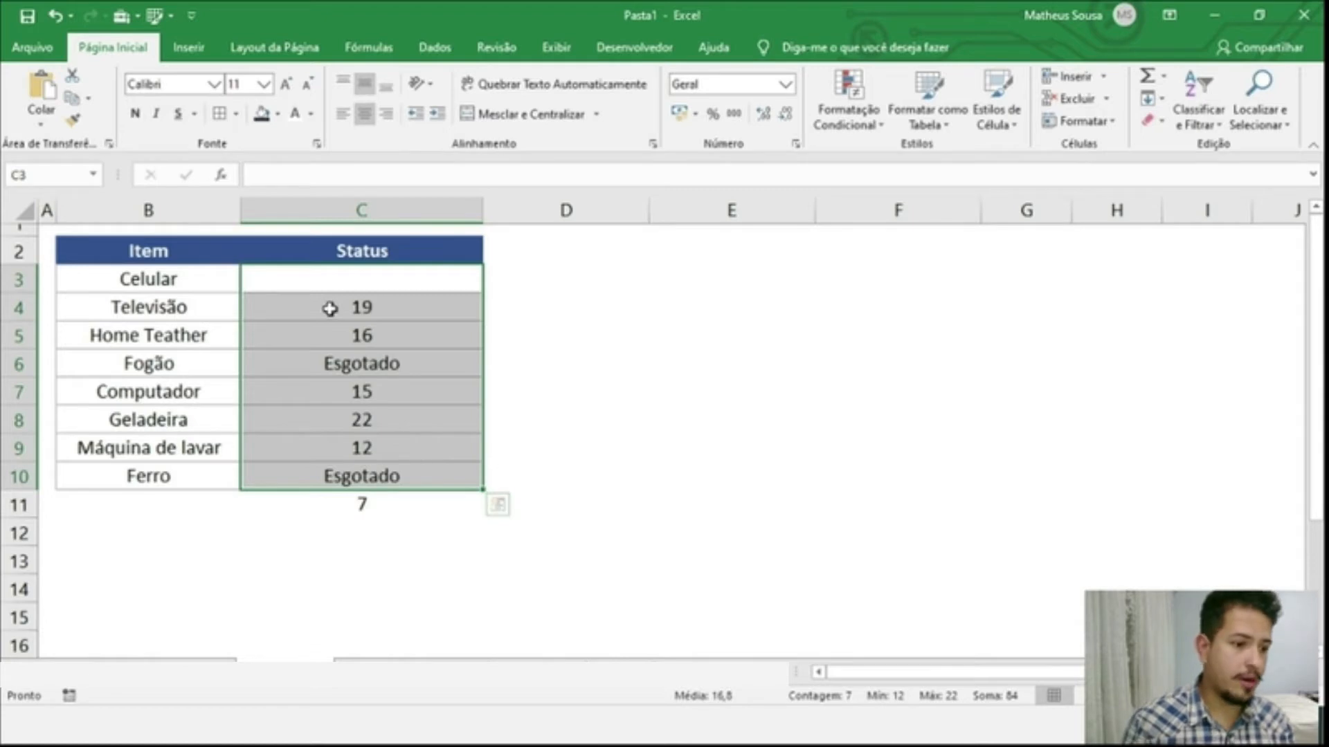
{"action": "left_click", "coordinate": [330, 281]}
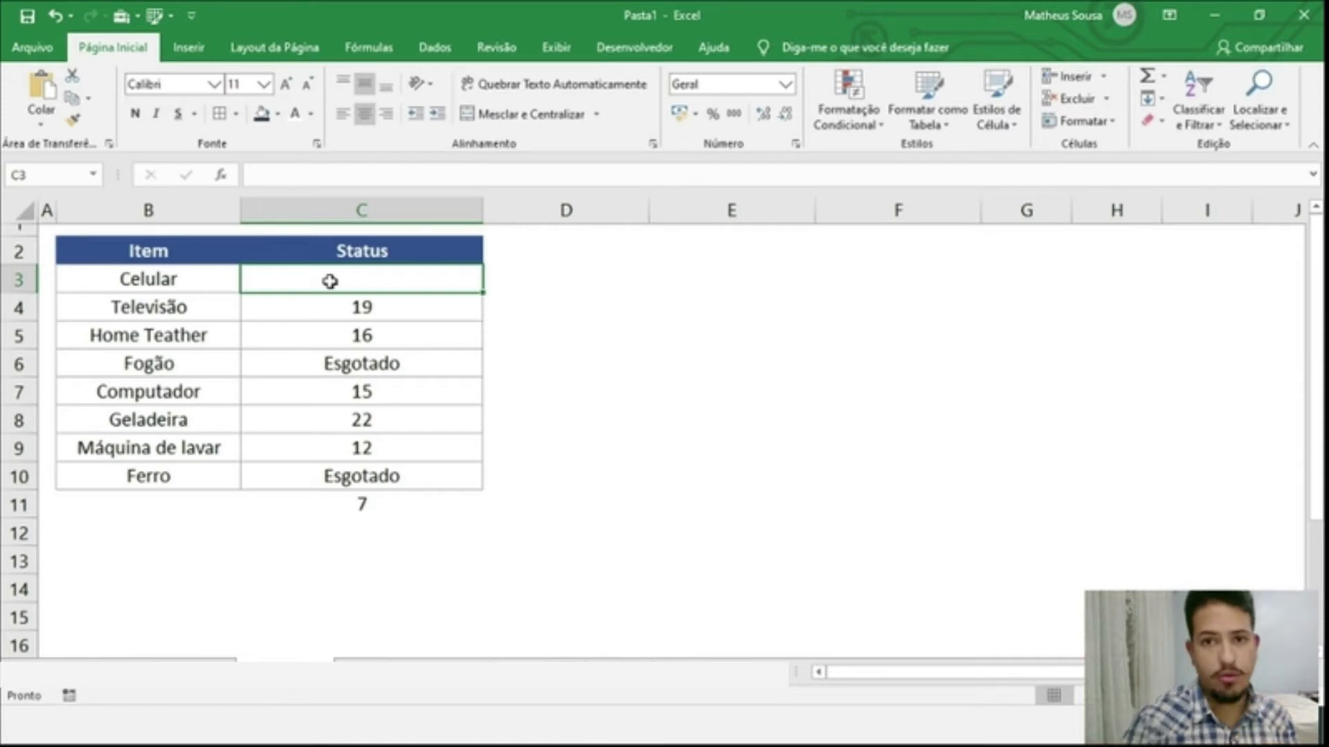
{"action": "left_click", "coordinate": [362, 504]}
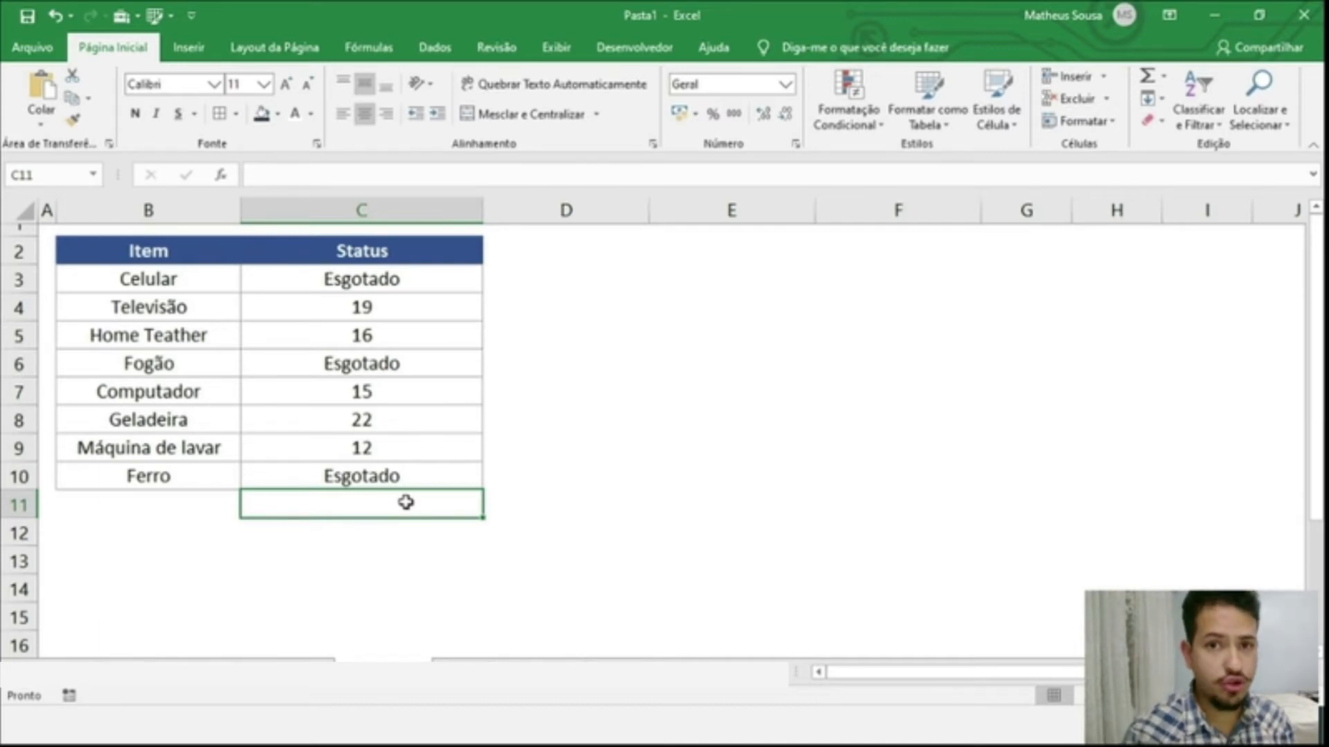
Clear the three Esgotado entries in Status cells C6, C3 and C10.
{"action": "left_click", "coordinate": [364, 354]}
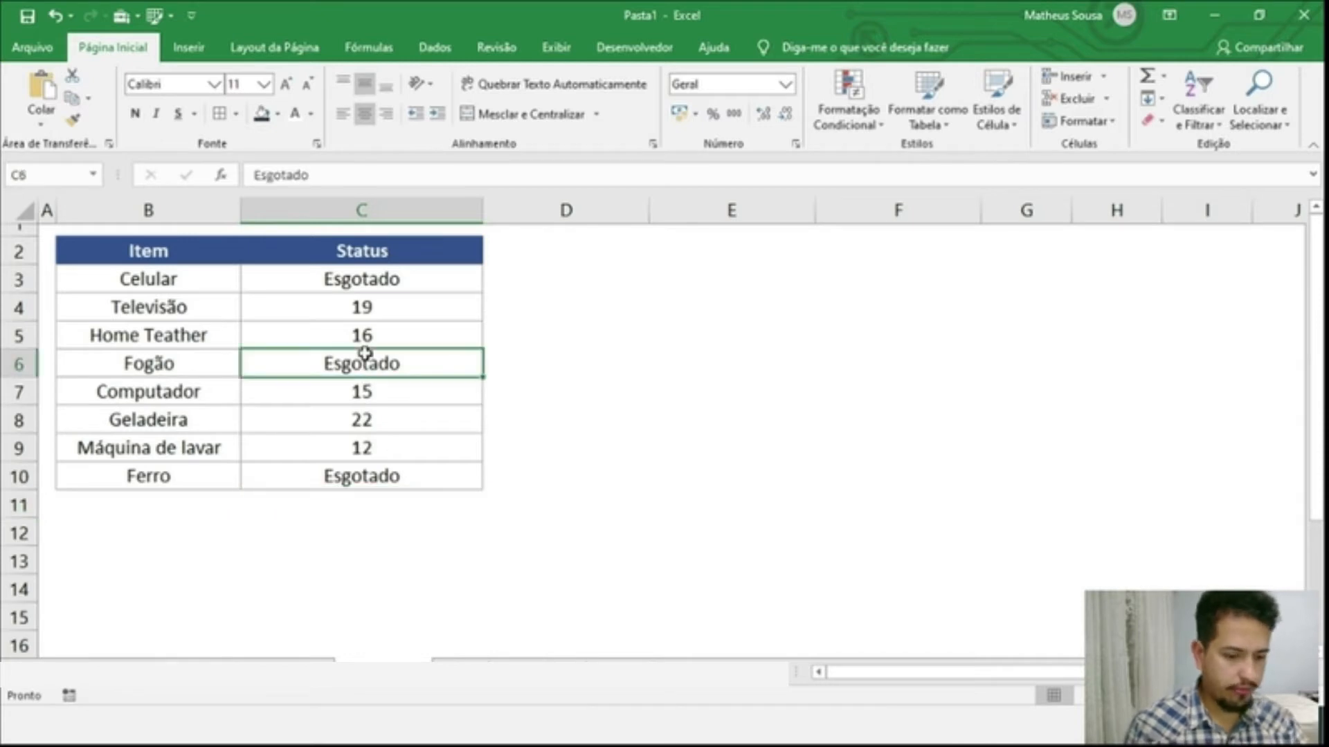
{"action": "key", "text": "Delete"}
{"action": "left_click", "coordinate": [382, 282]}
{"action": "key", "text": "Delete"}
{"action": "left_click", "coordinate": [360, 476]}
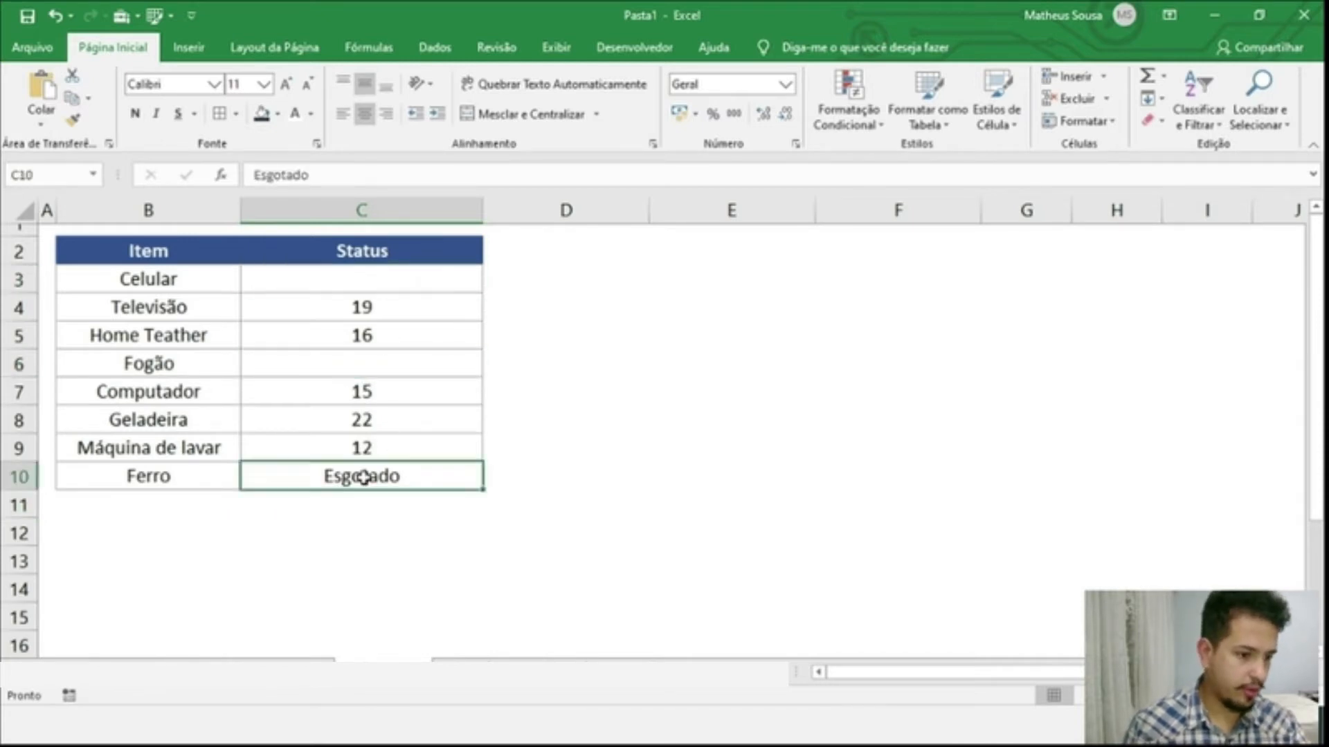
{"action": "key", "text": "Delete"}
Enter =CONTAR.VAZIO(C3:C10) in C11 to count the empty Status cells, and review the result cell.
{"action": "left_click", "coordinate": [367, 511]}
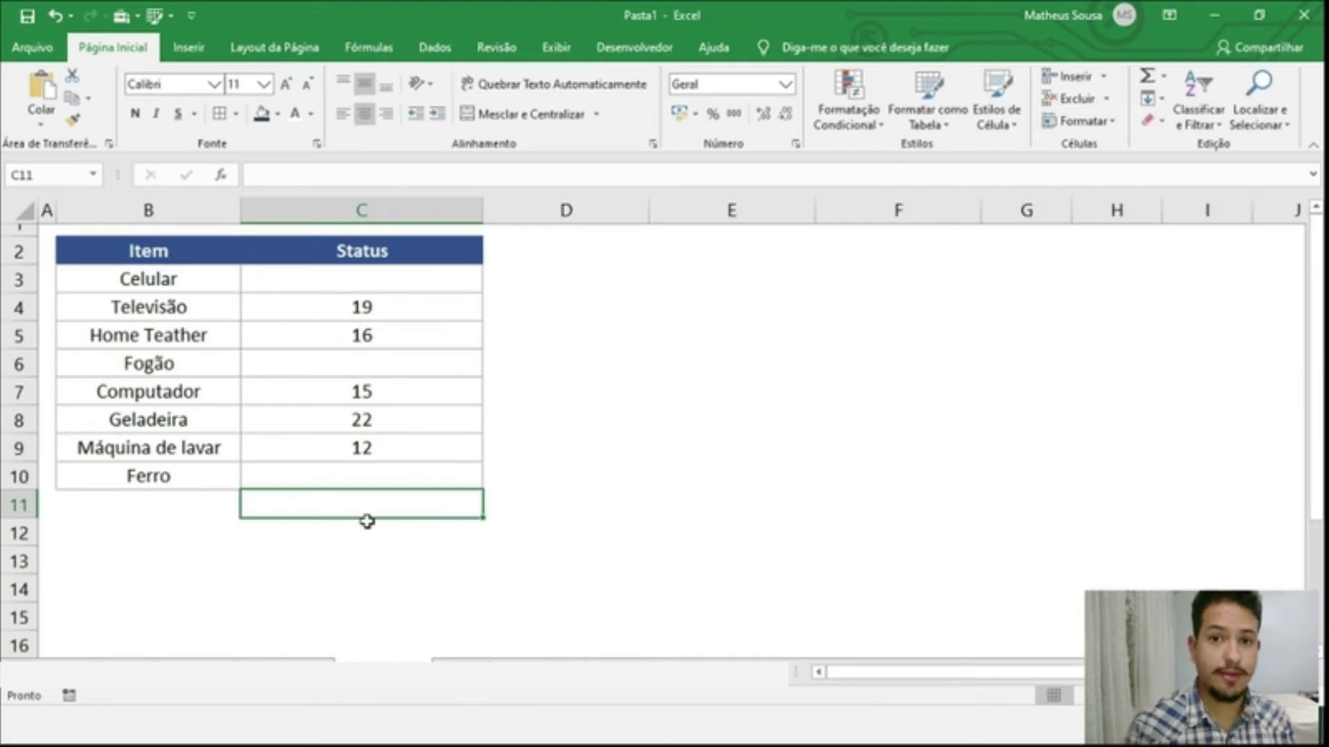
{"action": "type", "text": "=CONT"}
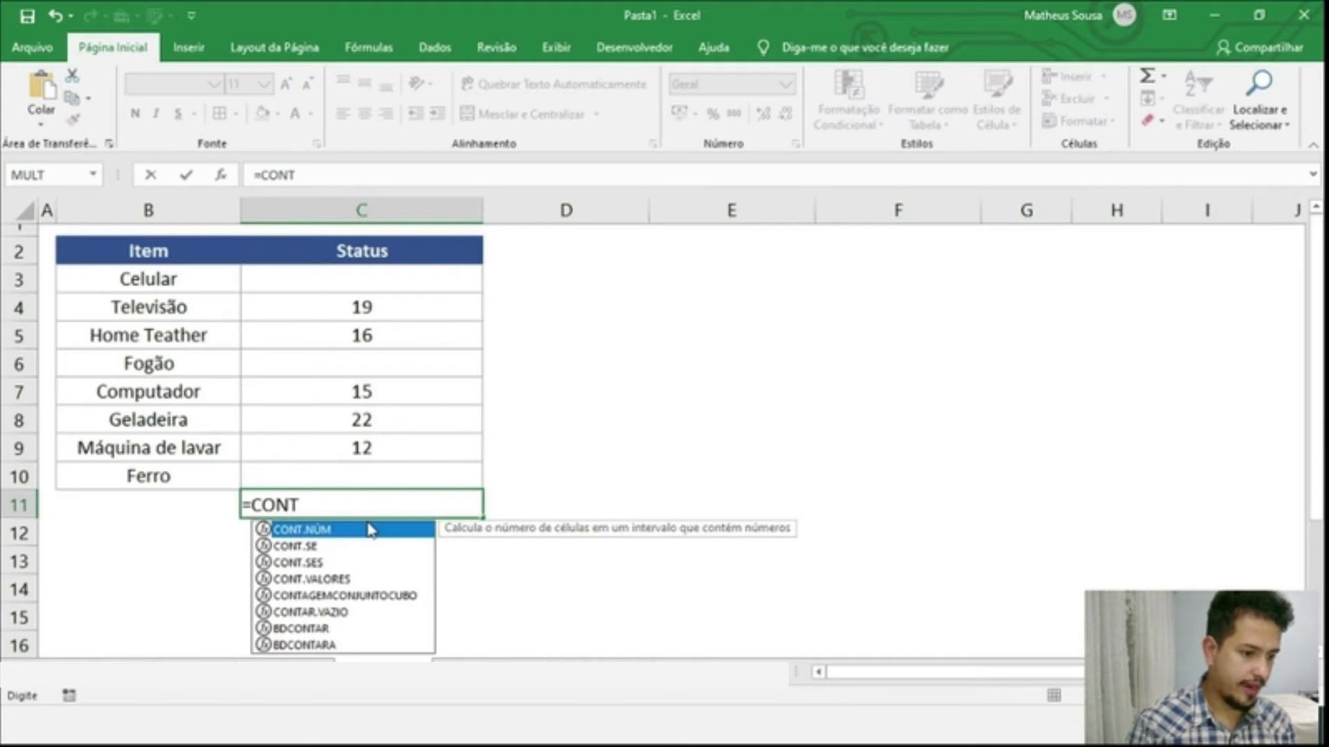
{"action": "key", "text": "Down"}
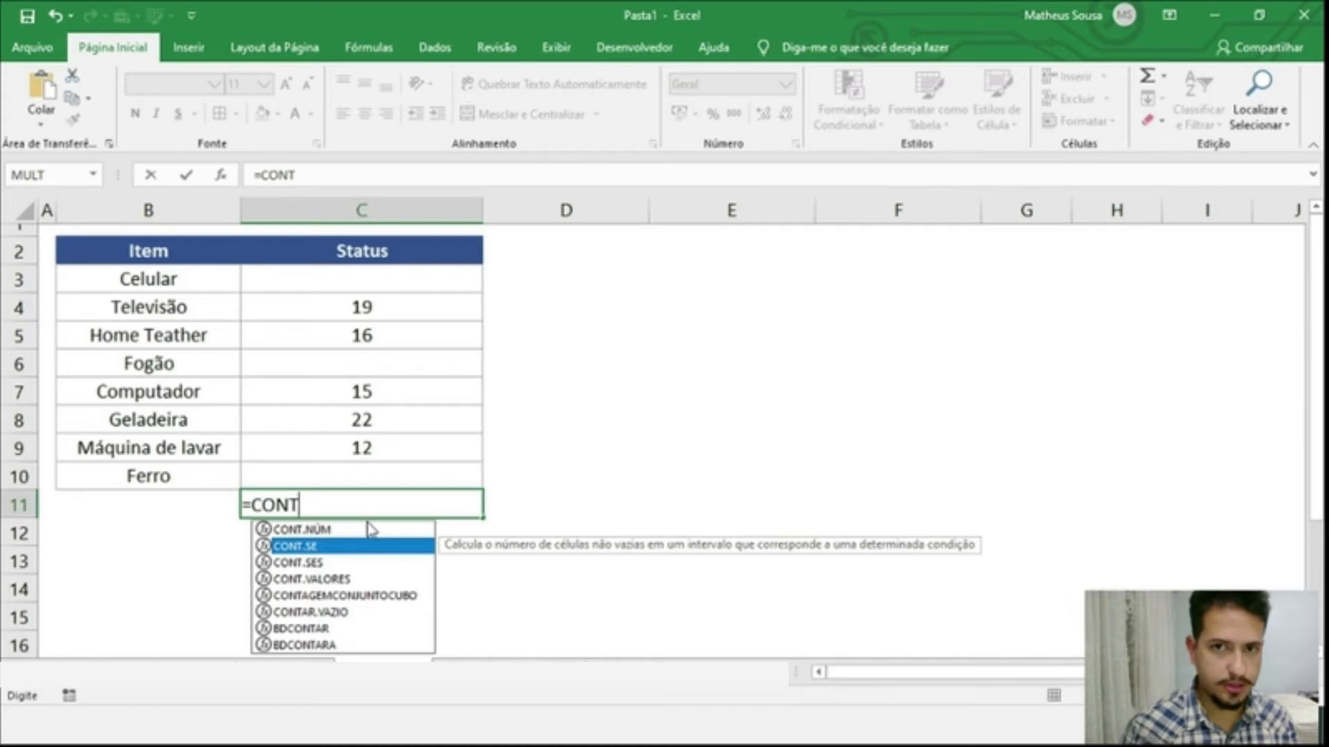
{"action": "type", "text": "AR."}
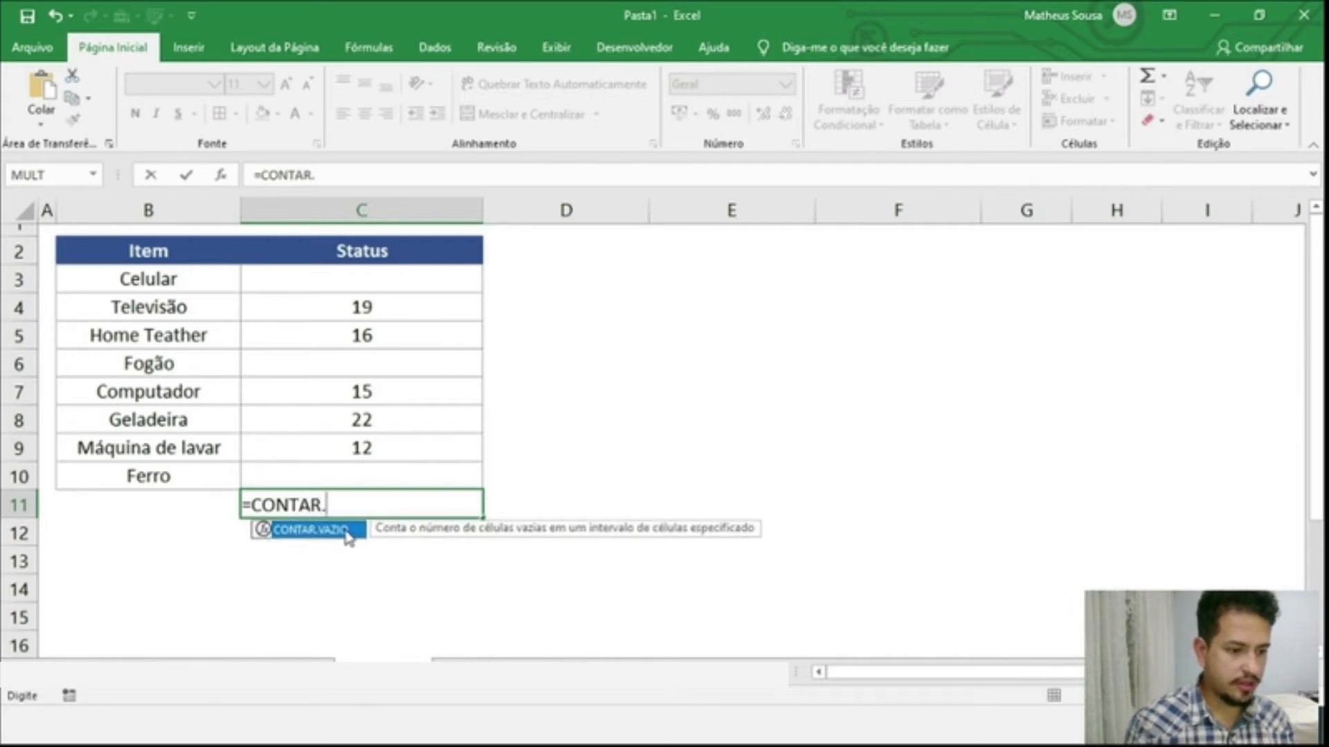
{"action": "key", "text": "Tab"}
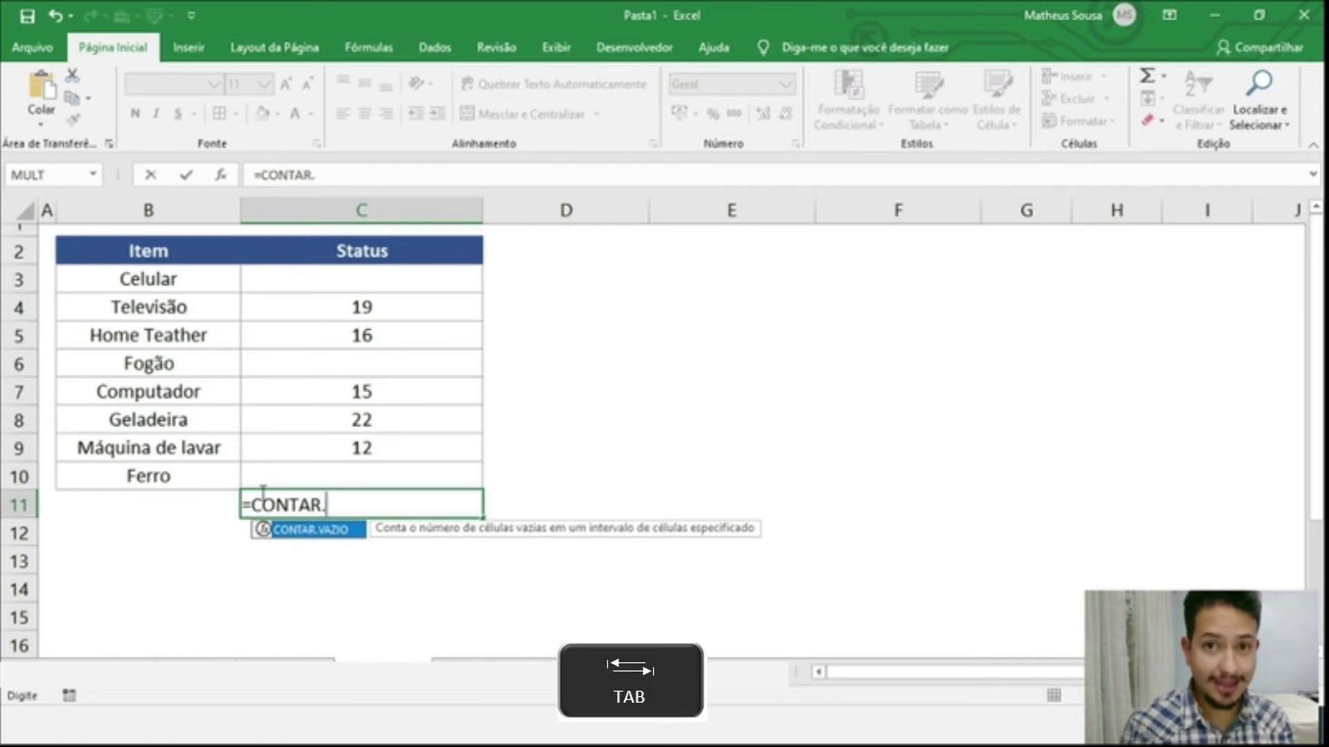
{"action": "left_click_drag", "start_coordinate": [389, 532], "coordinate": [408, 583]}
{"action": "left_click_drag", "start_coordinate": [359, 475], "coordinate": [372, 280]}
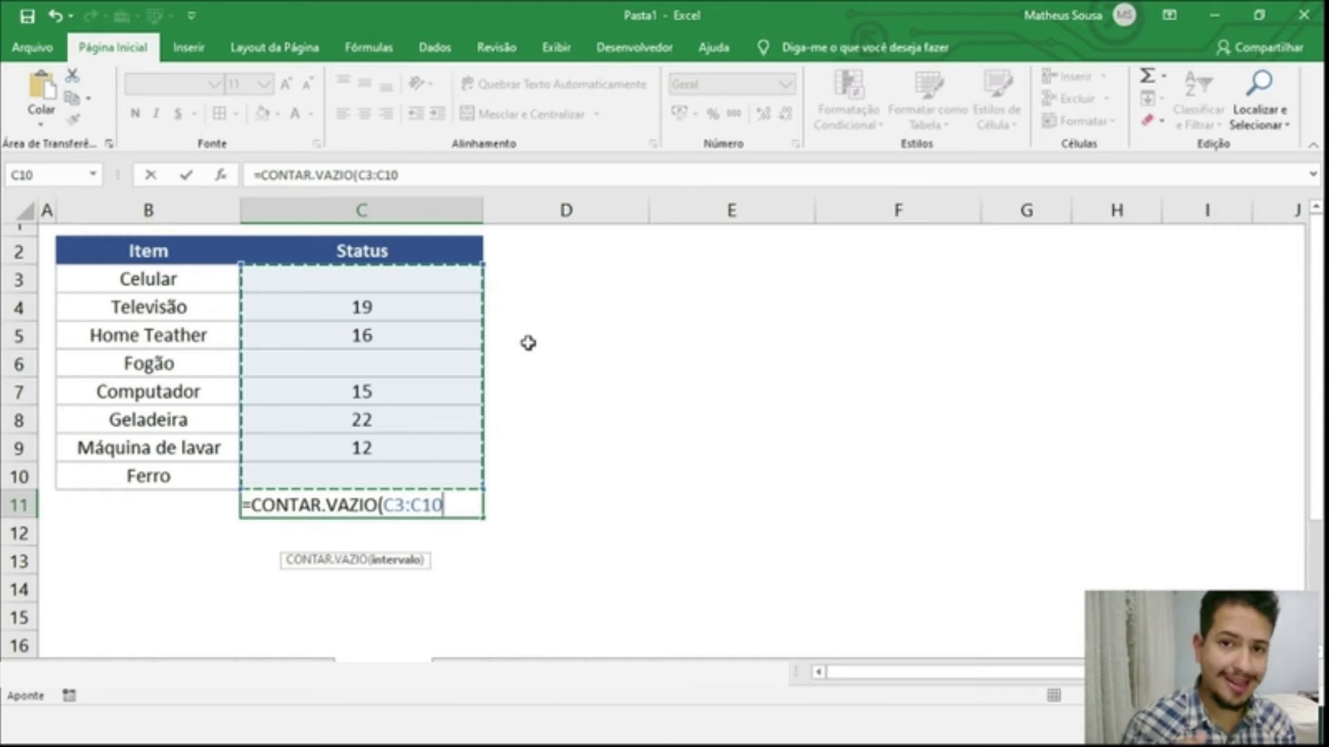
{"action": "type", "text": ")"}
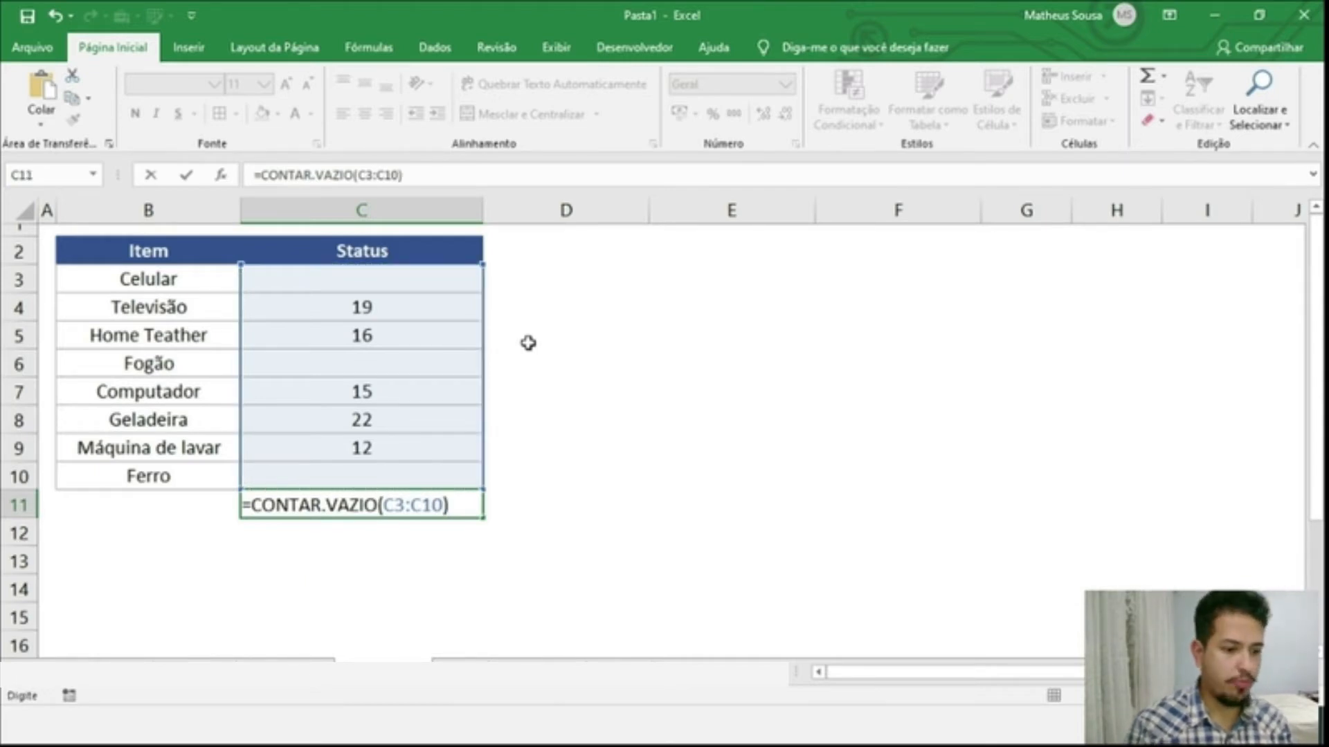
{"action": "key", "text": "Return"}
{"action": "left_click", "coordinate": [396, 471]}
{"action": "left_click", "coordinate": [414, 508]}
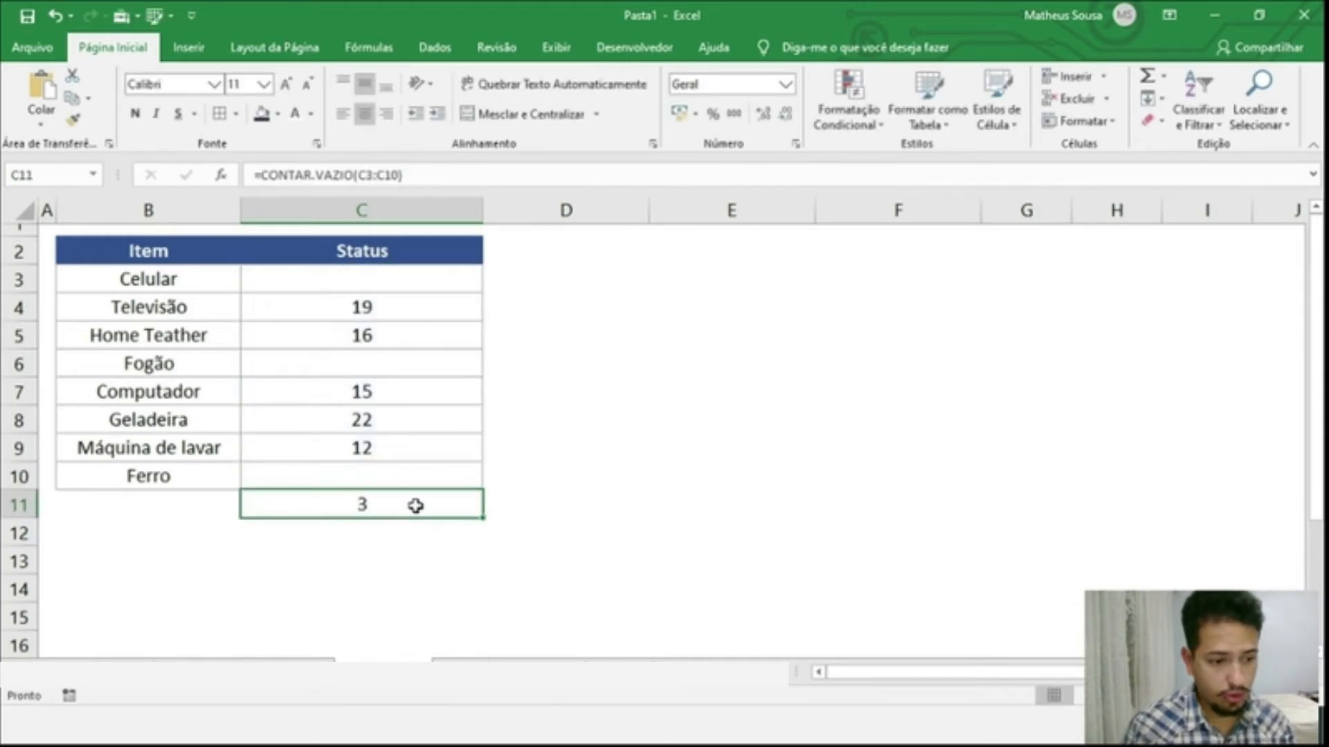
Clear the remaining numeric Status values in C7, C5, C4, C8 and C9, and check the emptied range C3:C10.
{"action": "left_click", "coordinate": [424, 400]}
{"action": "key", "text": "Delete"}
{"action": "left_click", "coordinate": [418, 338]}
{"action": "key", "text": "Delete"}
{"action": "left_click", "coordinate": [412, 309]}
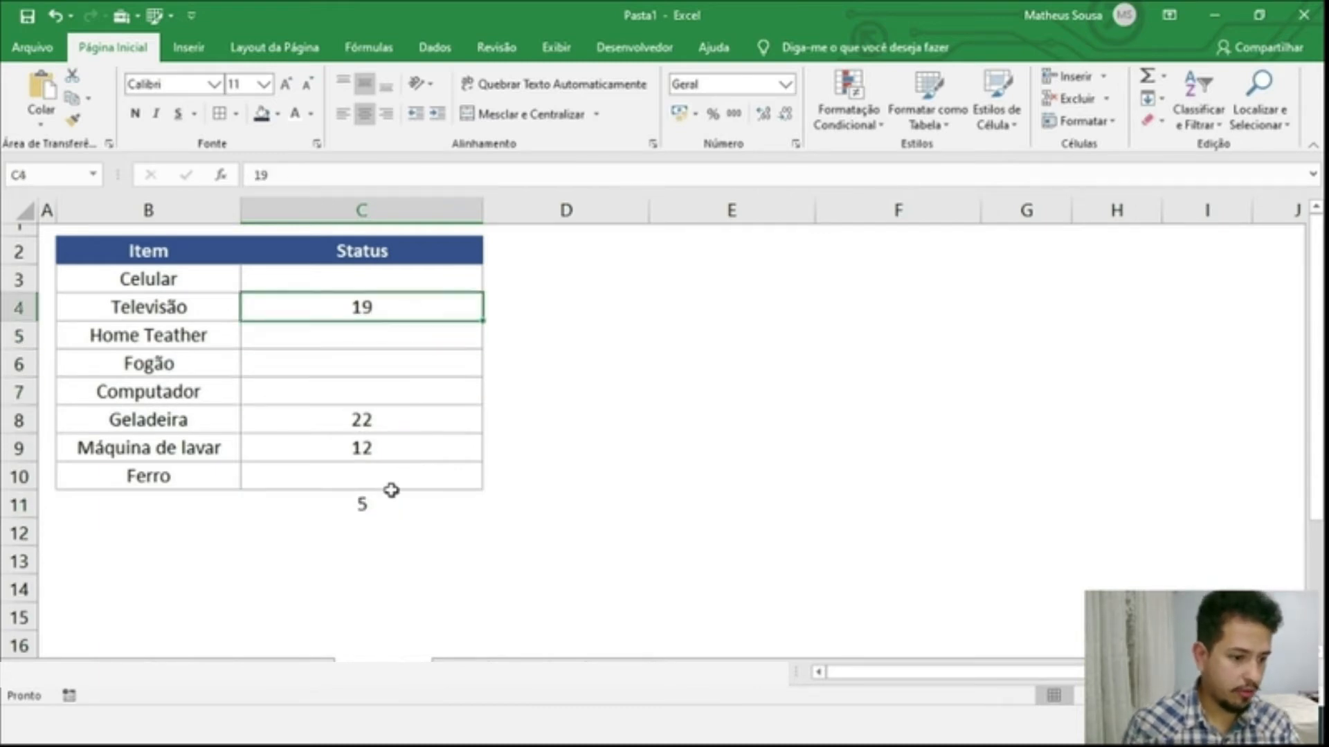
{"action": "key", "text": "Delete"}
{"action": "left_click", "coordinate": [401, 418]}
{"action": "key", "text": "Delete"}
{"action": "left_click", "coordinate": [398, 438]}
{"action": "key", "text": "Delete"}
{"action": "left_click_drag", "start_coordinate": [362, 477], "coordinate": [348, 284]}
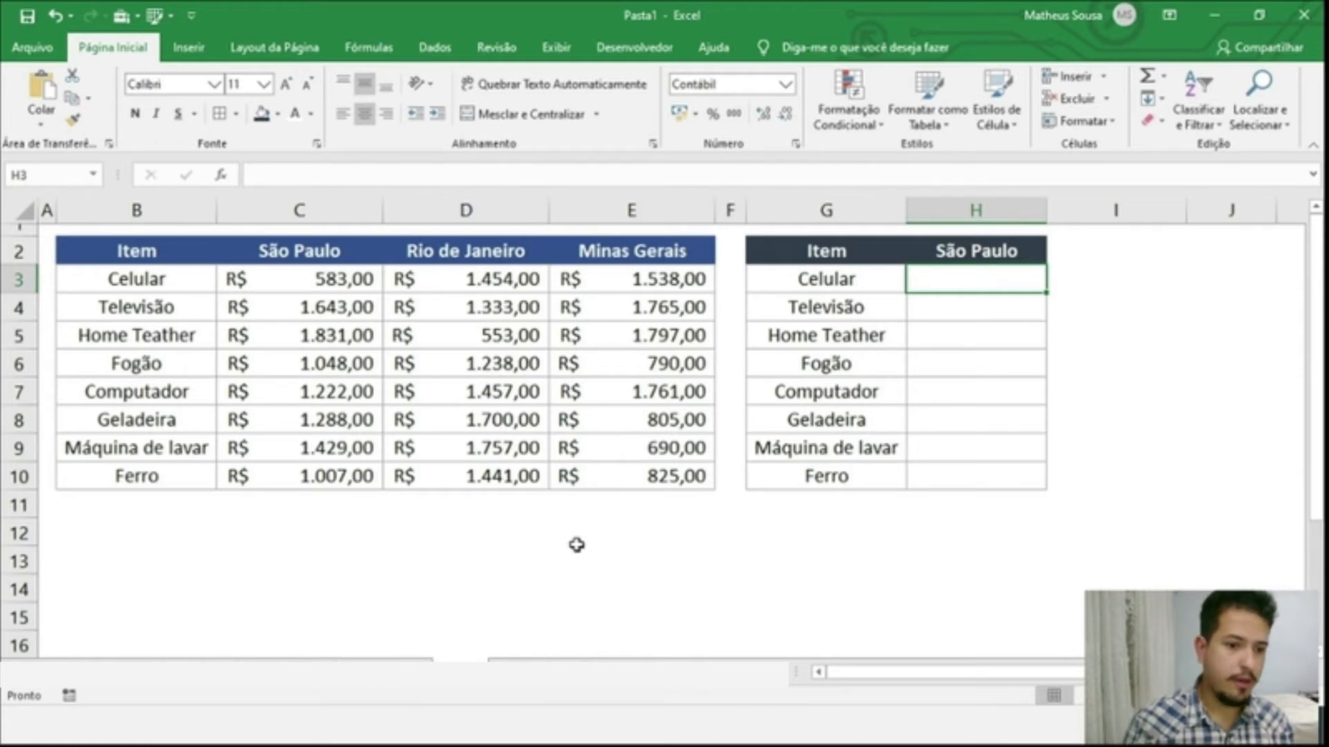
Examine the price table in B2:E10, going through its items and the three state columns.
{"action": "left_click_drag", "start_coordinate": [183, 256], "coordinate": [661, 477]}
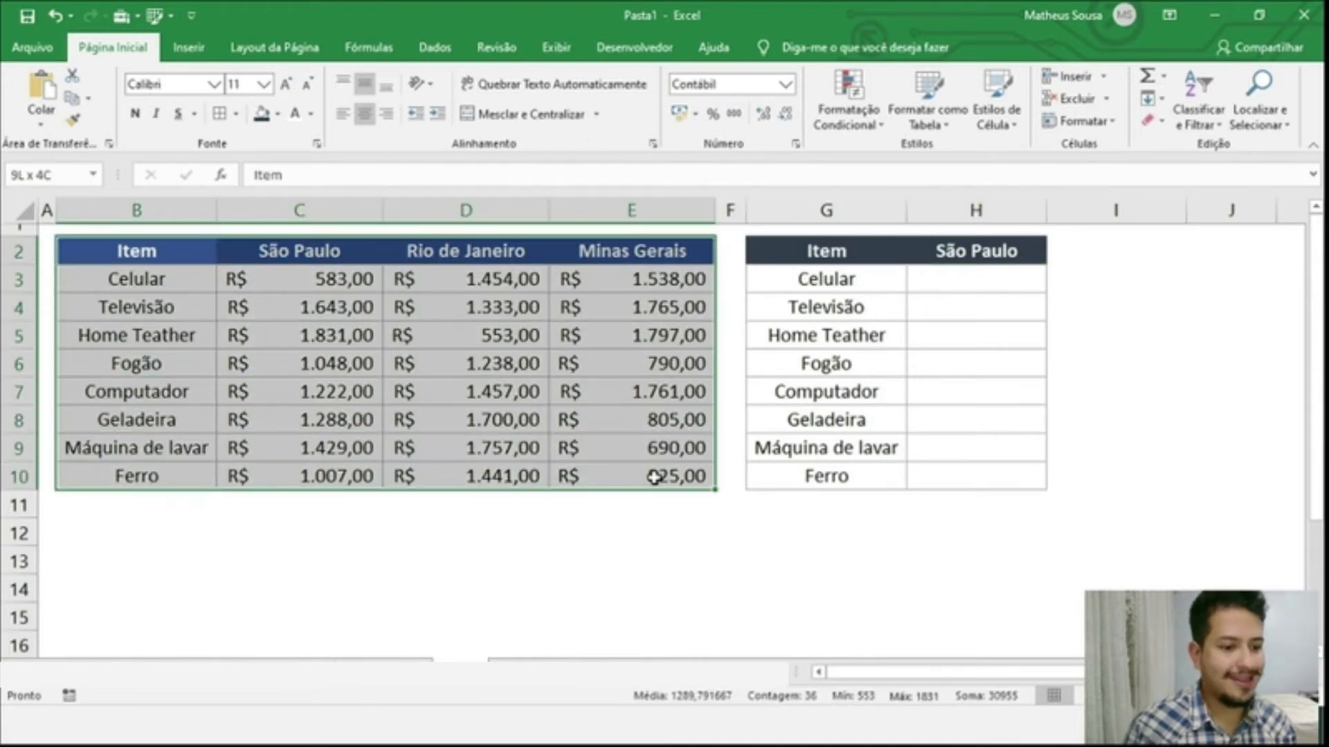
{"action": "left_click", "coordinate": [97, 279]}
{"action": "left_click", "coordinate": [158, 311]}
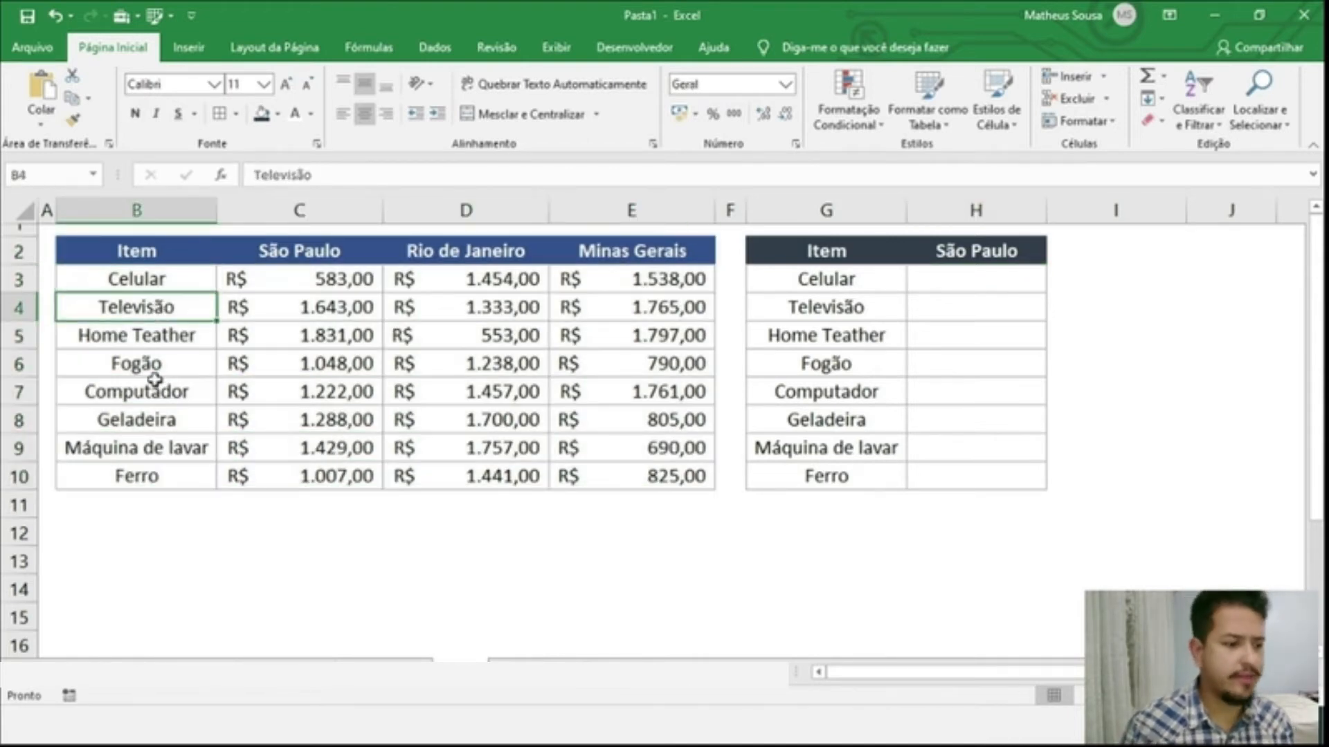
{"action": "left_click", "coordinate": [155, 337]}
{"action": "left_click", "coordinate": [169, 365]}
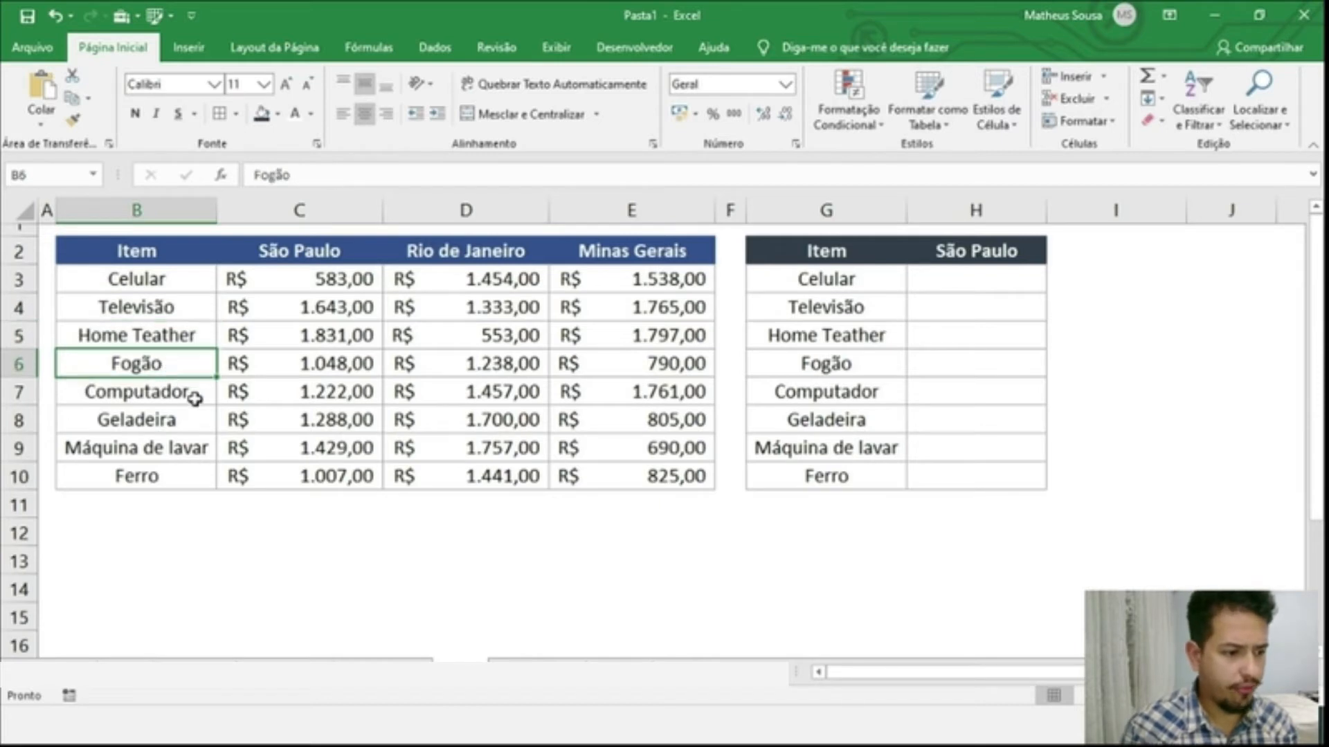
Compare the item list and empty São Paulo column in G2:H10 with the source price table in B2:E10.
{"action": "left_click", "coordinate": [855, 246]}
{"action": "left_click_drag", "start_coordinate": [855, 243], "coordinate": [882, 481]}
{"action": "left_click_drag", "start_coordinate": [973, 254], "coordinate": [982, 477]}
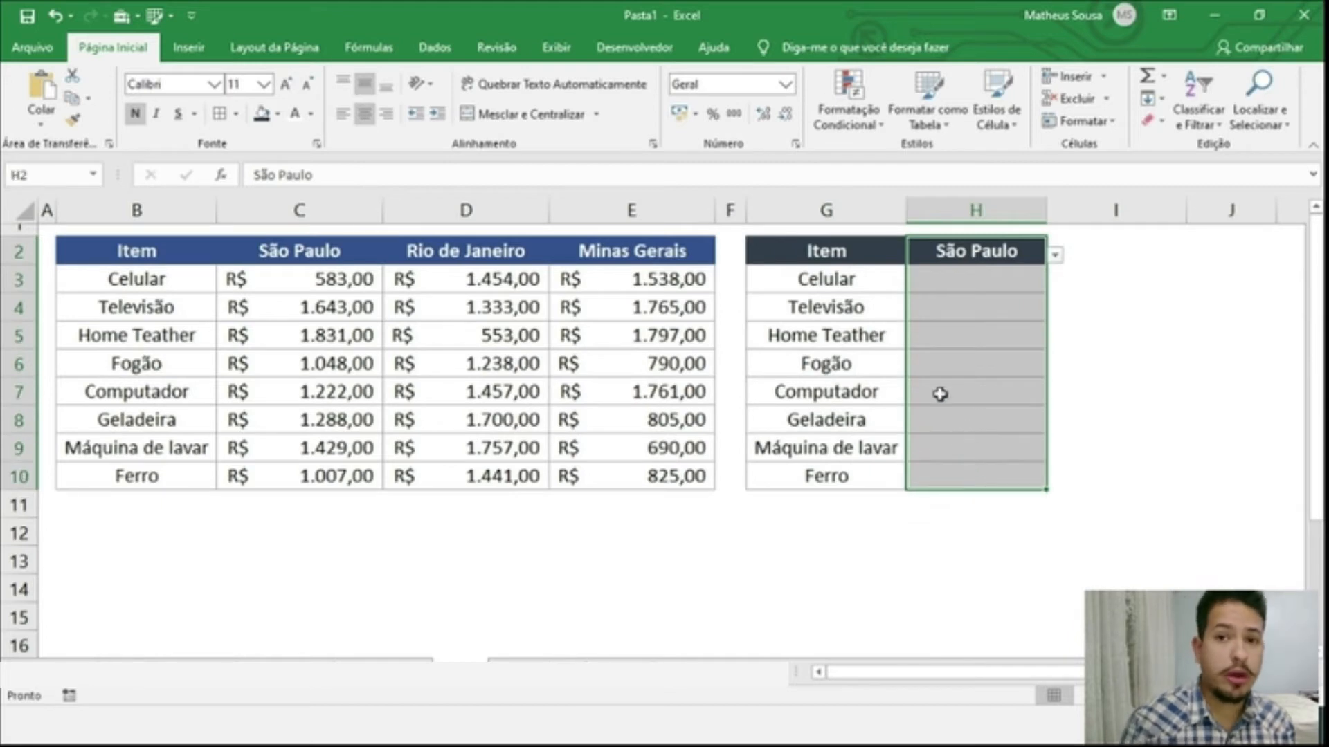
{"action": "left_click", "coordinate": [951, 294]}
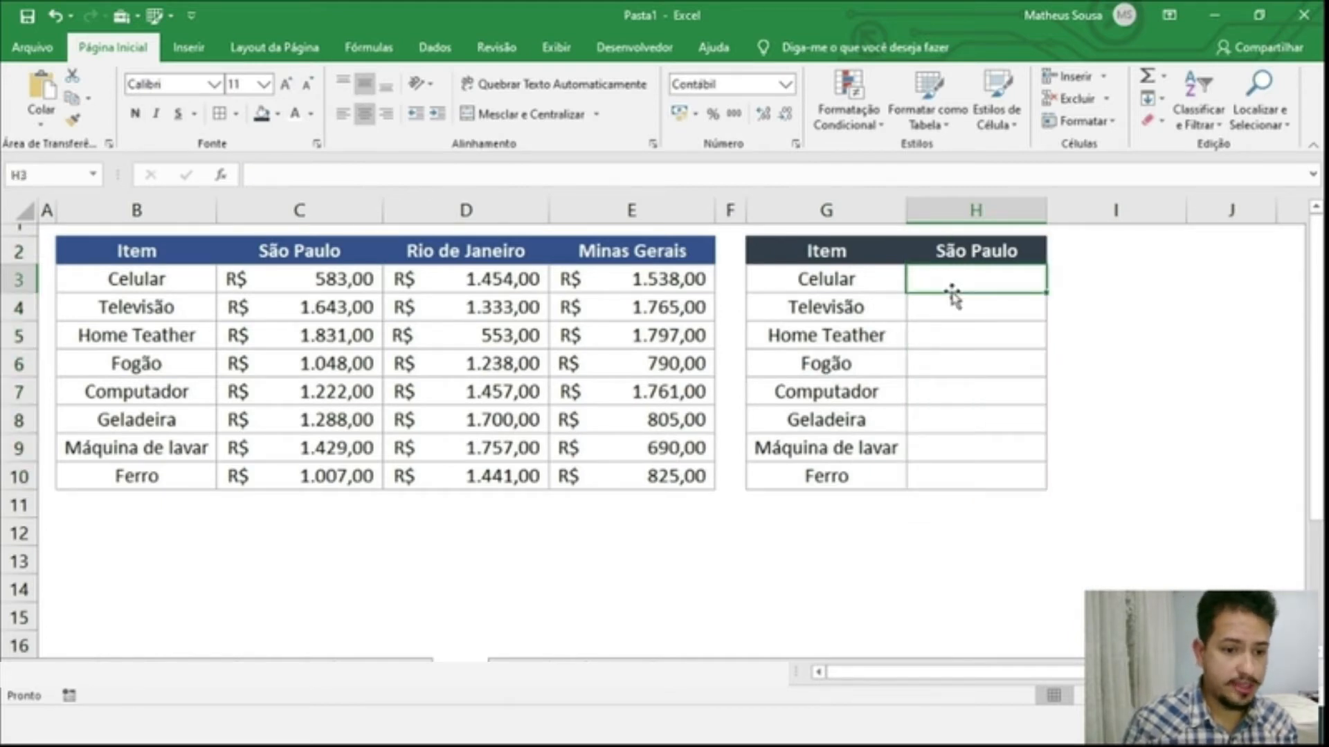
{"action": "left_click", "coordinate": [967, 249]}
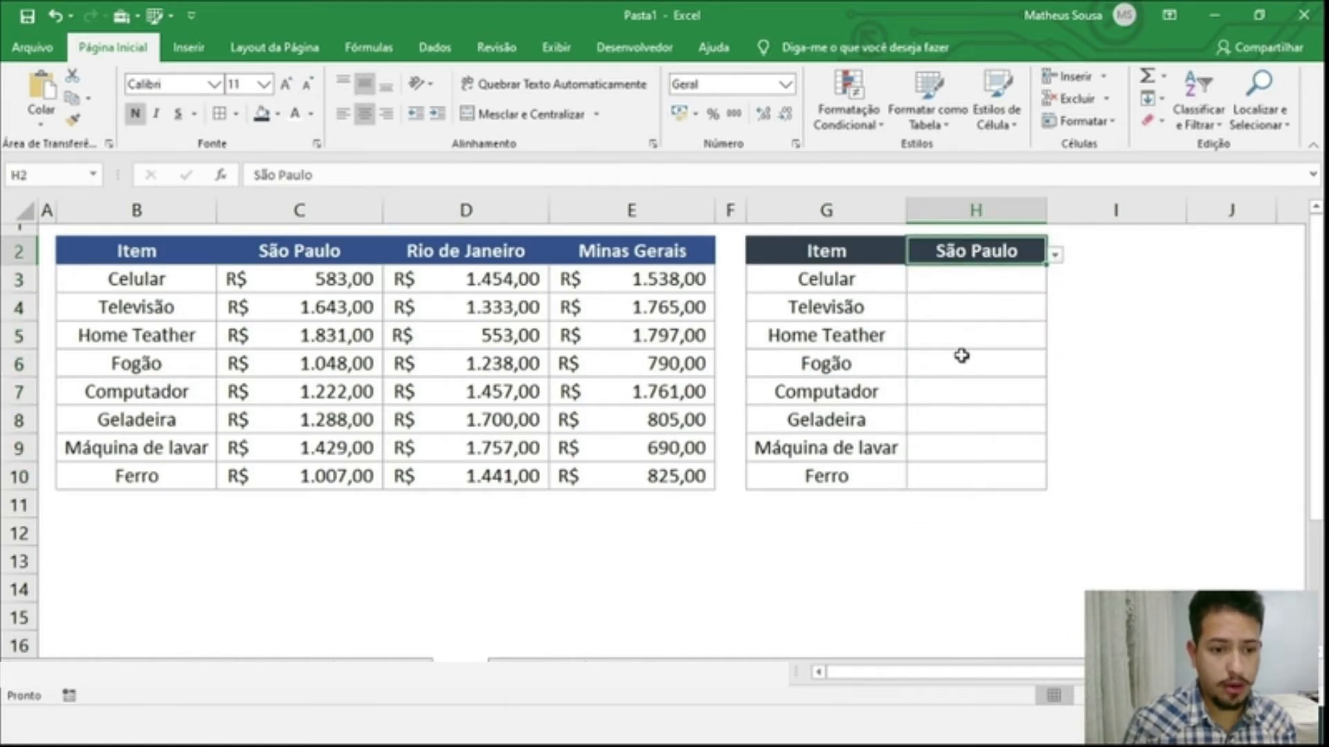
{"action": "left_click", "coordinate": [874, 278]}
{"action": "left_click_drag", "start_coordinate": [122, 261], "coordinate": [654, 493]}
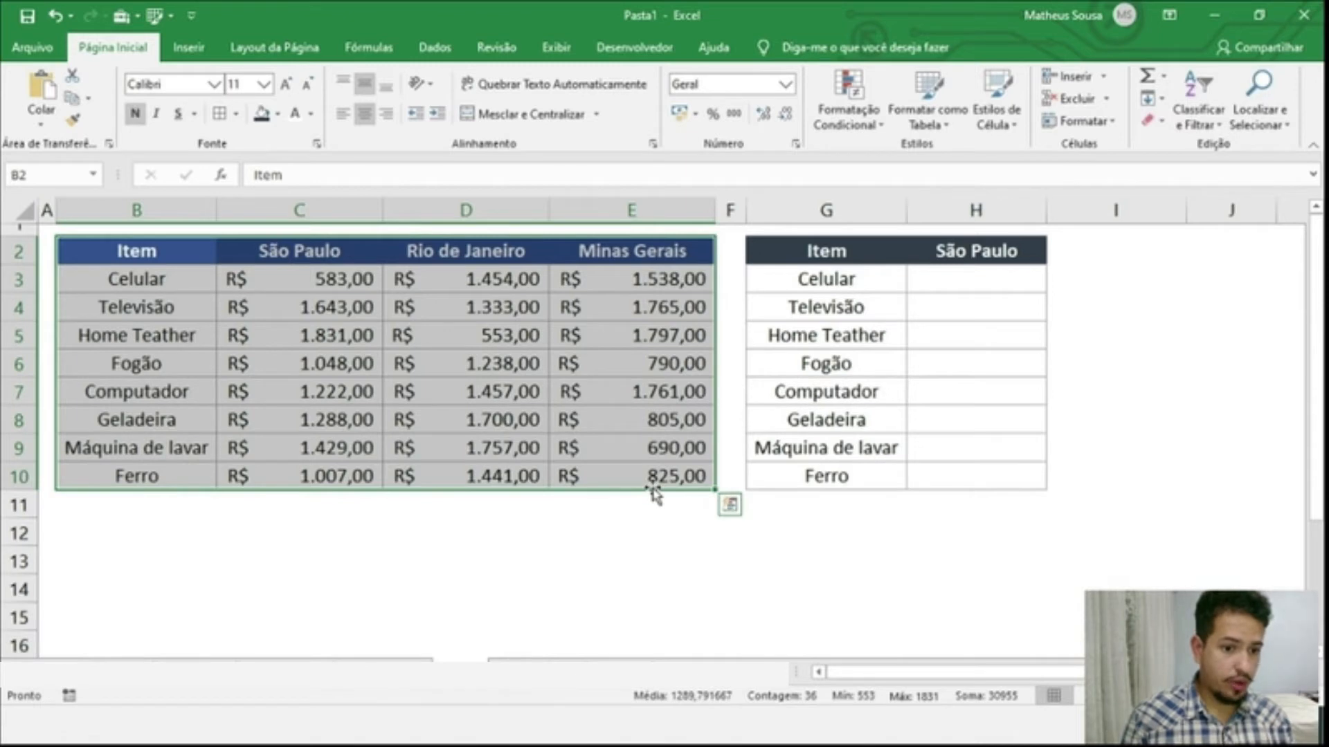
{"action": "left_click", "coordinate": [310, 287]}
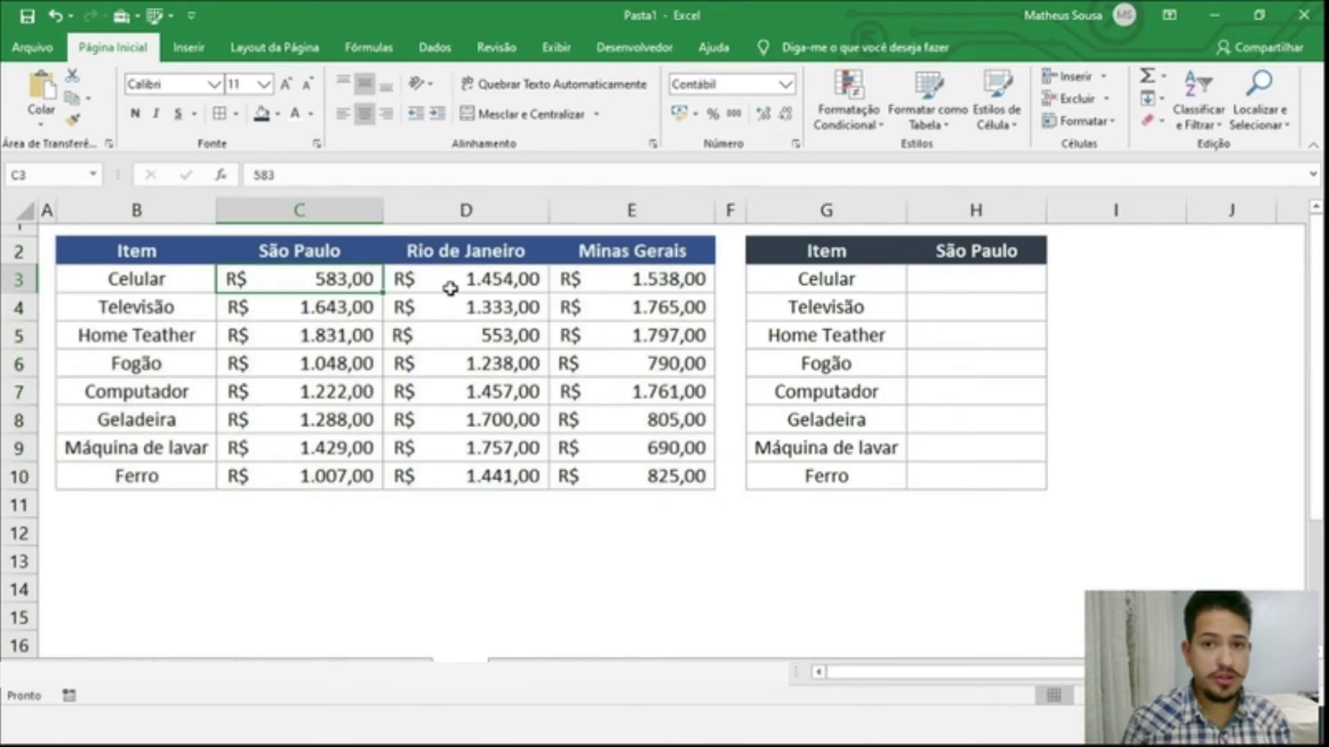
Start a PROCV formula in H3 with G3, the Celular item, as the lookup value.
{"action": "left_click", "coordinate": [964, 280]}
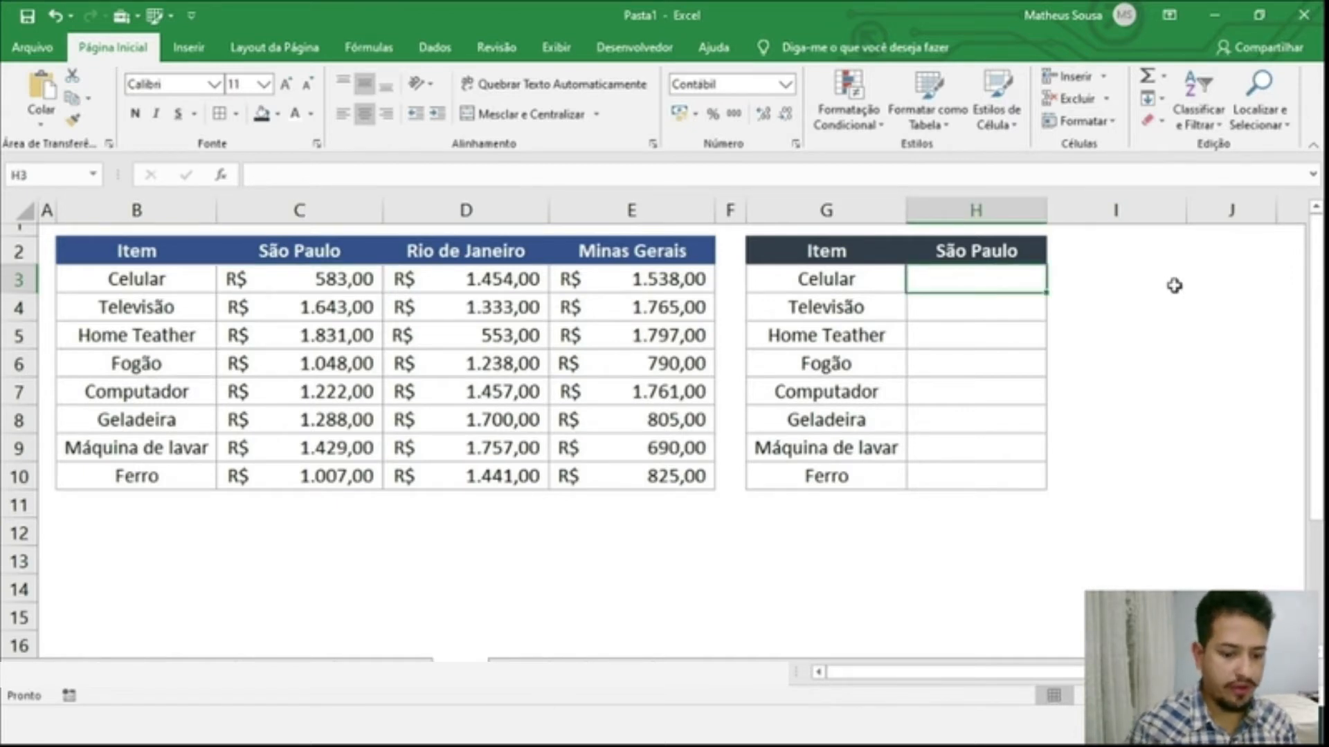
{"action": "type", "text": "="}
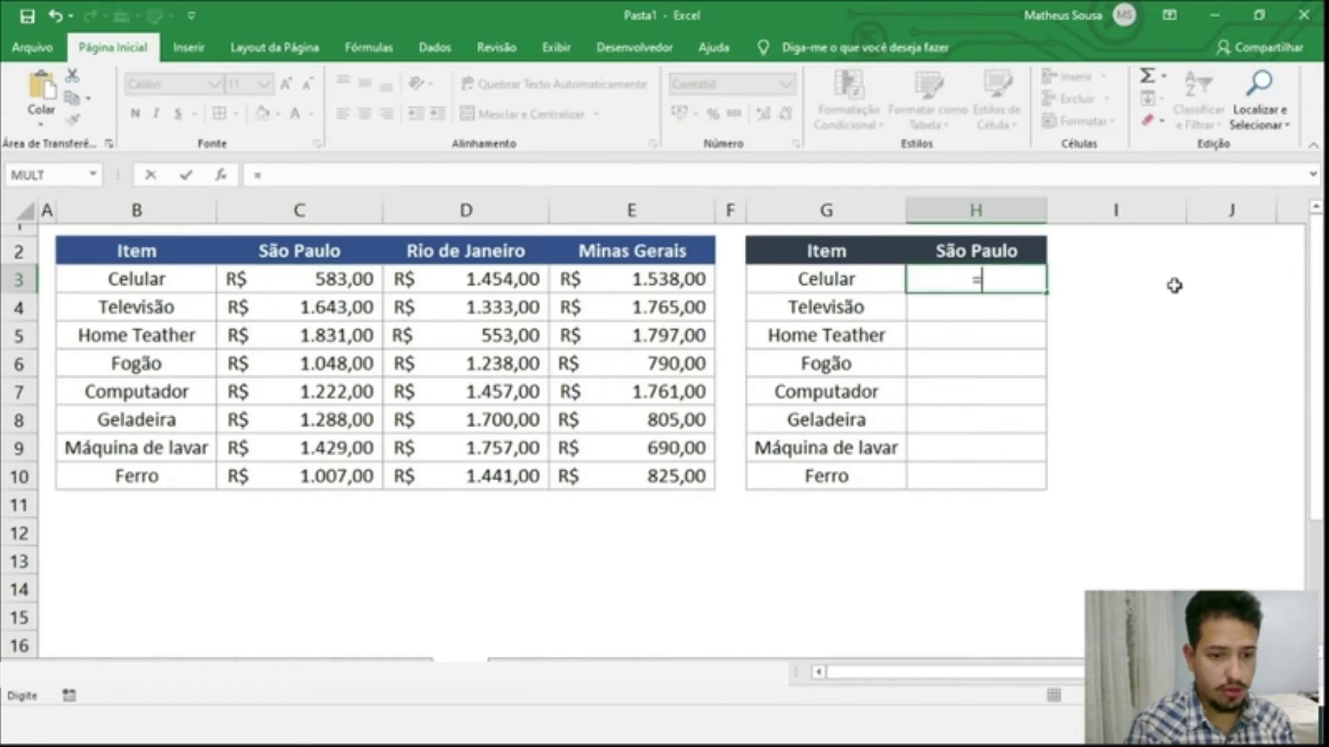
{"action": "type", "text": "PROCV"}
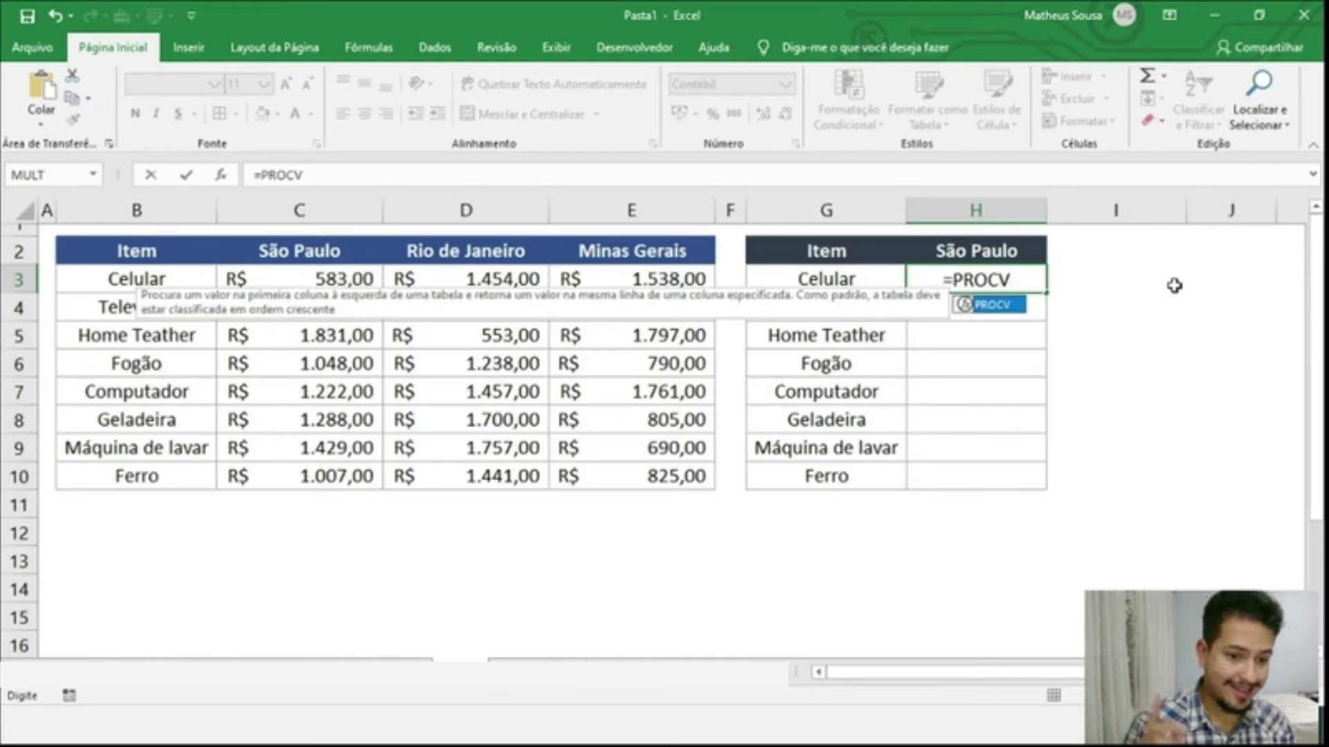
{"action": "key", "text": "Tab"}
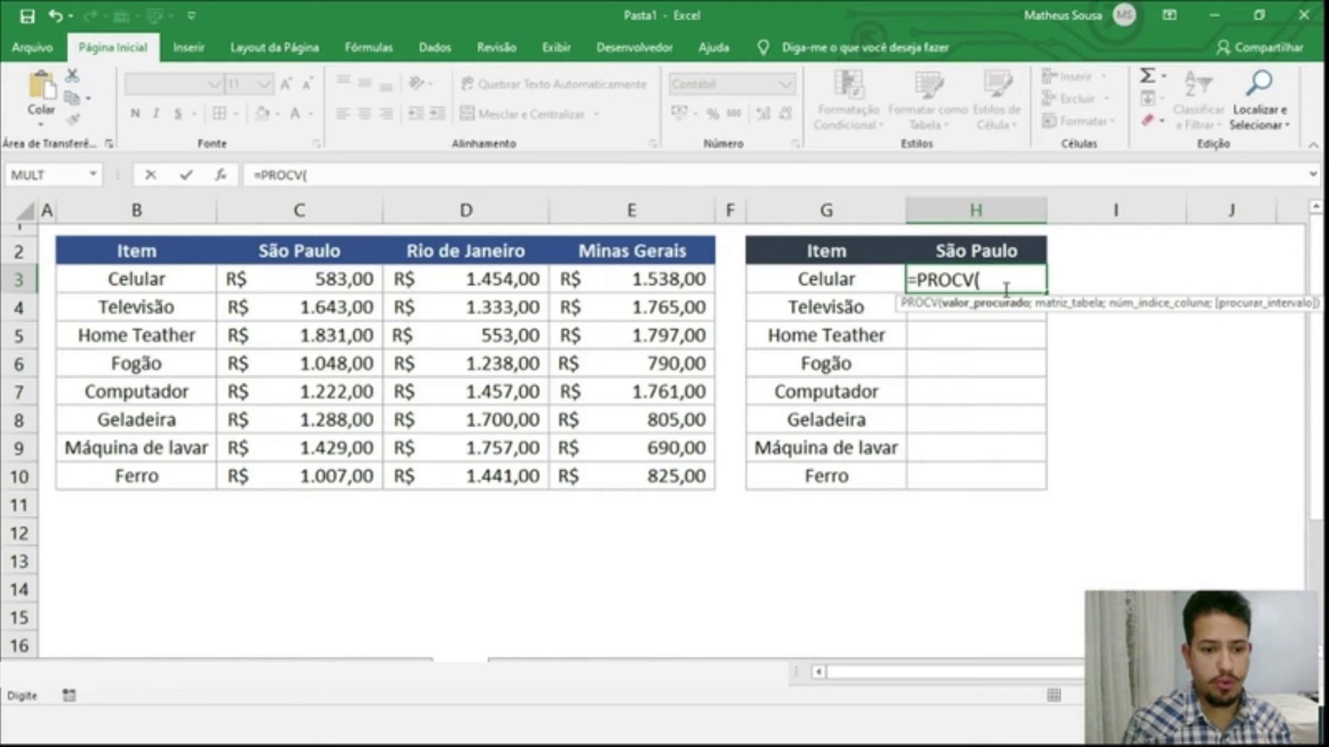
{"action": "left_click", "coordinate": [840, 279]}
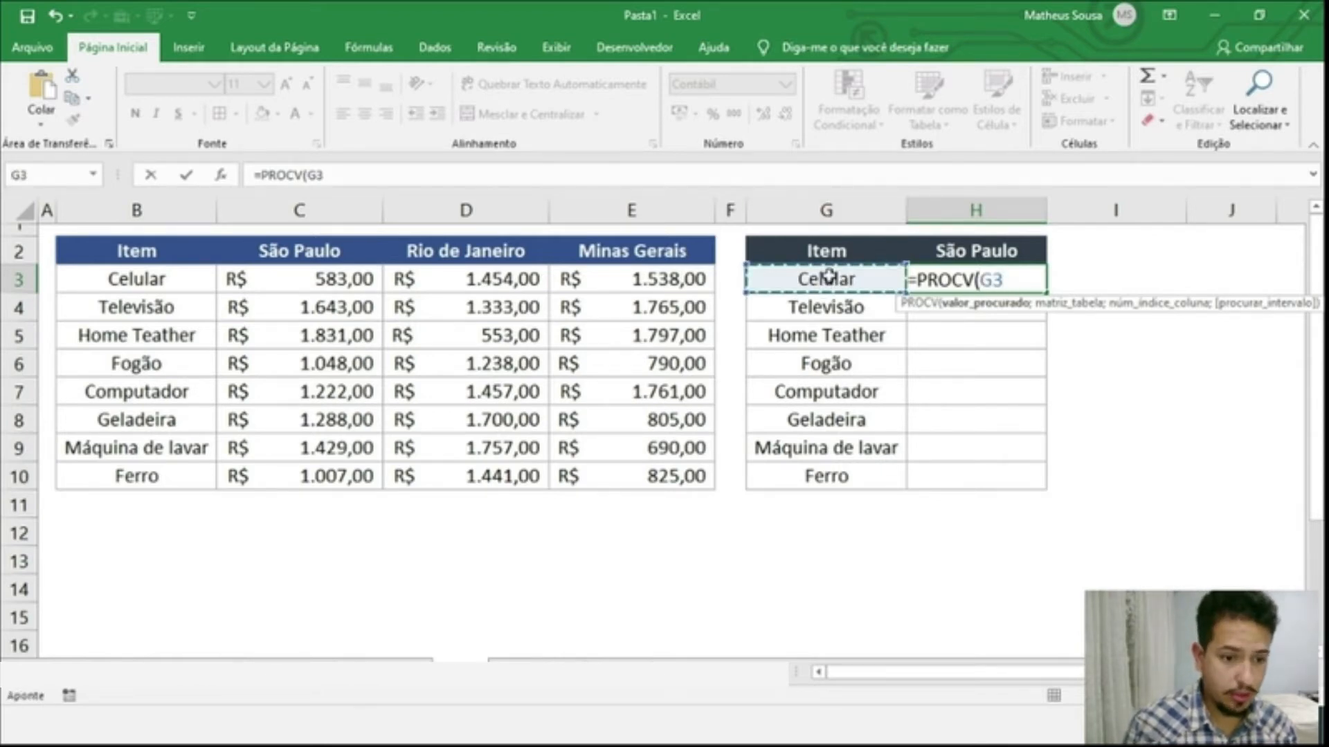
{"action": "type", "text": ";"}
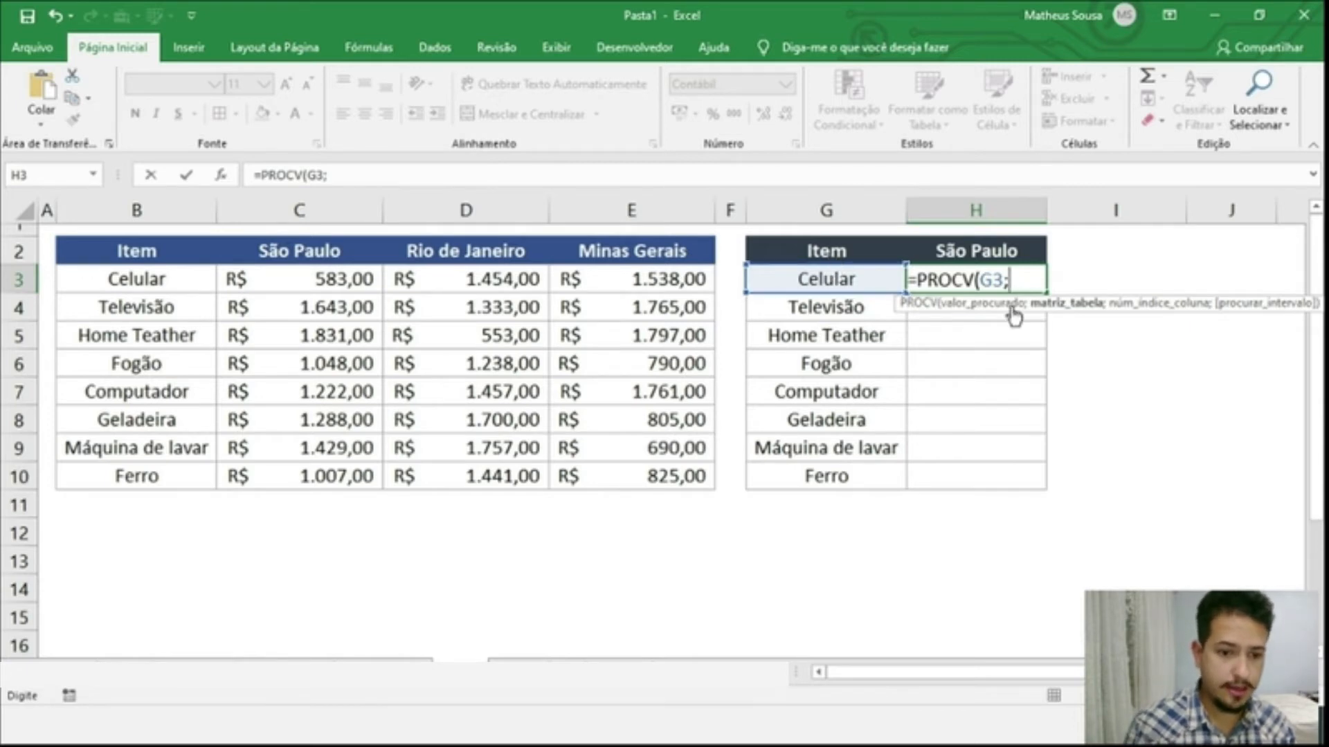
Complete H3's PROCV formula with table range B2:E10, column index 2 and 0 for exact match, and enter it.
{"action": "left_click_drag", "start_coordinate": [1132, 311], "coordinate": [894, 526]}
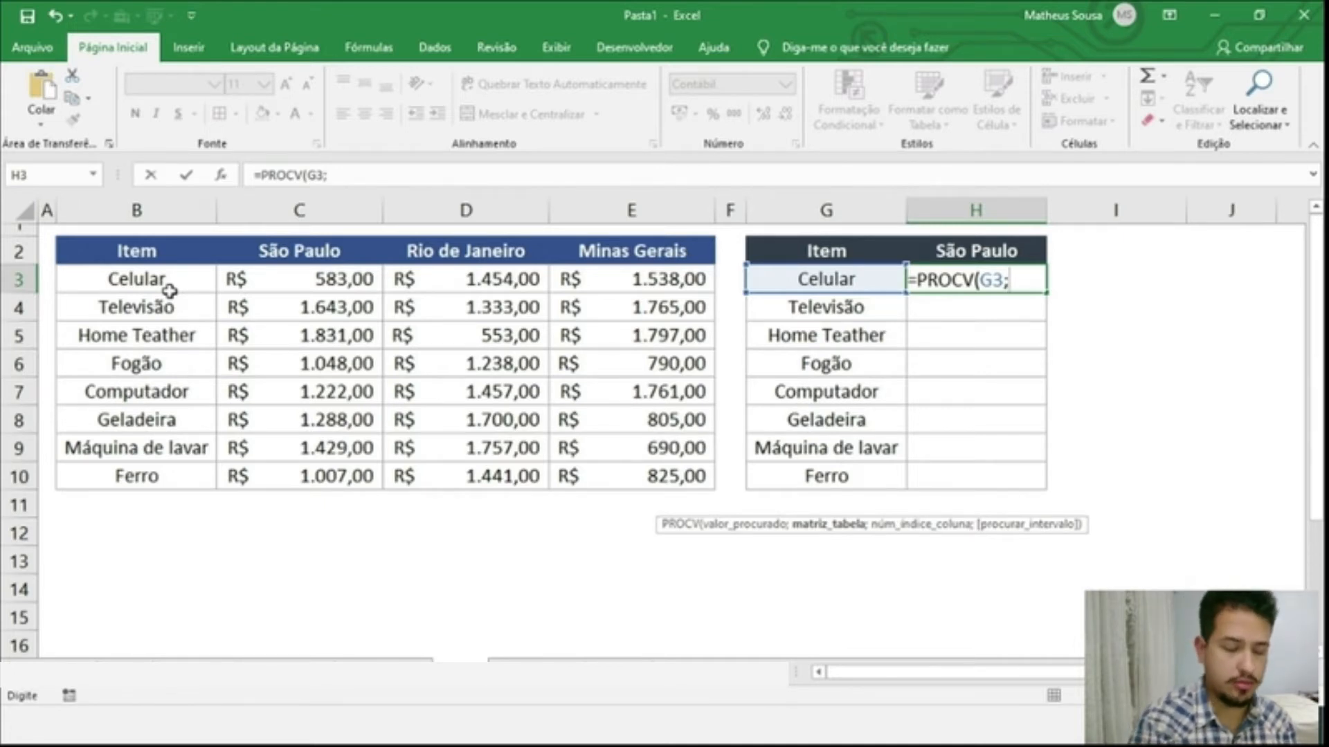
{"action": "left_click_drag", "start_coordinate": [177, 252], "coordinate": [706, 476]}
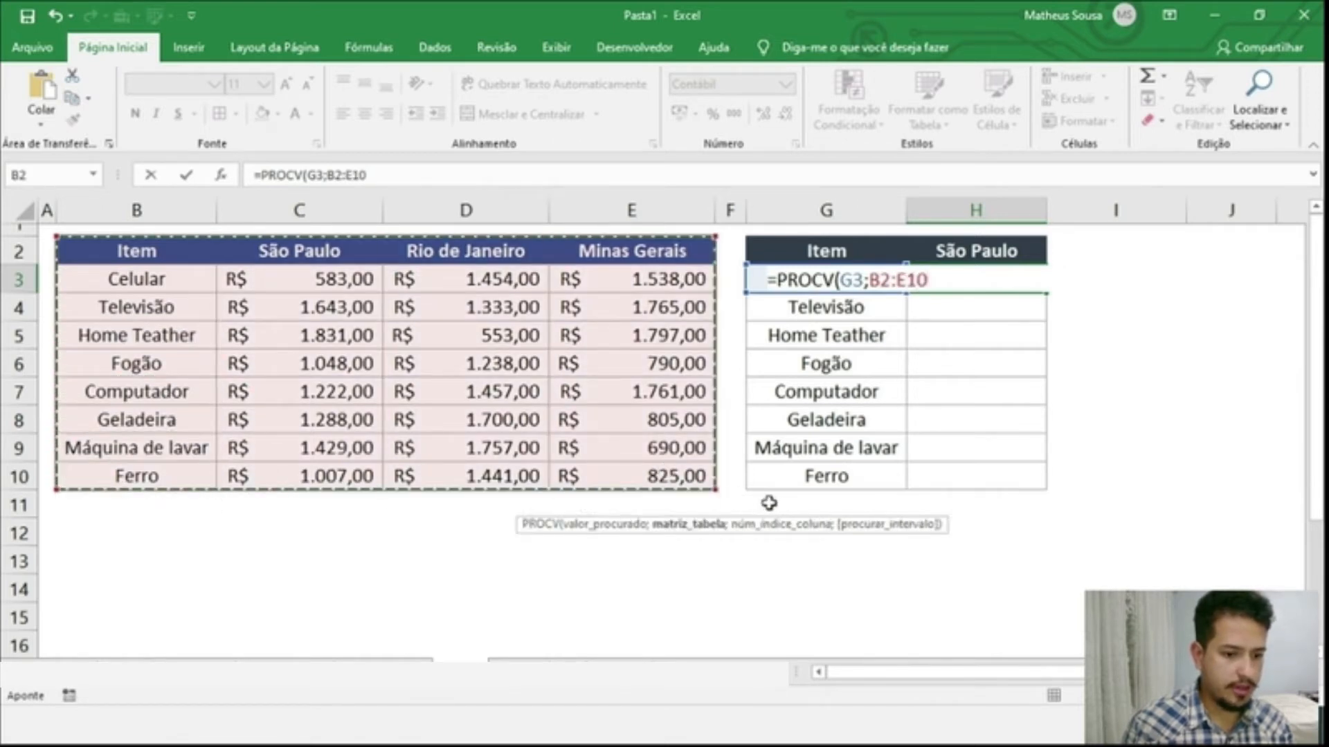
{"action": "type", "text": ";"}
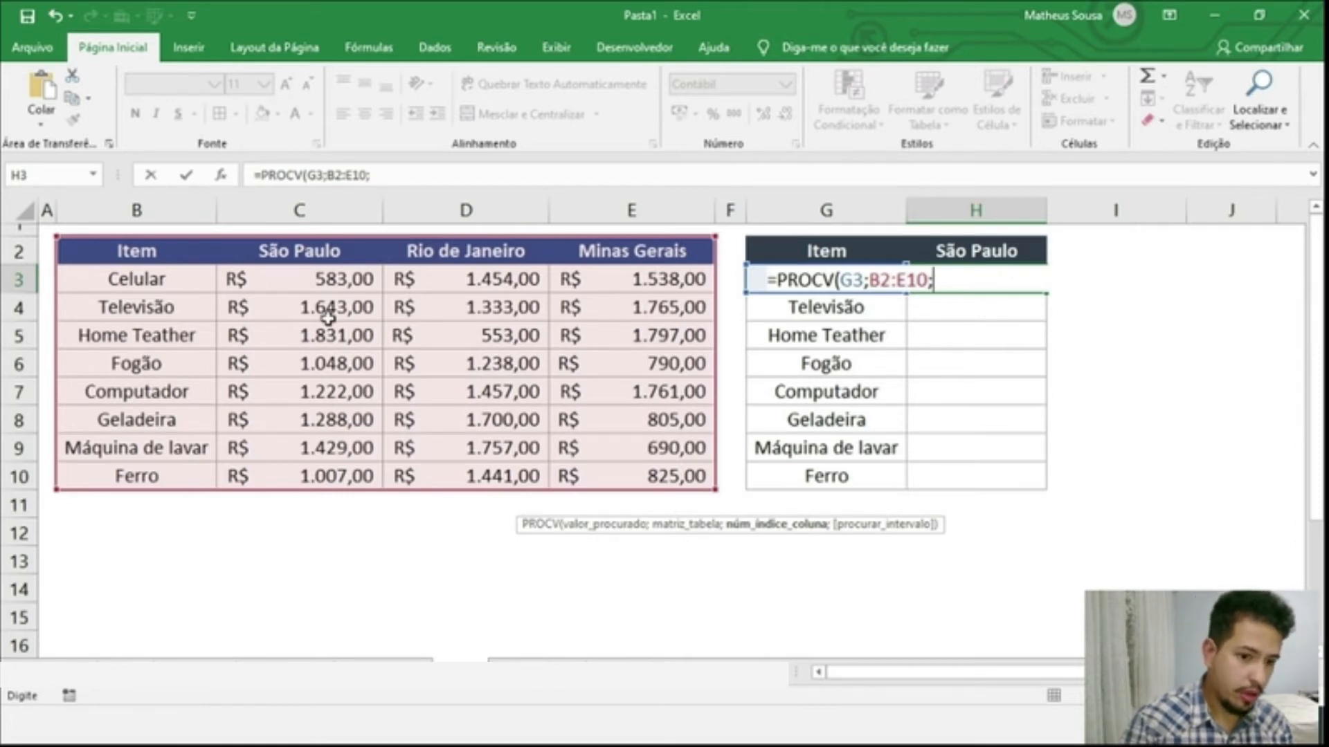
{"action": "type", "text": ";"}
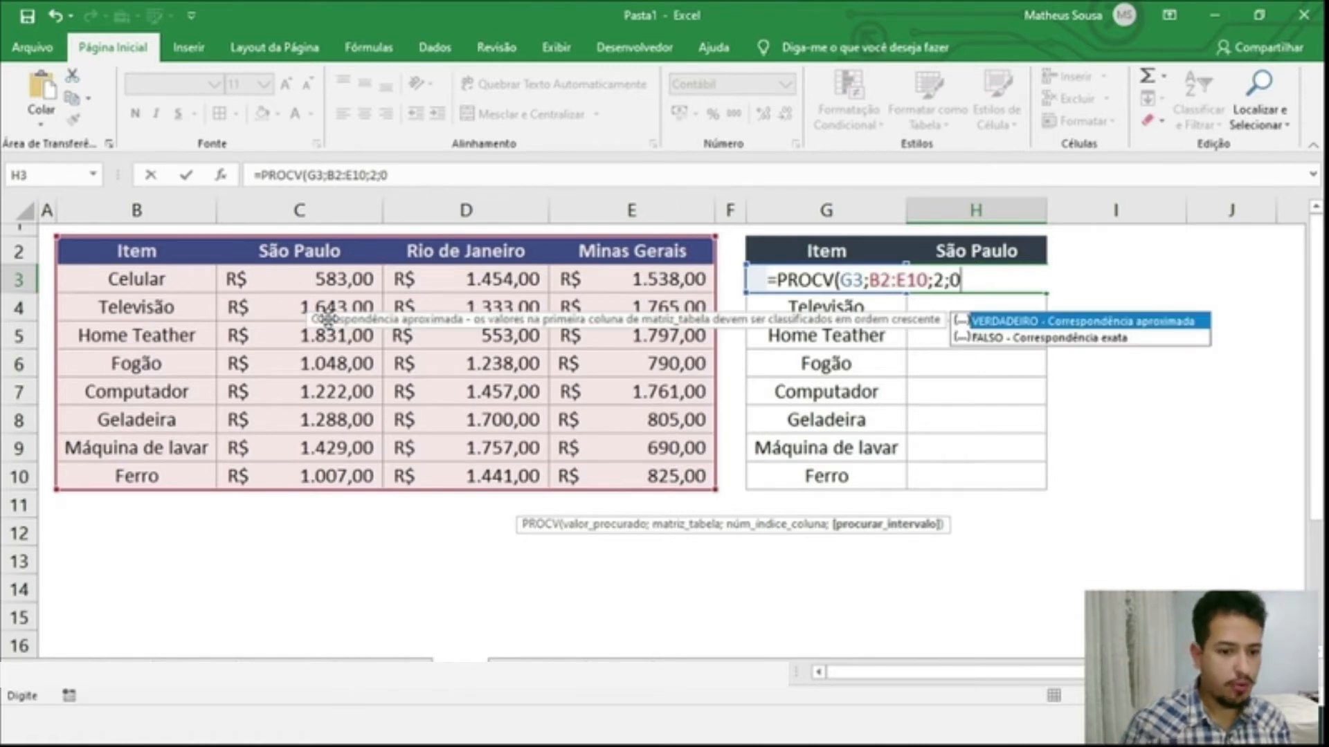
{"action": "type", "text": "0"}
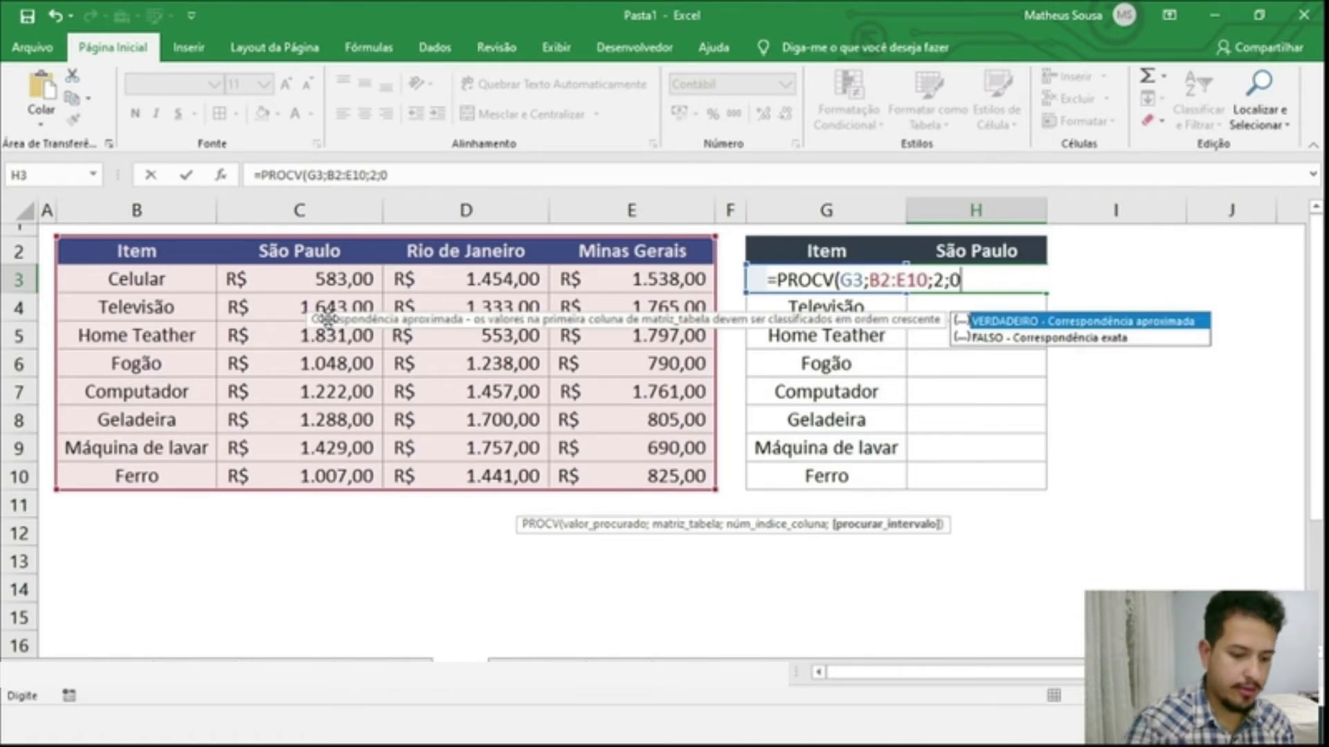
{"action": "type", "text": ")"}
{"action": "key", "text": "Return"}
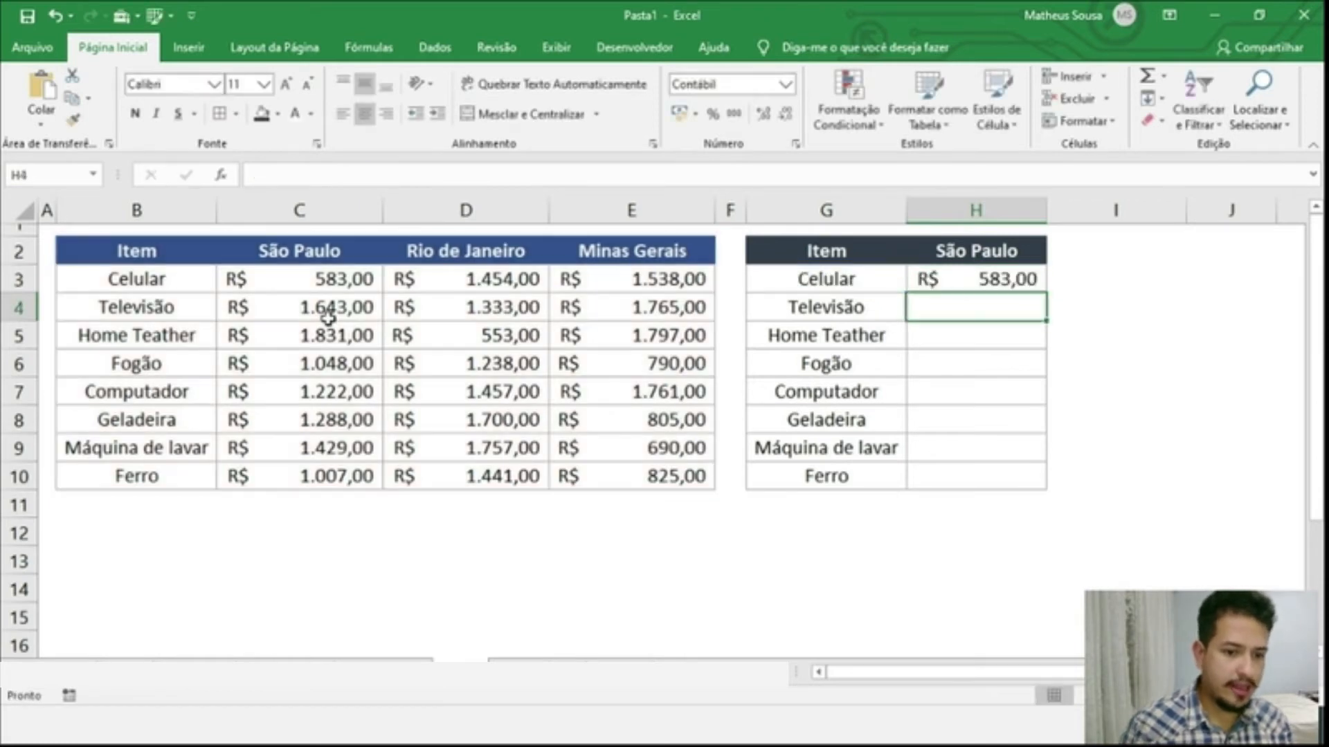
Review the PROCV formula in H3 and the remaining items in column G that still need São Paulo prices.
{"action": "left_click", "coordinate": [1014, 280]}
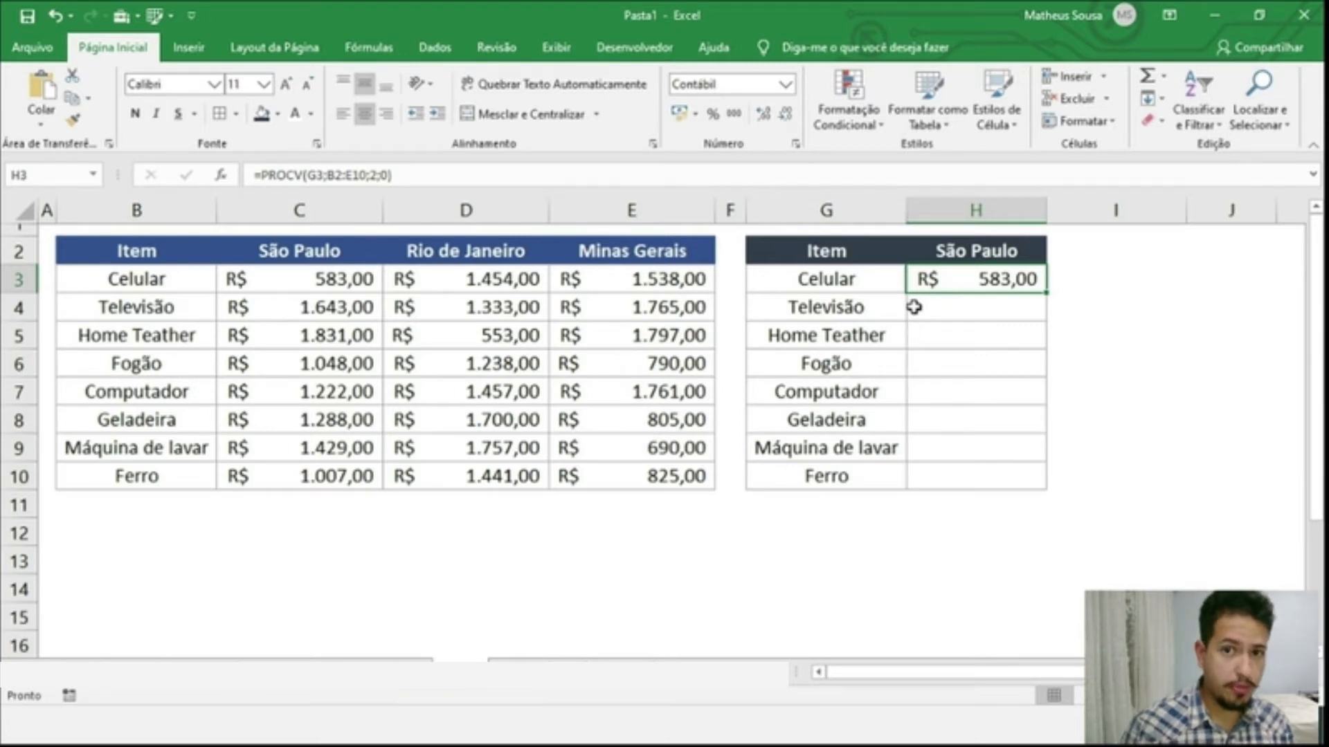
{"action": "left_click", "coordinate": [864, 307]}
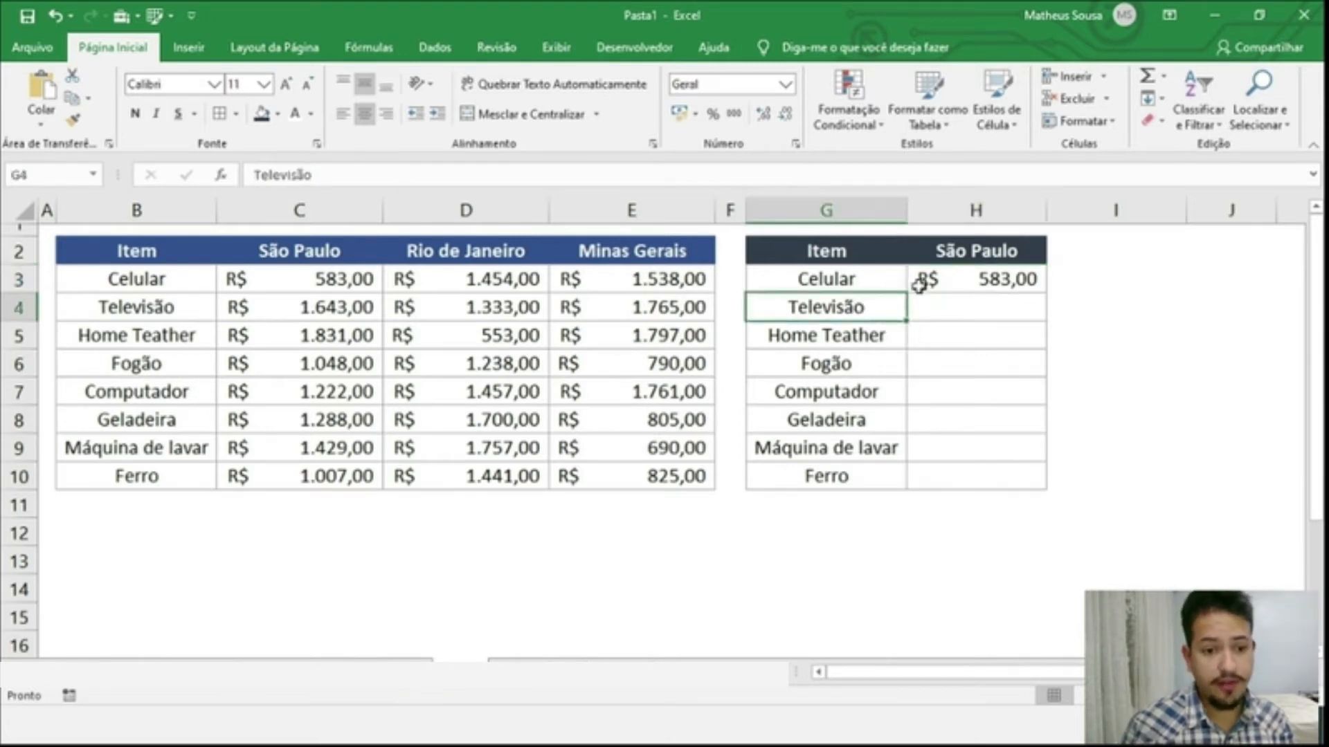
{"action": "left_click", "coordinate": [947, 257]}
{"action": "left_click", "coordinate": [858, 361]}
{"action": "left_click", "coordinate": [928, 250]}
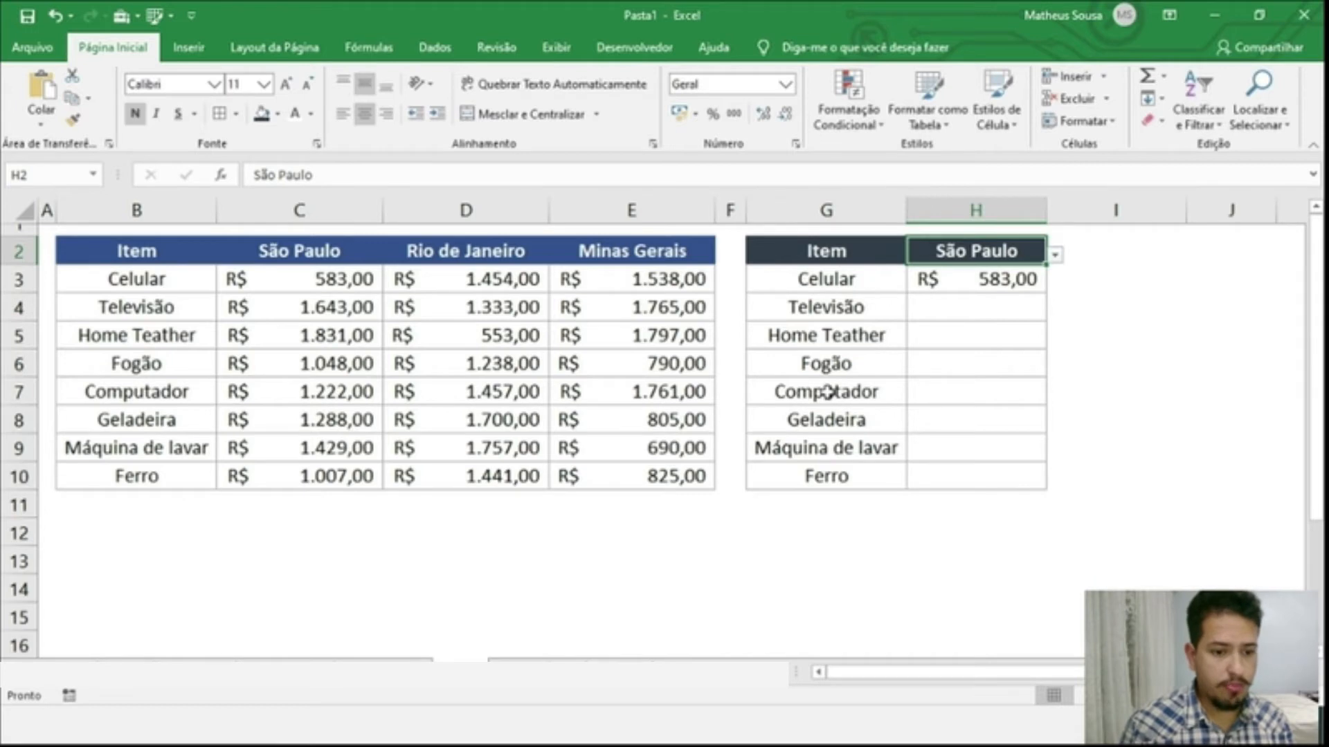
{"action": "left_click", "coordinate": [828, 392]}
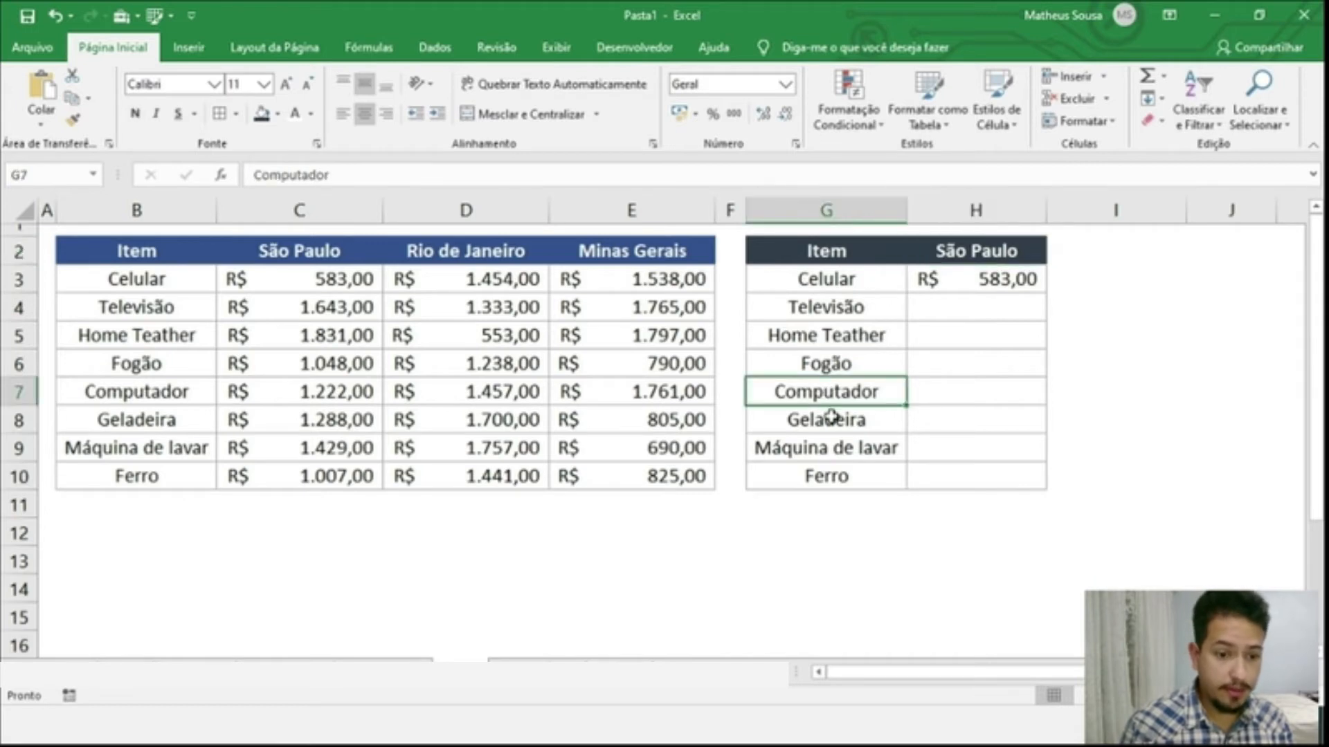
{"action": "left_click", "coordinate": [992, 279]}
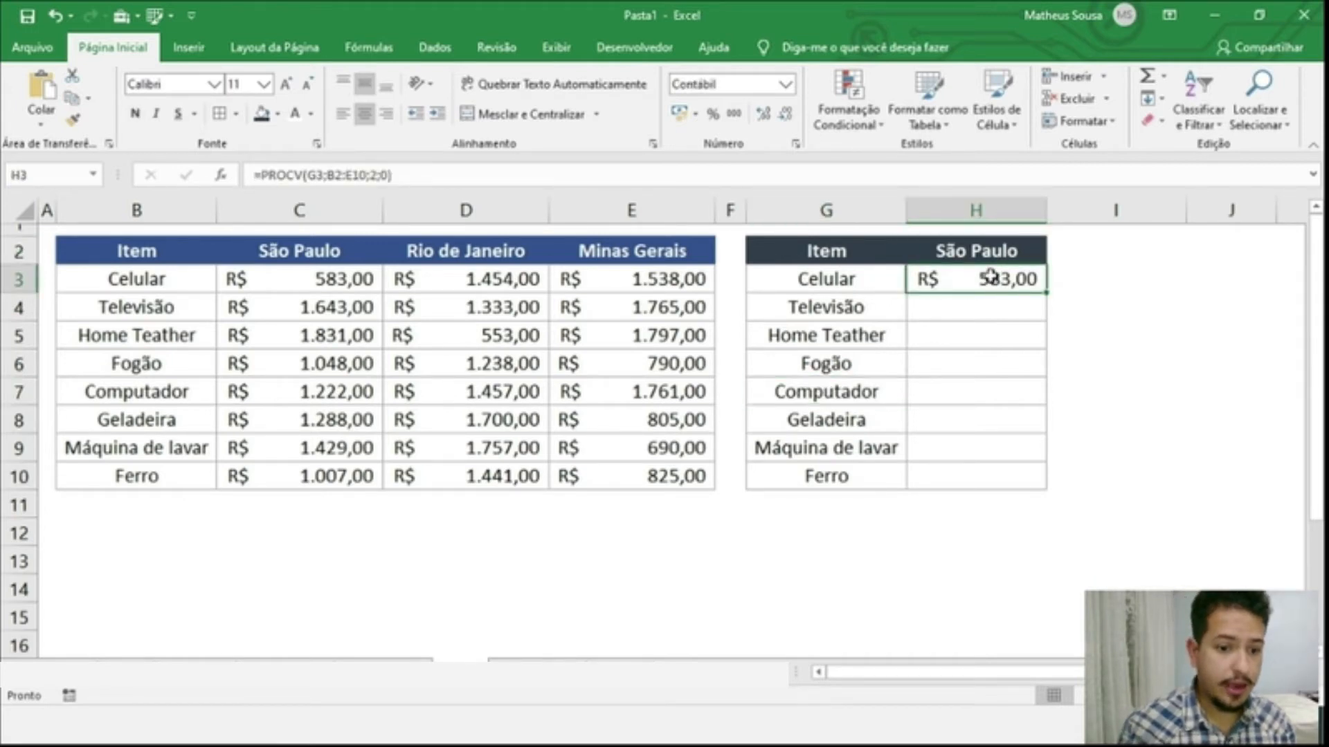
{"action": "left_click", "coordinate": [845, 288]}
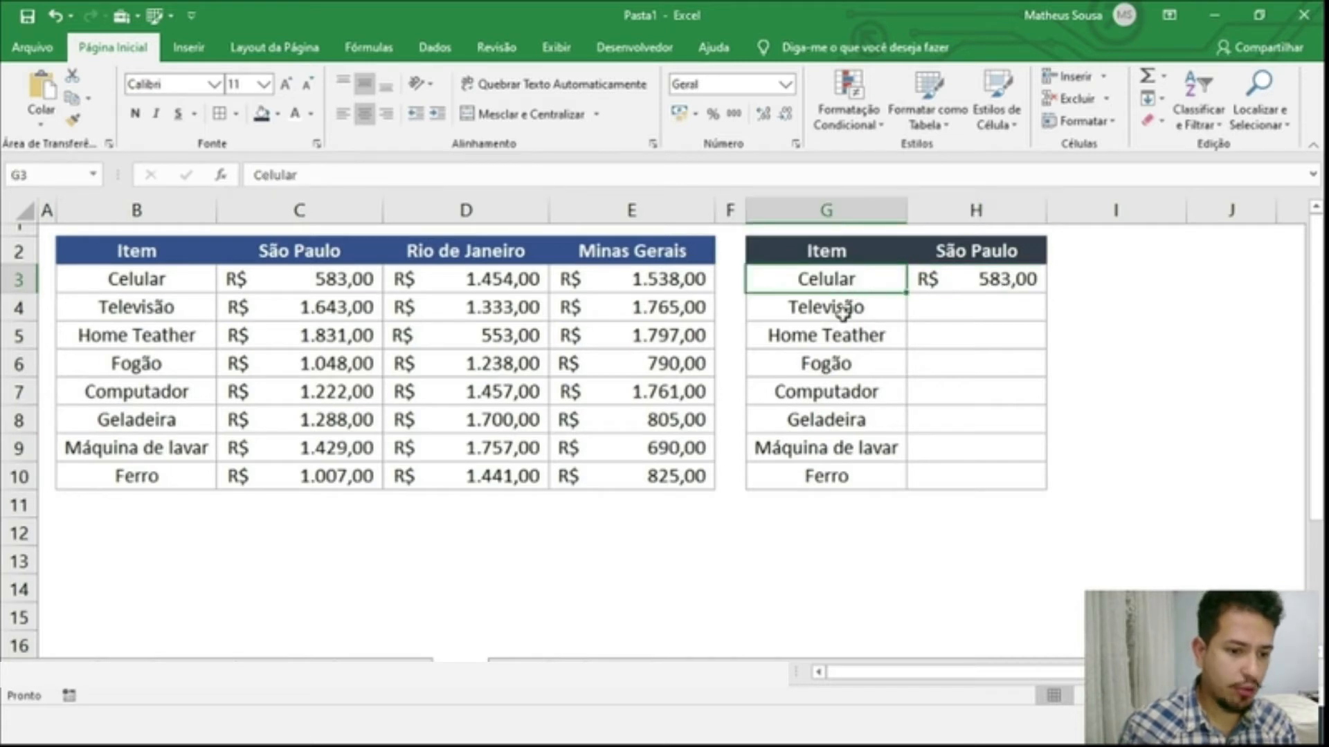
{"action": "left_click", "coordinate": [845, 304]}
{"action": "left_click", "coordinate": [851, 363]}
{"action": "left_click", "coordinate": [863, 423]}
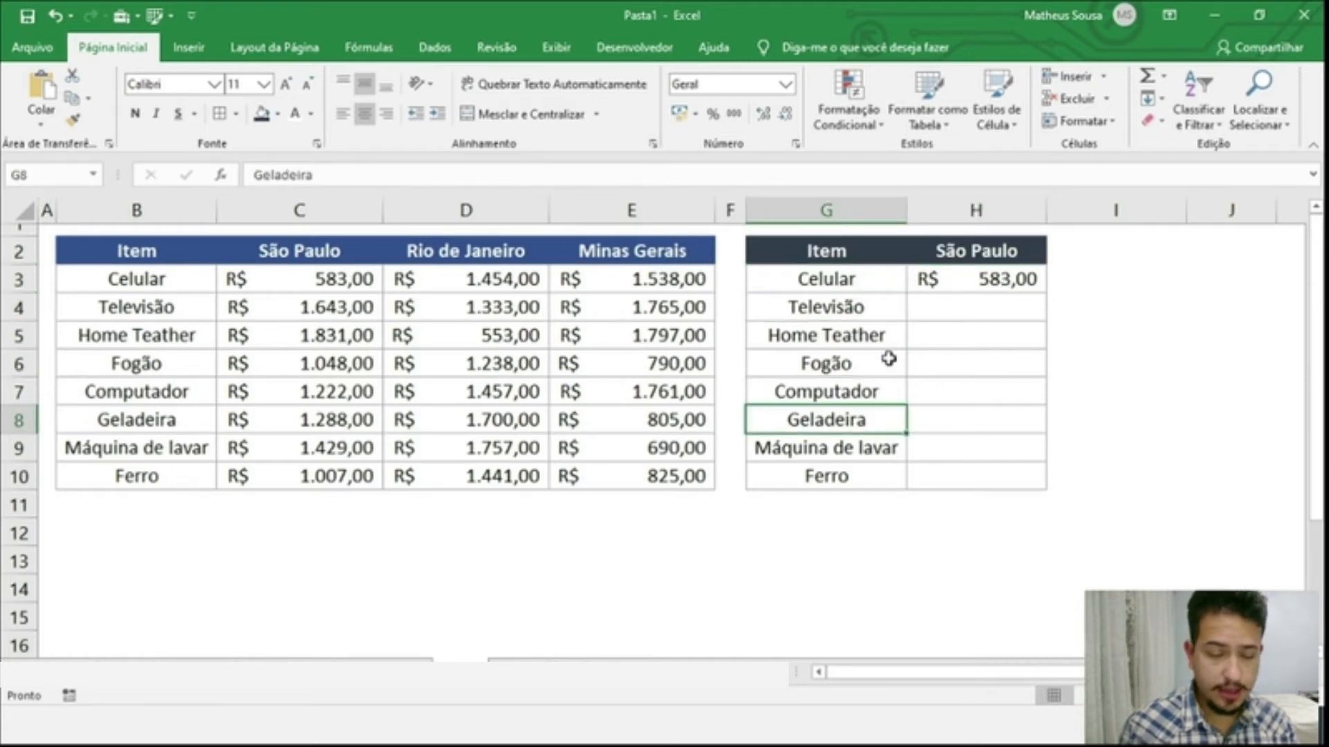
Fill the PROCV formula from H3 down through H10 for the remaining items.
{"action": "left_click", "coordinate": [970, 288]}
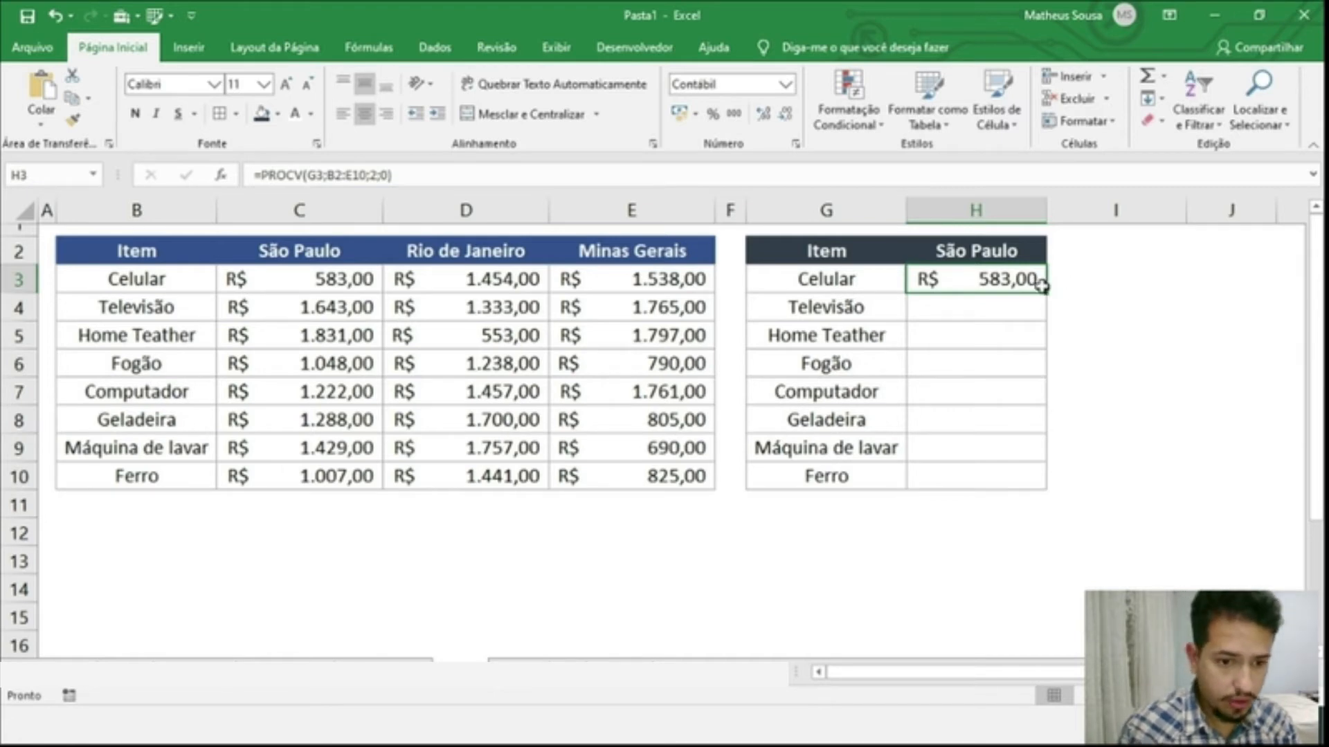
{"action": "key", "text": "Down"}
{"action": "left_click", "coordinate": [1018, 280]}
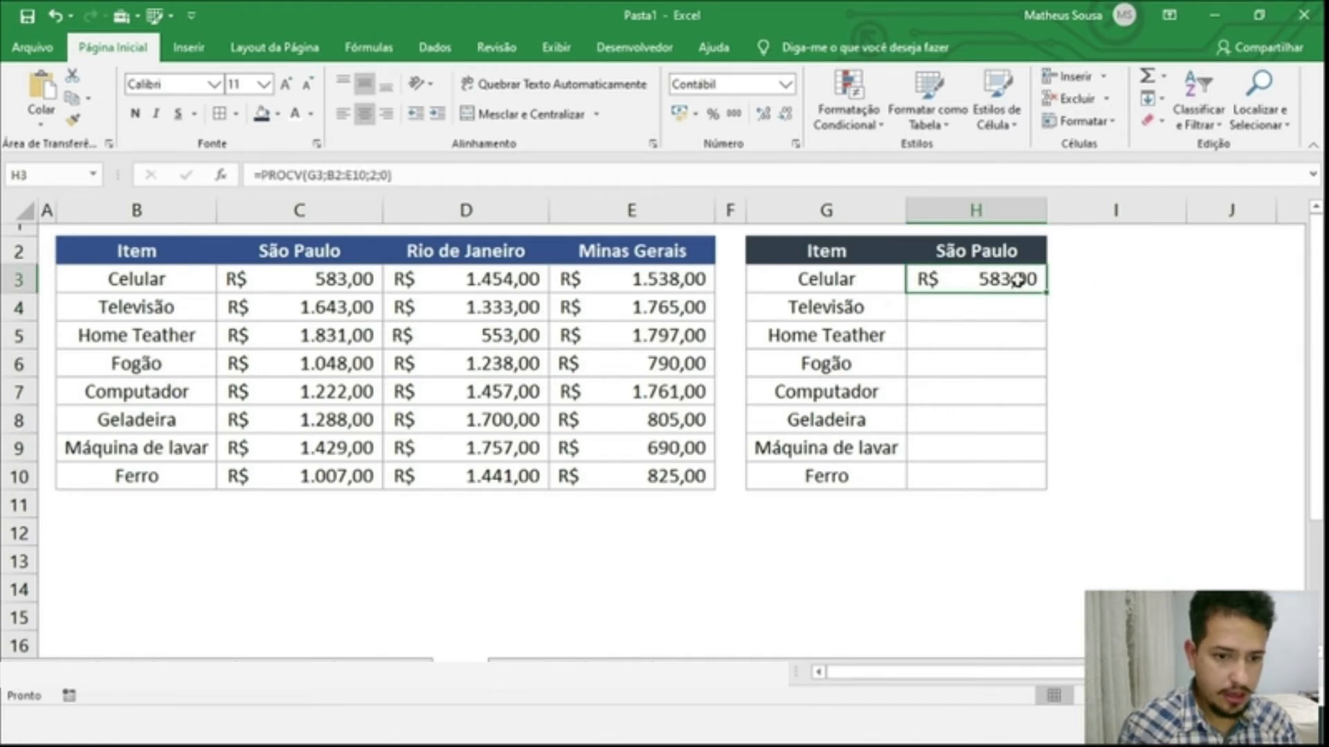
{"action": "left_click_drag", "start_coordinate": [1045, 294], "coordinate": [1038, 481]}
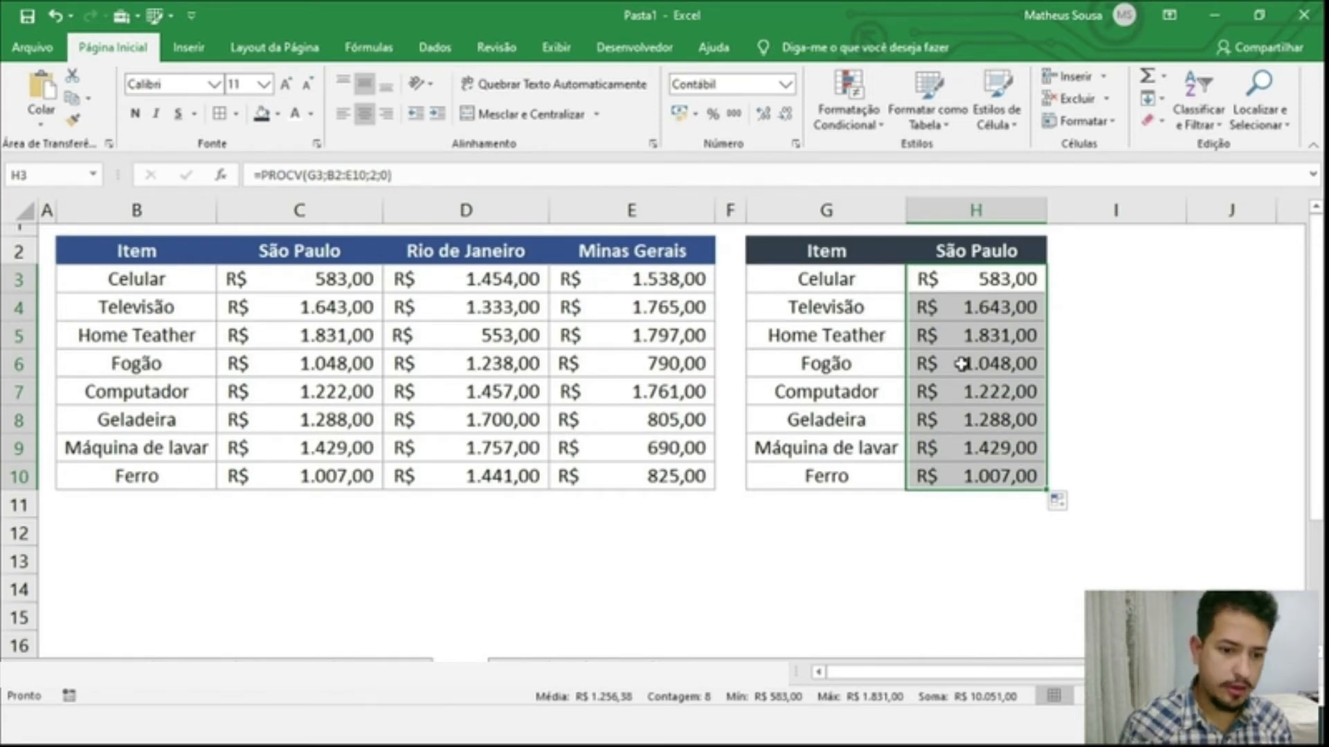
Compare the table range in H3's PROCV formula with the one in the copied formula for Ferro in H10.
{"action": "left_click", "coordinate": [982, 276]}
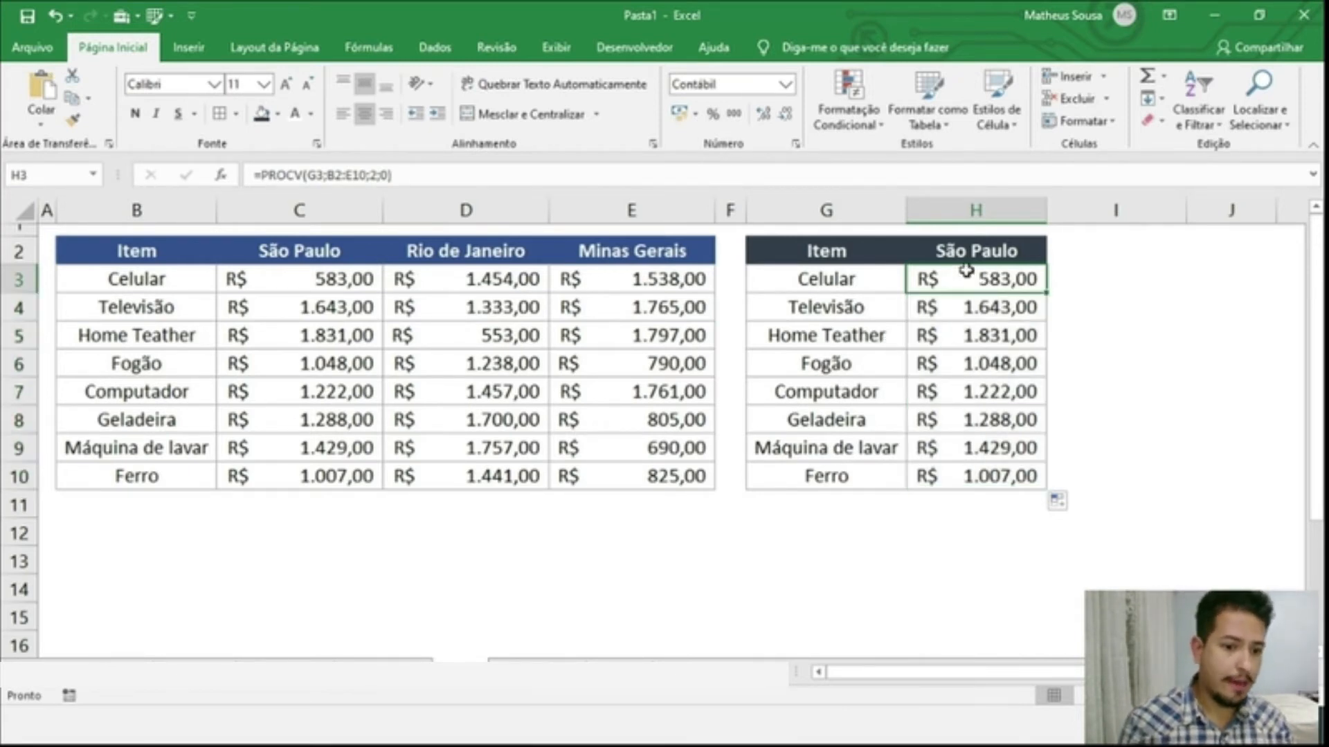
{"action": "double_click", "coordinate": [1003, 275]}
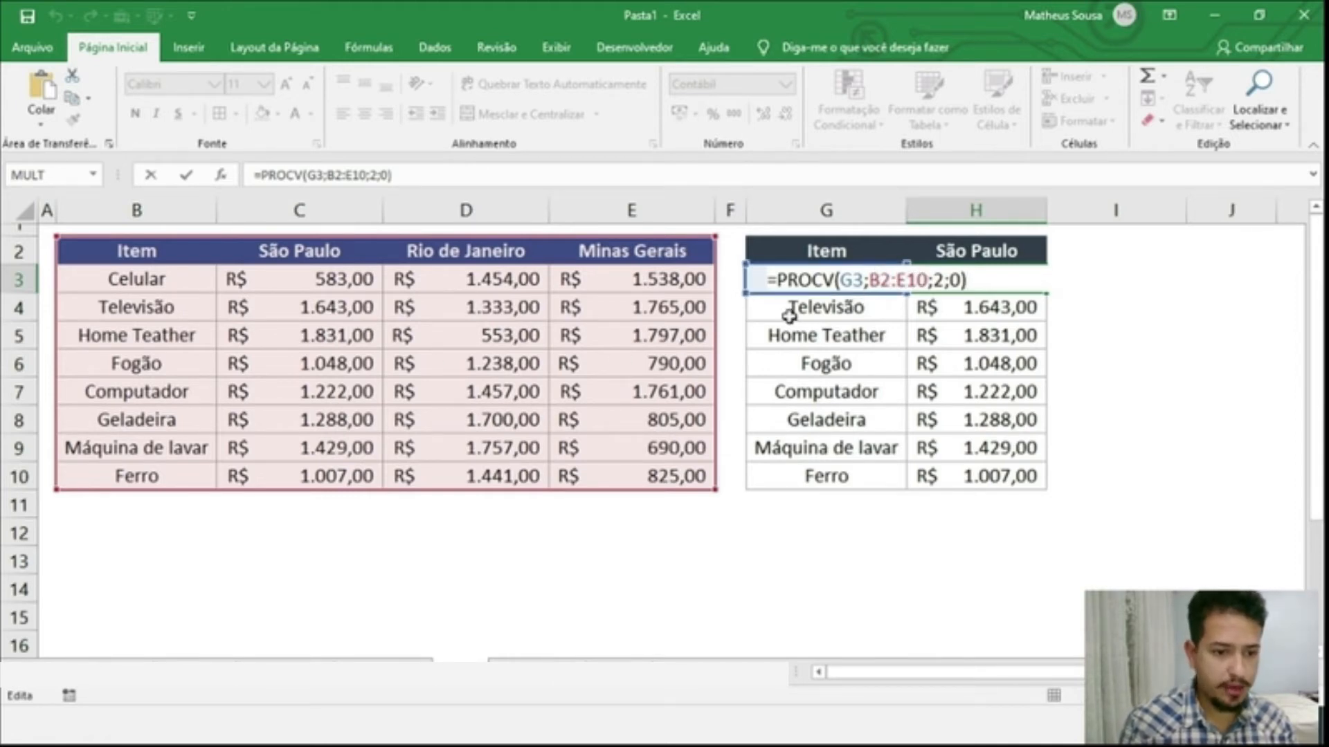
{"action": "left_click_drag", "start_coordinate": [871, 280], "coordinate": [917, 281]}
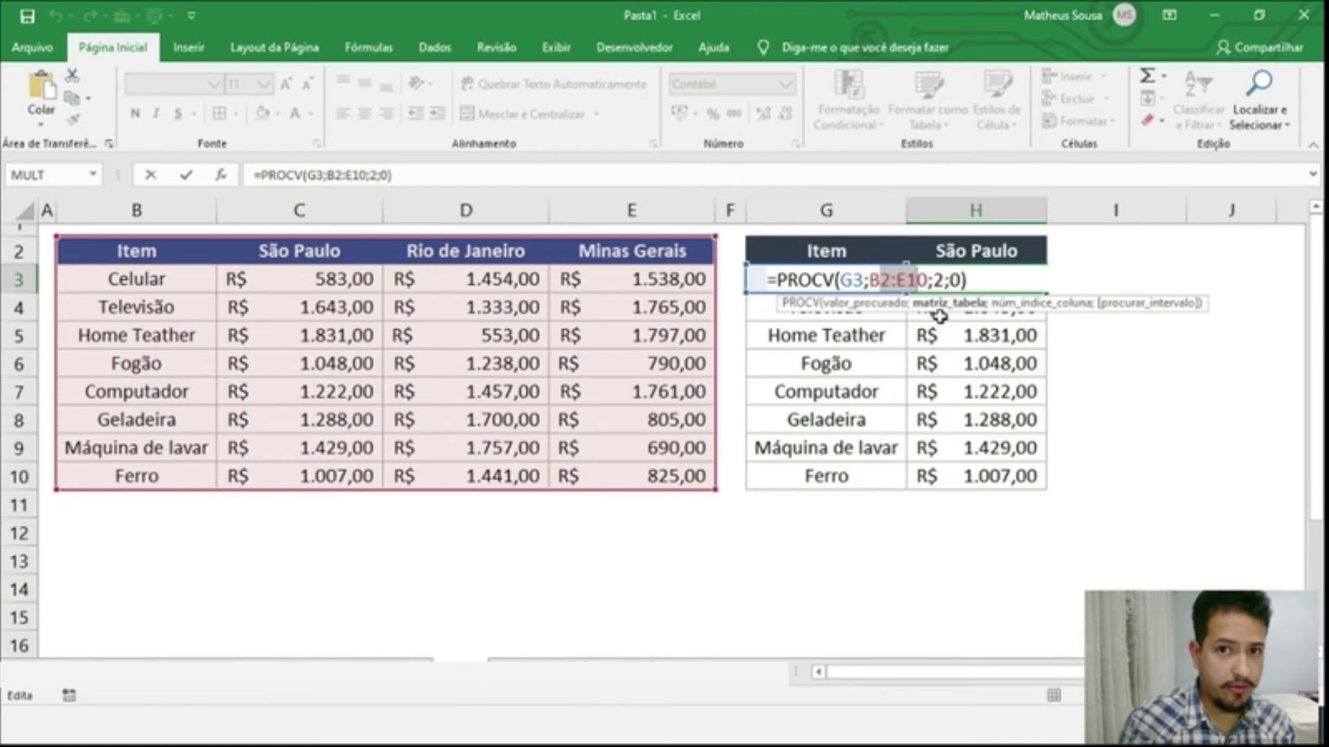
{"action": "key", "text": "ctrl+Return"}
{"action": "left_click", "coordinate": [871, 478]}
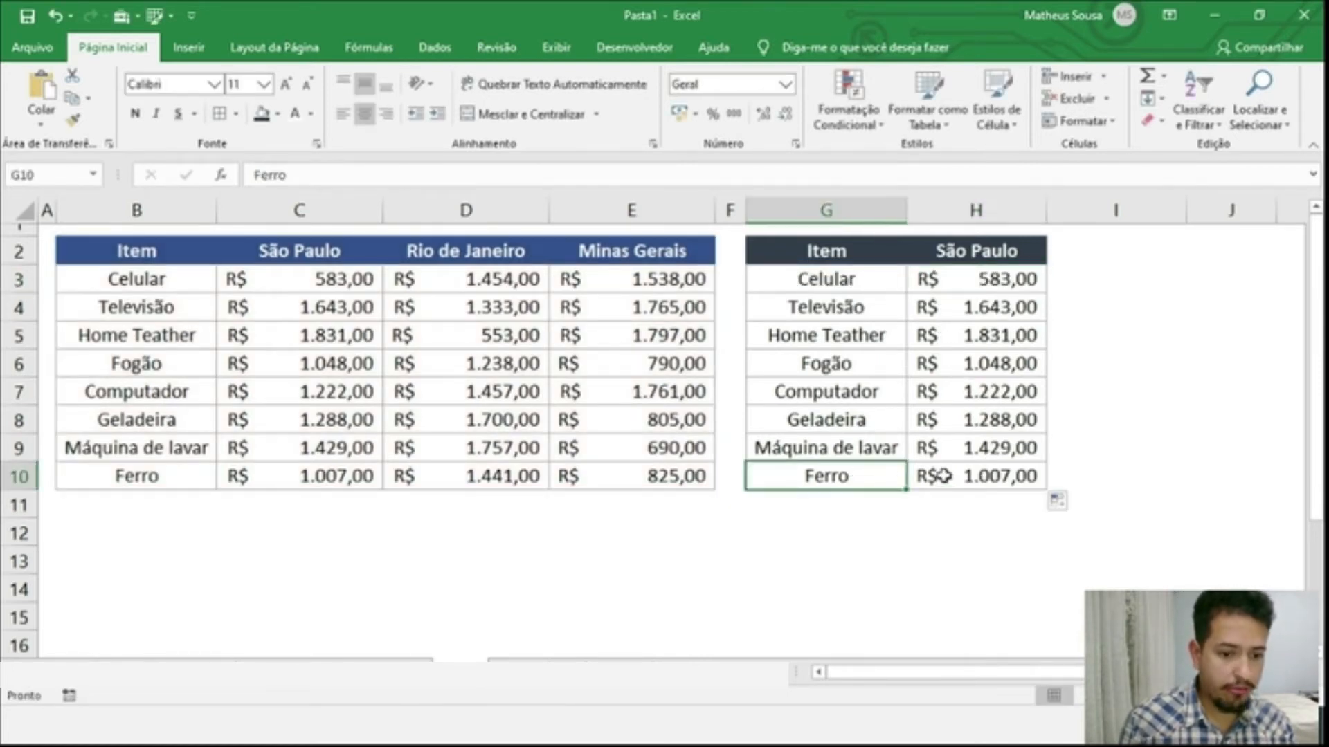
{"action": "left_click", "coordinate": [995, 475]}
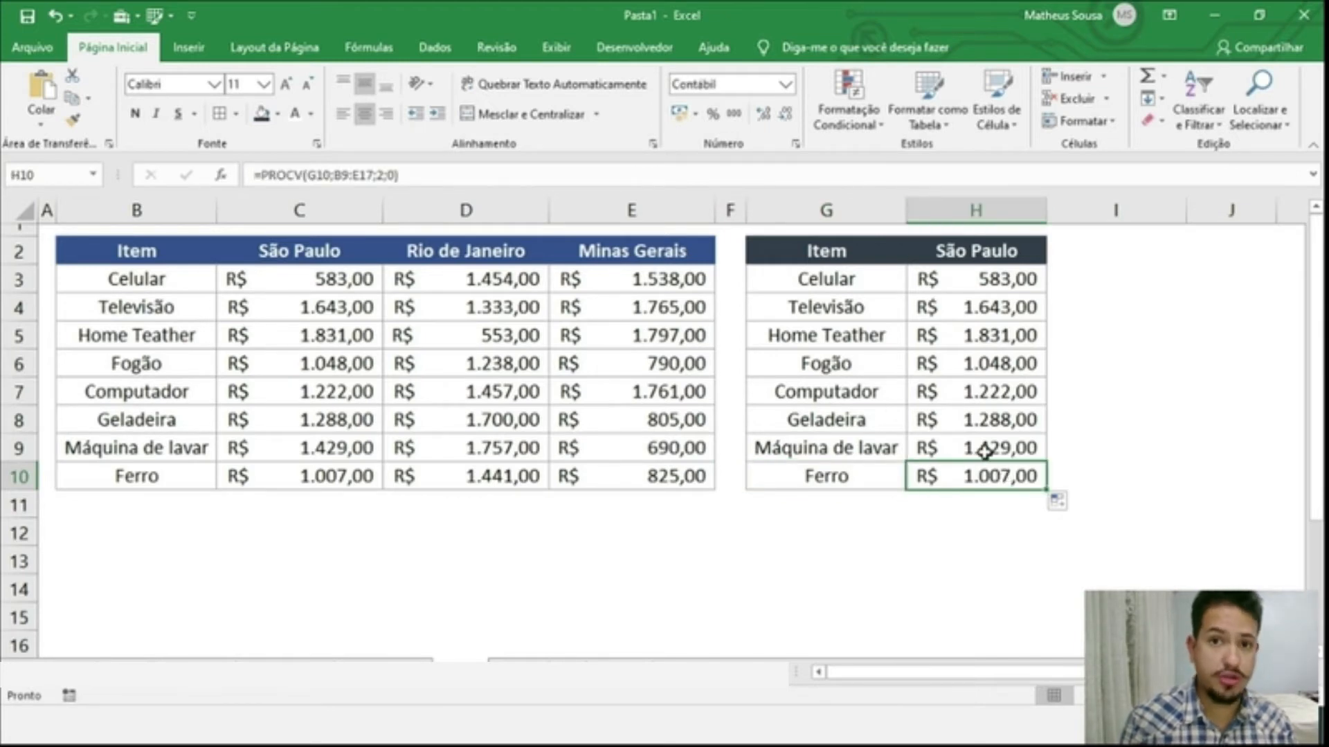
{"action": "double_click", "coordinate": [1001, 470]}
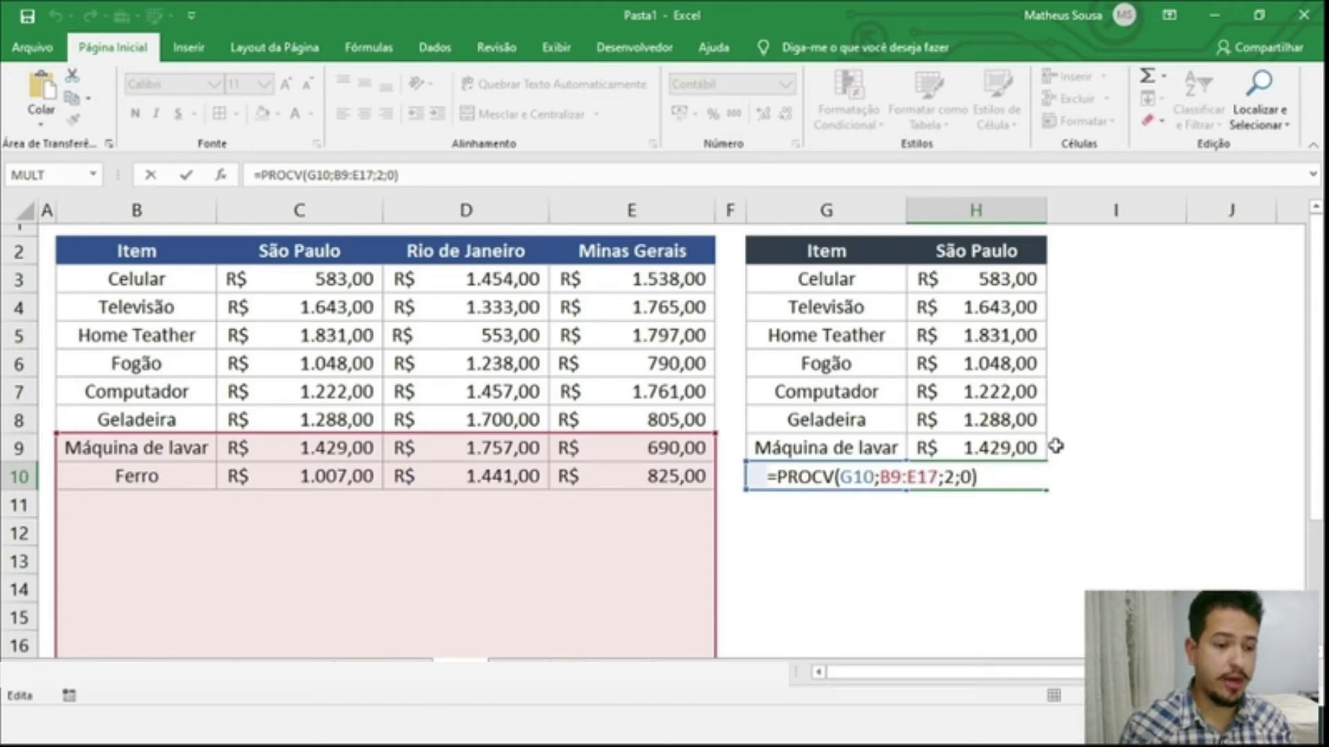
{"action": "key", "text": "ctrl+Return"}
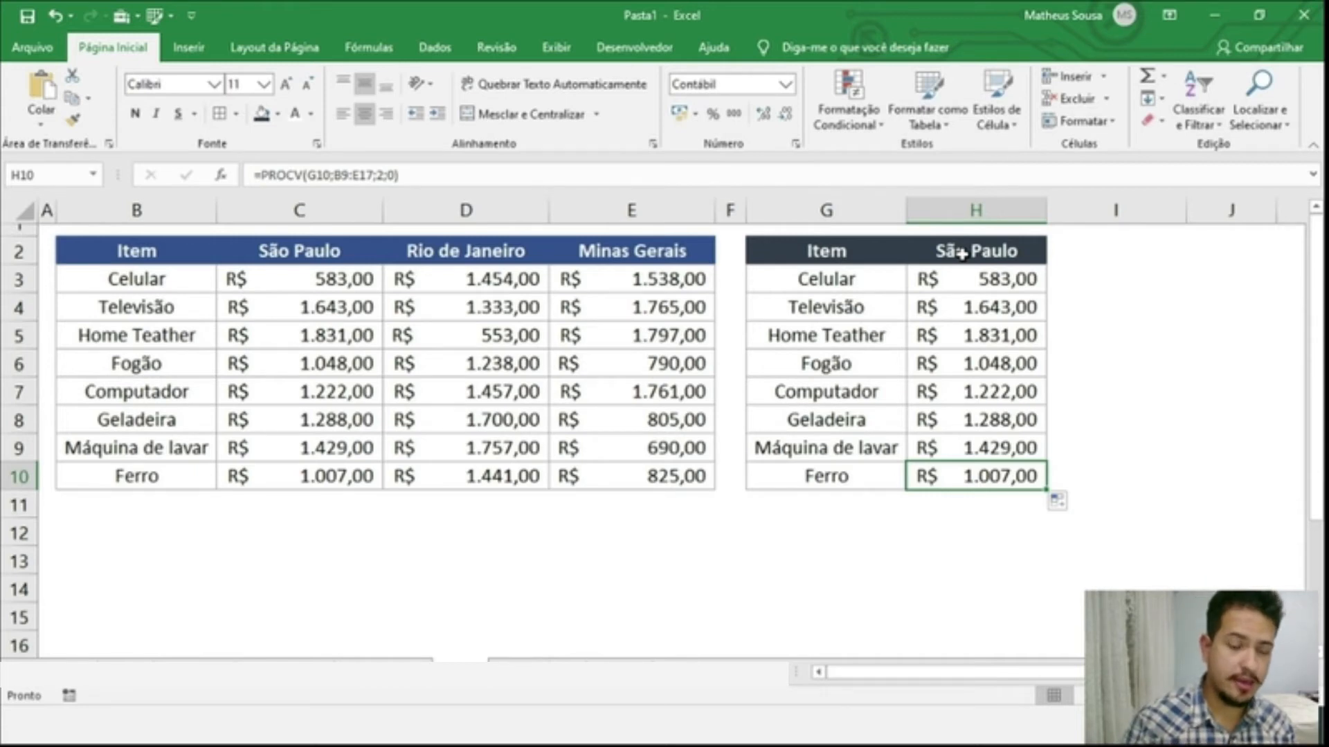
Lock the table range in H3's PROCV formula as the absolute reference $B$2:$E$10 and enter the formula.
{"action": "left_click", "coordinate": [978, 281]}
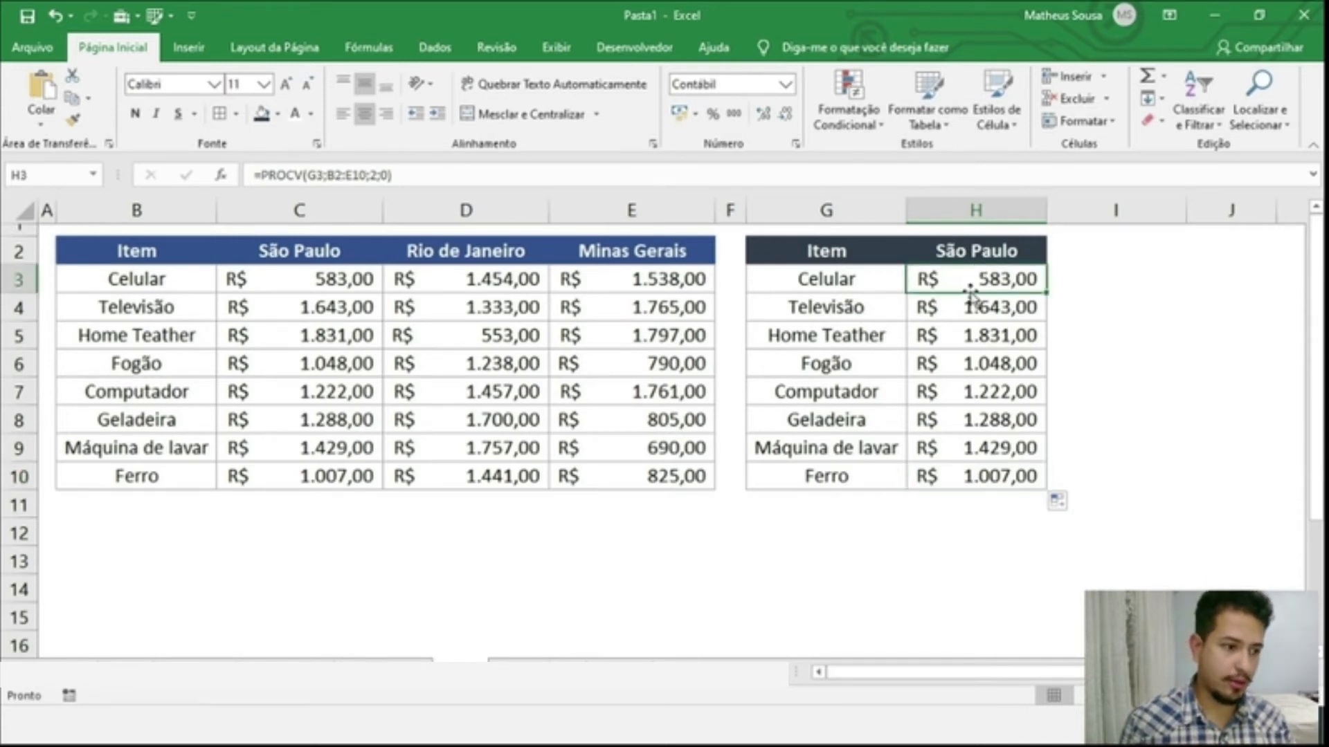
{"action": "double_click", "coordinate": [1011, 280]}
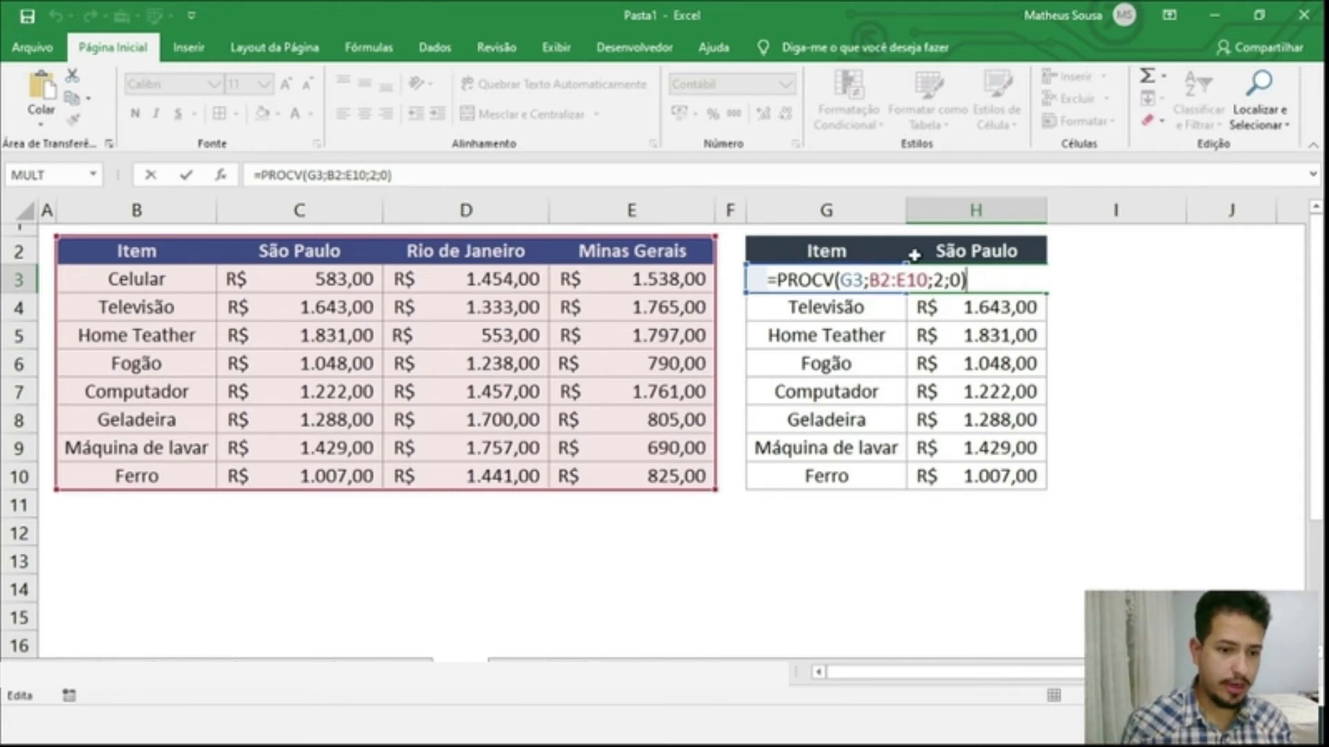
{"action": "left_click", "coordinate": [854, 279]}
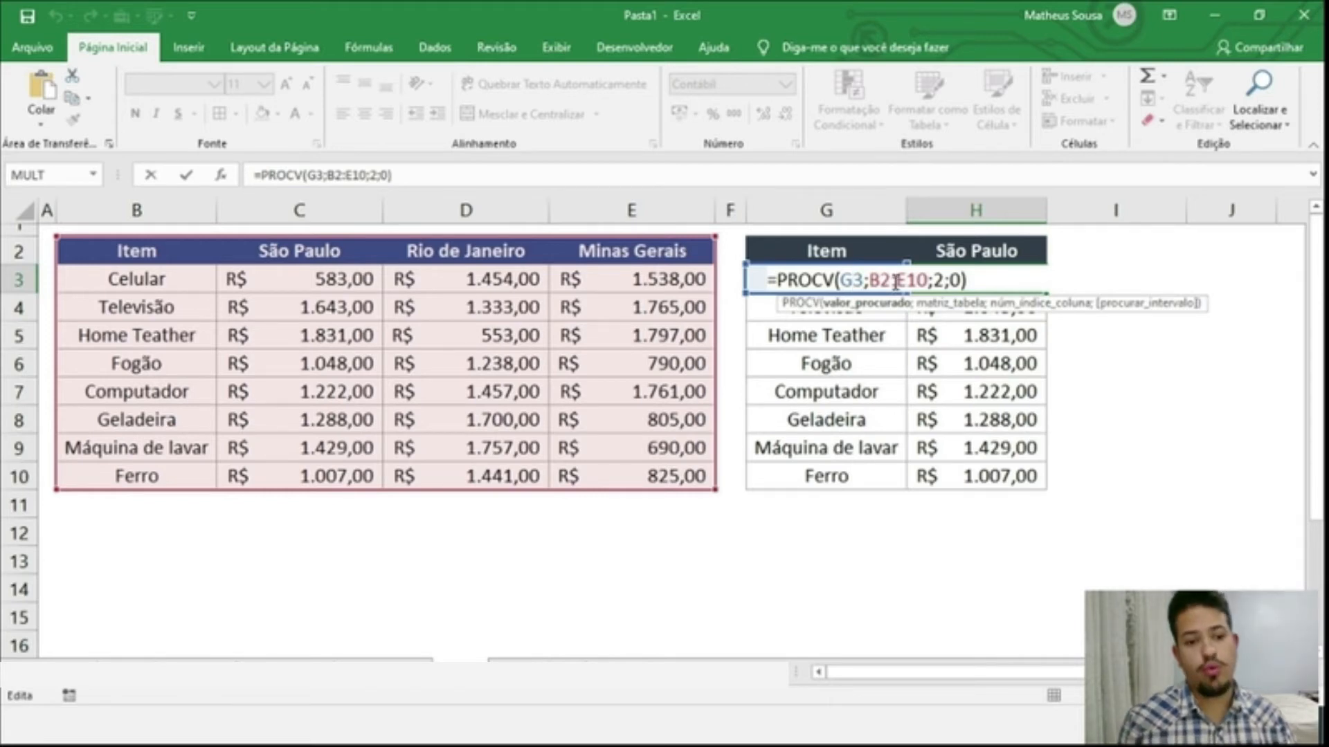
{"action": "left_click_drag", "start_coordinate": [927, 279], "coordinate": [876, 280]}
{"action": "left_click", "coordinate": [870, 280]}
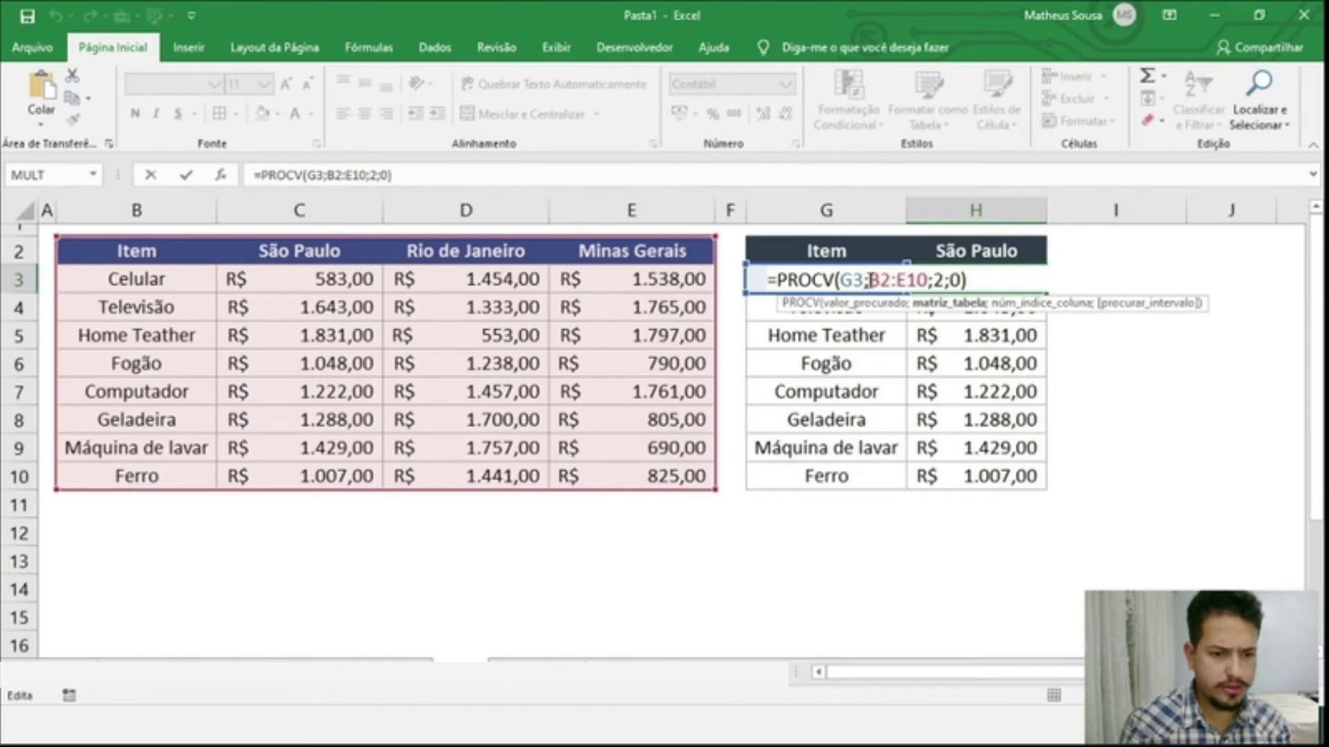
{"action": "left_click_drag", "start_coordinate": [870, 280], "coordinate": [918, 280]}
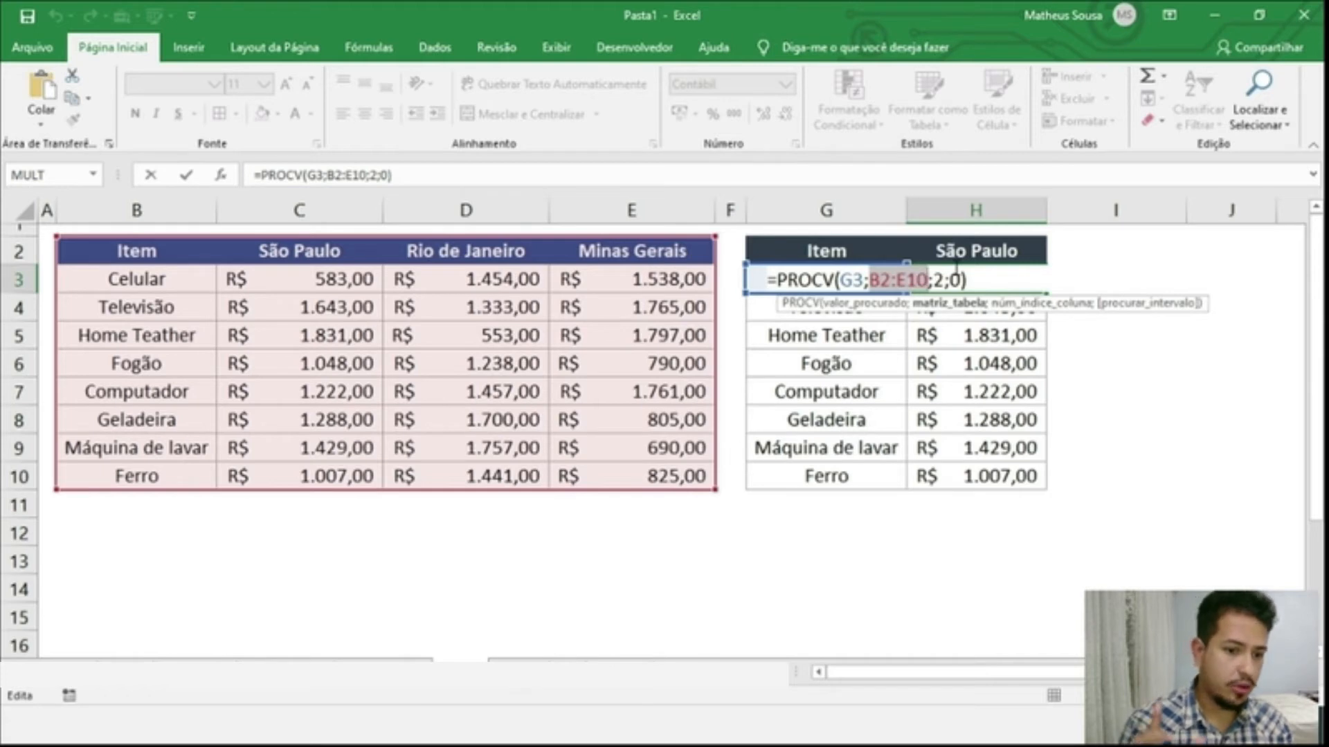
{"action": "key", "text": "F4"}
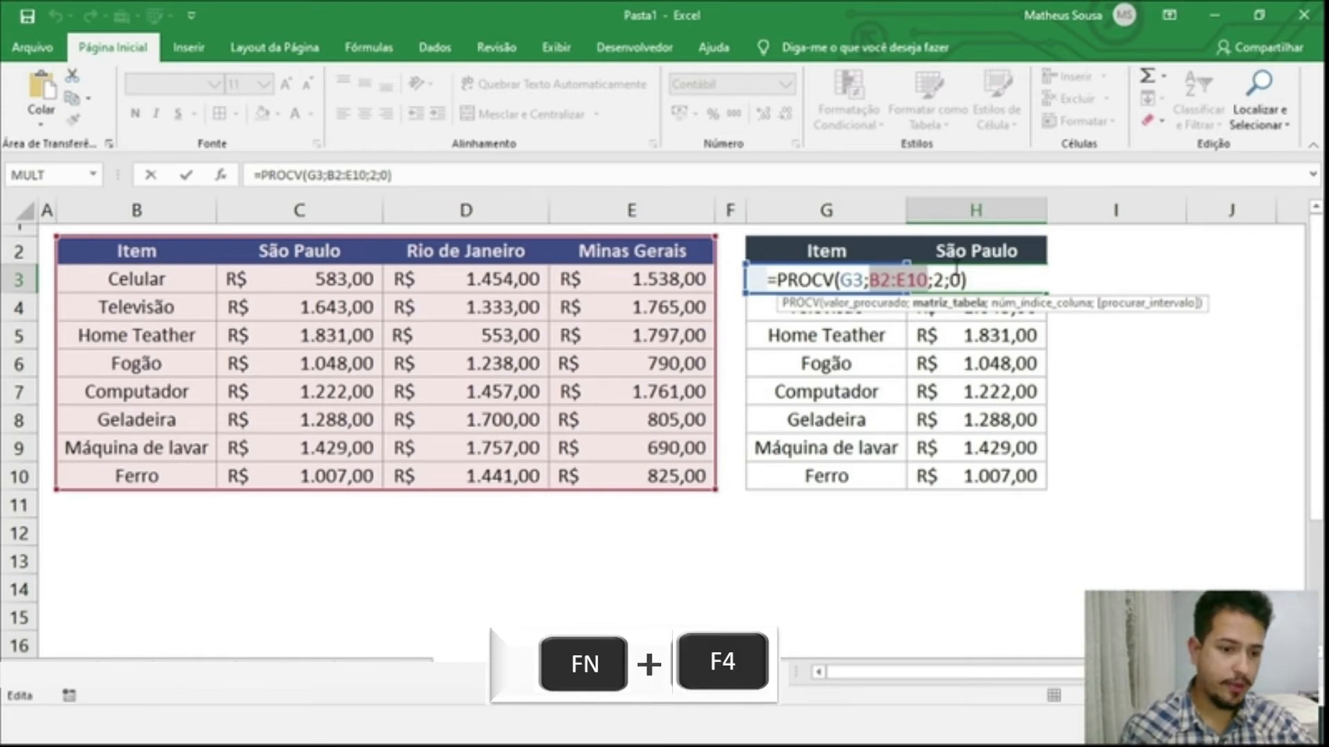
{"action": "key", "text": "F4"}
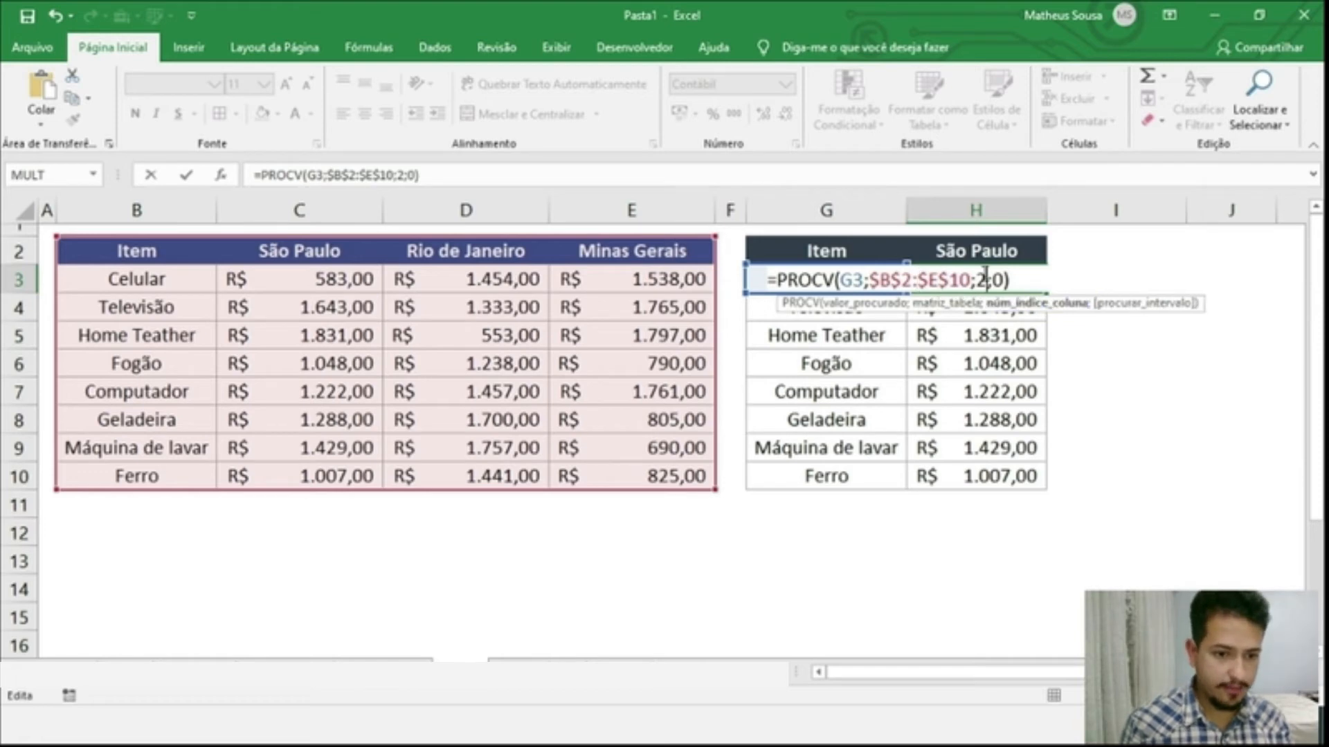
{"action": "key", "text": "Return"}
Fill the locked-range PROCV formula from H3 down through H10 and check the copied formula for Ferro.
{"action": "left_click", "coordinate": [1003, 282]}
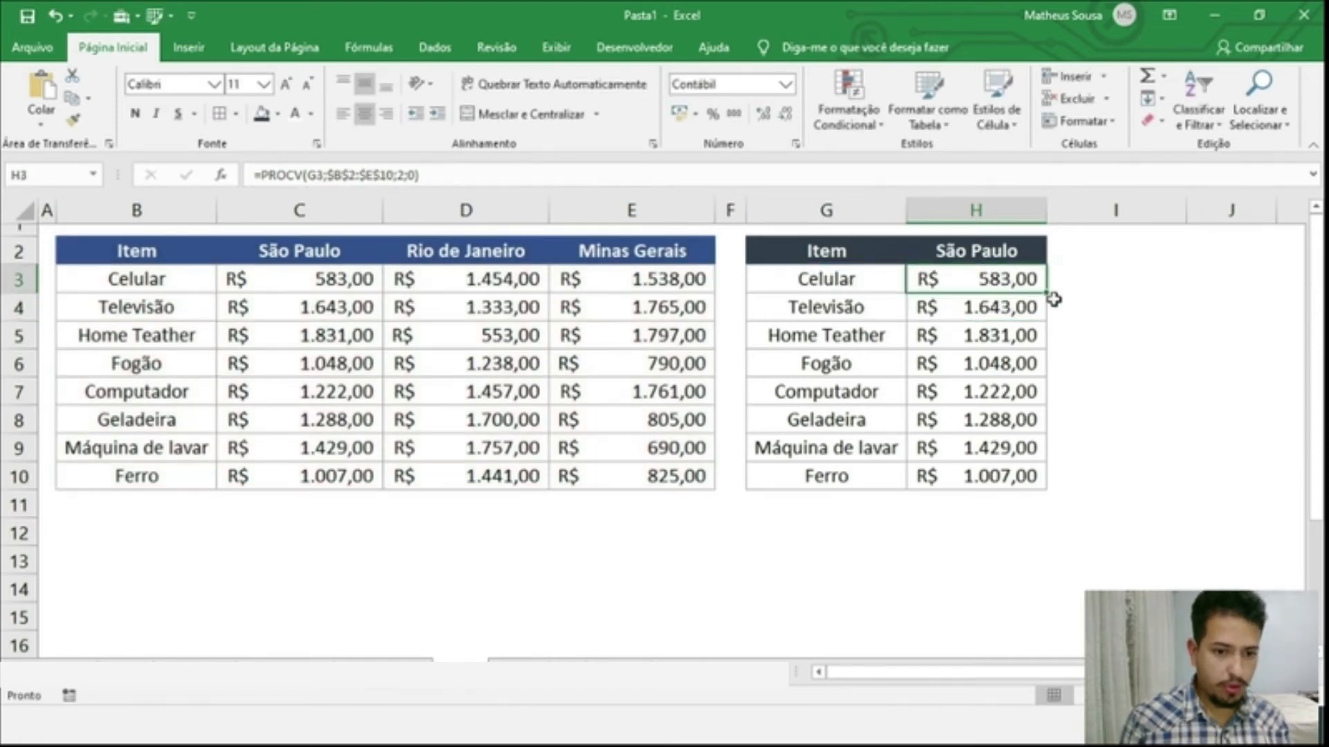
{"action": "left_click_drag", "start_coordinate": [1046, 291], "coordinate": [1047, 488]}
{"action": "left_click", "coordinate": [969, 419]}
{"action": "double_click", "coordinate": [984, 476]}
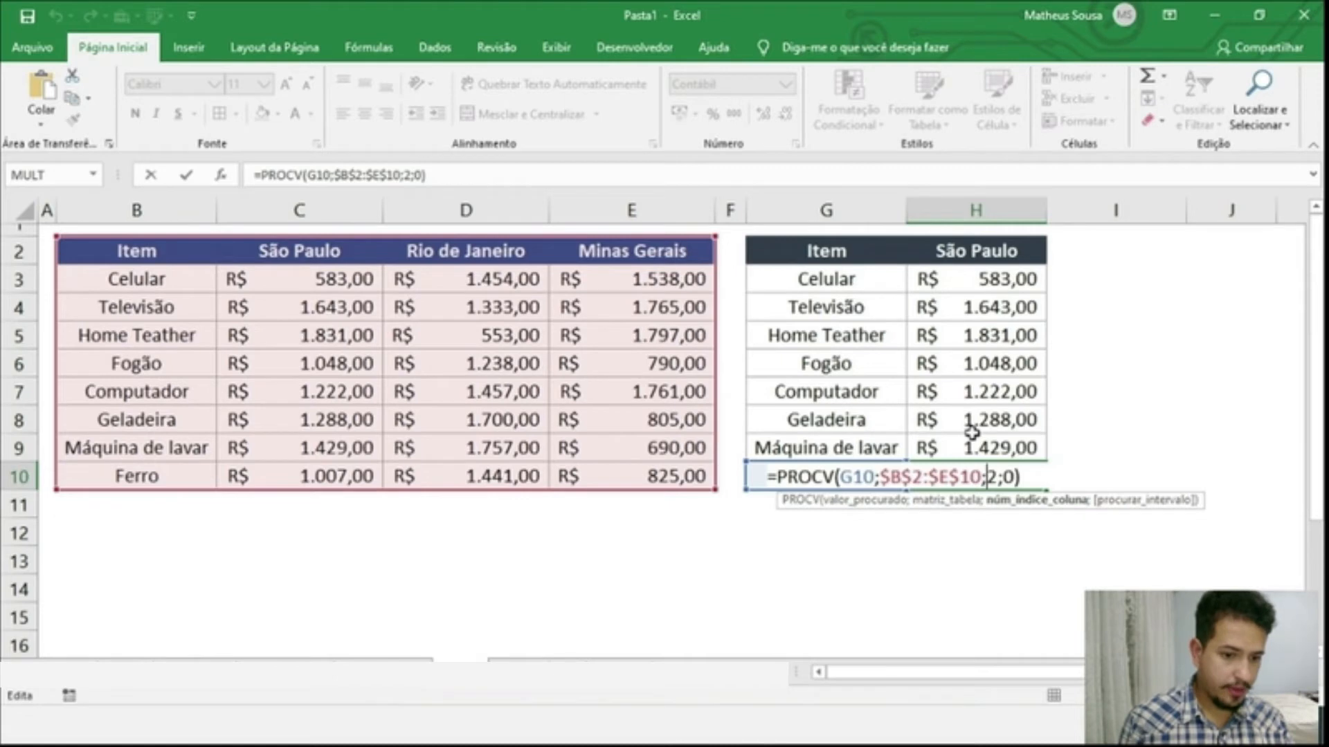
{"action": "key", "text": "Escape"}
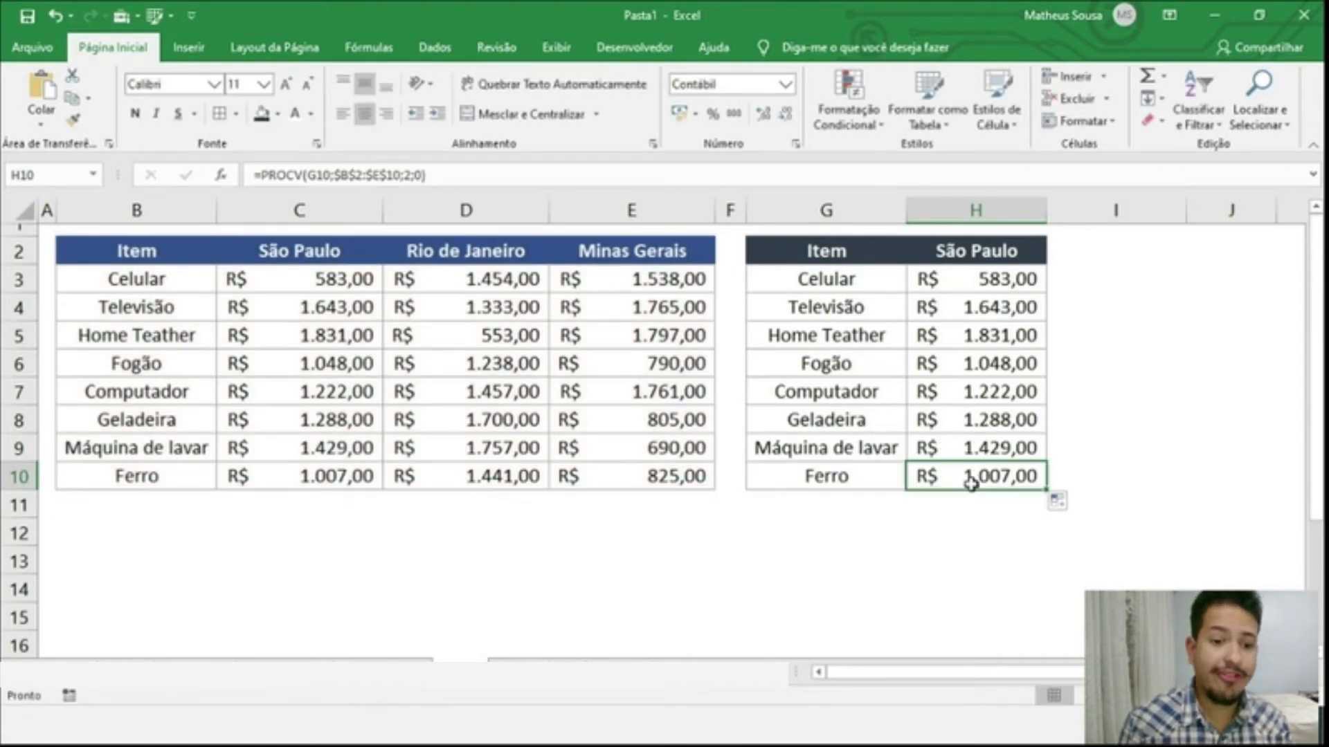
{"action": "double_click", "coordinate": [996, 477]}
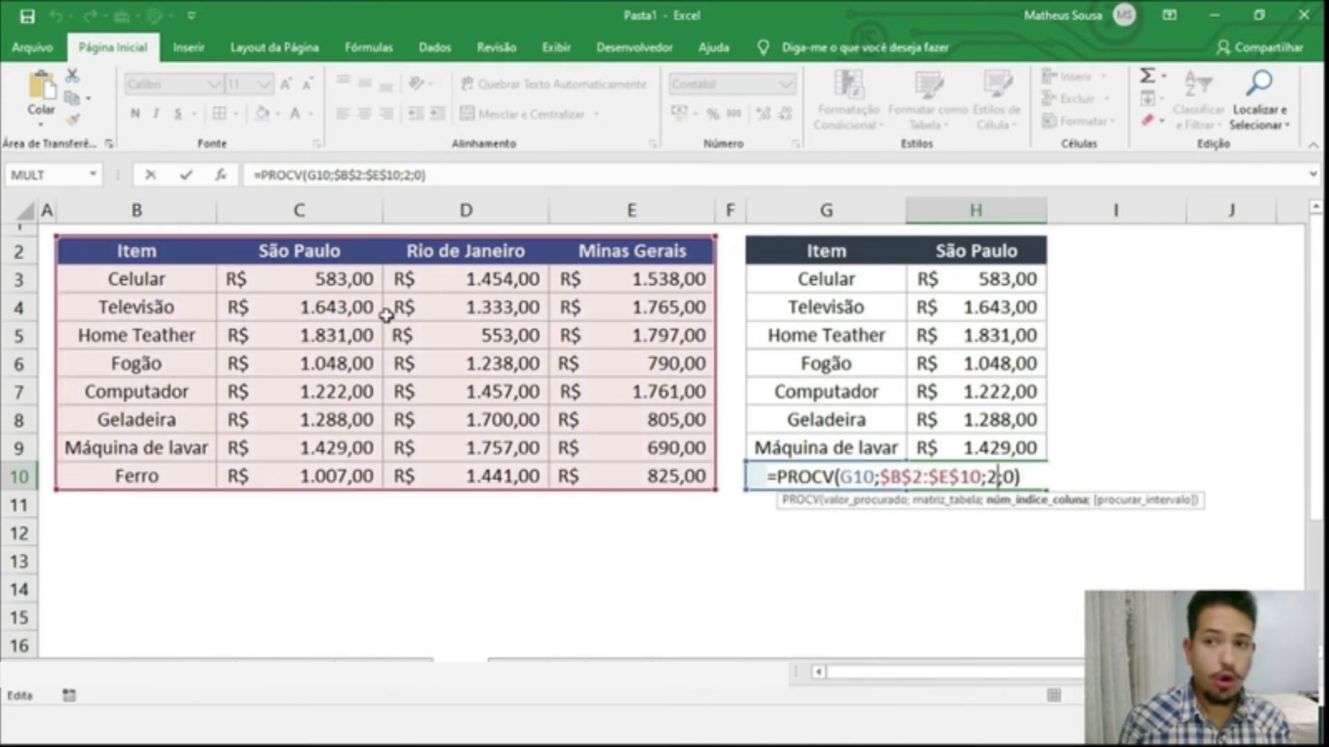
{"action": "key", "text": "Escape"}
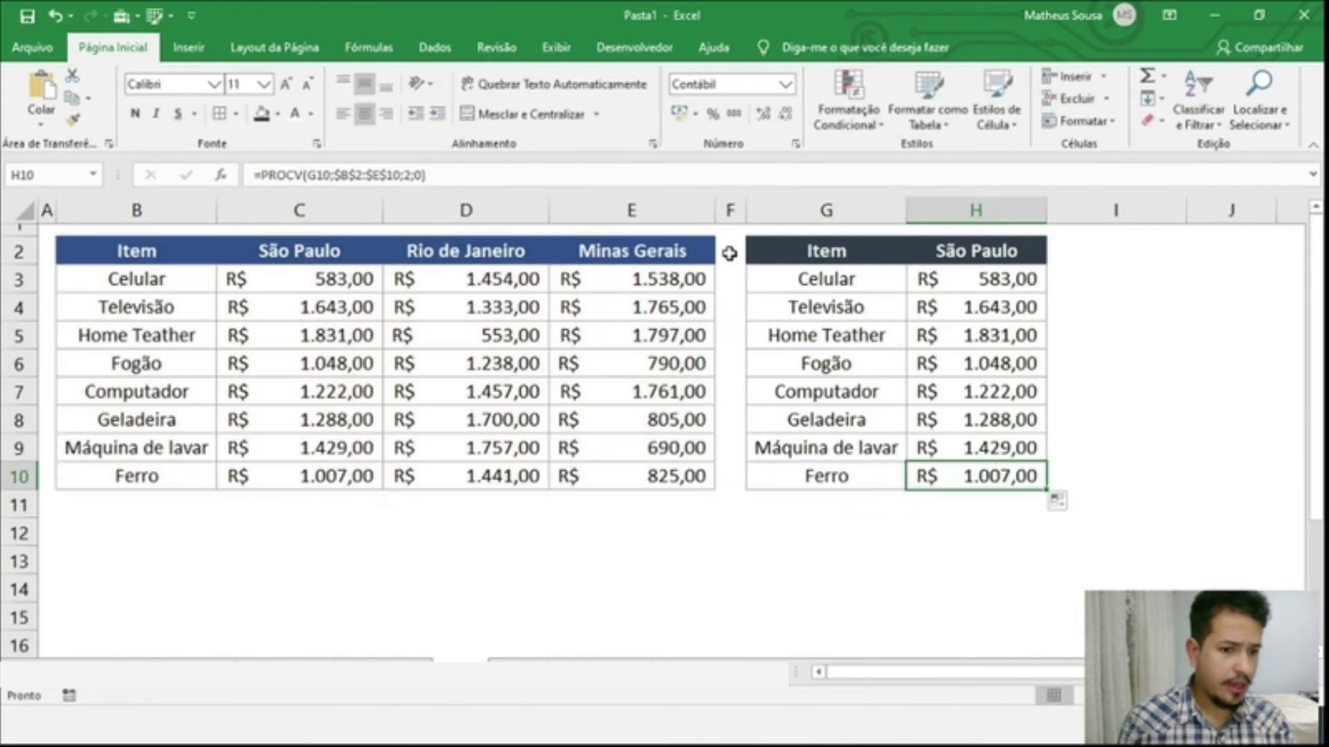
Change the city header in H2 to Rio de Janeiro and look over the listed items.
{"action": "left_click", "coordinate": [983, 250]}
{"action": "left_click", "coordinate": [1055, 257]}
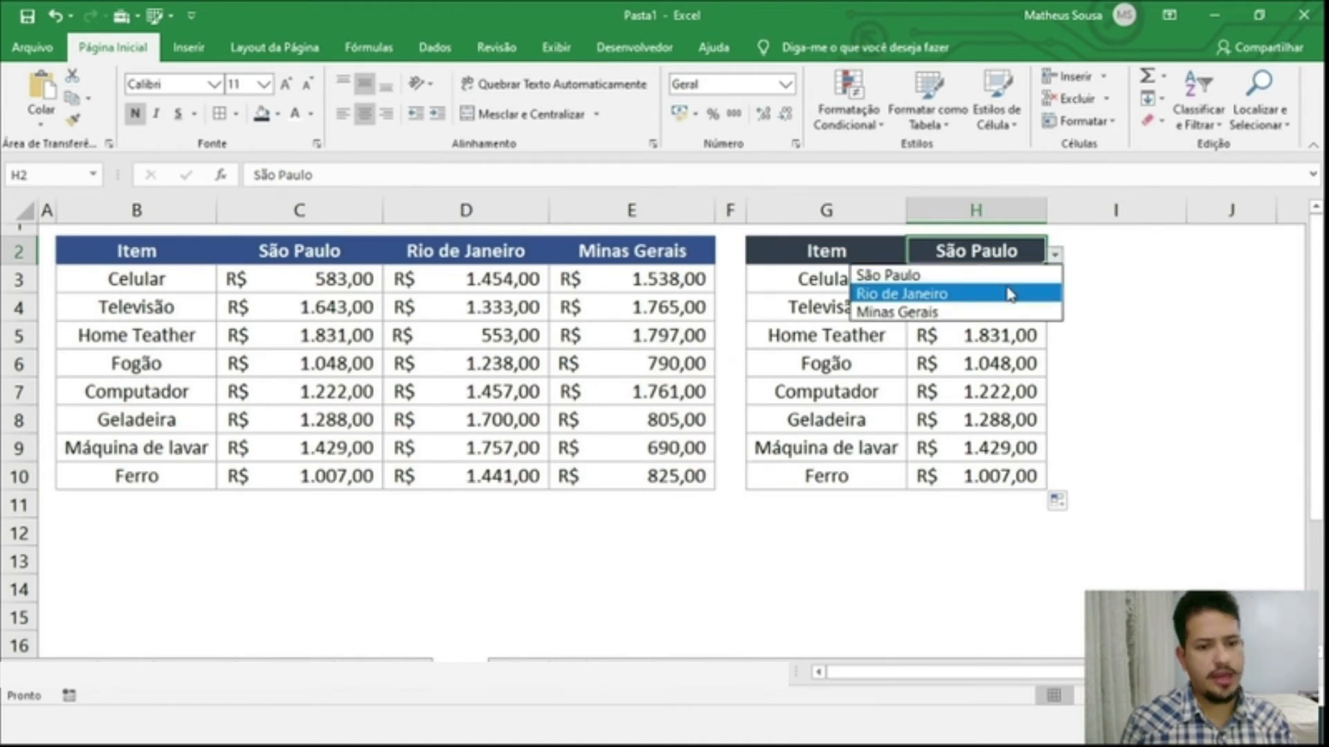
{"action": "left_click", "coordinate": [1010, 294]}
{"action": "left_click", "coordinate": [872, 284]}
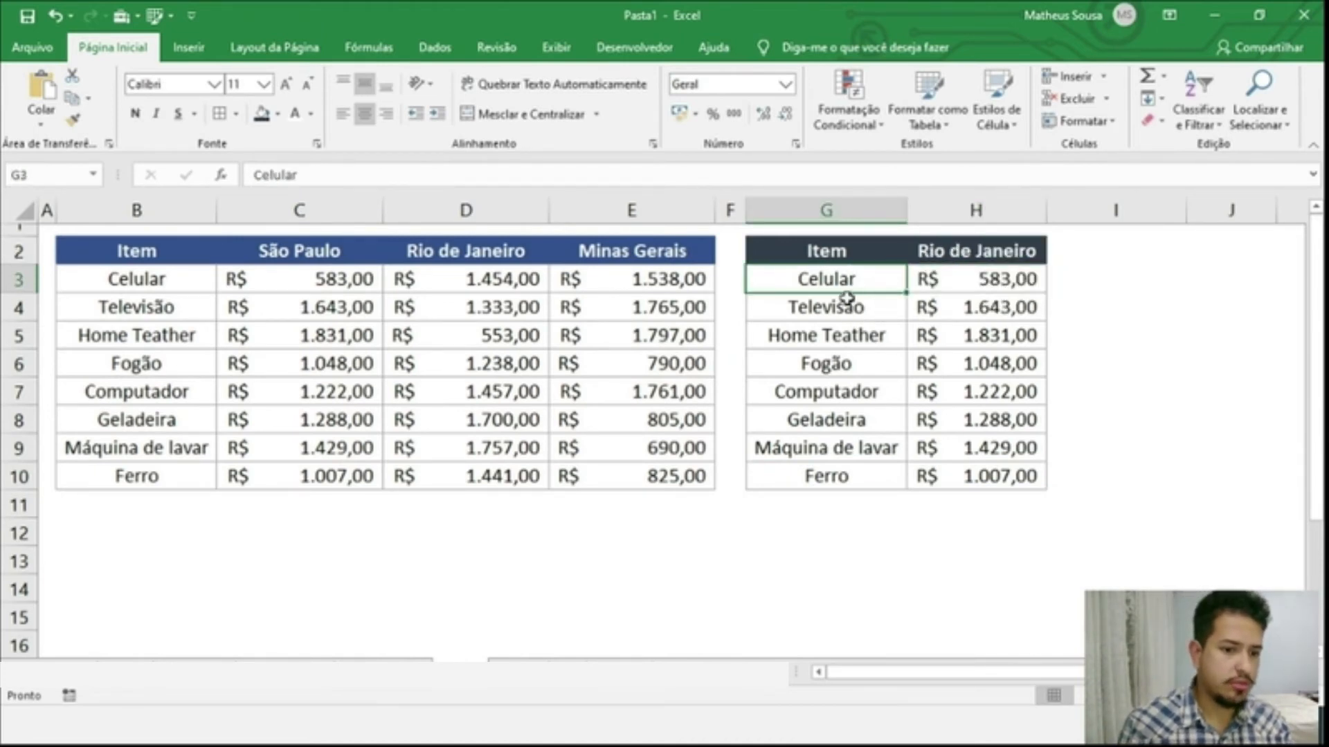
{"action": "left_click", "coordinate": [806, 346]}
{"action": "left_click", "coordinate": [831, 388]}
{"action": "left_click", "coordinate": [833, 443]}
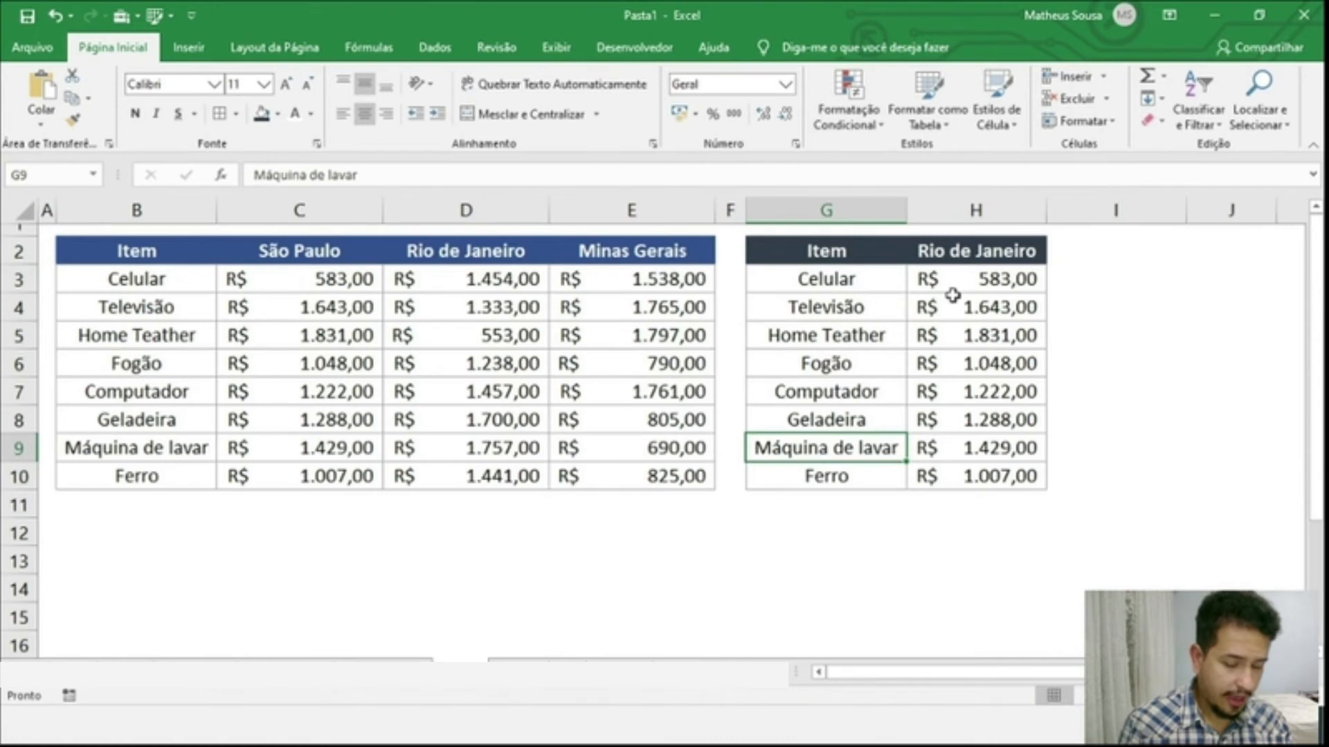
Change the column index in H3's PROCV formula to 3 so it returns the Rio de Janeiro price.
{"action": "double_click", "coordinate": [992, 280]}
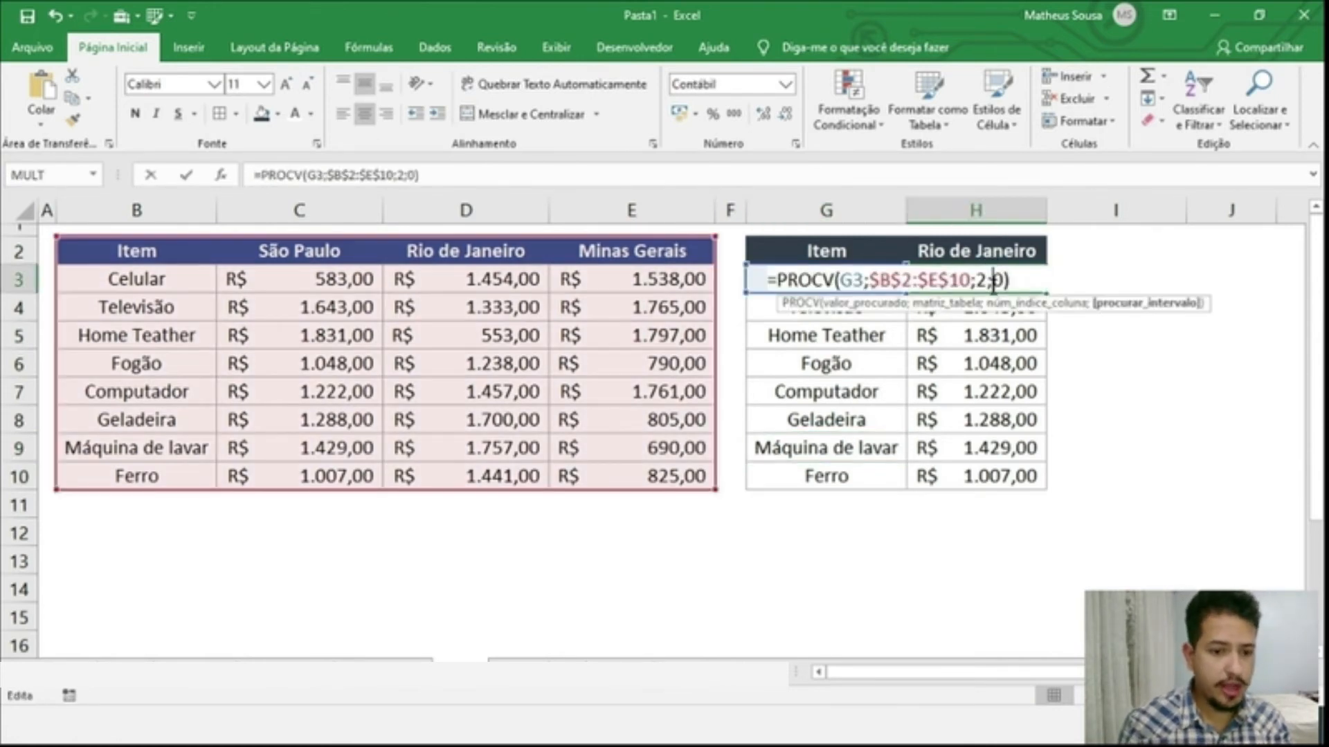
{"action": "left_click", "coordinate": [989, 280]}
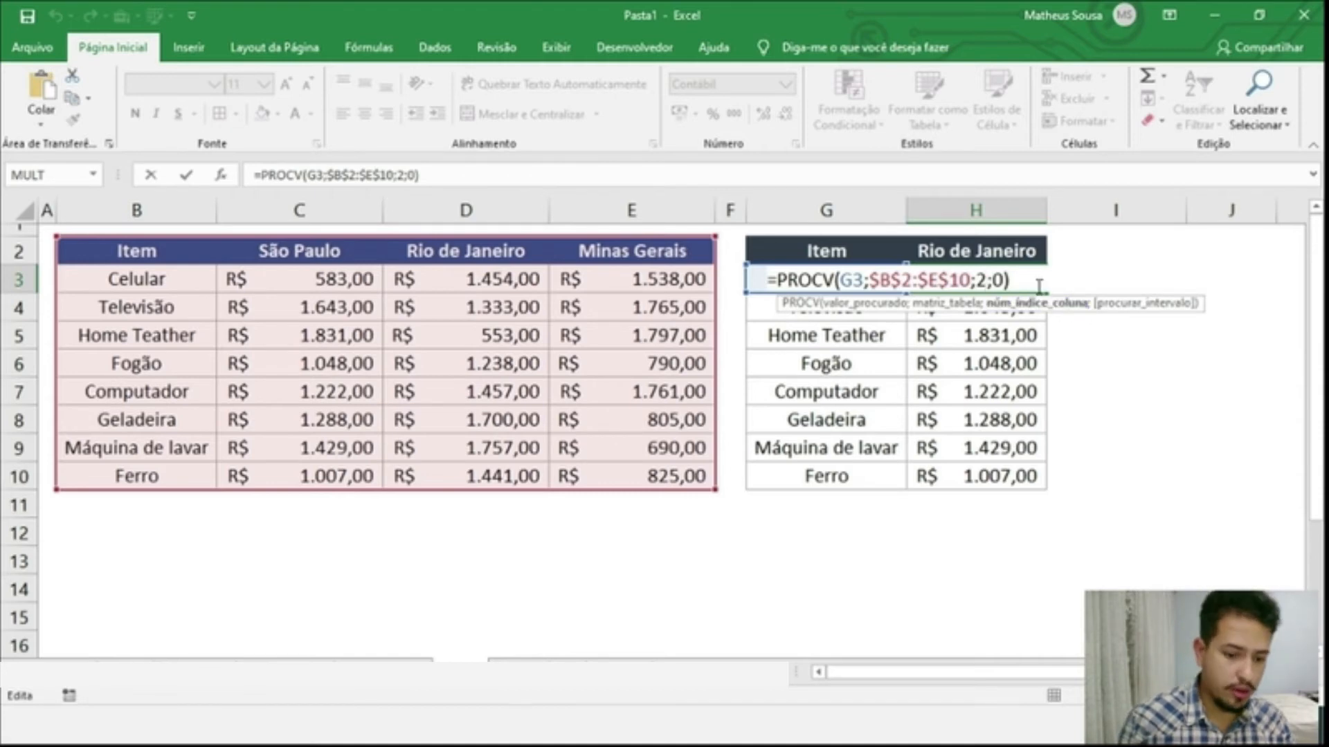
{"action": "key", "text": "Delete"}
{"action": "type", "text": "3"}
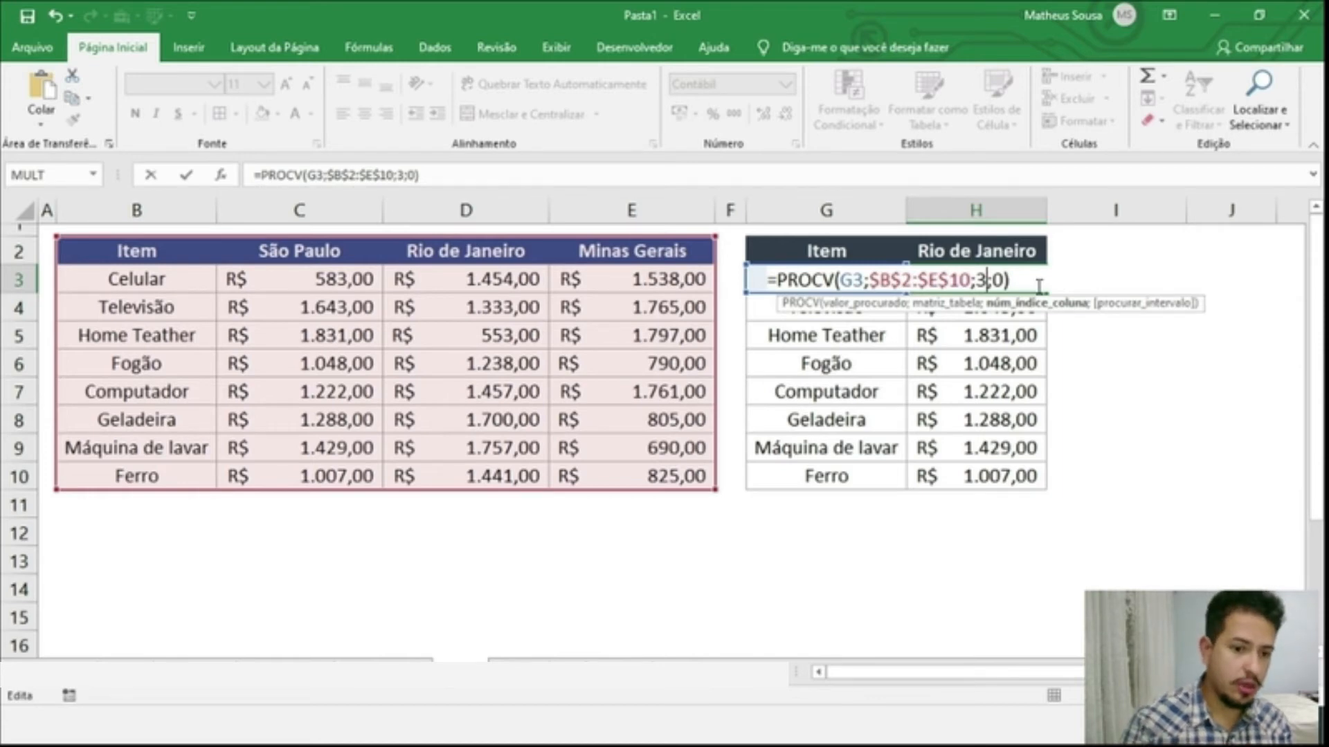
{"action": "key", "text": "Return"}
{"action": "left_click", "coordinate": [1031, 282]}
{"action": "left_click", "coordinate": [450, 290]}
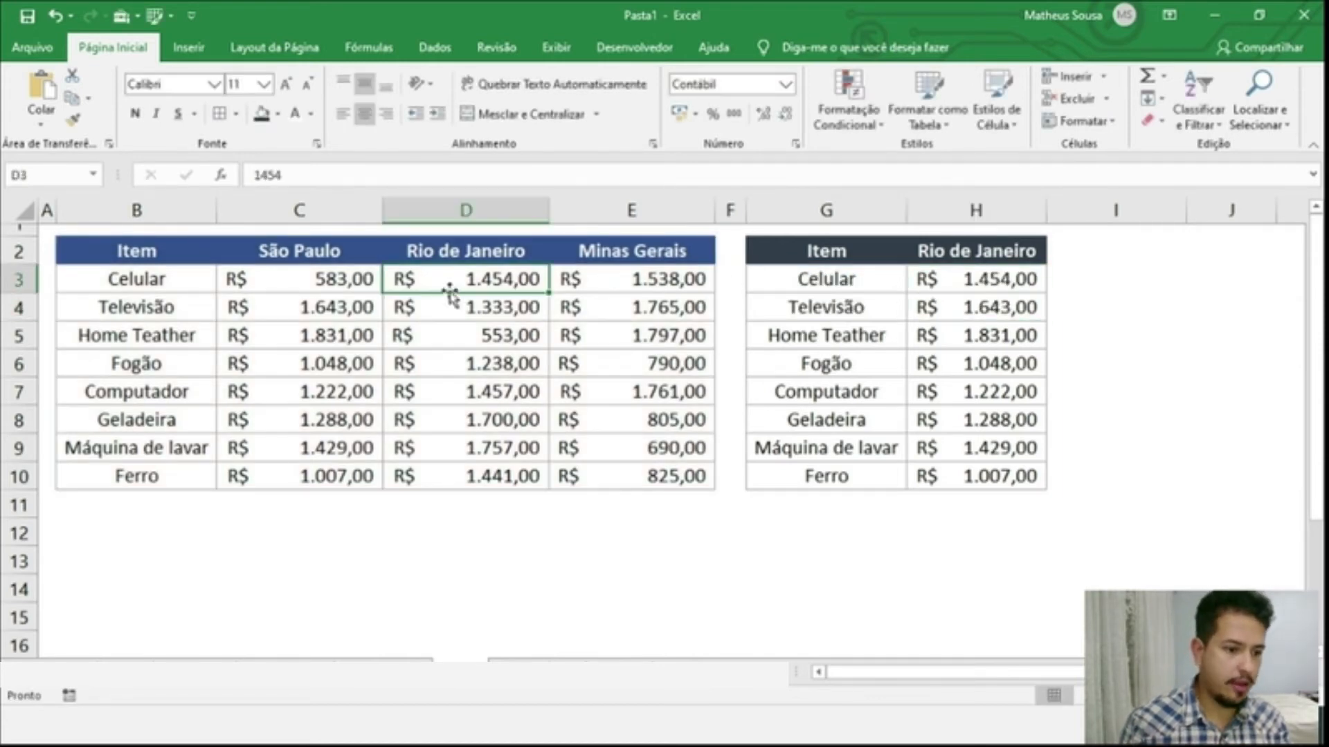
{"action": "left_click", "coordinate": [262, 113]}
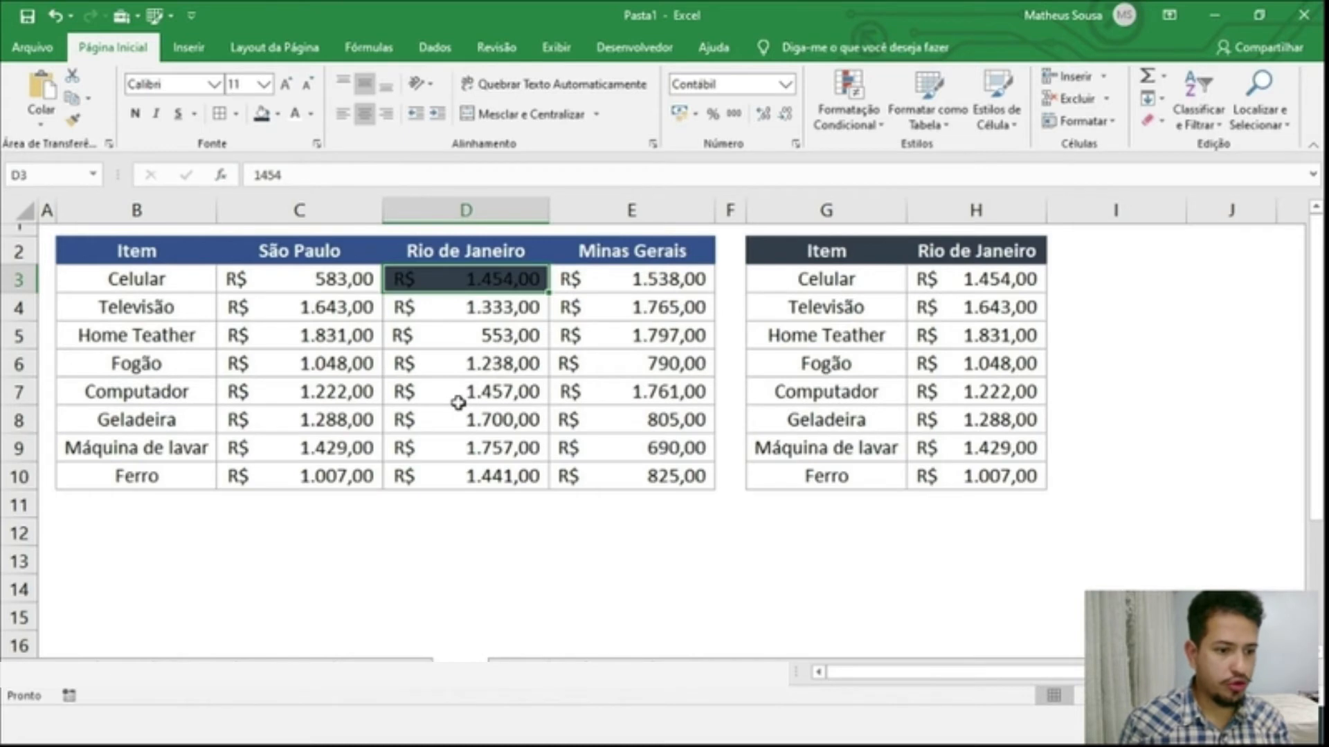
{"action": "key", "text": "ctrl+z"}
Fill the PROCV formula with column index 3 from H3 down through H10 and look over the prices.
{"action": "left_click", "coordinate": [1039, 280]}
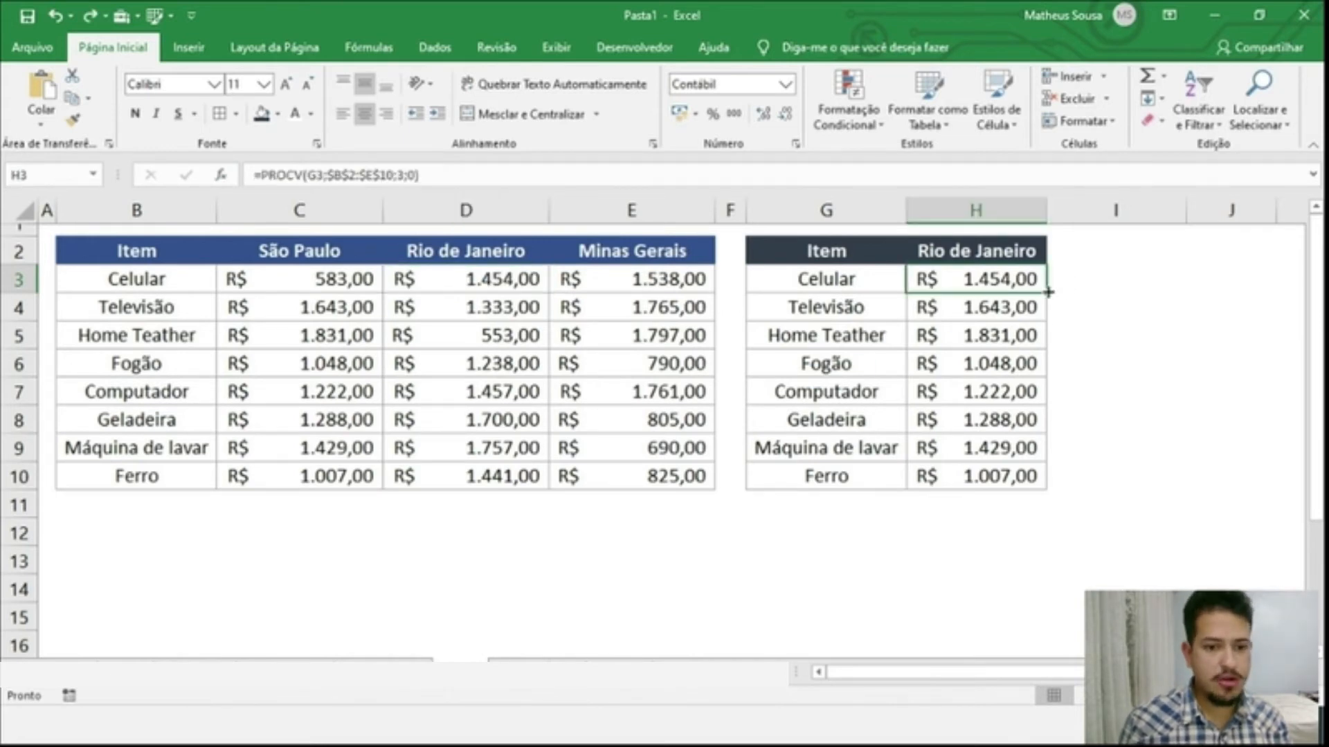
{"action": "left_click_drag", "start_coordinate": [1048, 294], "coordinate": [1045, 485]}
{"action": "left_click", "coordinate": [951, 360]}
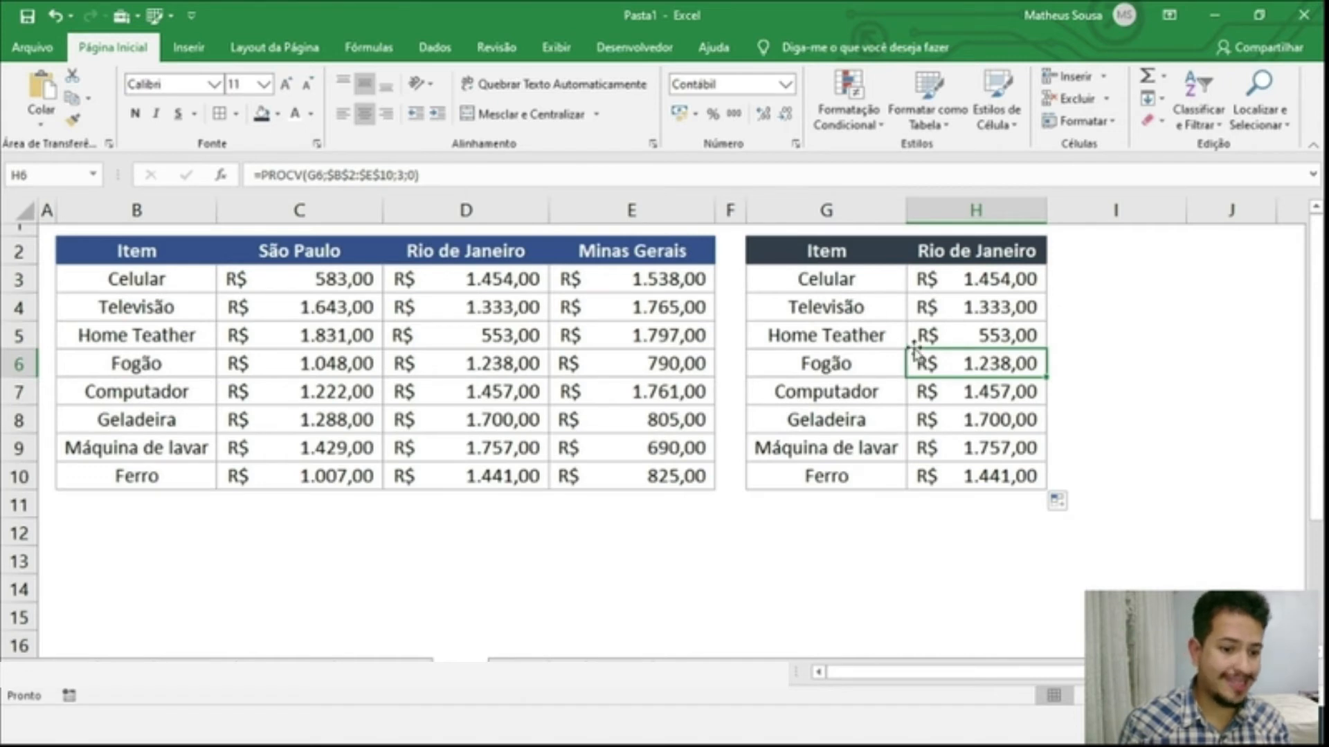
{"action": "left_click", "coordinate": [899, 337]}
{"action": "left_click", "coordinate": [866, 411]}
{"action": "left_click", "coordinate": [960, 334]}
{"action": "left_click", "coordinate": [954, 429]}
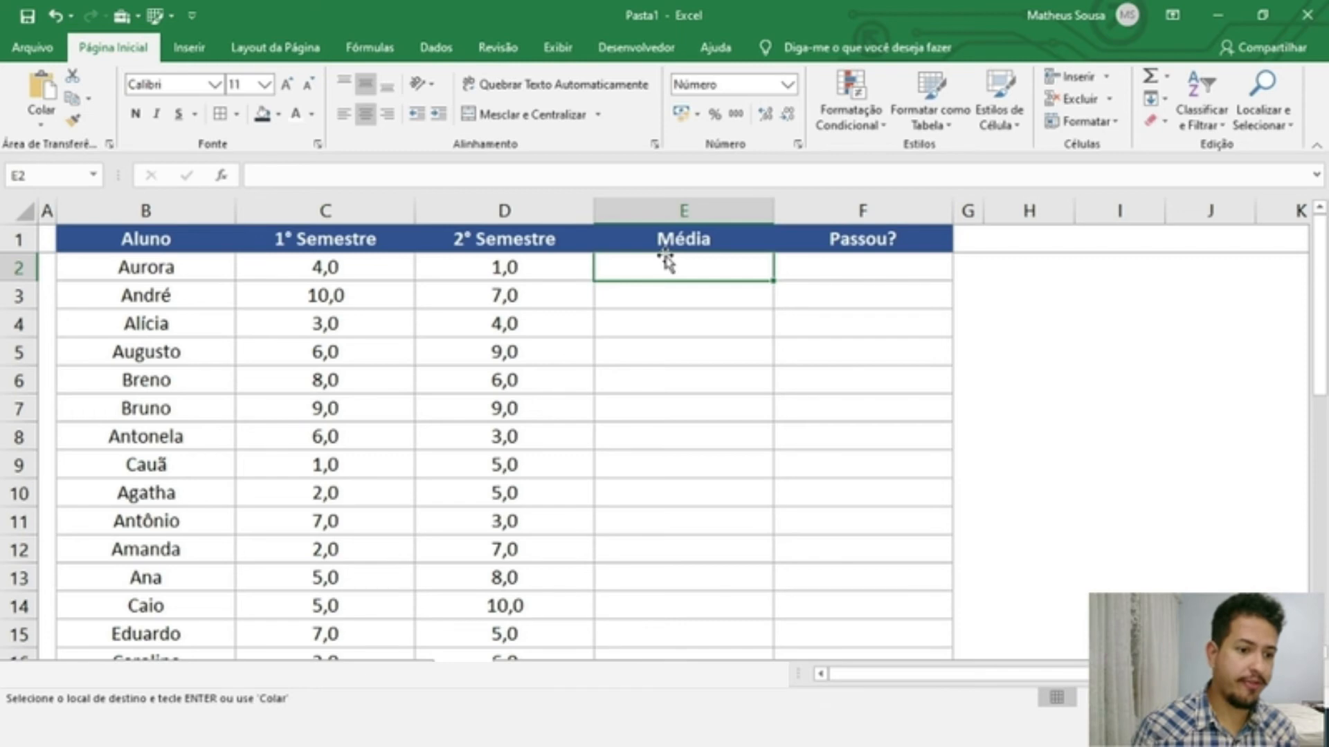
Enter a MÉDIA formula in E2 of the grades sheet that averages the separate cells C2, D3 and C4.
{"action": "type", "text": "=m"}
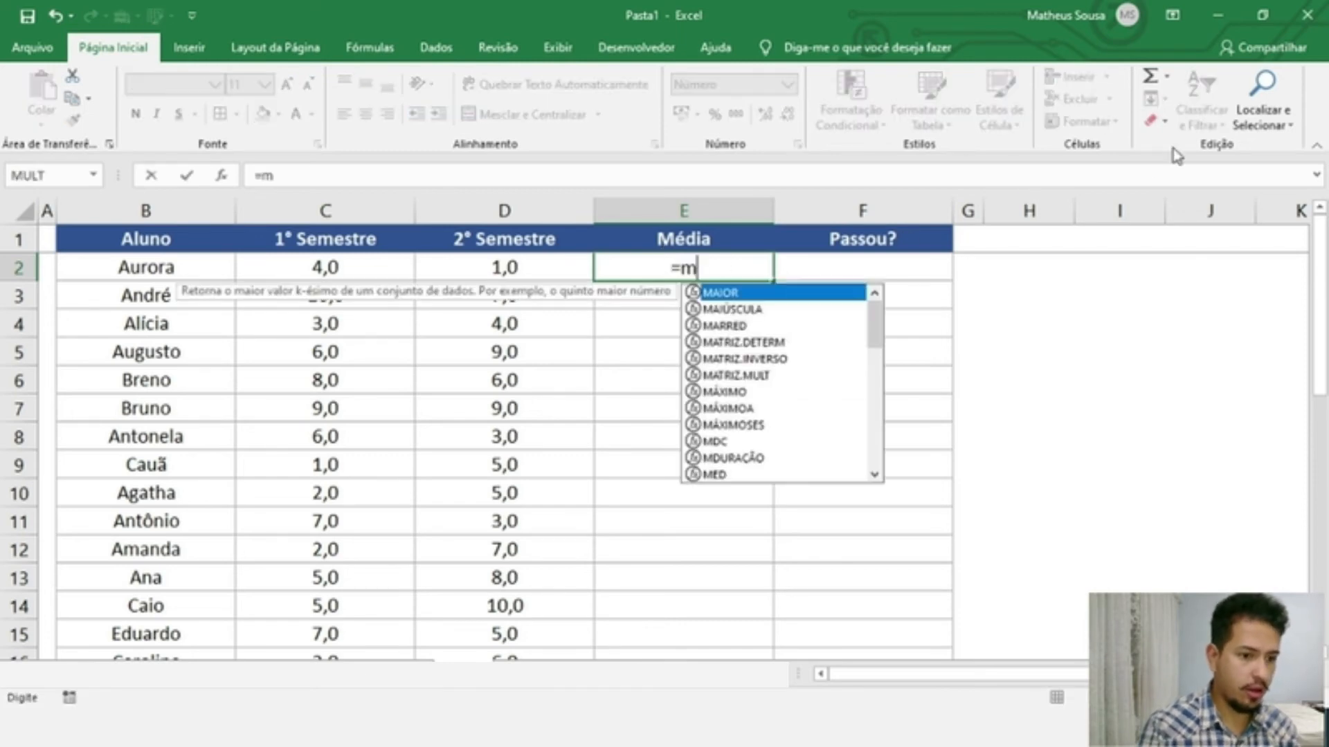
{"action": "type", "text": "é"}
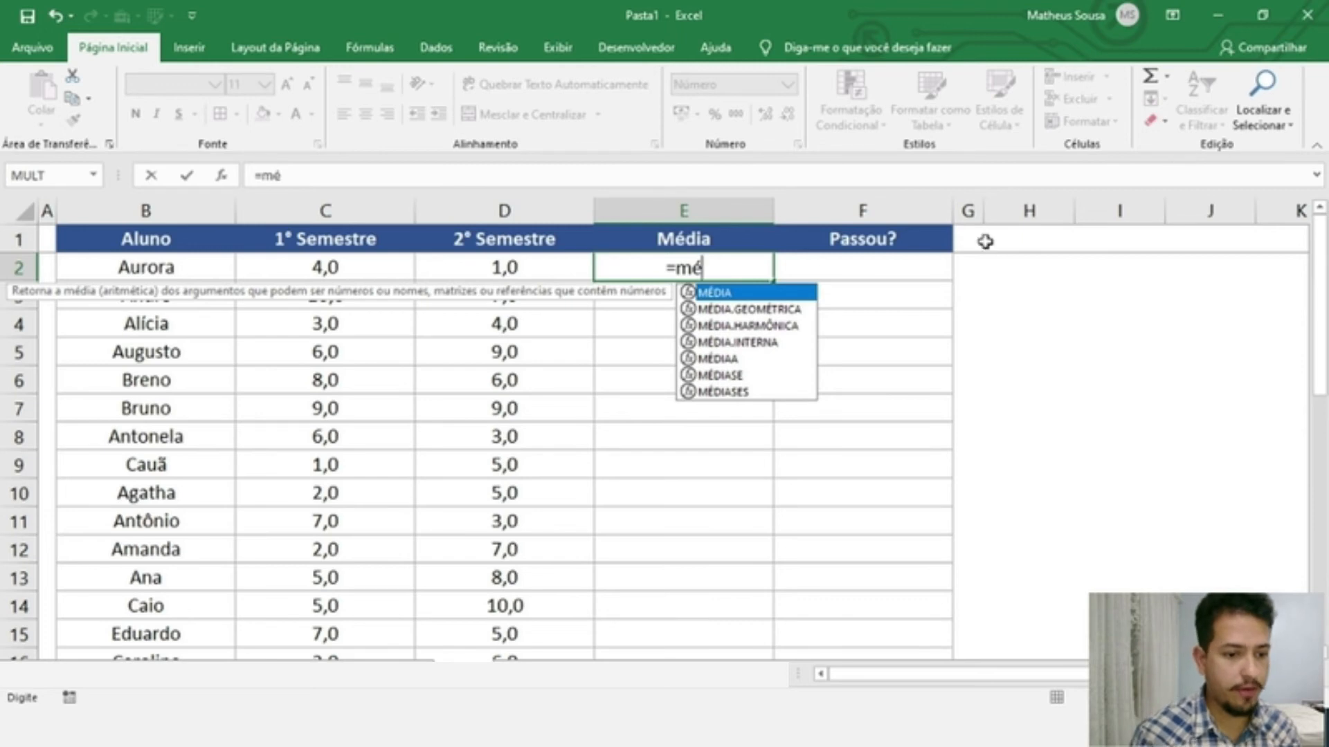
{"action": "double_click", "coordinate": [813, 293]}
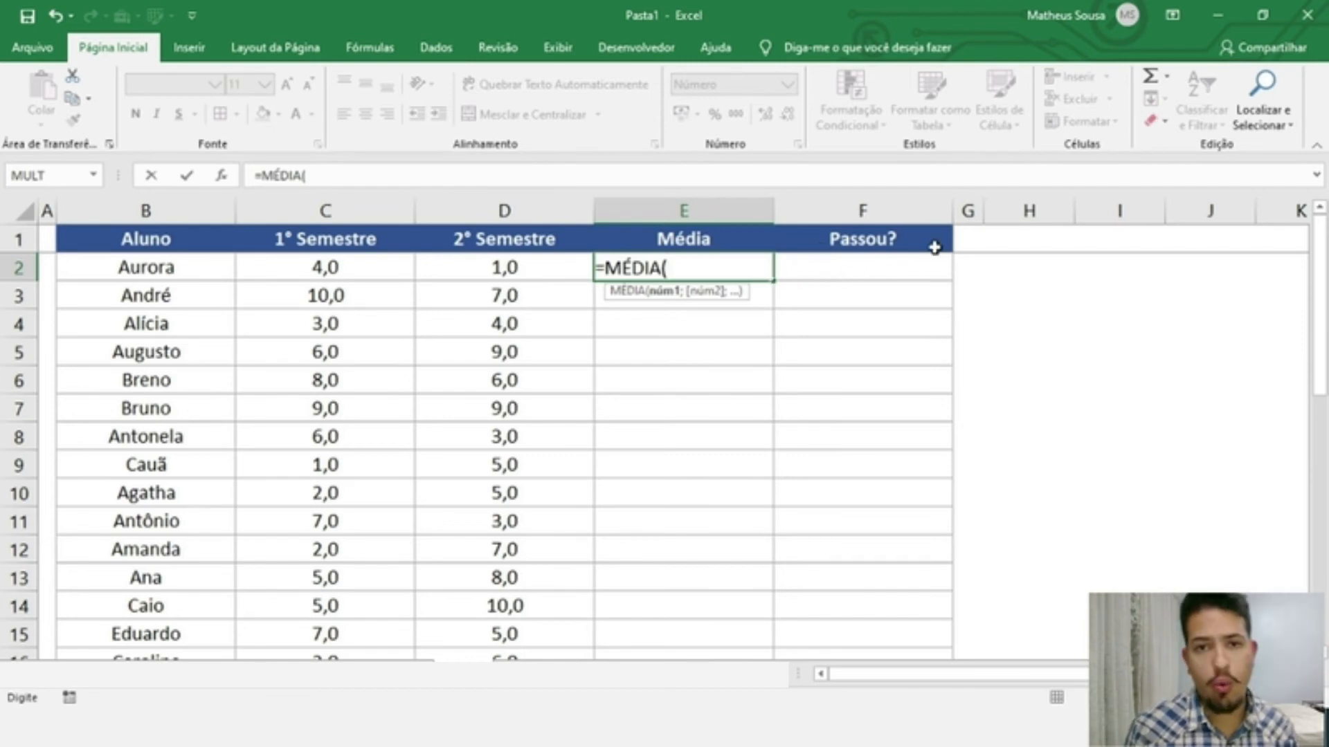
{"action": "left_click", "coordinate": [395, 267]}
{"action": "type", "text": ";"}
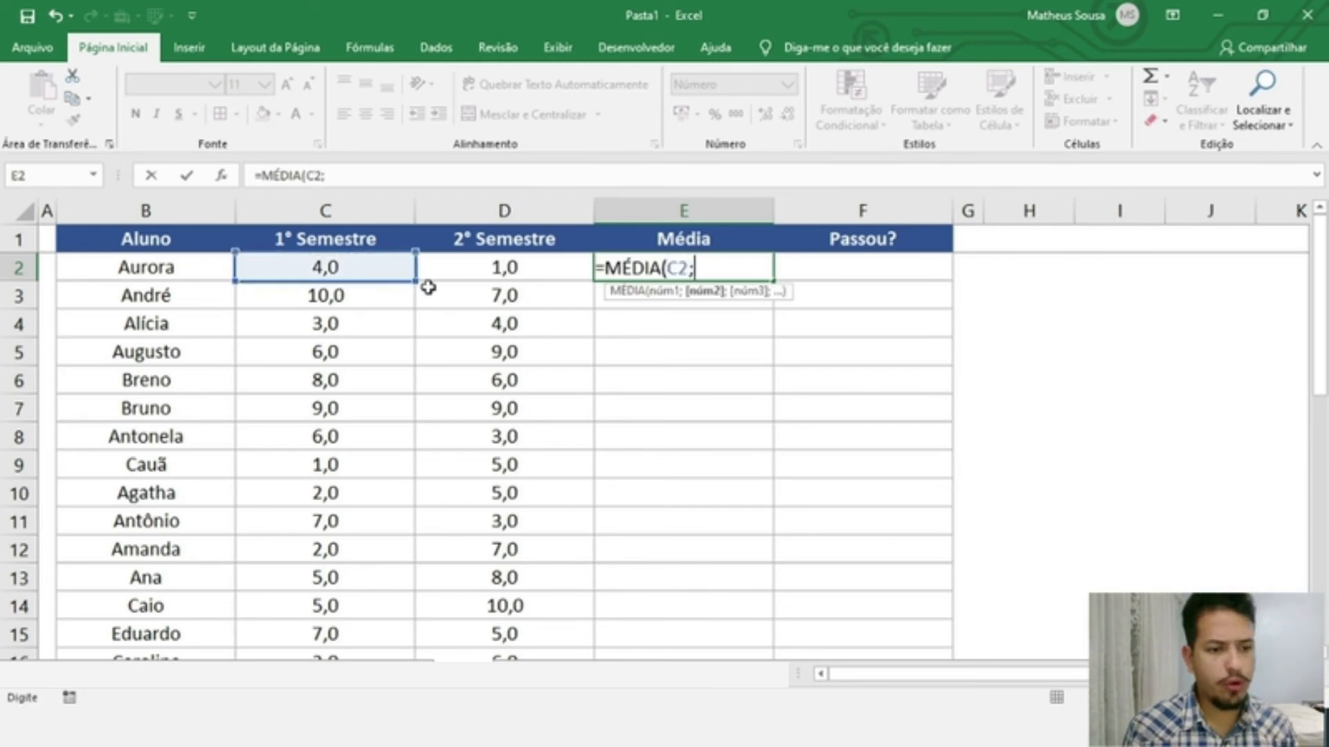
{"action": "left_click", "coordinate": [435, 289]}
{"action": "type", "text": ";"}
{"action": "left_click", "coordinate": [372, 324]}
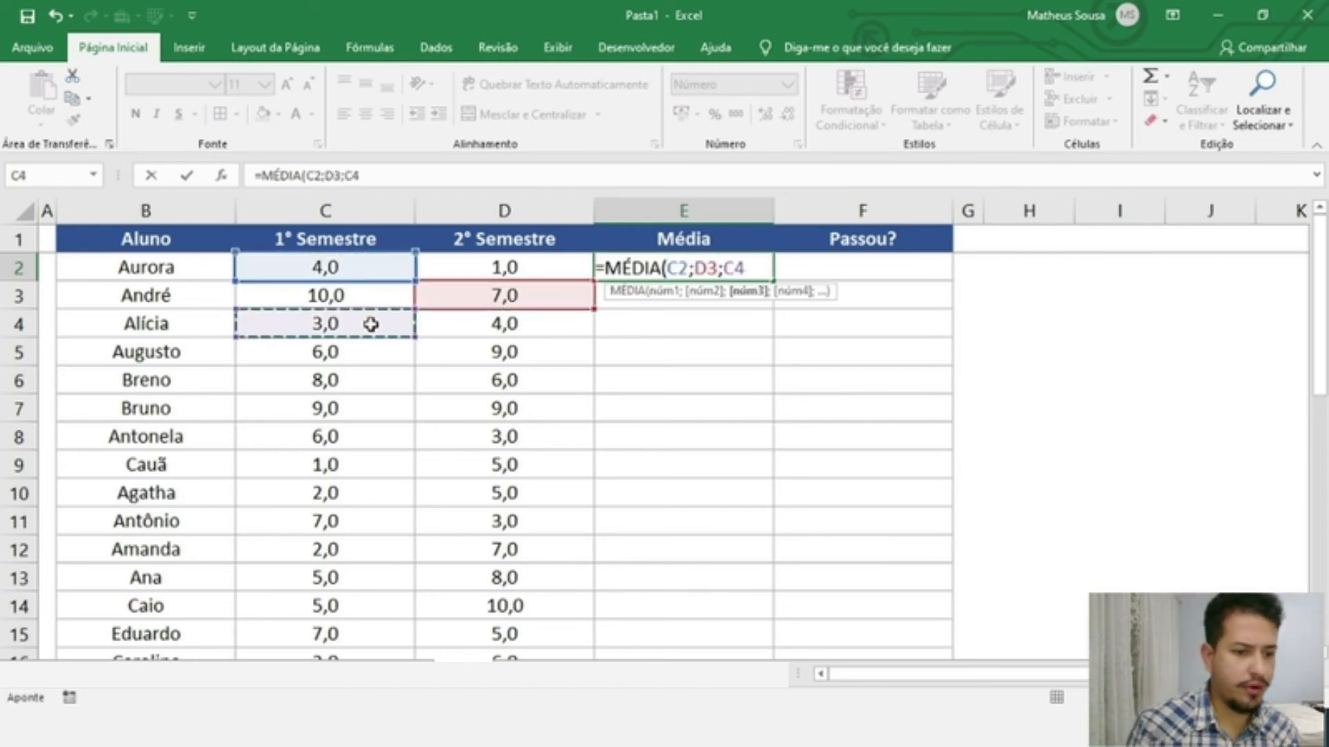
{"action": "type", "text": ")"}
{"action": "key", "text": "Return"}
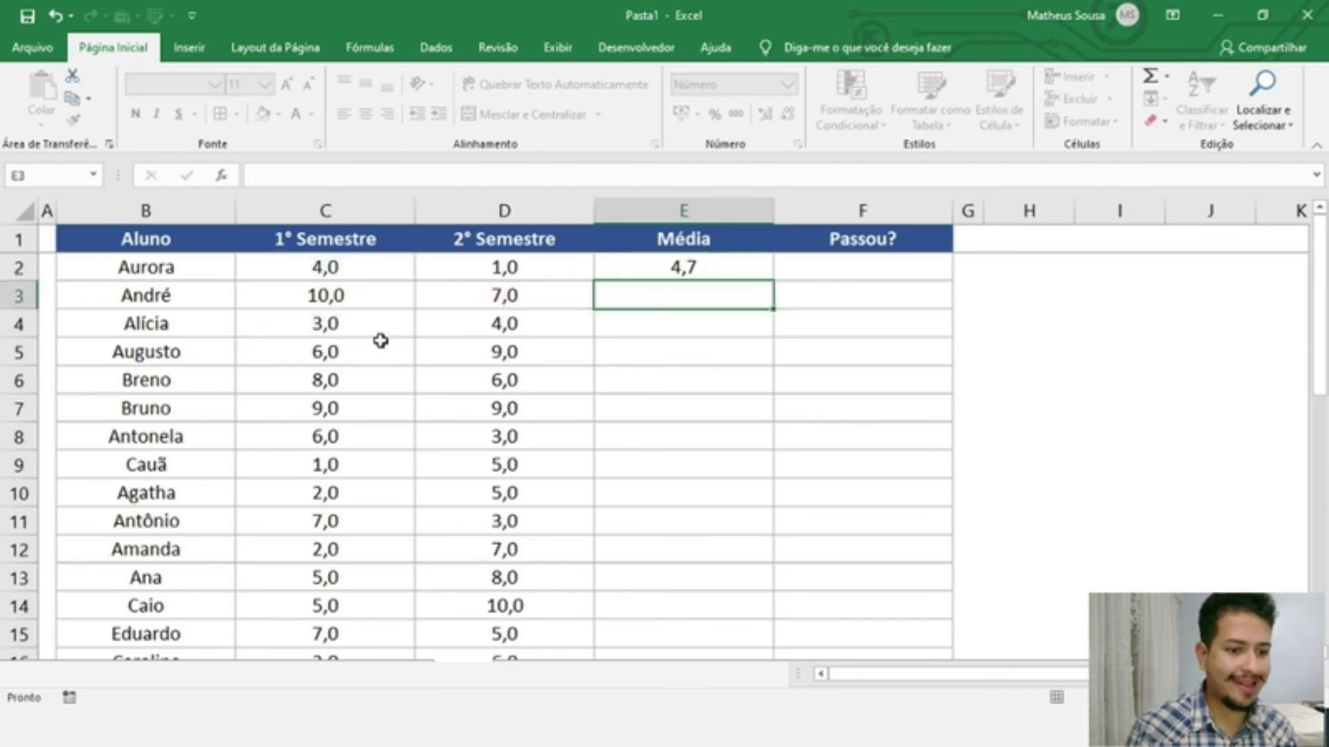
Replace E2's formula with =MÉDIA(C2:D2) to average both semesters, and fill it down through E8.
{"action": "left_click", "coordinate": [681, 267]}
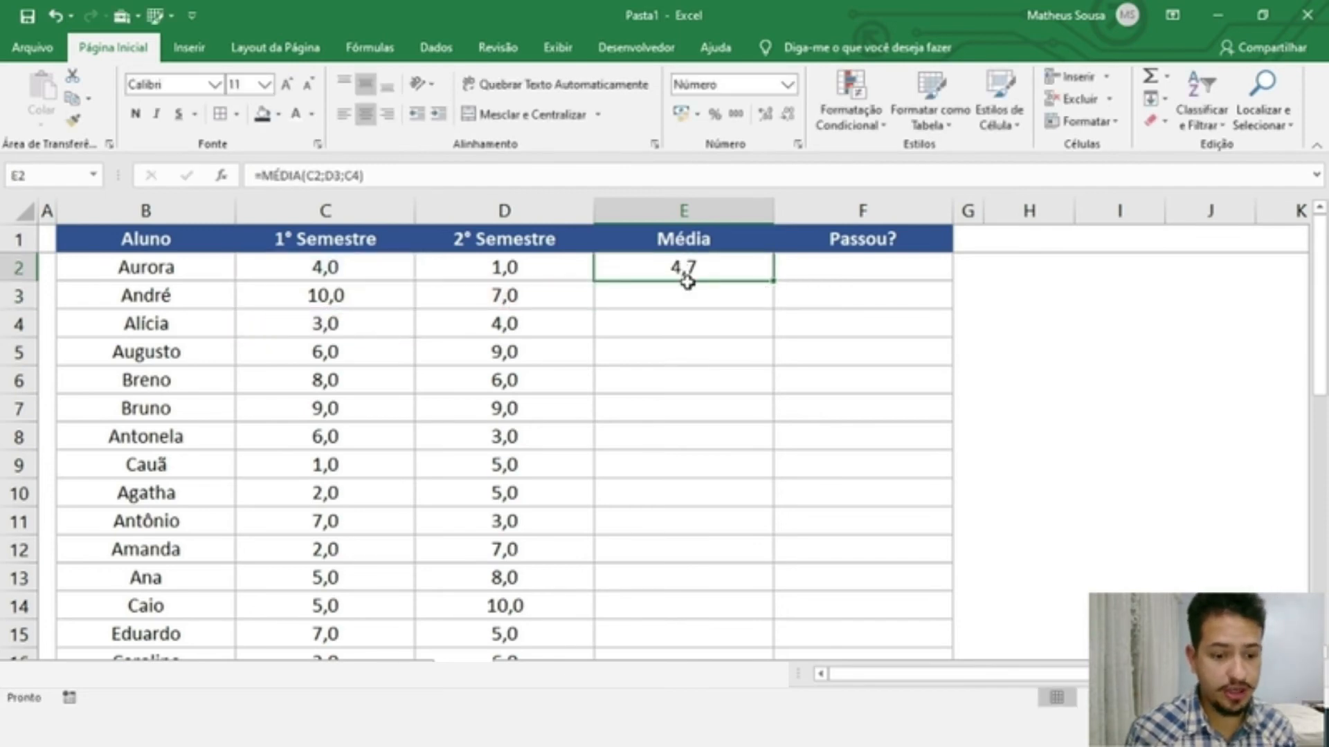
{"action": "type", "text": "=média"}
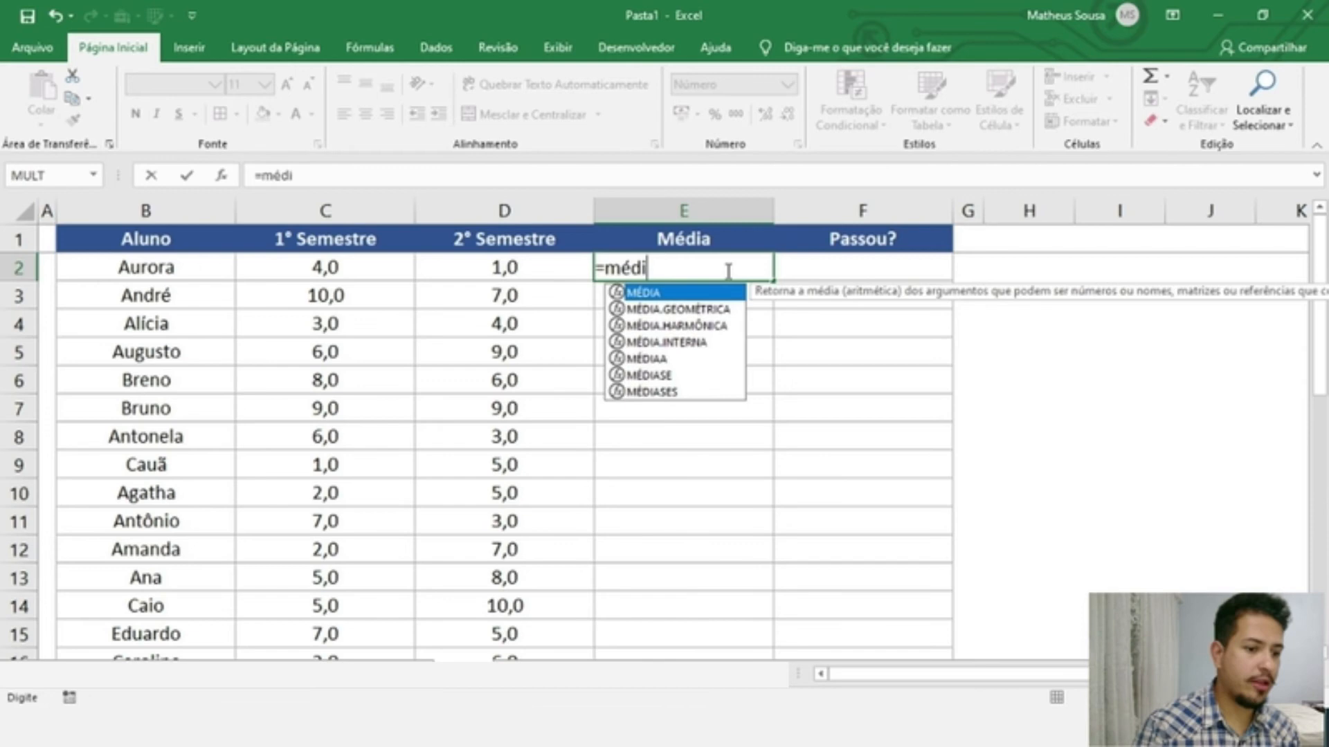
{"action": "key", "text": "Tab"}
{"action": "left_click_drag", "start_coordinate": [334, 269], "coordinate": [469, 267]}
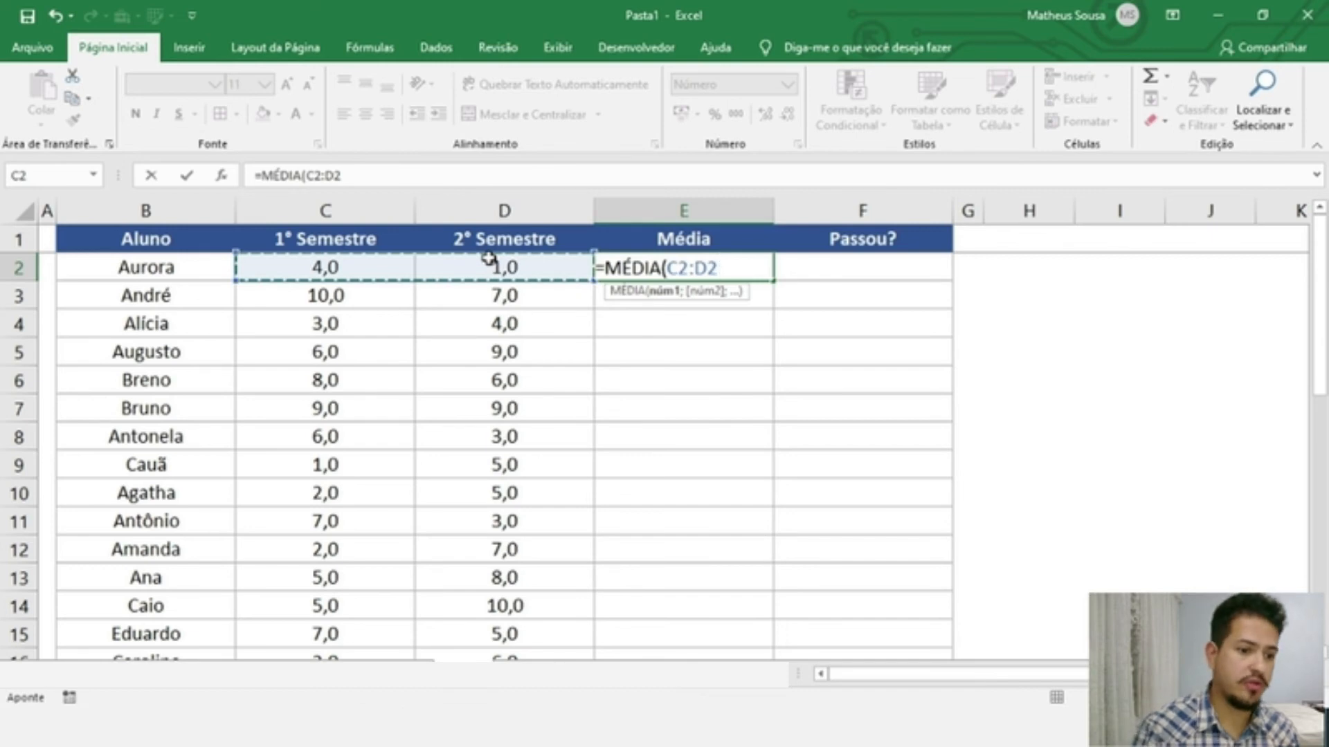
{"action": "type", "text": ")"}
{"action": "key", "text": "Return"}
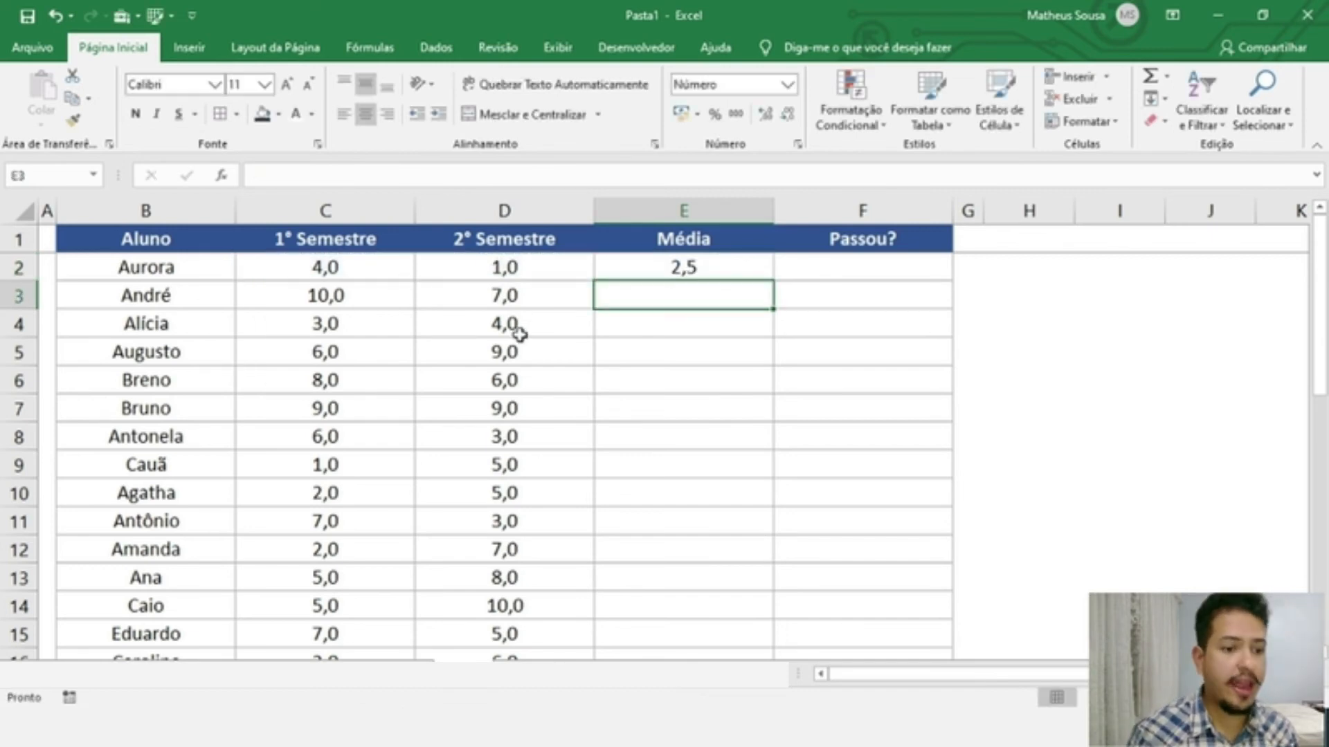
{"action": "left_click", "coordinate": [720, 270]}
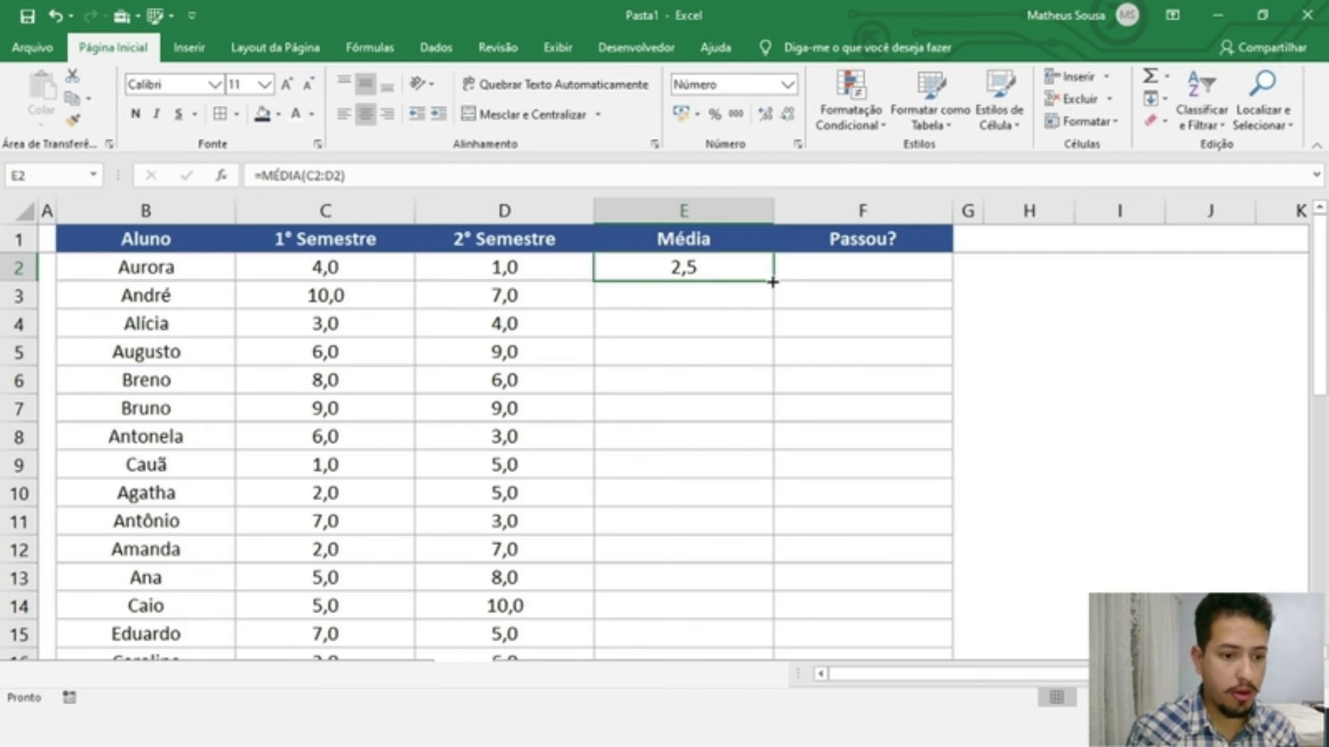
{"action": "left_click_drag", "start_coordinate": [774, 280], "coordinate": [757, 455]}
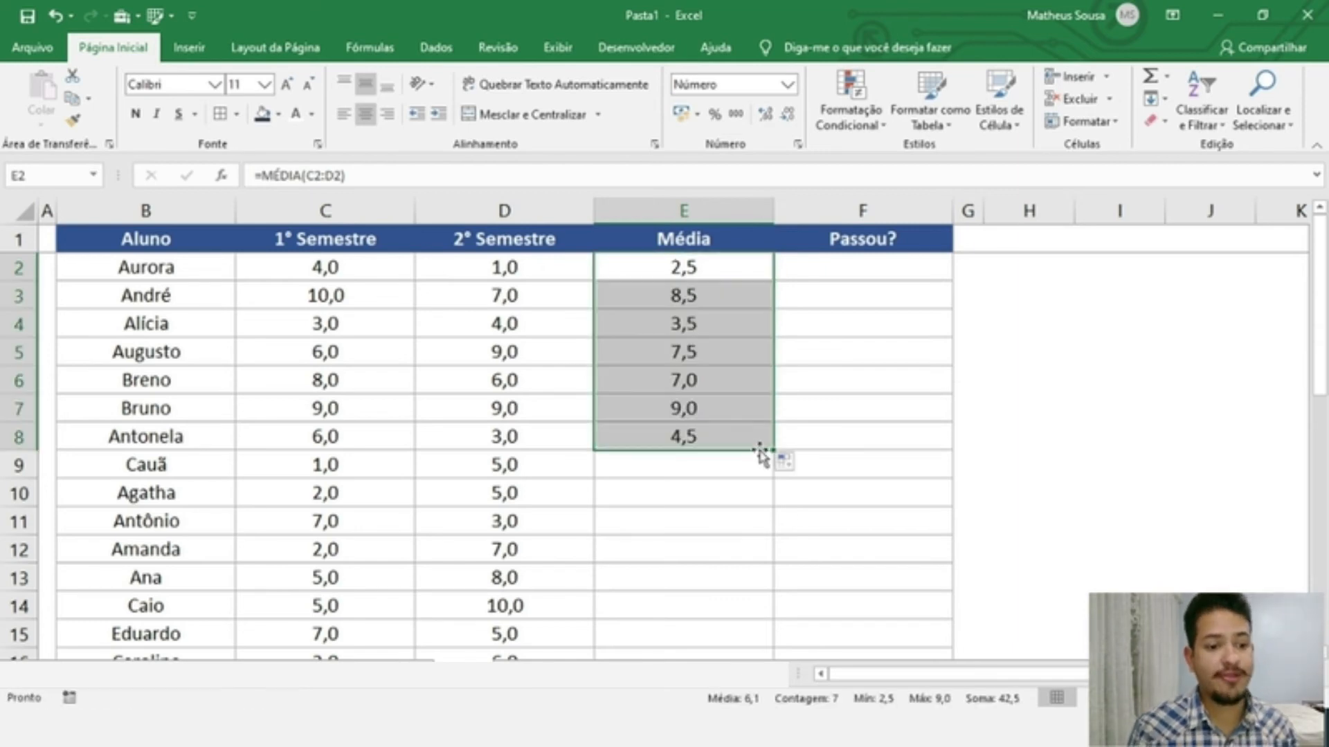
Undo the short fill and fill the MÉDIA formula from E2 down to E31, checking the formula in the last row.
{"action": "key", "text": "ctrl+z"}
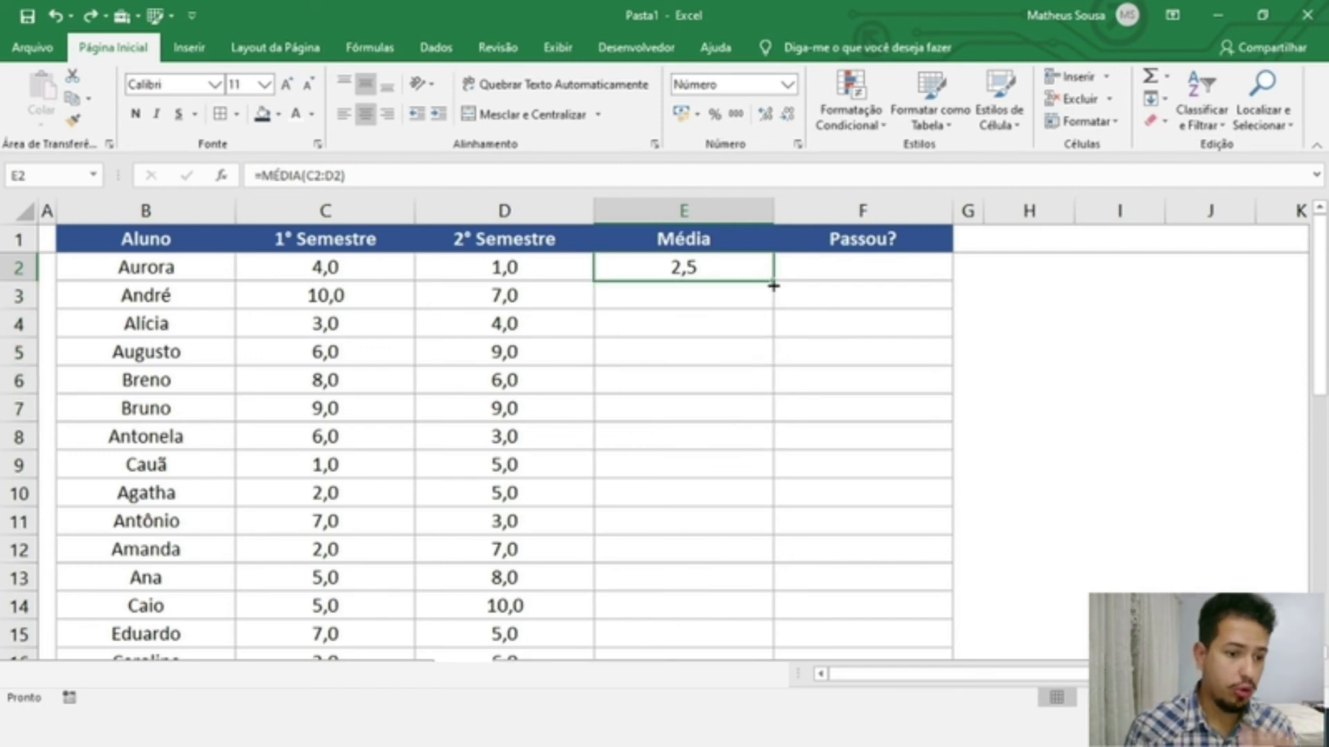
{"action": "double_click", "coordinate": [773, 285]}
{"action": "scroll", "coordinate": [736, 342], "scroll_direction": "down", "scroll_amount": 6}
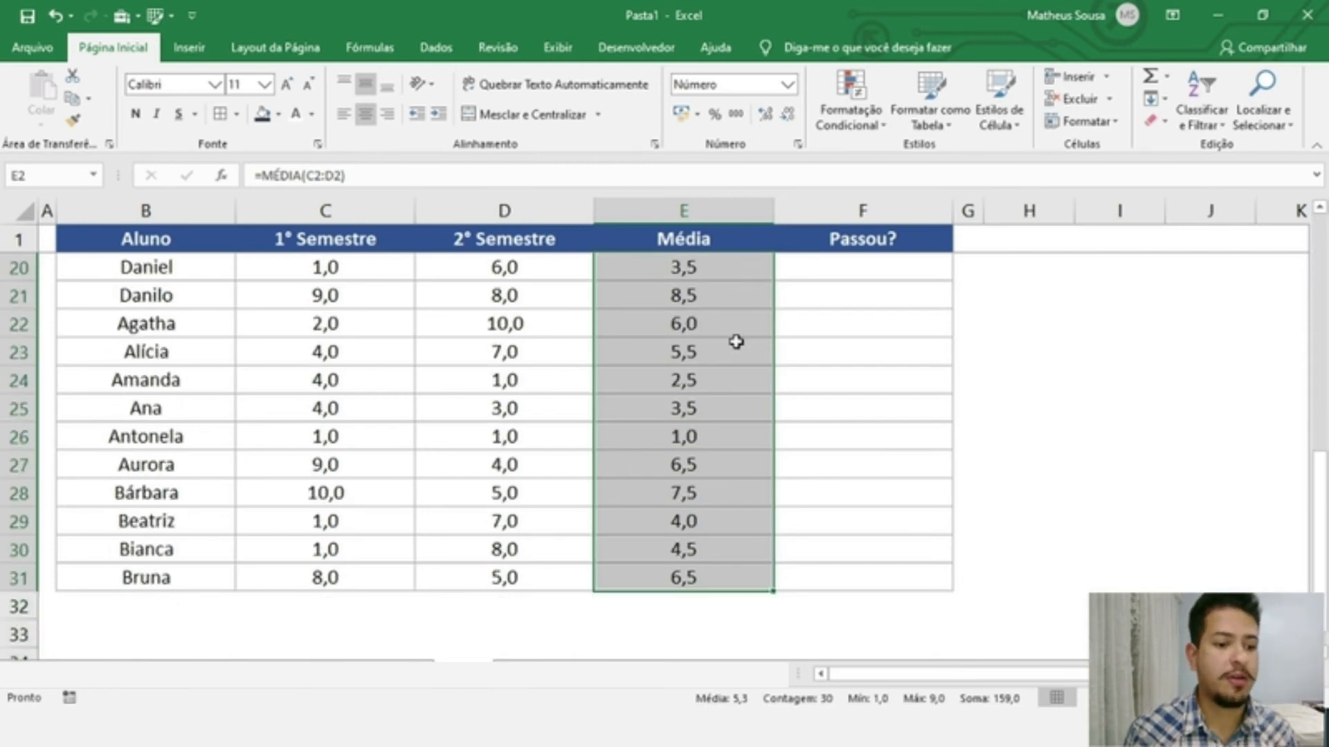
{"action": "scroll", "coordinate": [736, 341], "scroll_direction": "down", "scroll_amount": 1}
{"action": "left_click", "coordinate": [721, 459]}
{"action": "left_click", "coordinate": [683, 494]}
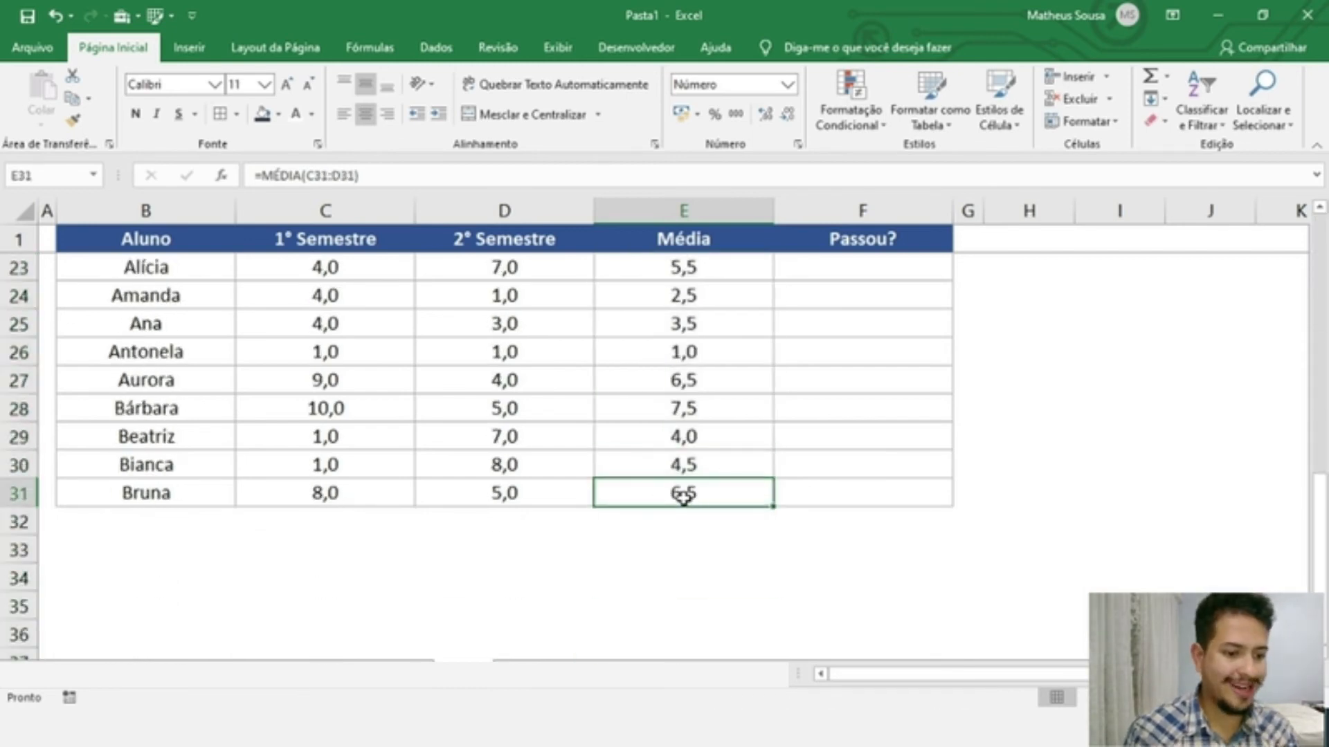
{"action": "double_click", "coordinate": [683, 494]}
{"action": "key", "text": "Escape"}
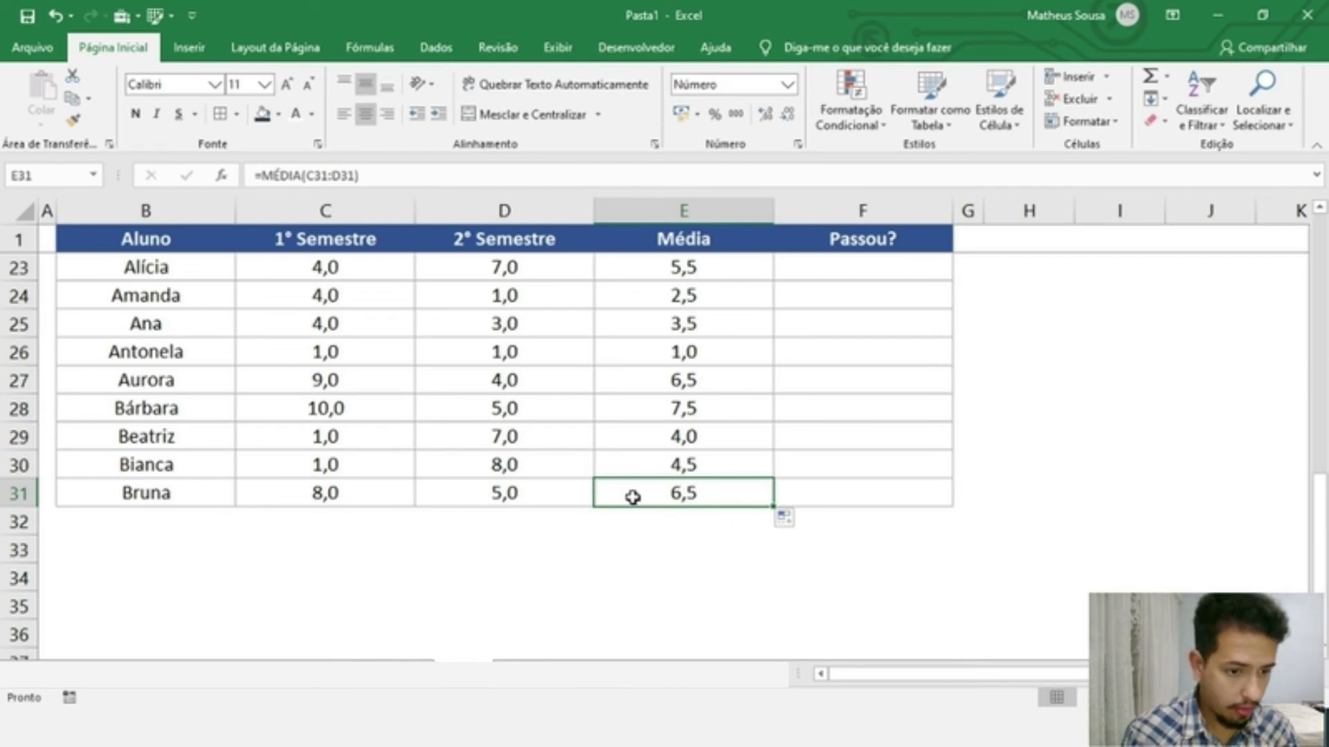
Start an SE formula in F2 with the logical test E2>=7.
{"action": "left_click", "coordinate": [848, 271]}
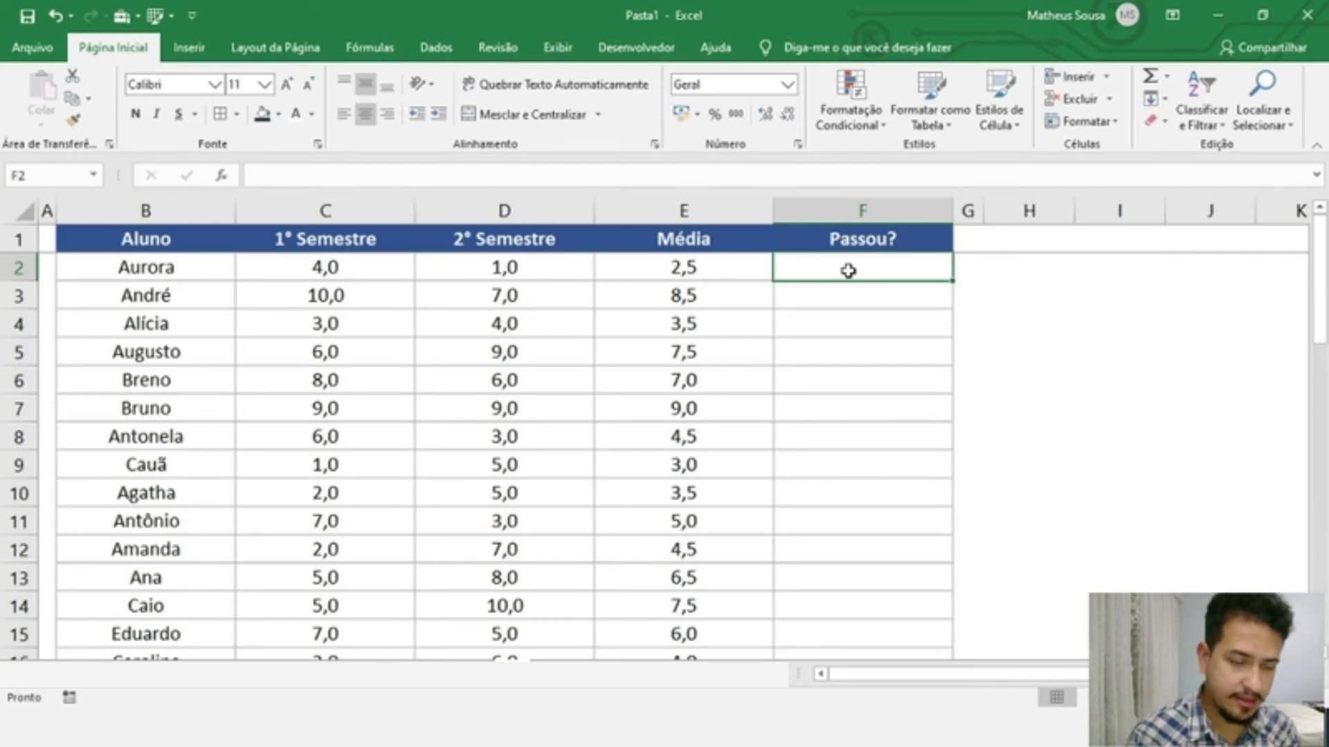
{"action": "type", "text": "="}
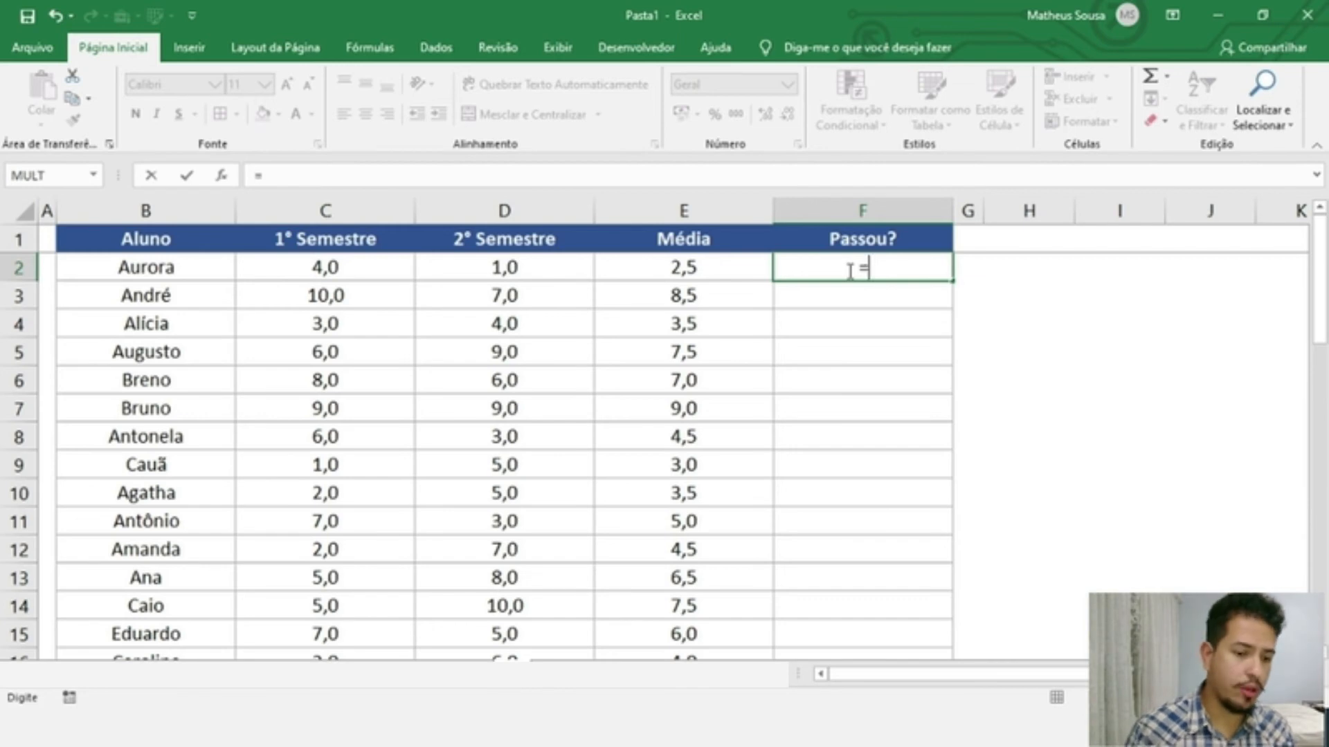
{"action": "type", "text": "se"}
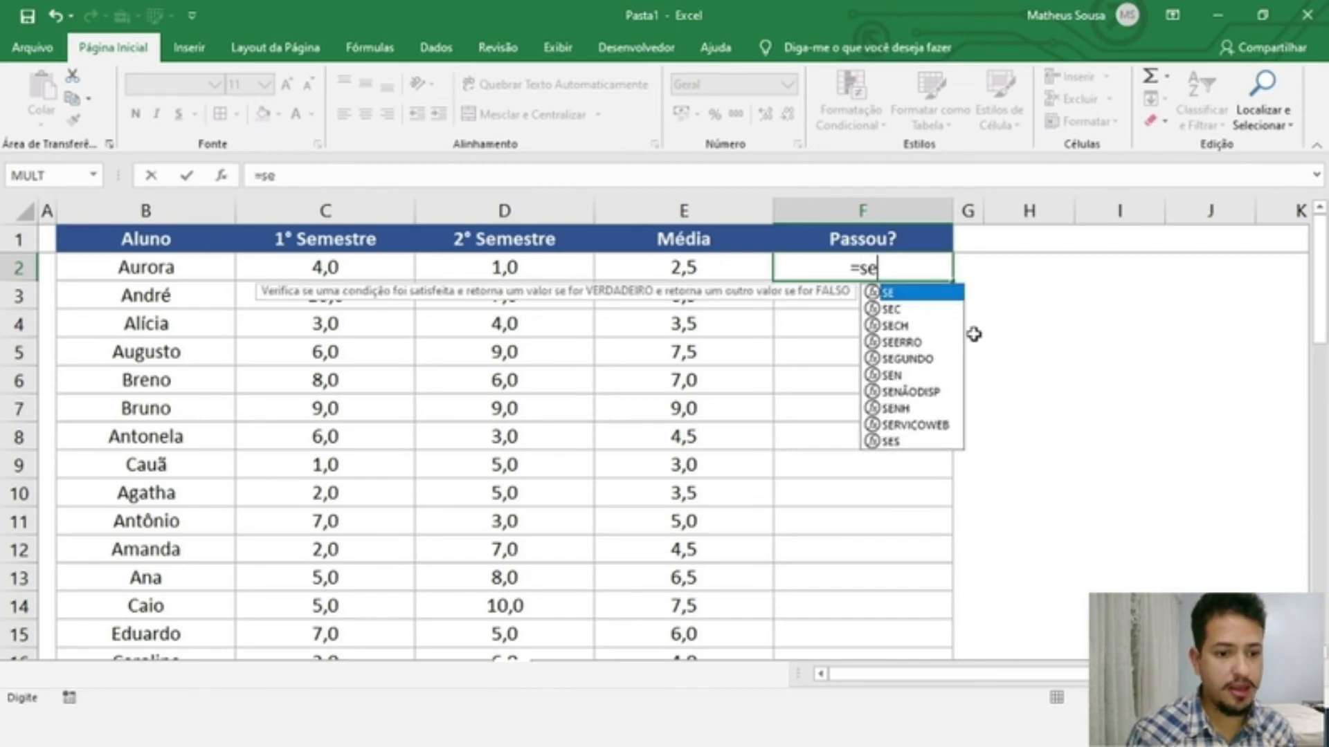
{"action": "key", "text": "Tab"}
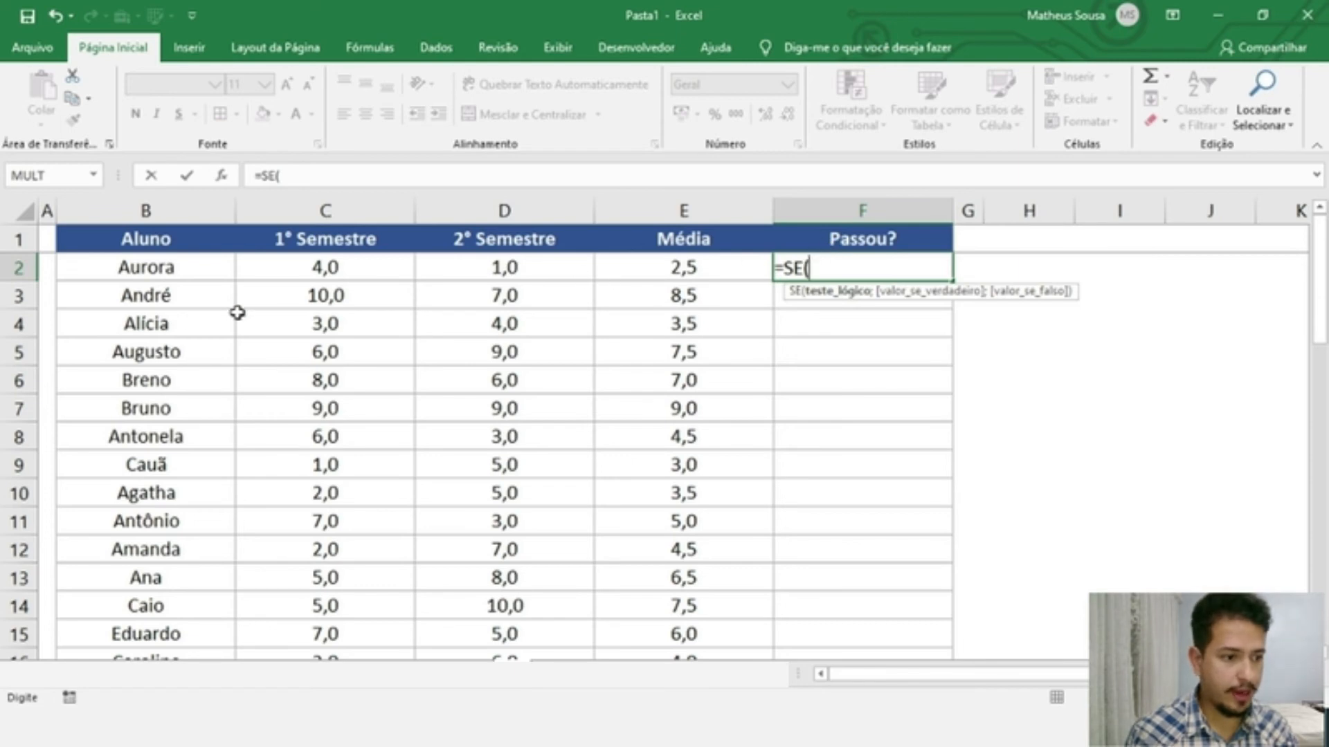
{"action": "left_click", "coordinate": [712, 274]}
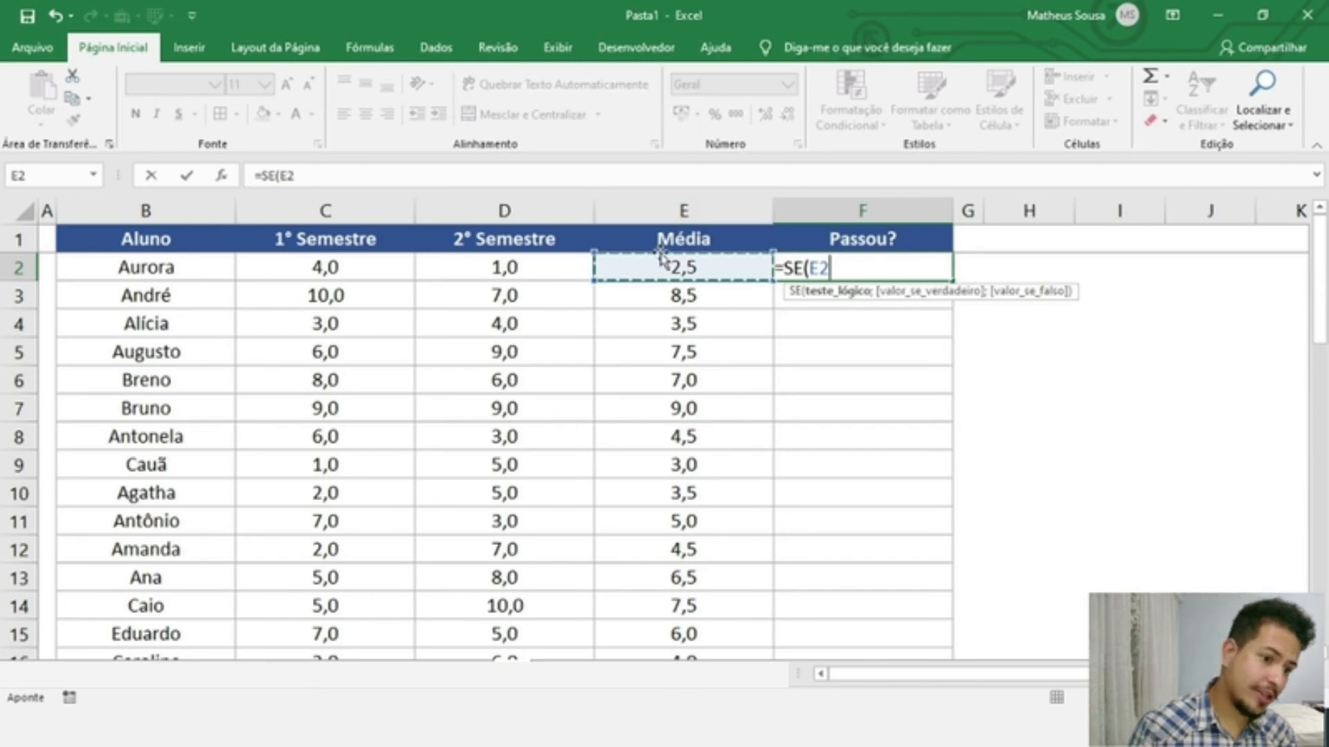
{"action": "type", "text": ">=7"}
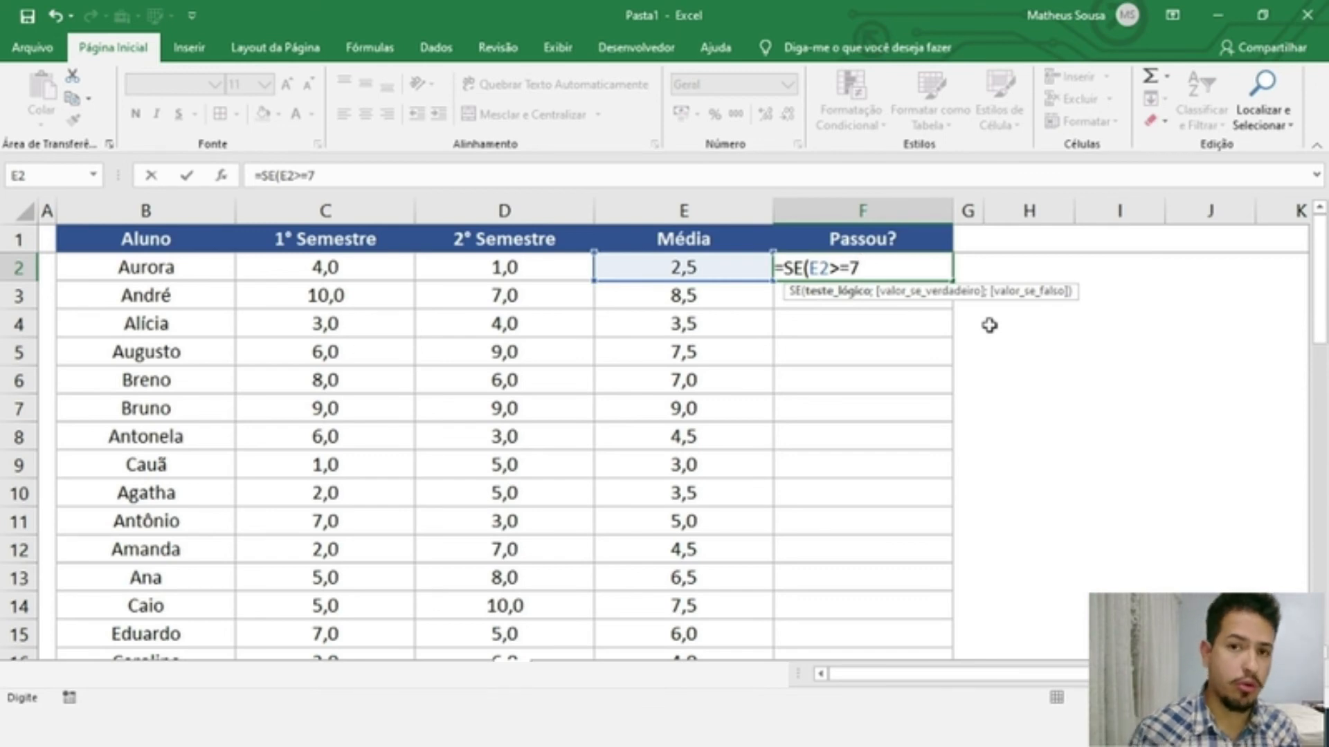
Complete F2's SE formula with "ALUNO APROVADO" as the true value and "ALUNO REPROVADO" as the false value.
{"action": "type", "text": ";"}
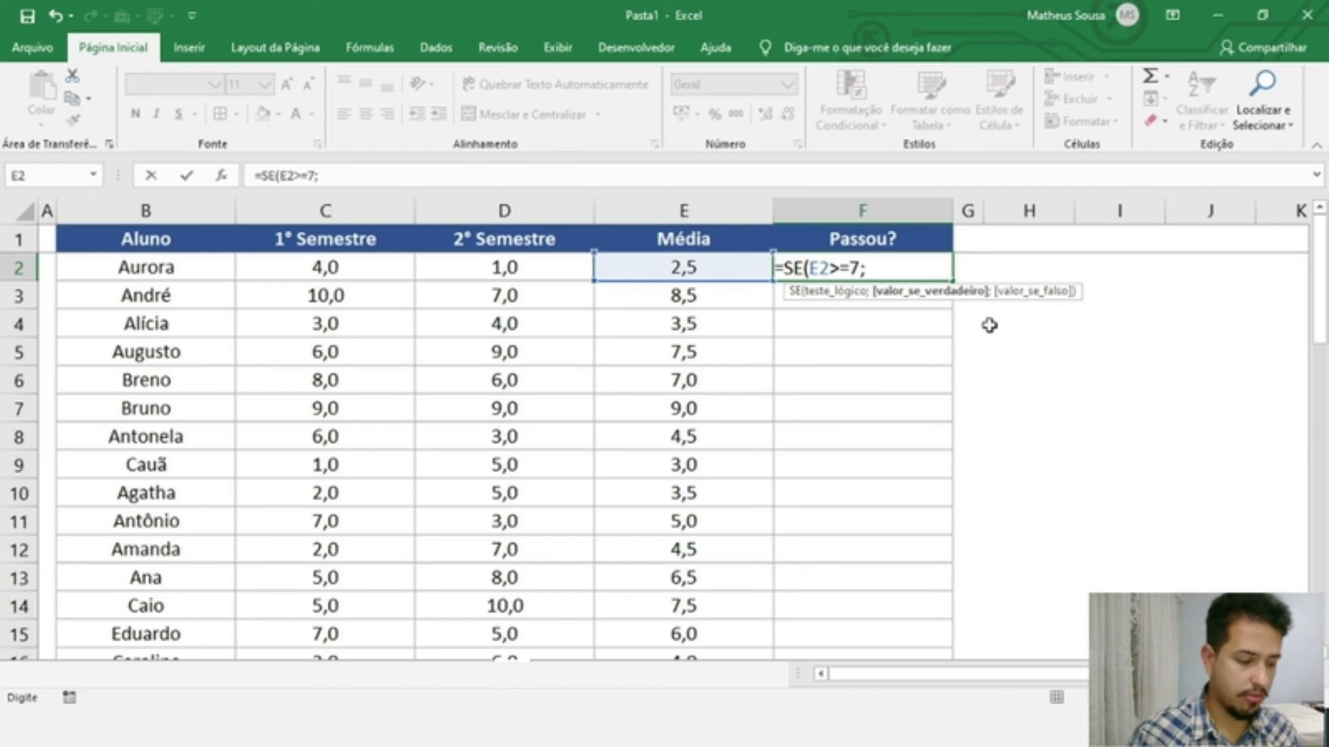
{"action": "type", "text": "\"ALUNO APR"}
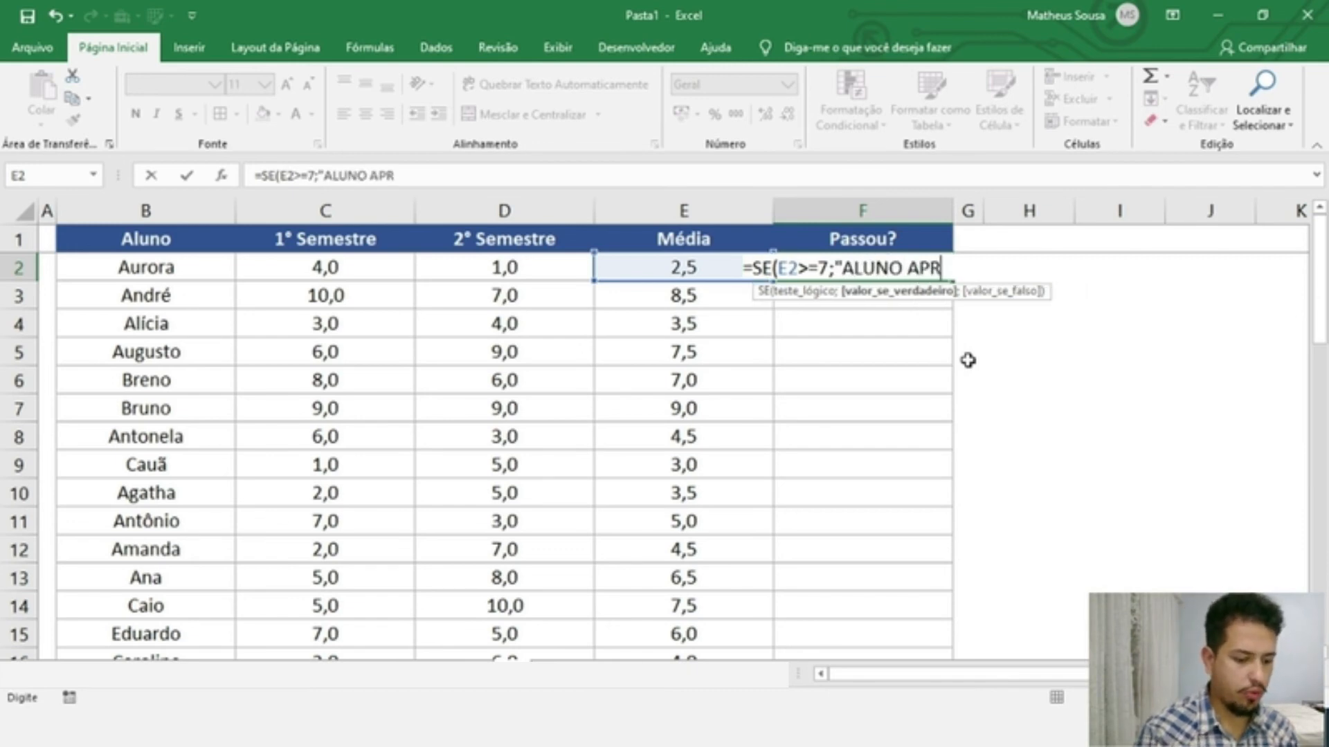
{"action": "type", "text": "OVADO\""}
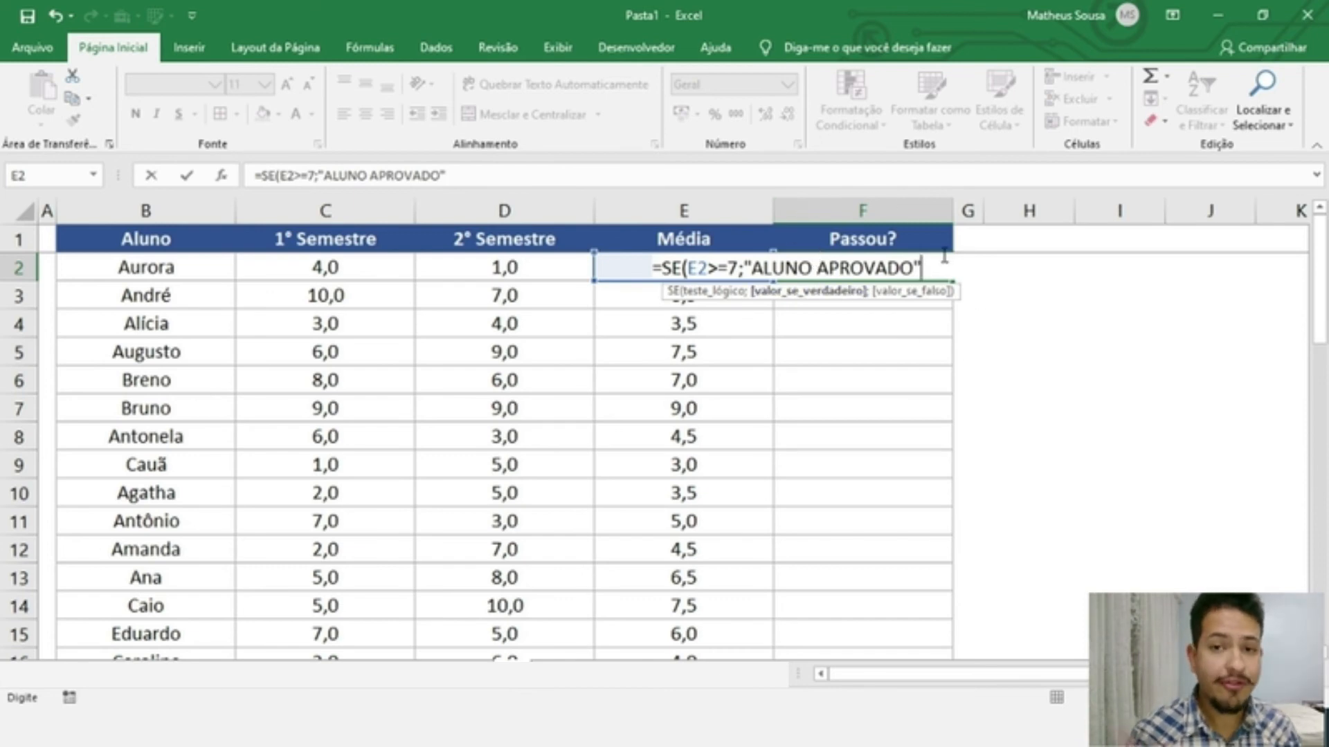
{"action": "type", "text": ";"}
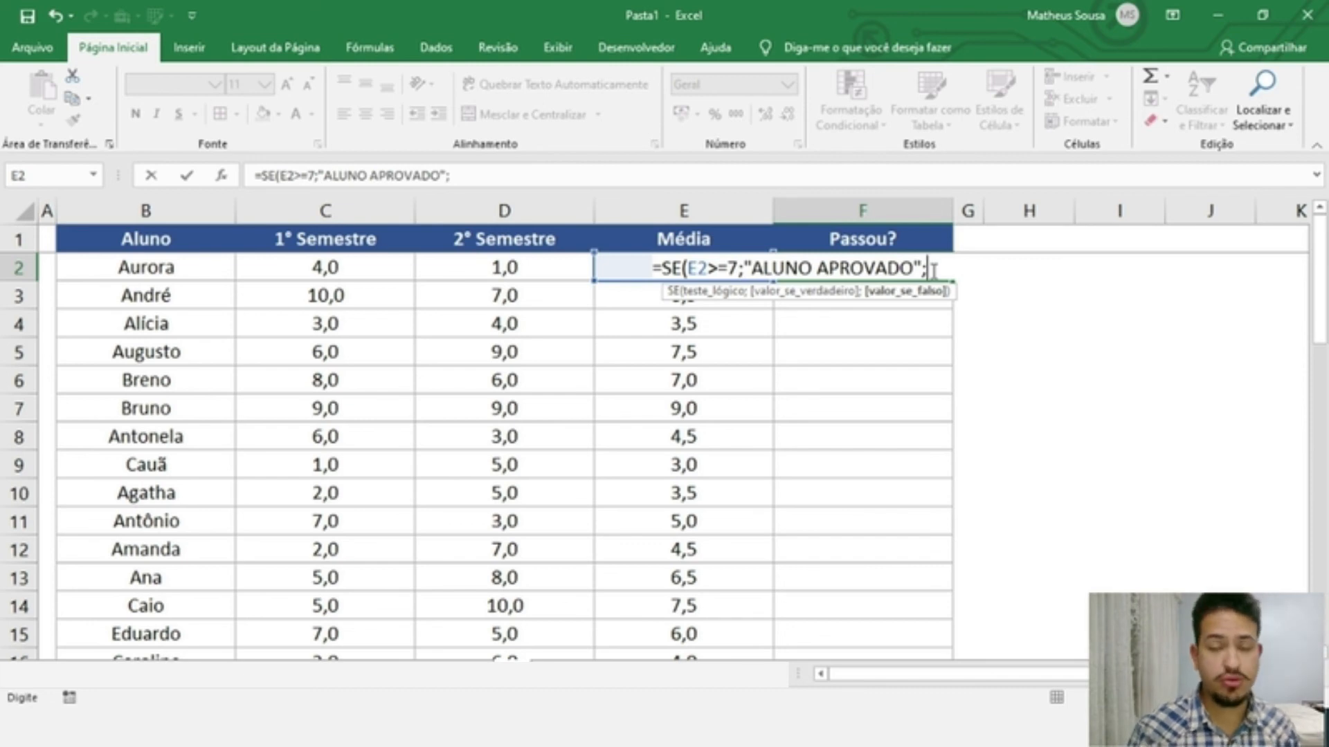
{"action": "type", "text": "\"ALUN"}
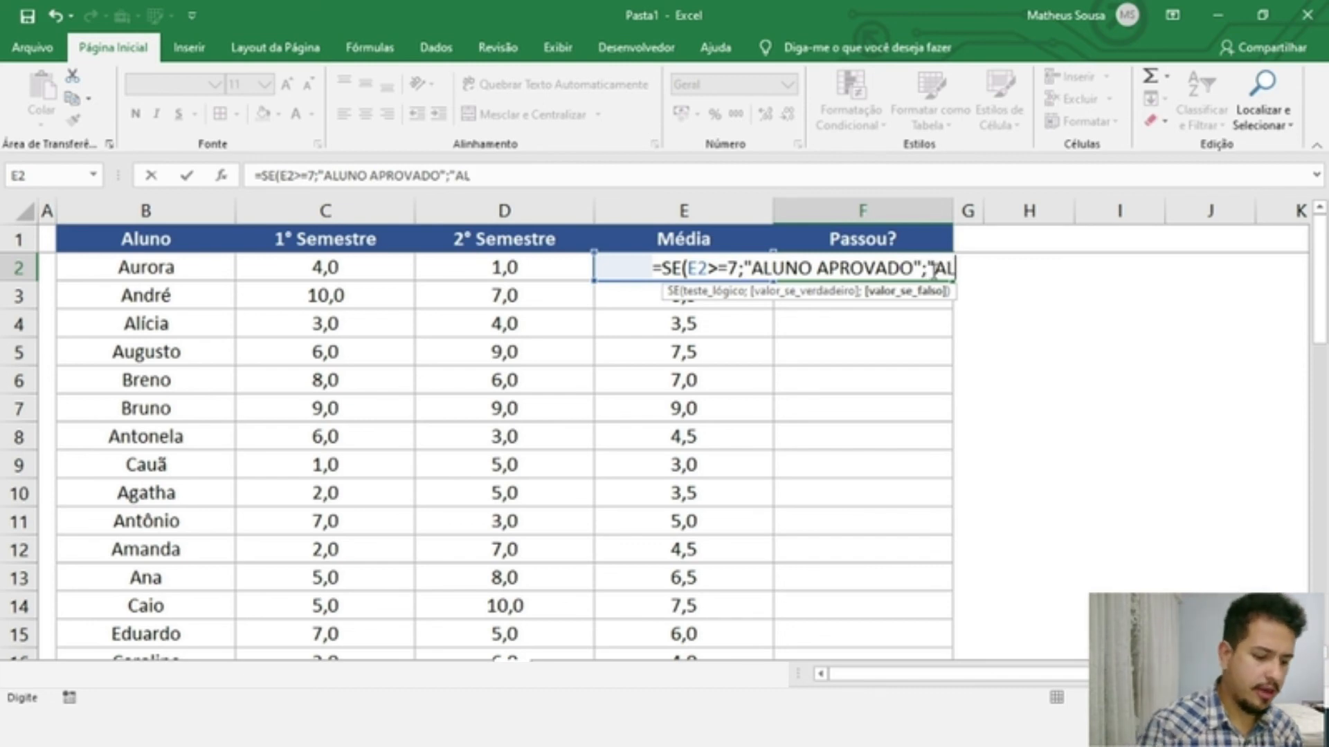
{"action": "type", "text": "O REP"}
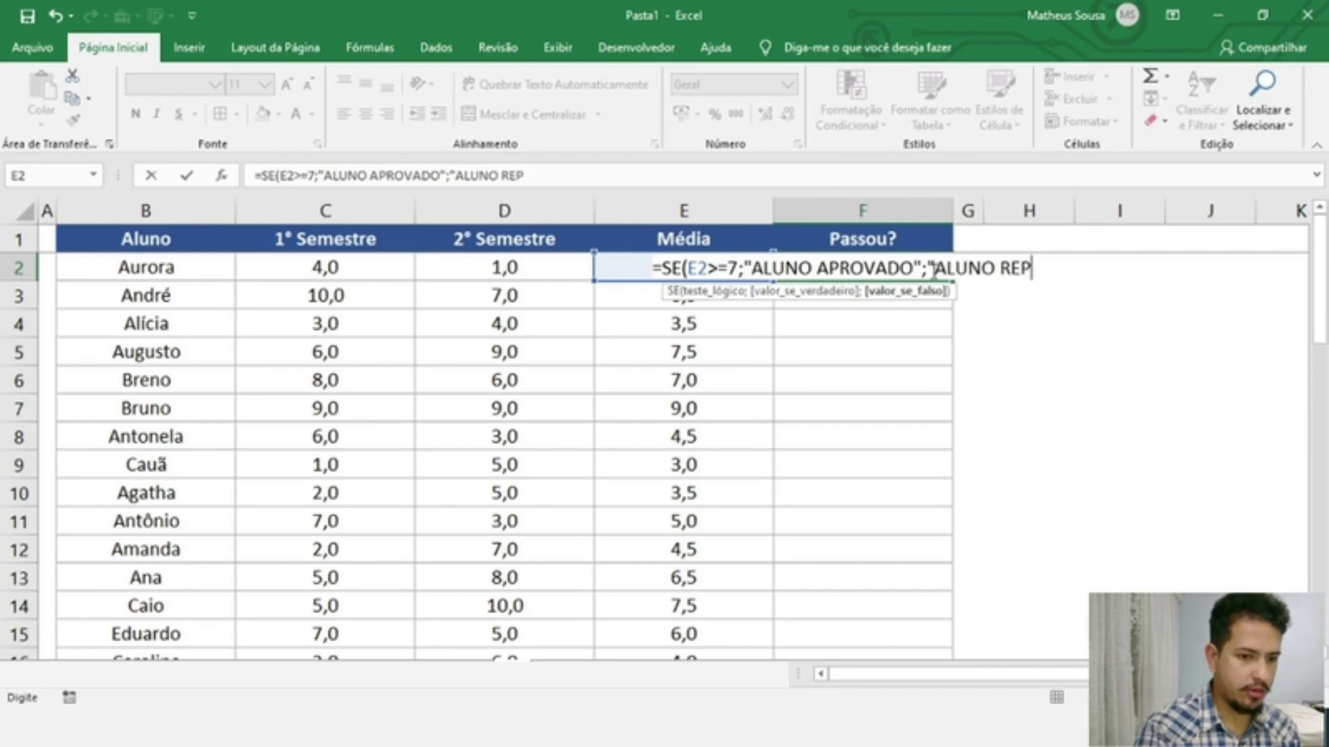
{"action": "type", "text": "ROVADO\")"}
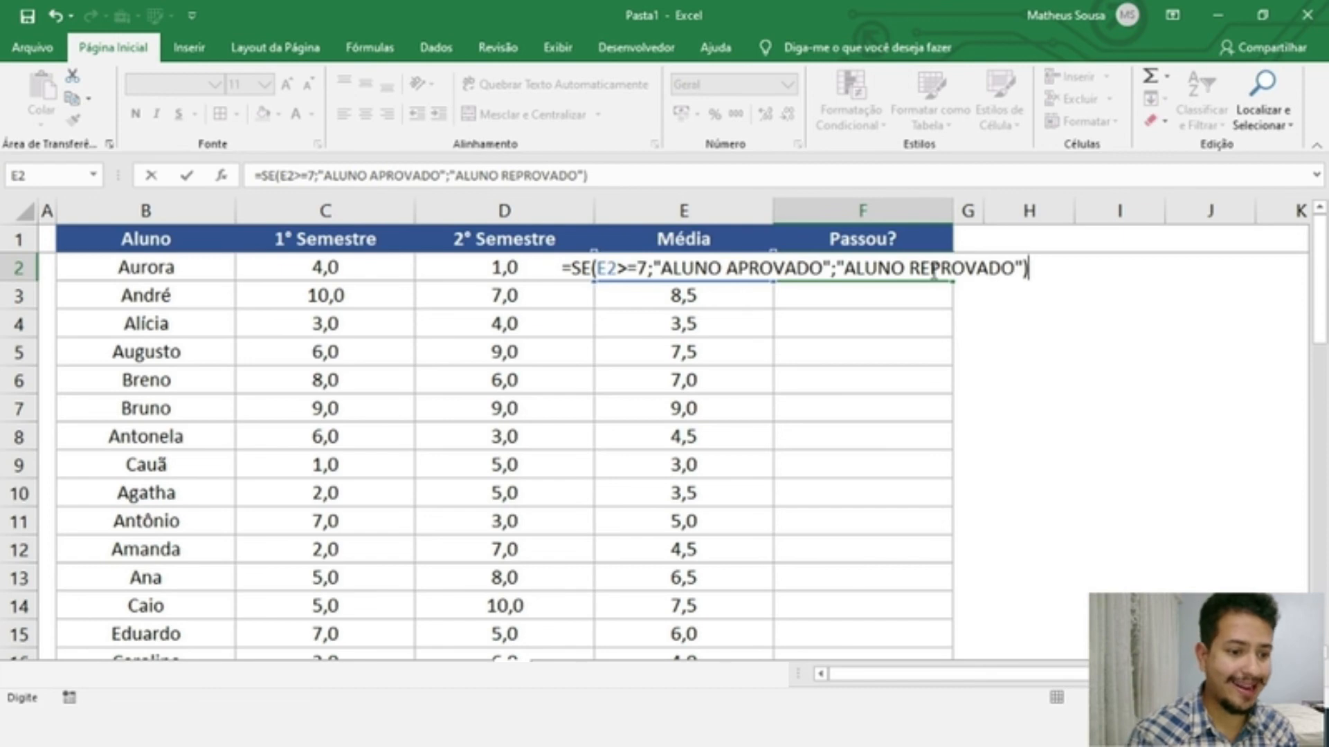
{"action": "key", "text": "Return"}
Autofit the width of column F and fill F2's SE formula down for all the students.
{"action": "left_click", "coordinate": [936, 268]}
{"action": "double_click", "coordinate": [953, 207]}
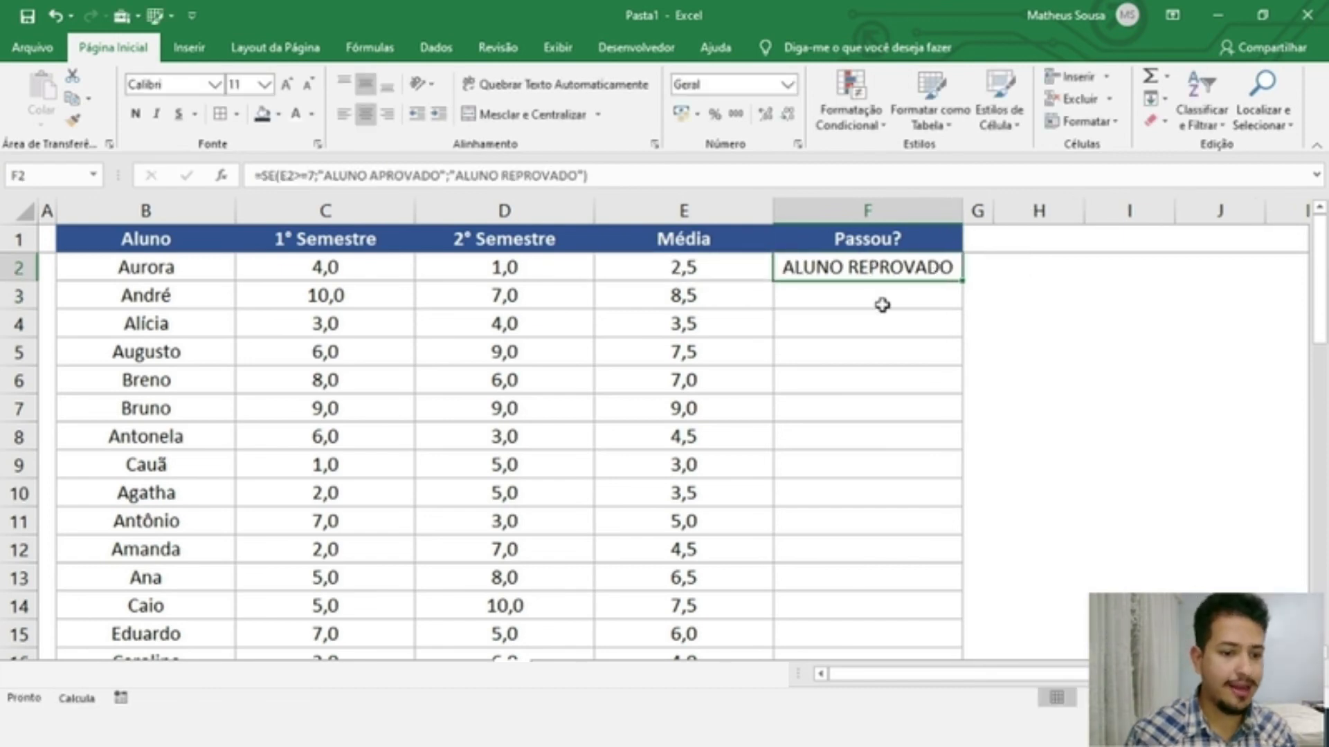
{"action": "double_click", "coordinate": [966, 281]}
{"action": "scroll", "coordinate": [948, 306], "scroll_direction": "down", "scroll_amount": 2}
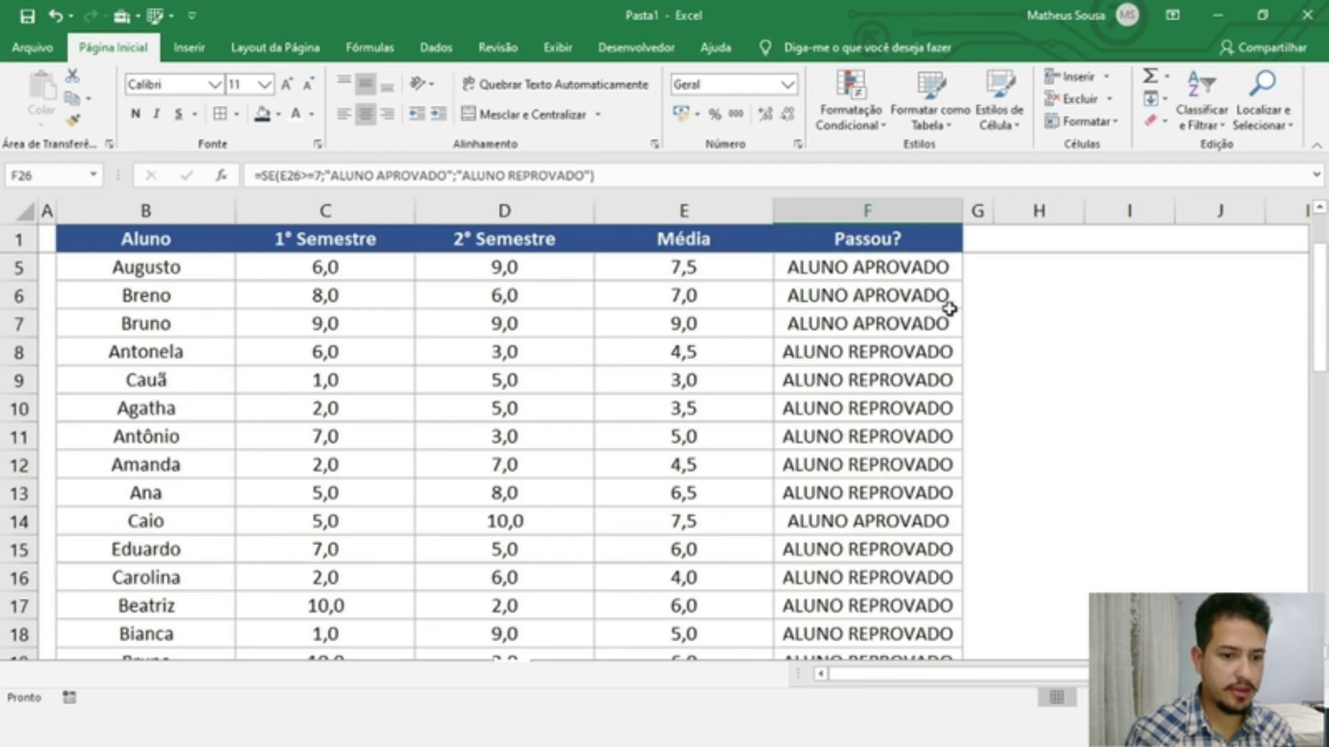
{"action": "scroll", "coordinate": [949, 308], "scroll_direction": "up", "scroll_amount": 2}
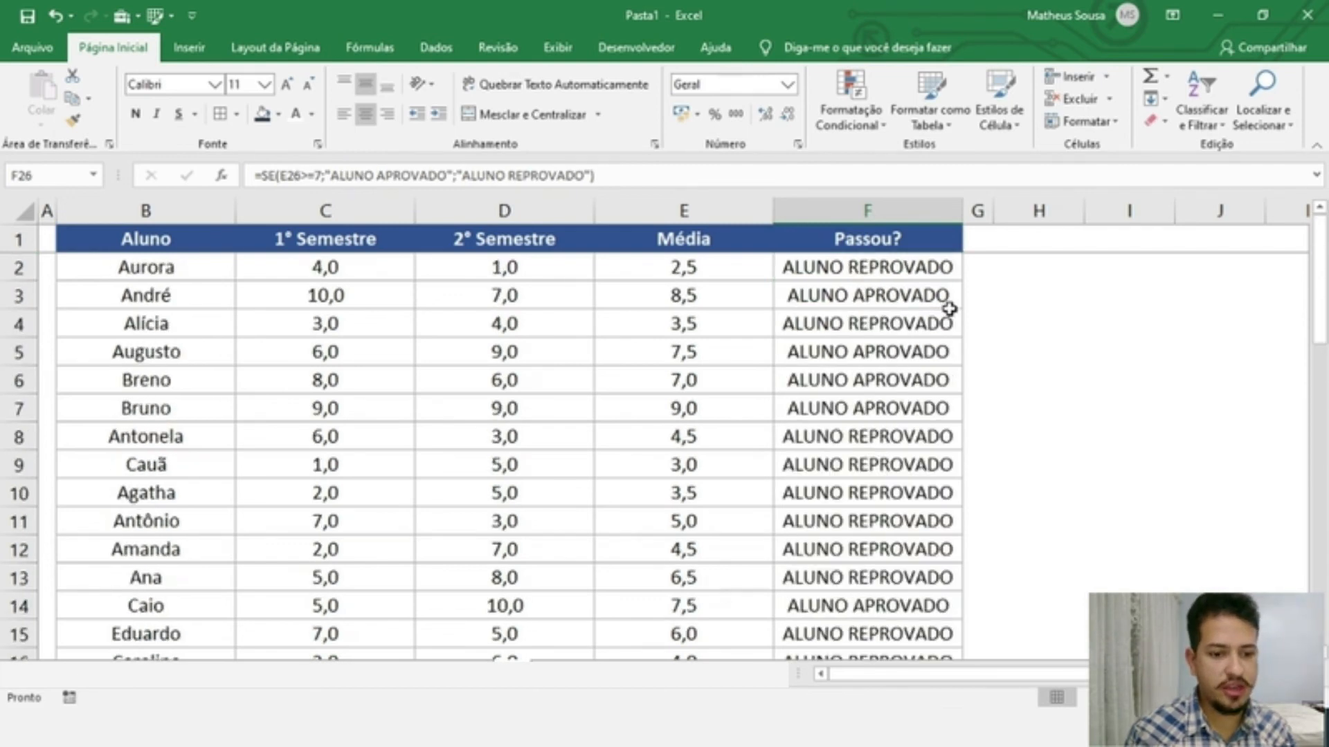
Compare the averages in column E with the pass results in column F for rows 3 to 7.
{"action": "left_click", "coordinate": [949, 303]}
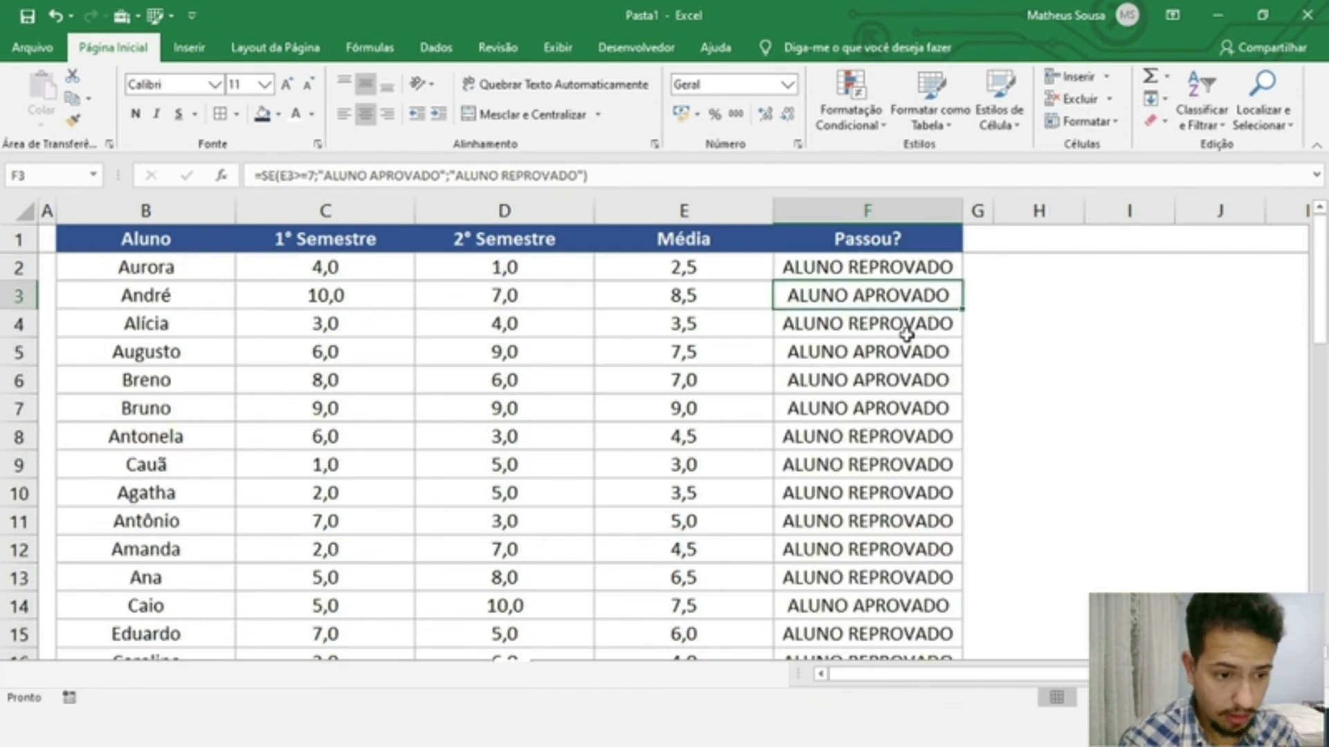
{"action": "left_click", "coordinate": [672, 334]}
{"action": "left_click", "coordinate": [726, 360]}
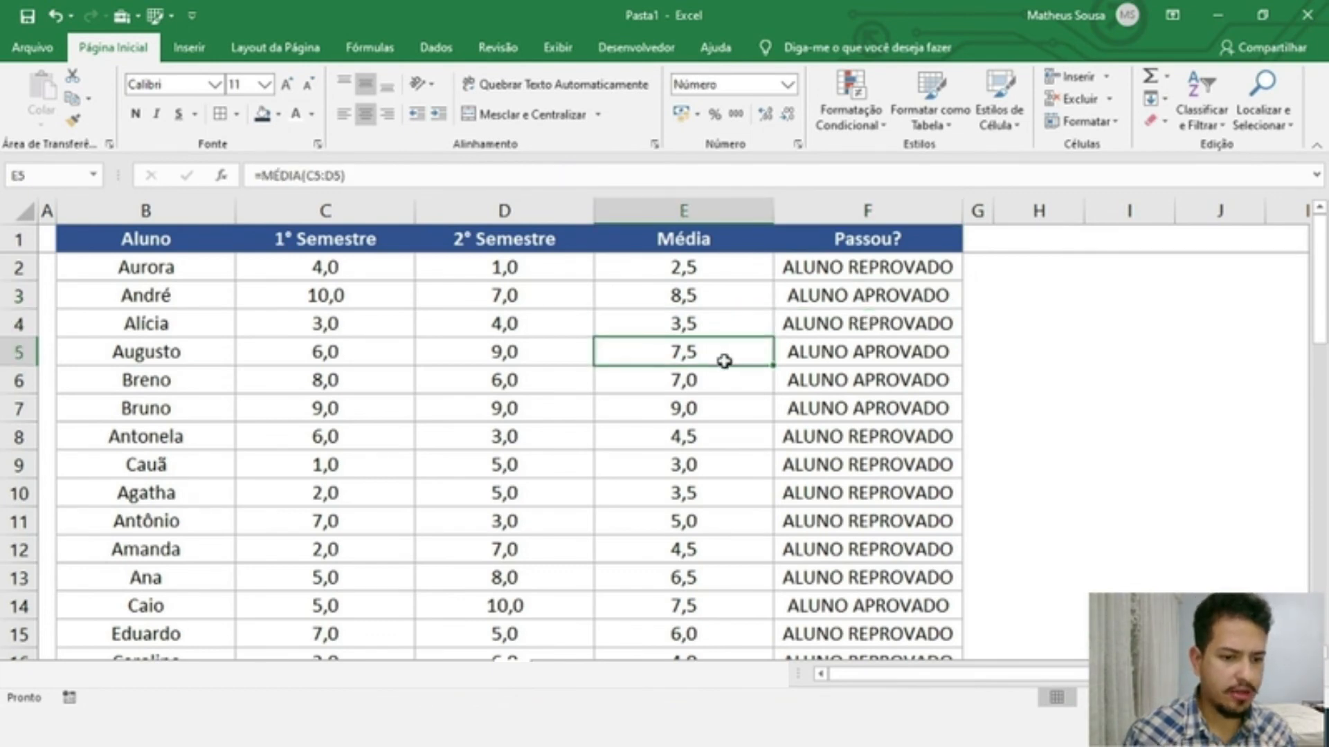
{"action": "left_click", "coordinate": [942, 353]}
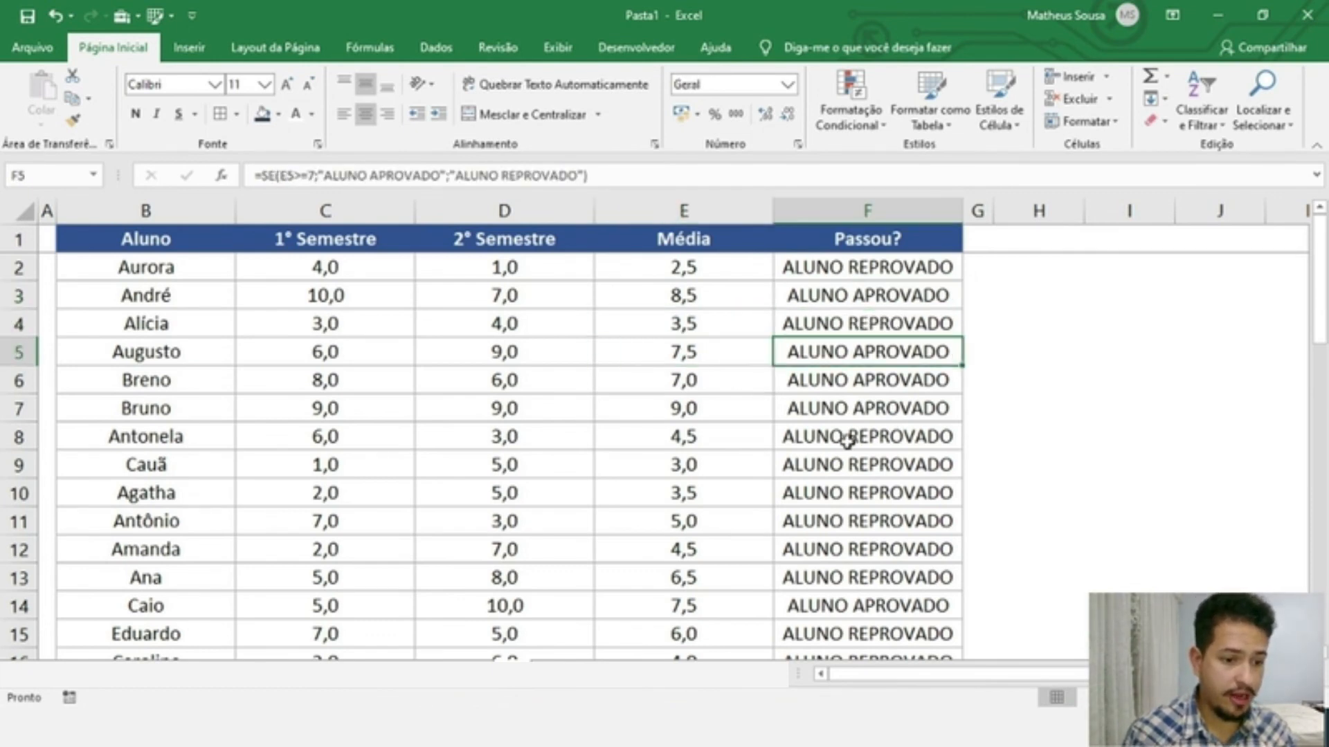
{"action": "left_click", "coordinate": [727, 377]}
{"action": "left_click", "coordinate": [831, 377]}
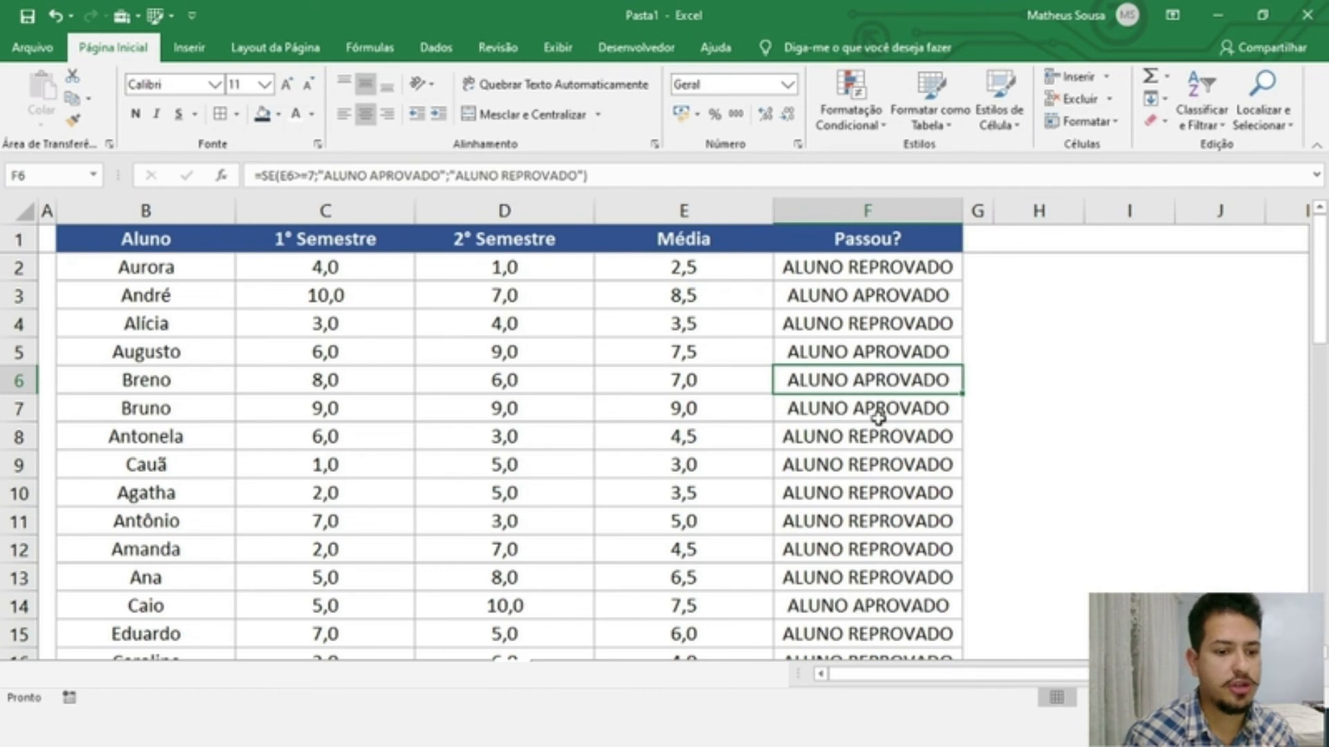
{"action": "left_click", "coordinate": [685, 412]}
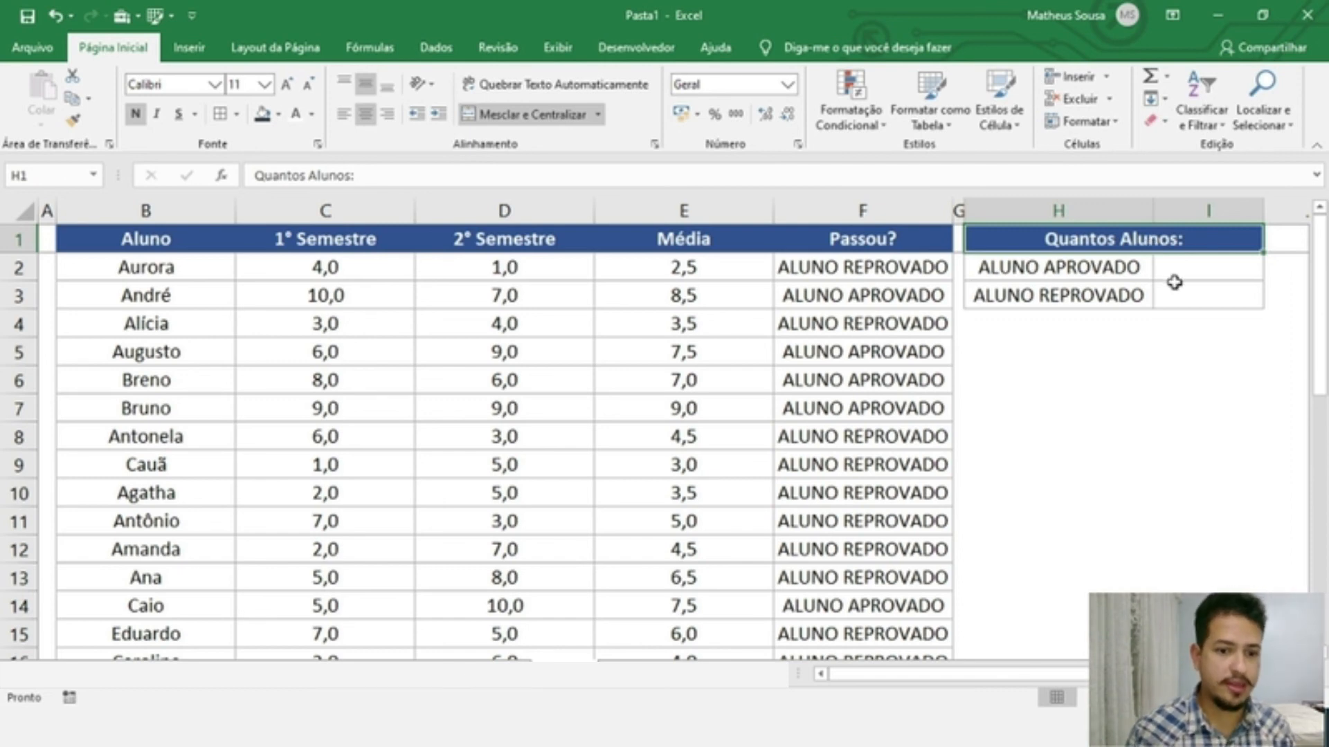
Start a CONT.SE formula in I2 with the whole of column F as the range.
{"action": "left_click", "coordinate": [1175, 279]}
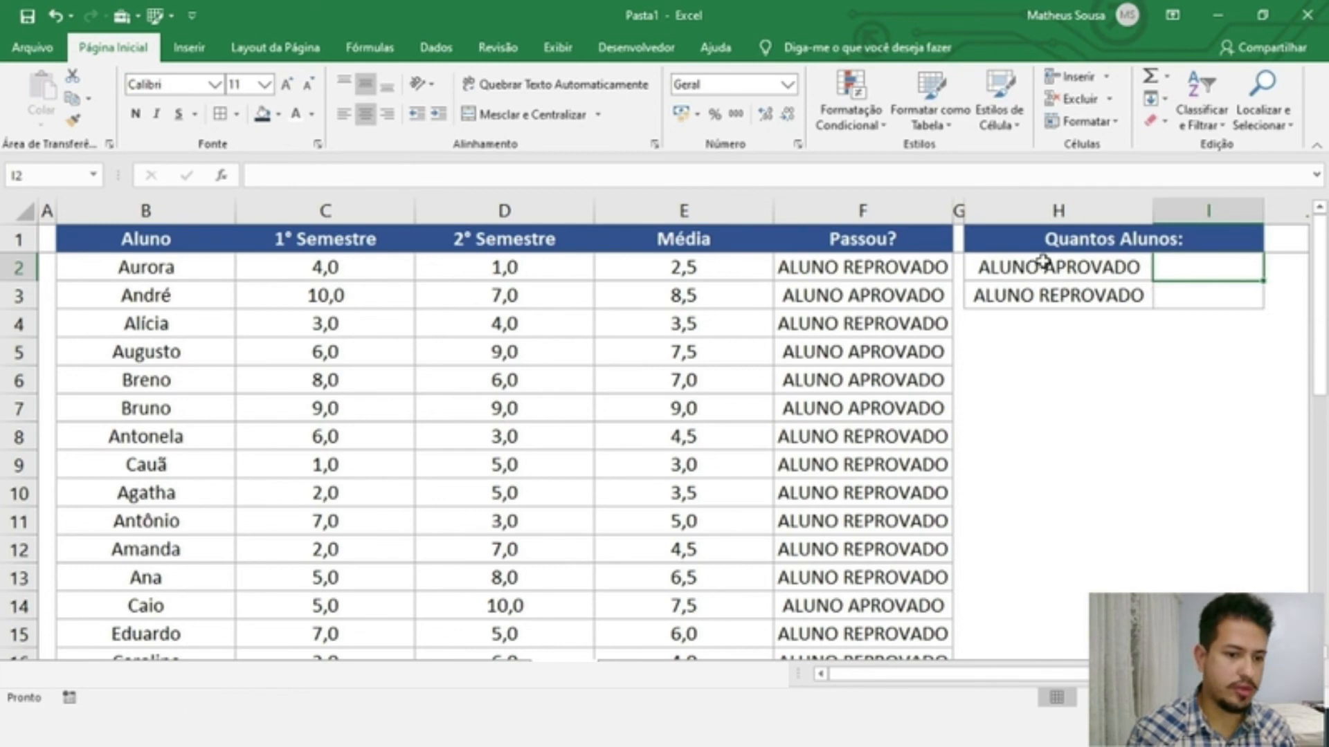
{"action": "left_click", "coordinate": [1012, 269]}
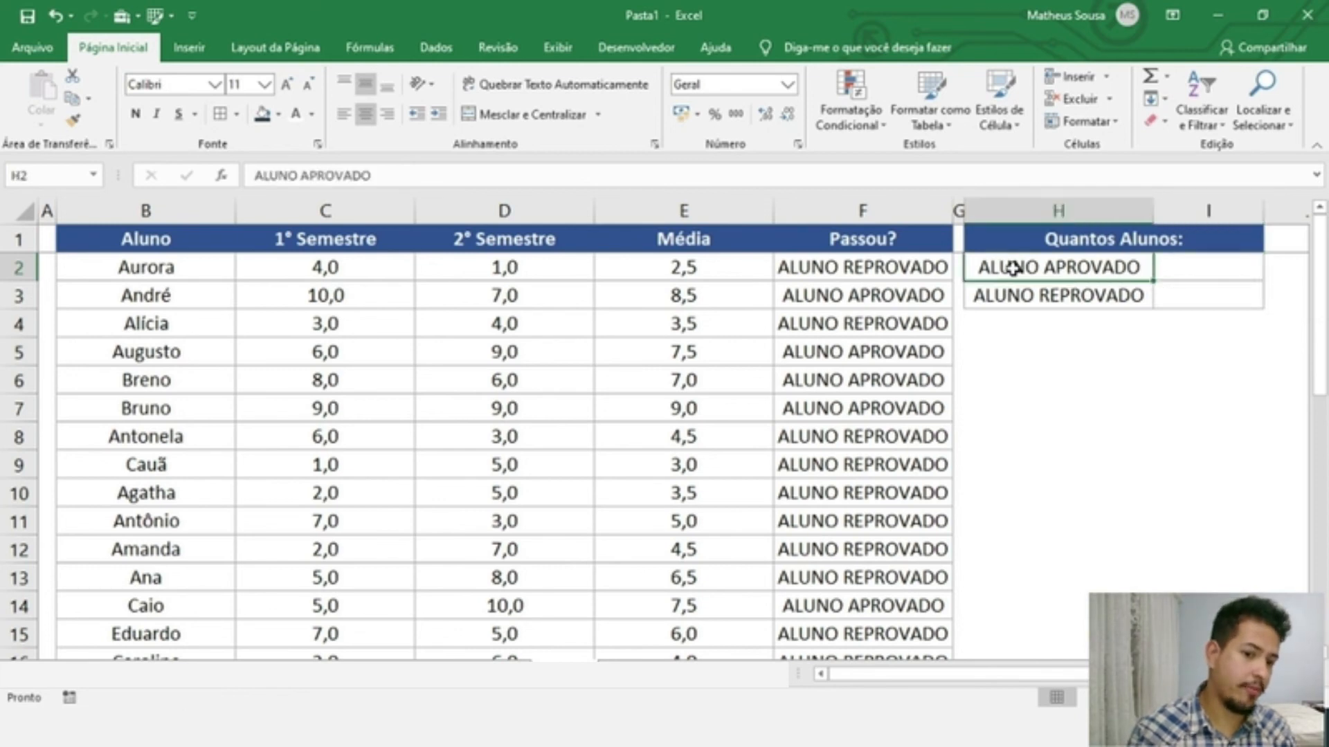
{"action": "left_click", "coordinate": [1085, 296]}
{"action": "left_click", "coordinate": [1104, 339]}
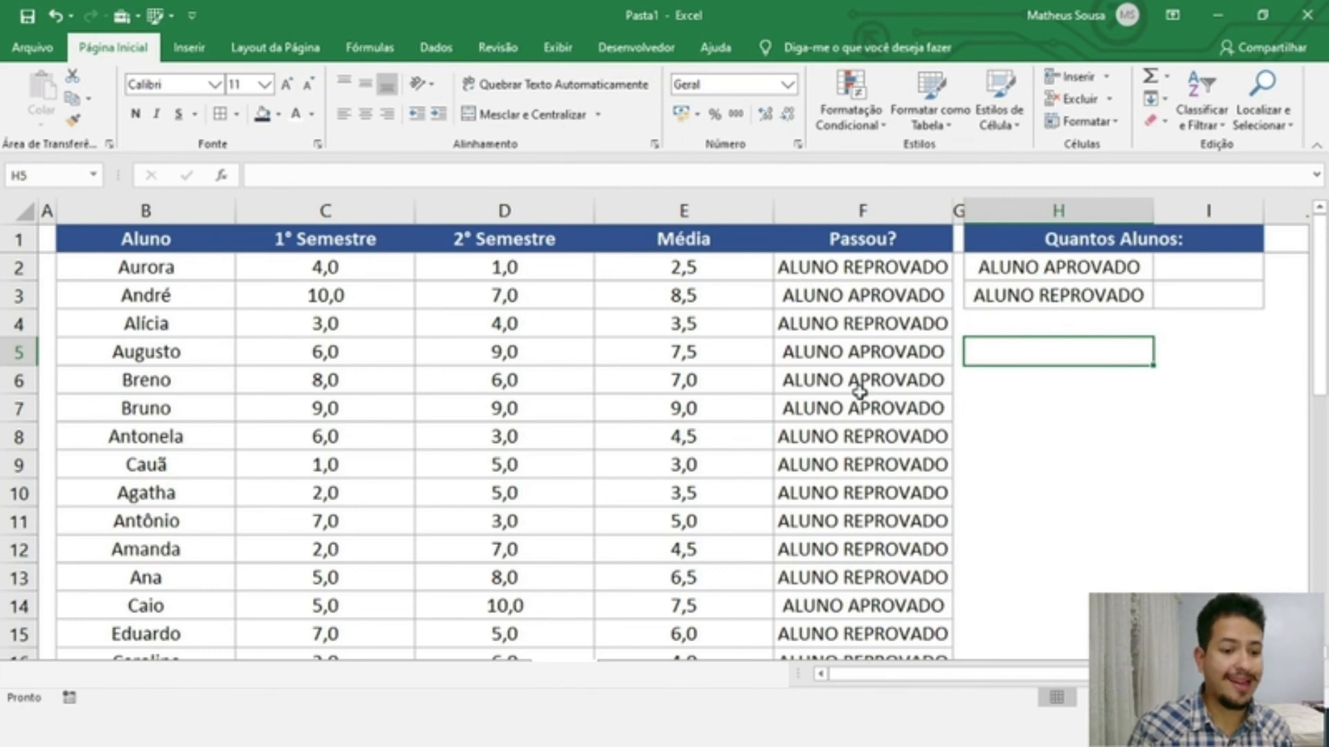
{"action": "left_click", "coordinate": [1202, 271]}
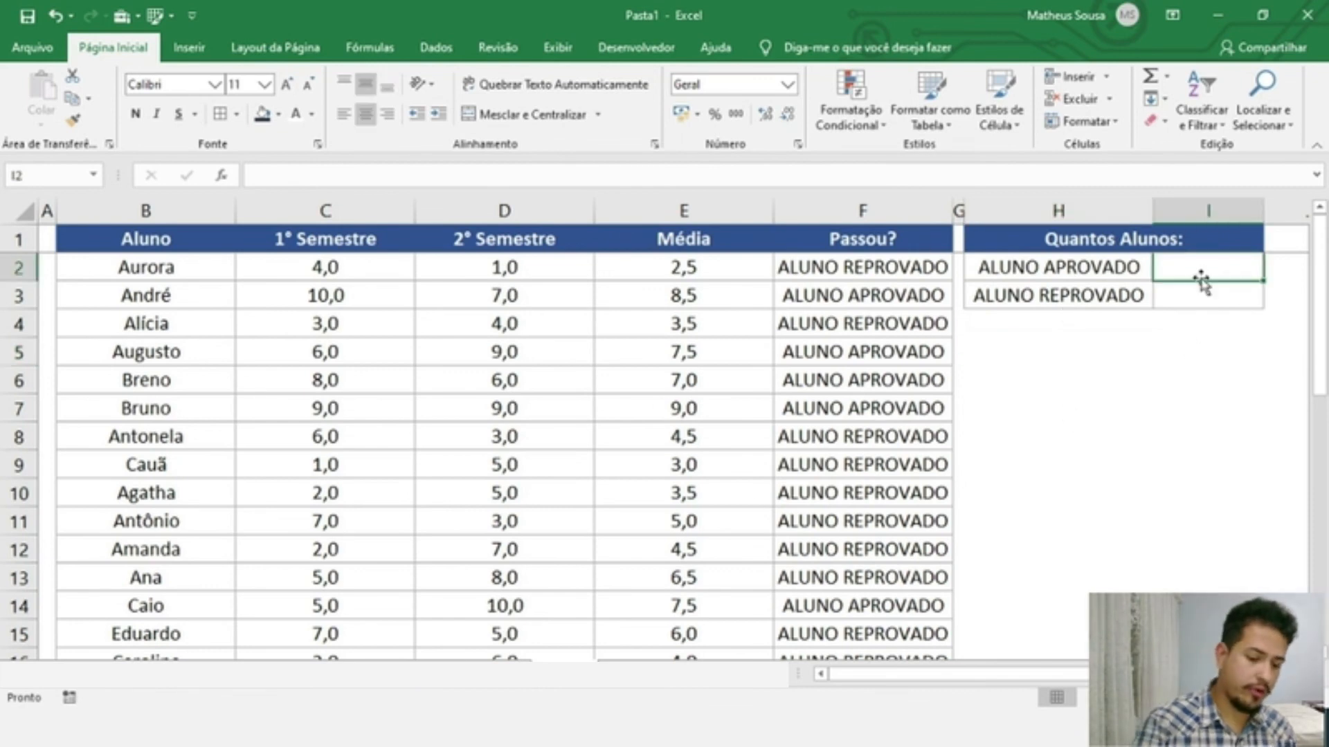
{"action": "type", "text": "=cont.se"}
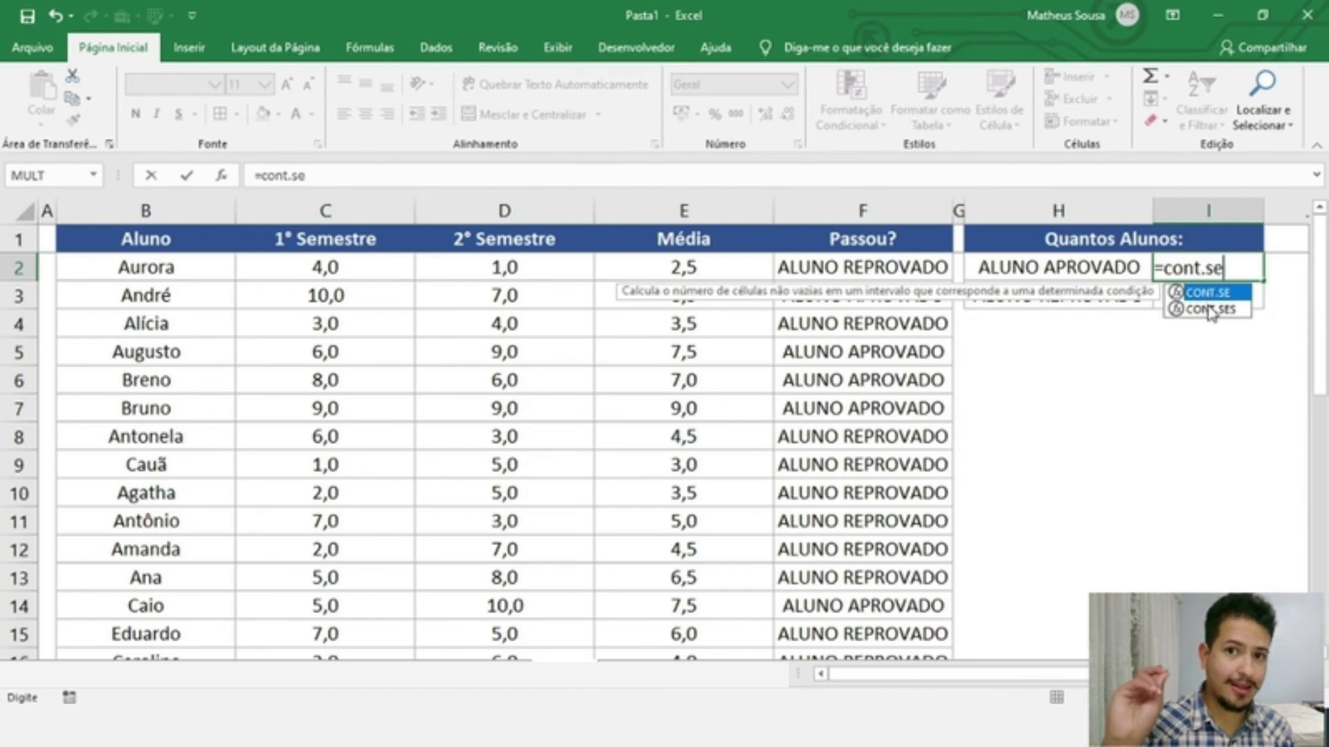
{"action": "key", "text": "Tab"}
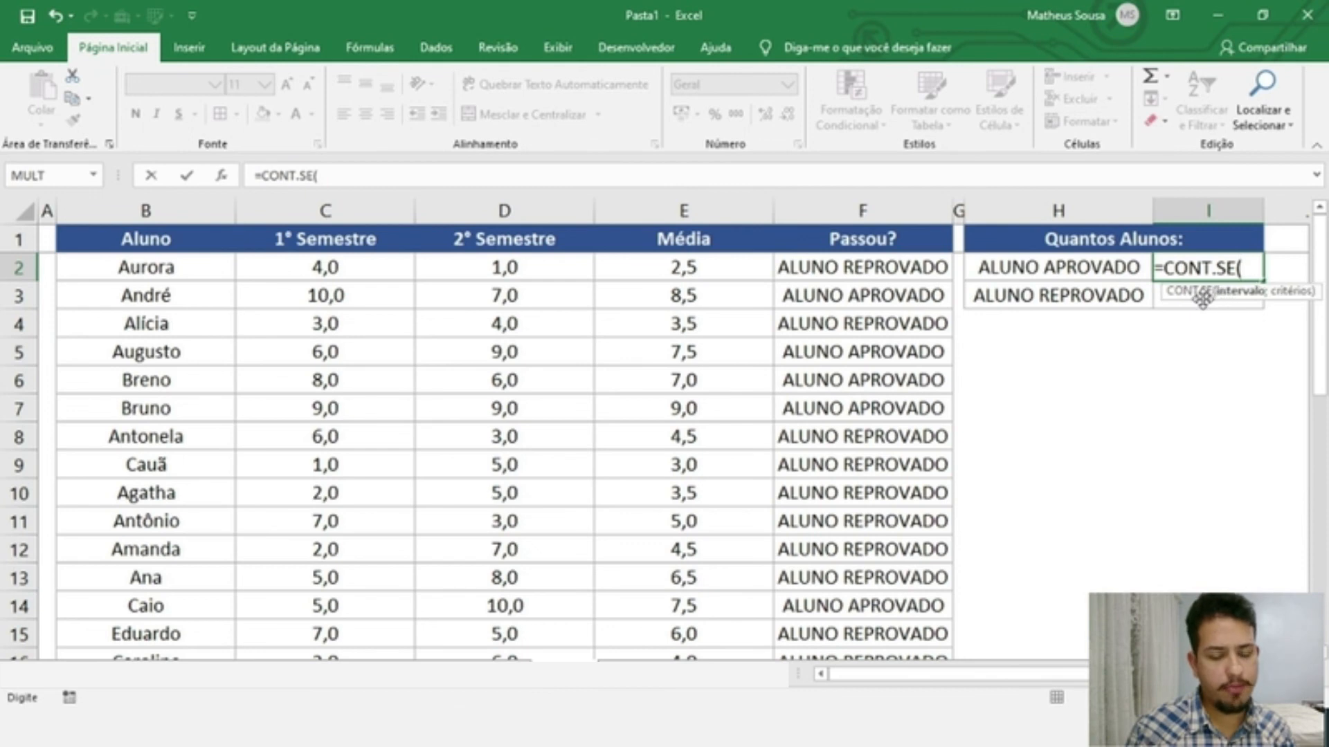
{"action": "left_click_drag", "start_coordinate": [1206, 298], "coordinate": [1095, 374]}
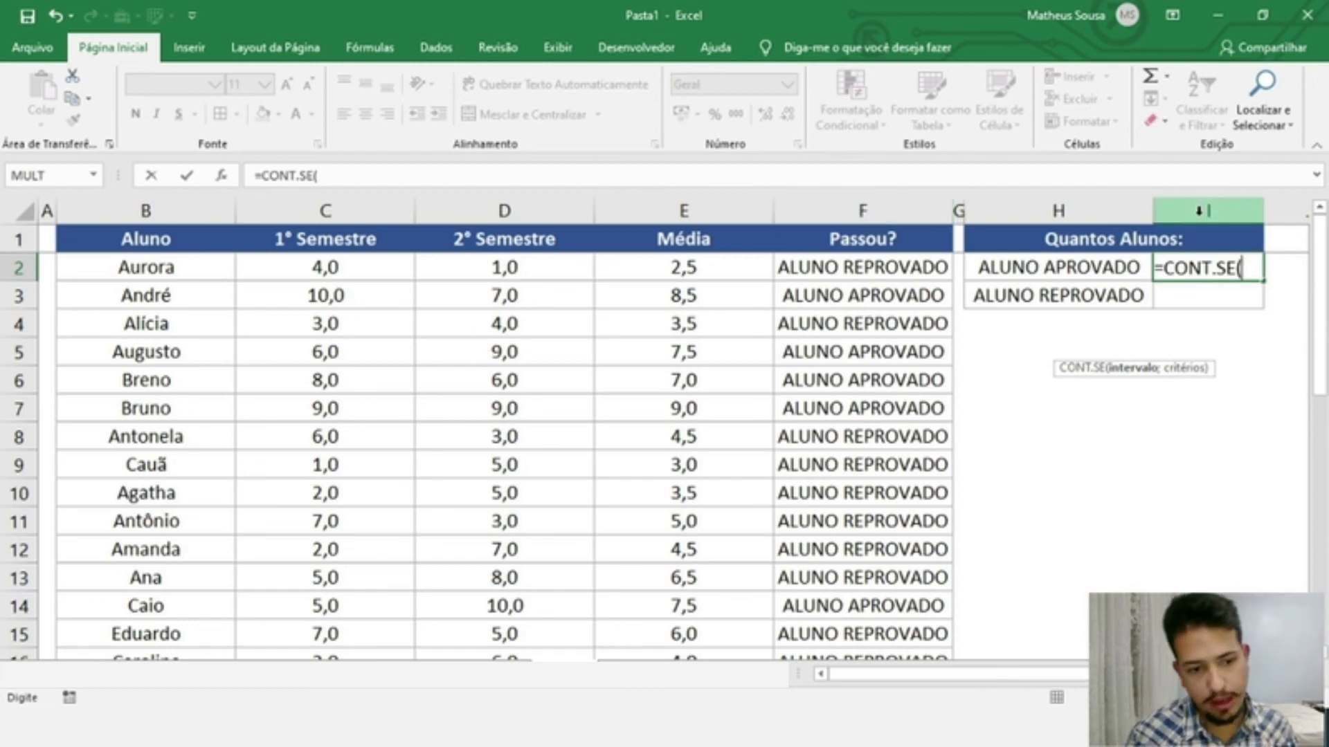
{"action": "left_click", "coordinate": [859, 199]}
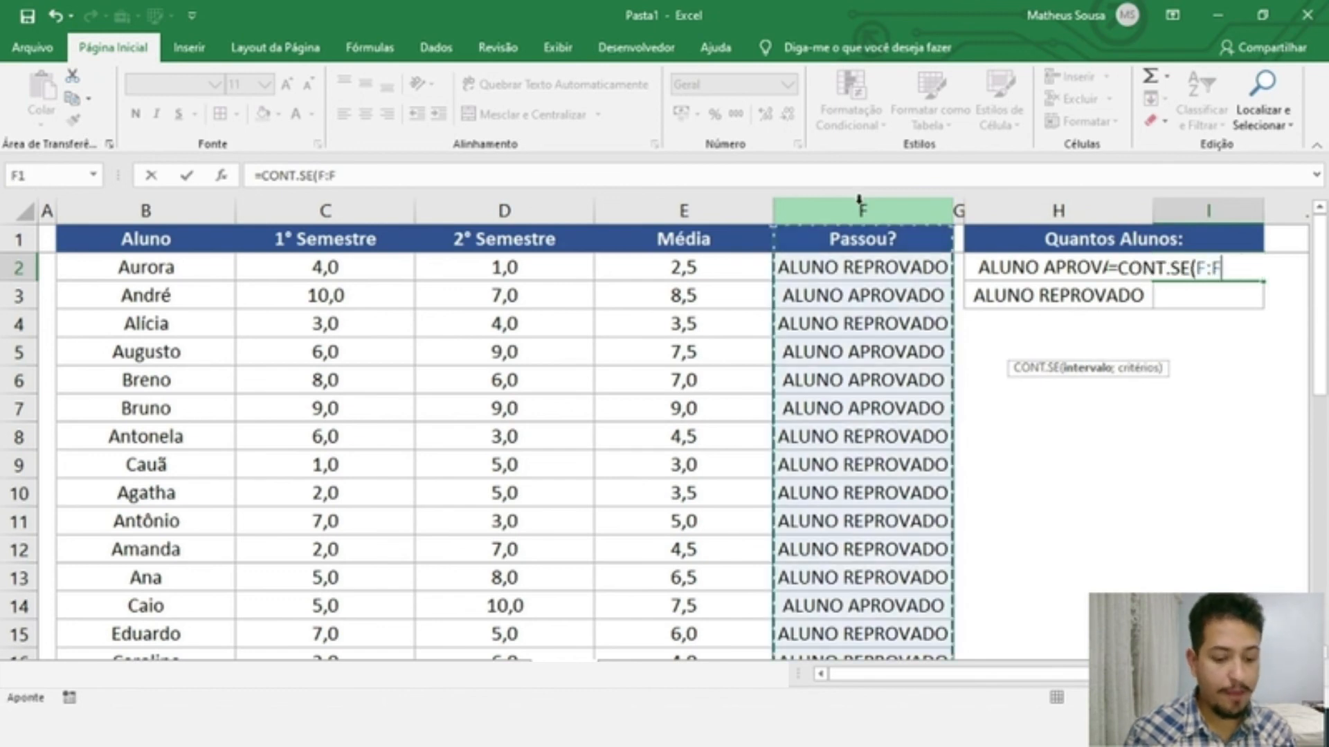
Complete I2's CONT.SE formula with H2 as the criterion and recheck its arguments.
{"action": "type", "text": ";"}
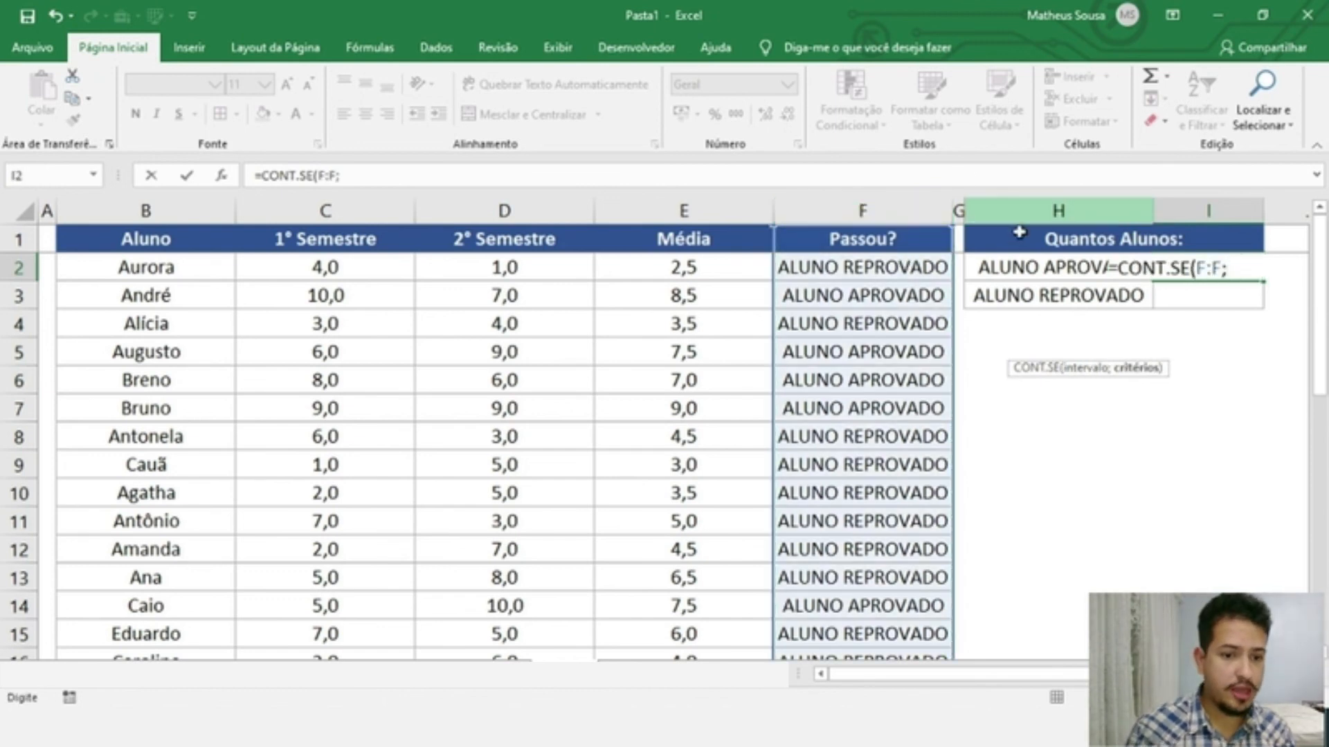
{"action": "left_click", "coordinate": [1024, 267]}
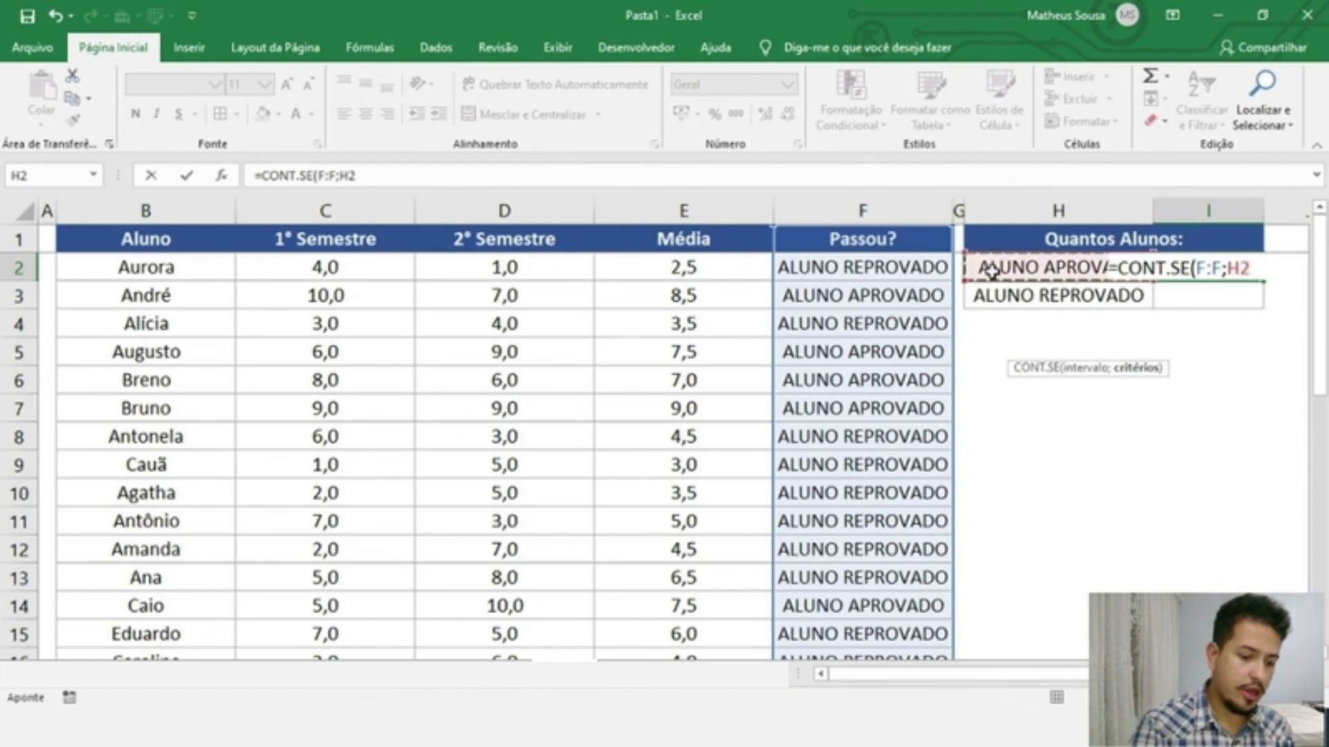
{"action": "type", "text": ")"}
{"action": "key", "text": "Return"}
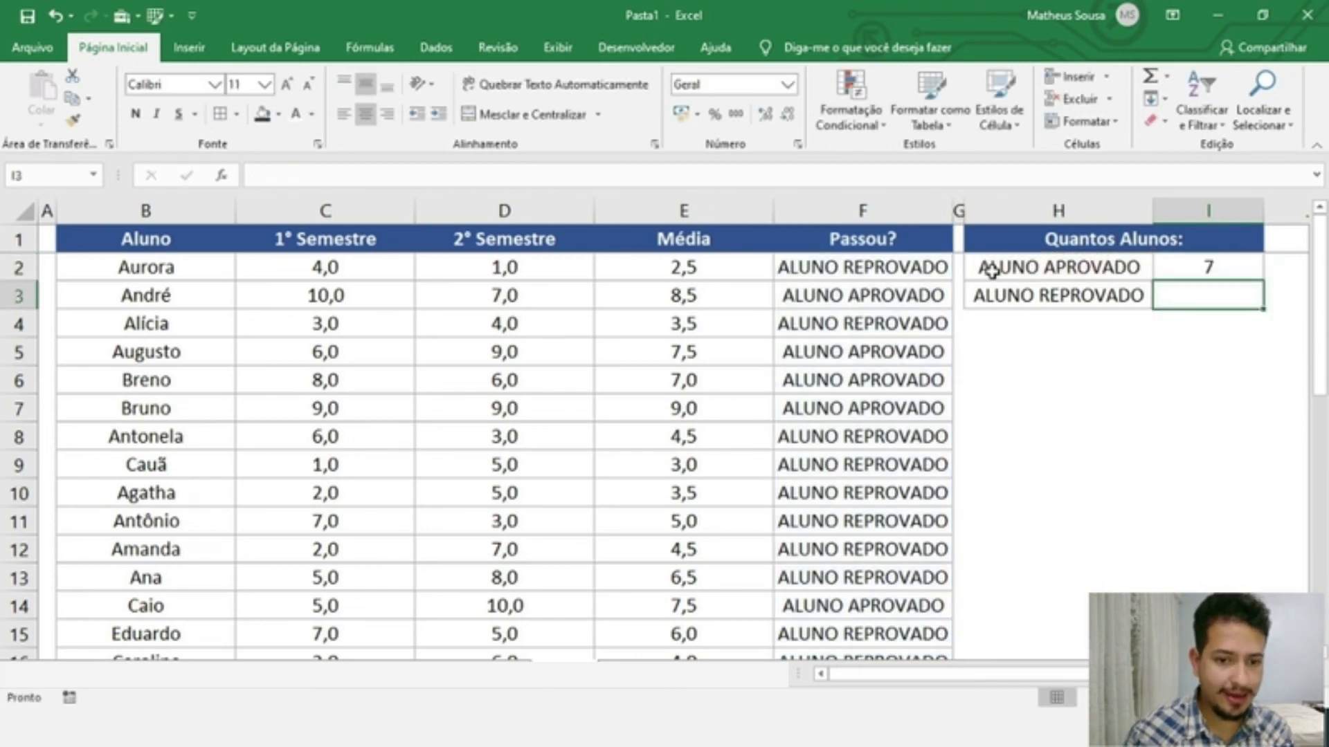
{"action": "left_click", "coordinate": [1186, 271]}
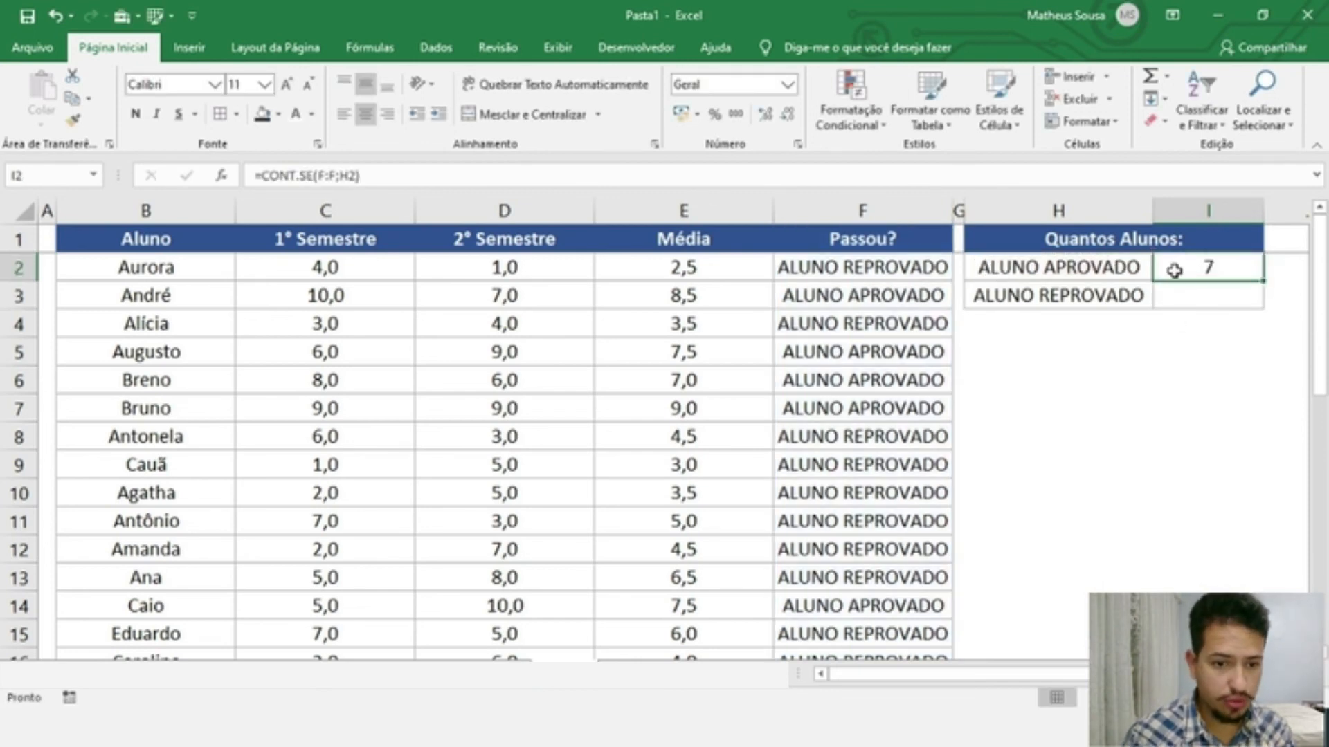
{"action": "double_click", "coordinate": [1209, 269]}
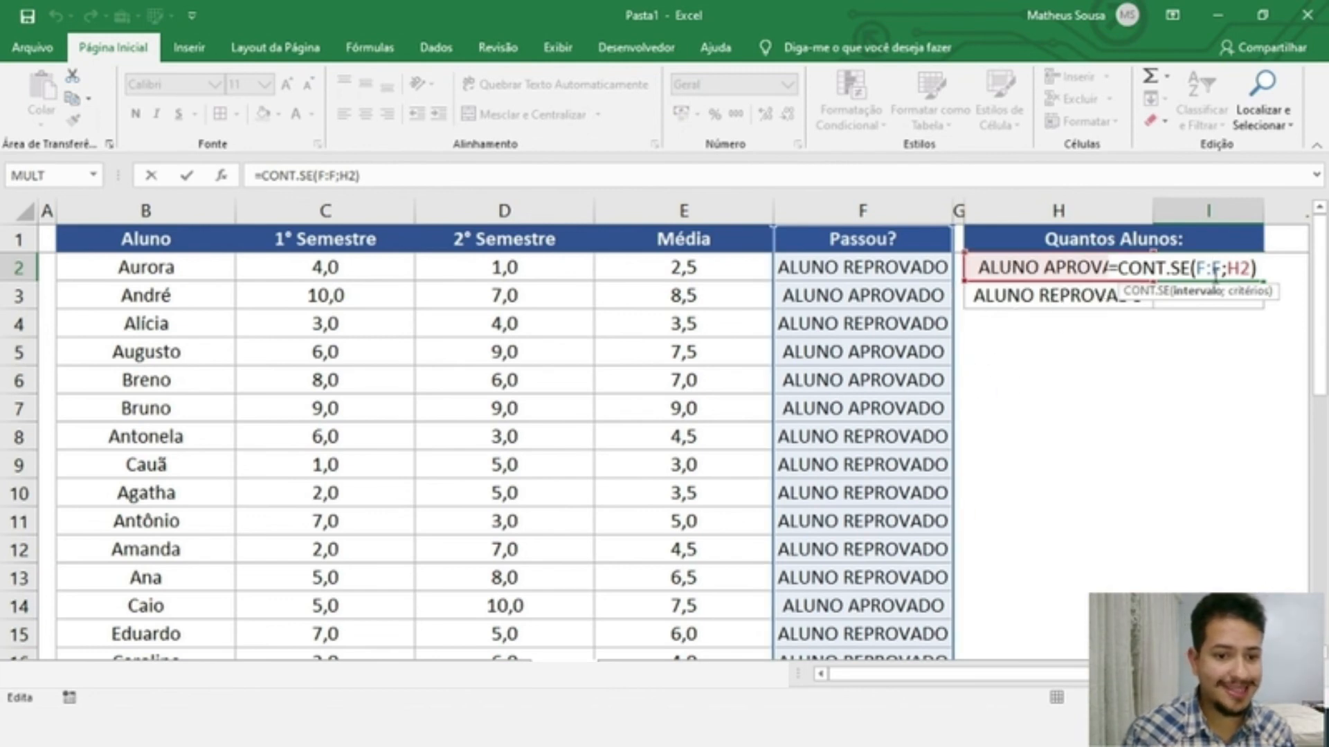
{"action": "key", "text": "Escape"}
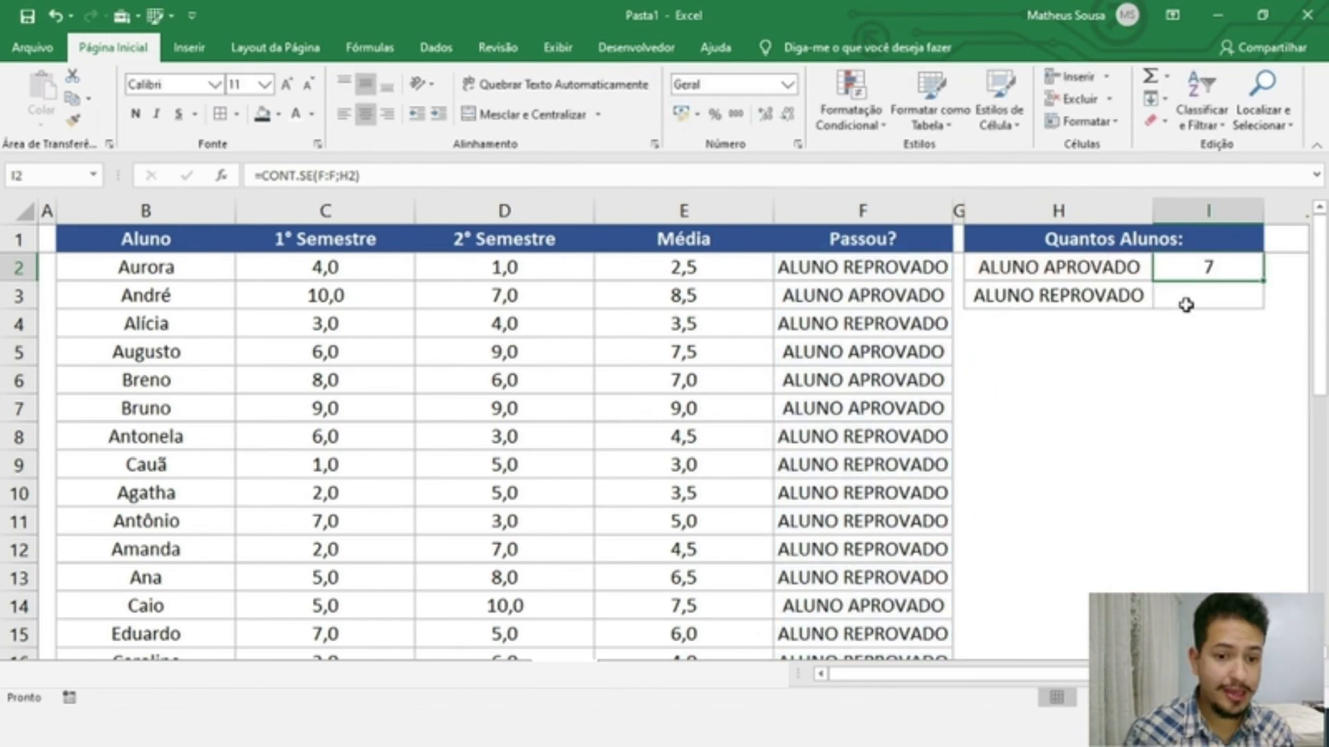
Fill I2's CONT.SE formula down to I3 to count the "ALUNO REPROVADO" students.
{"action": "left_click", "coordinate": [1205, 299]}
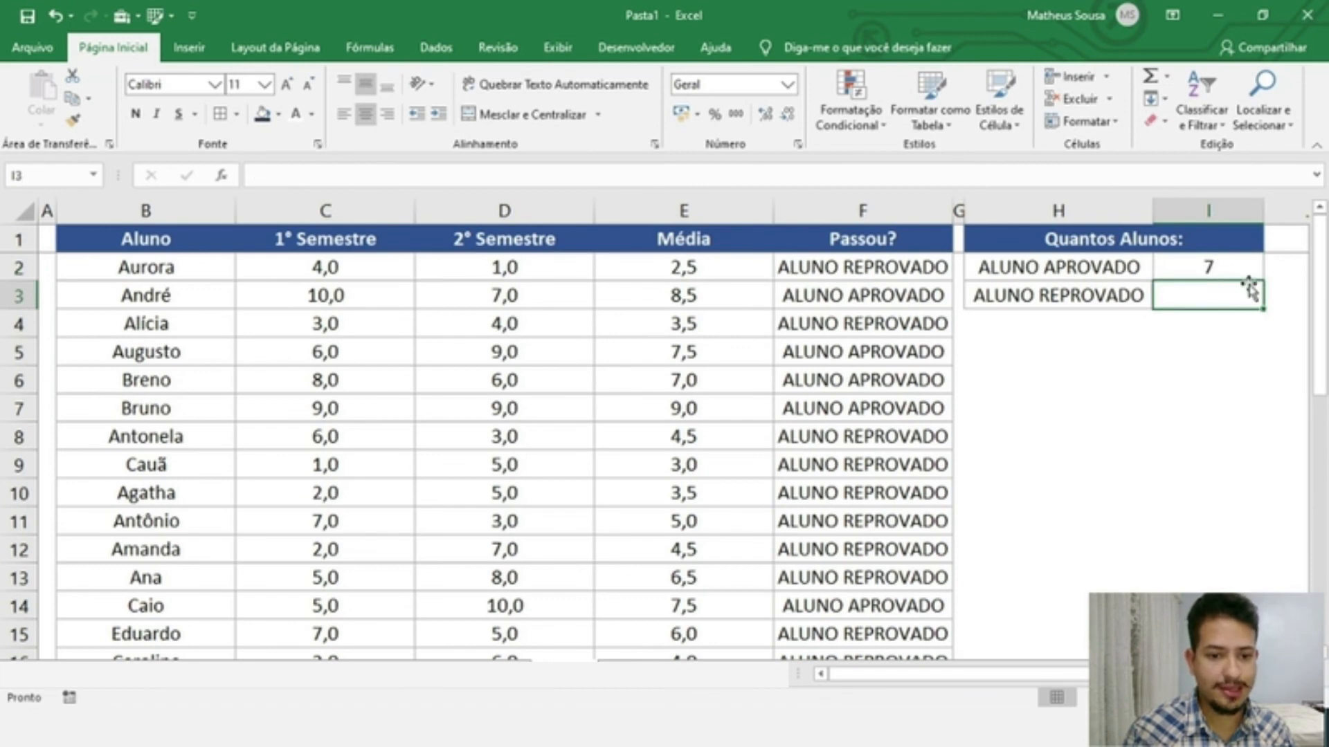
{"action": "left_click", "coordinate": [1214, 268]}
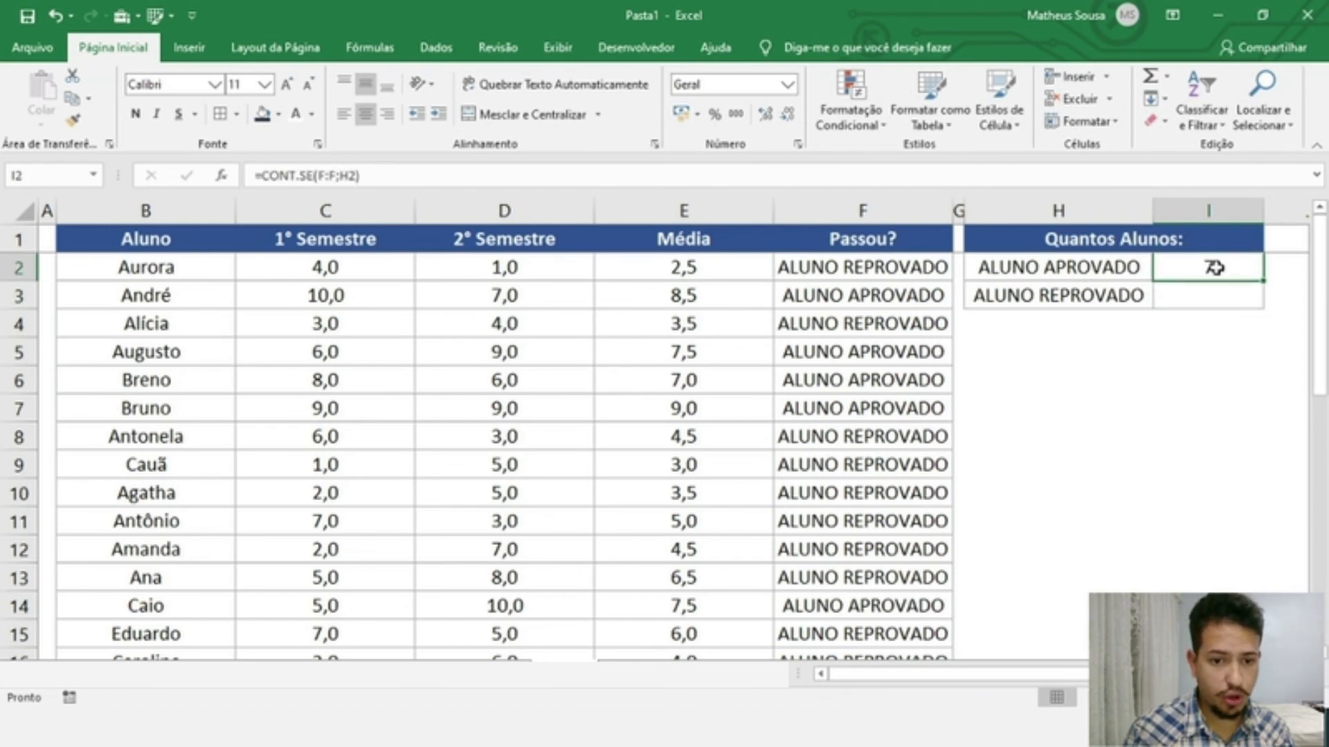
{"action": "left_click_drag", "start_coordinate": [1216, 276], "coordinate": [1216, 289]}
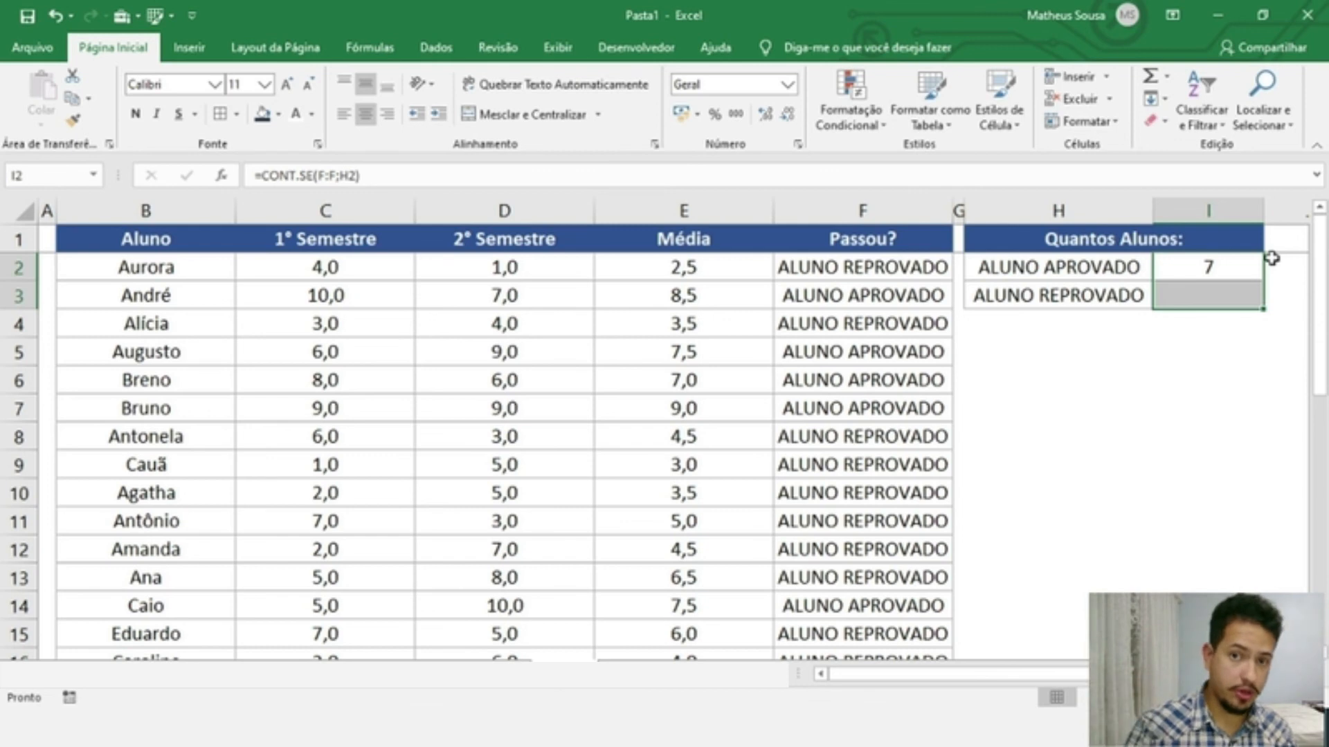
{"action": "key", "text": "ctrl+d"}
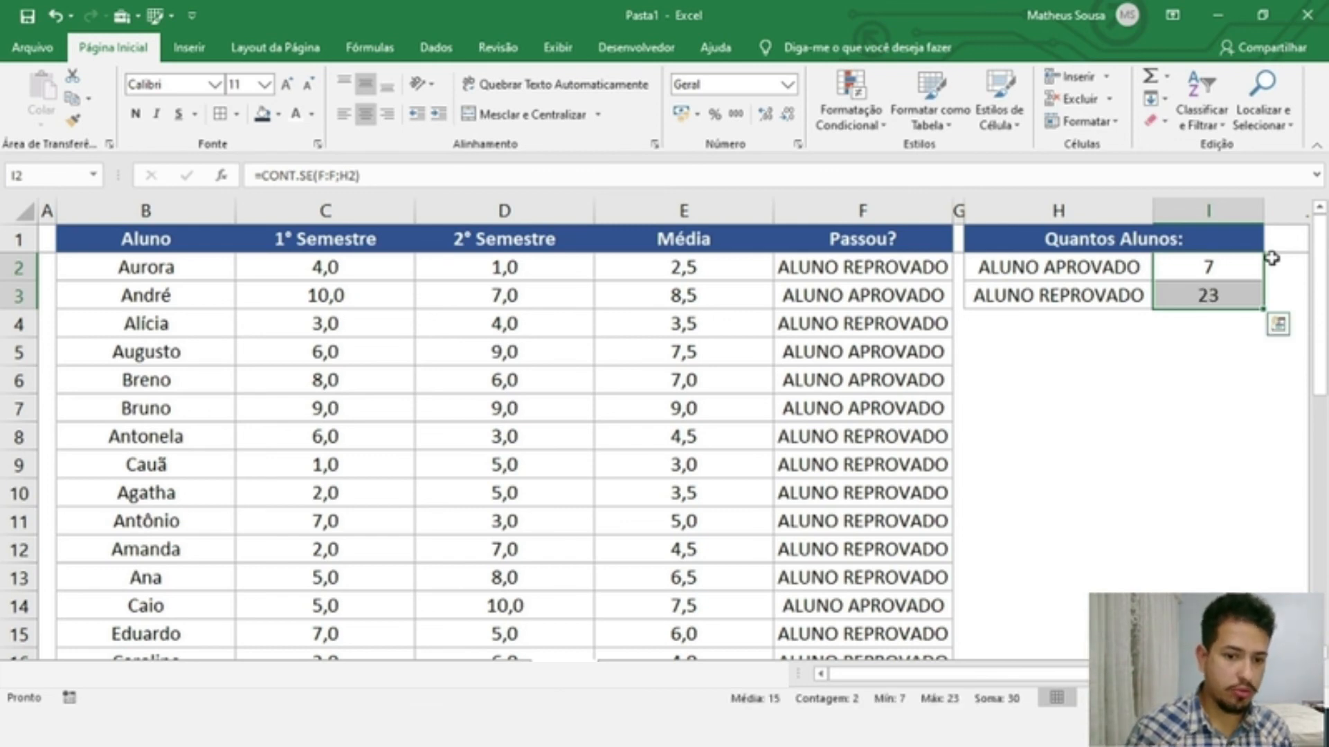
{"action": "left_click", "coordinate": [1230, 357]}
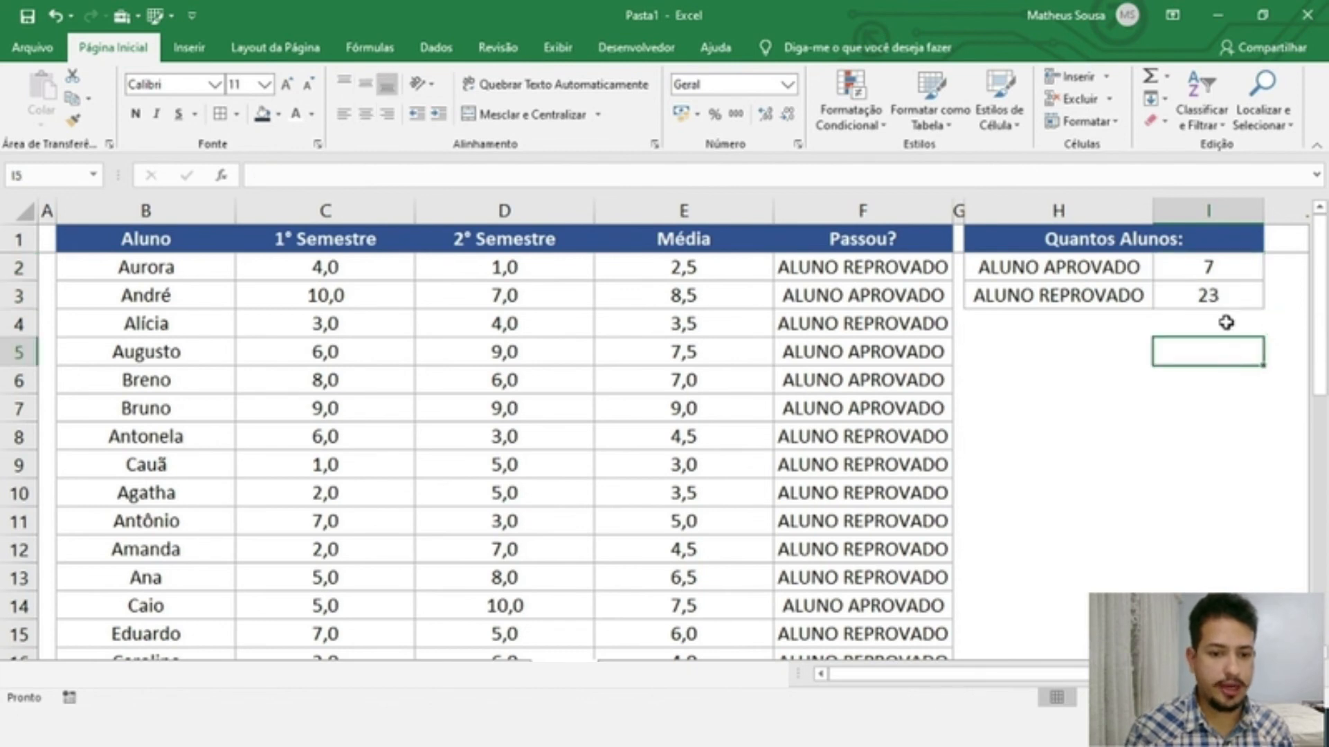
Check the range and criterion of I3's CONT.SE formula against the student results in column F.
{"action": "double_click", "coordinate": [1214, 294]}
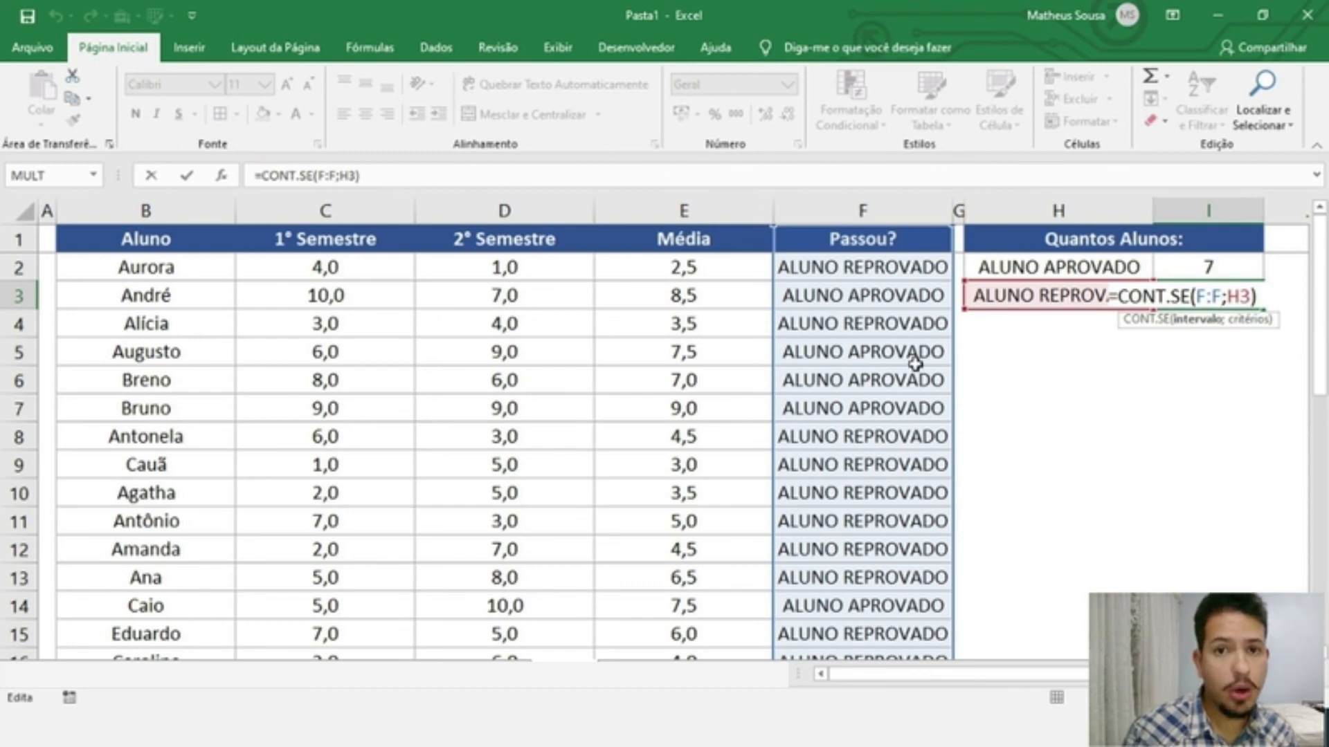
{"action": "scroll", "coordinate": [904, 401], "scroll_direction": "down", "scroll_amount": 8}
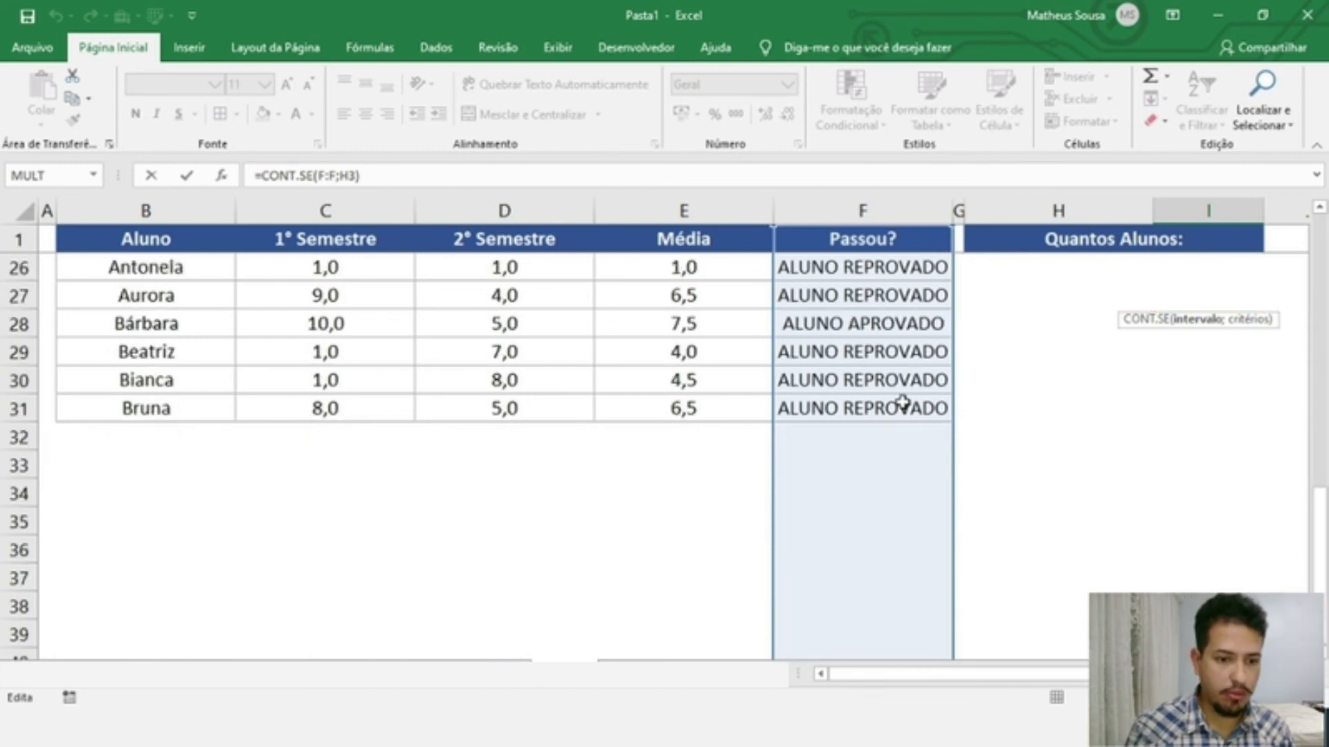
{"action": "scroll", "coordinate": [904, 402], "scroll_direction": "up", "scroll_amount": 8}
{"action": "key", "text": "ctrl+Return"}
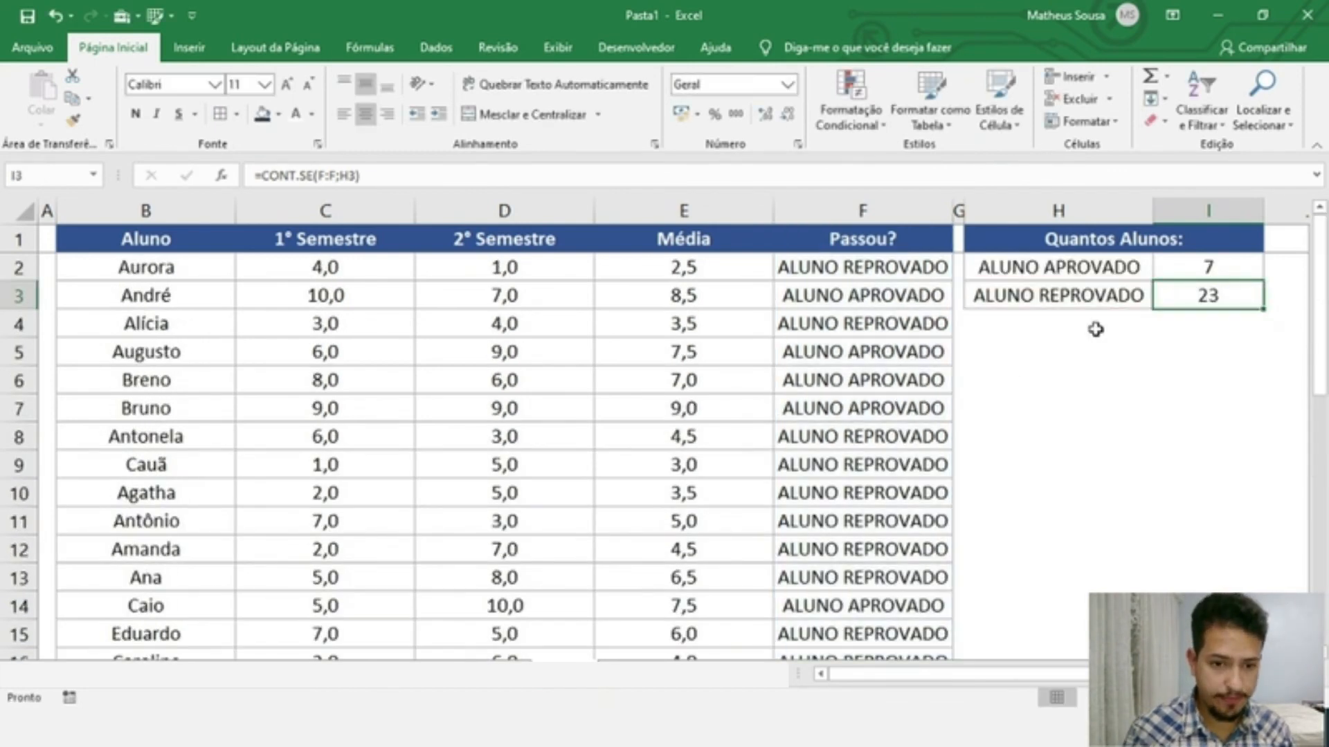
{"action": "left_click", "coordinate": [702, 302]}
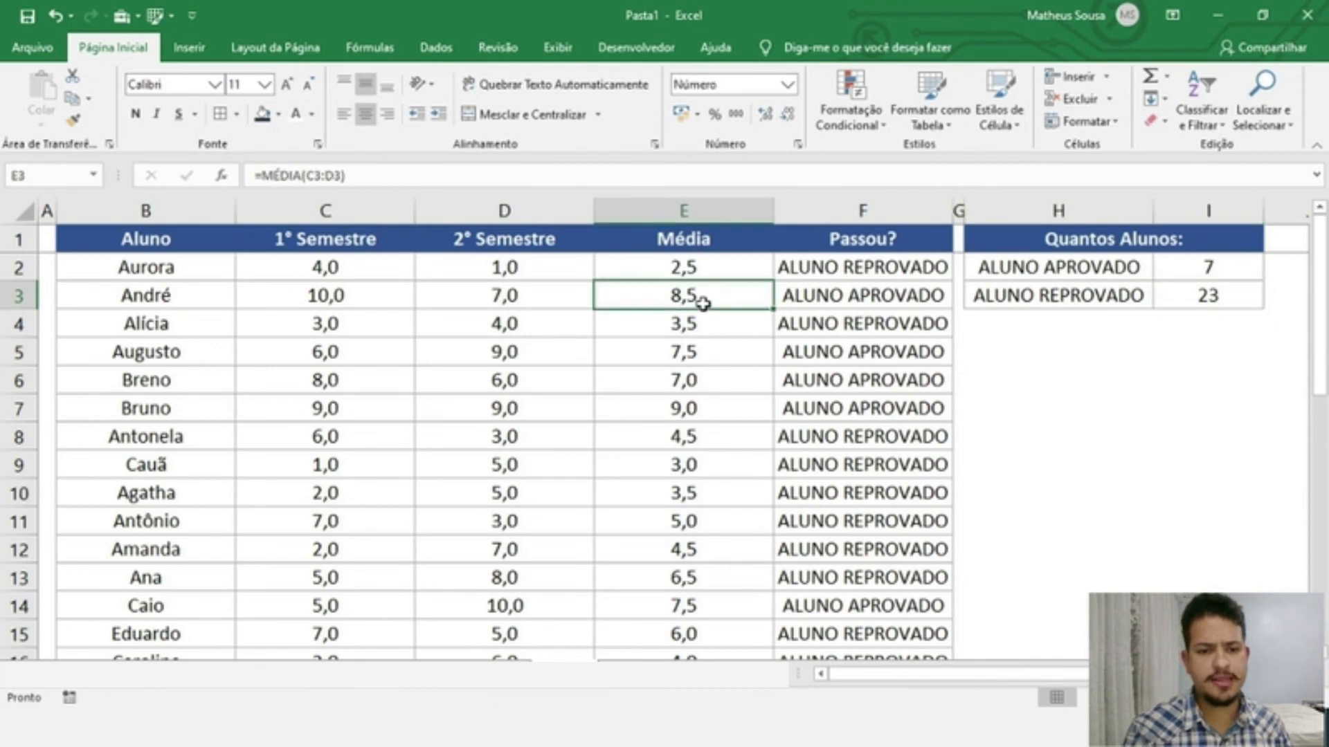
{"action": "left_click", "coordinate": [1229, 275]}
{"action": "left_click", "coordinate": [1208, 240]}
{"action": "left_click", "coordinate": [1217, 267]}
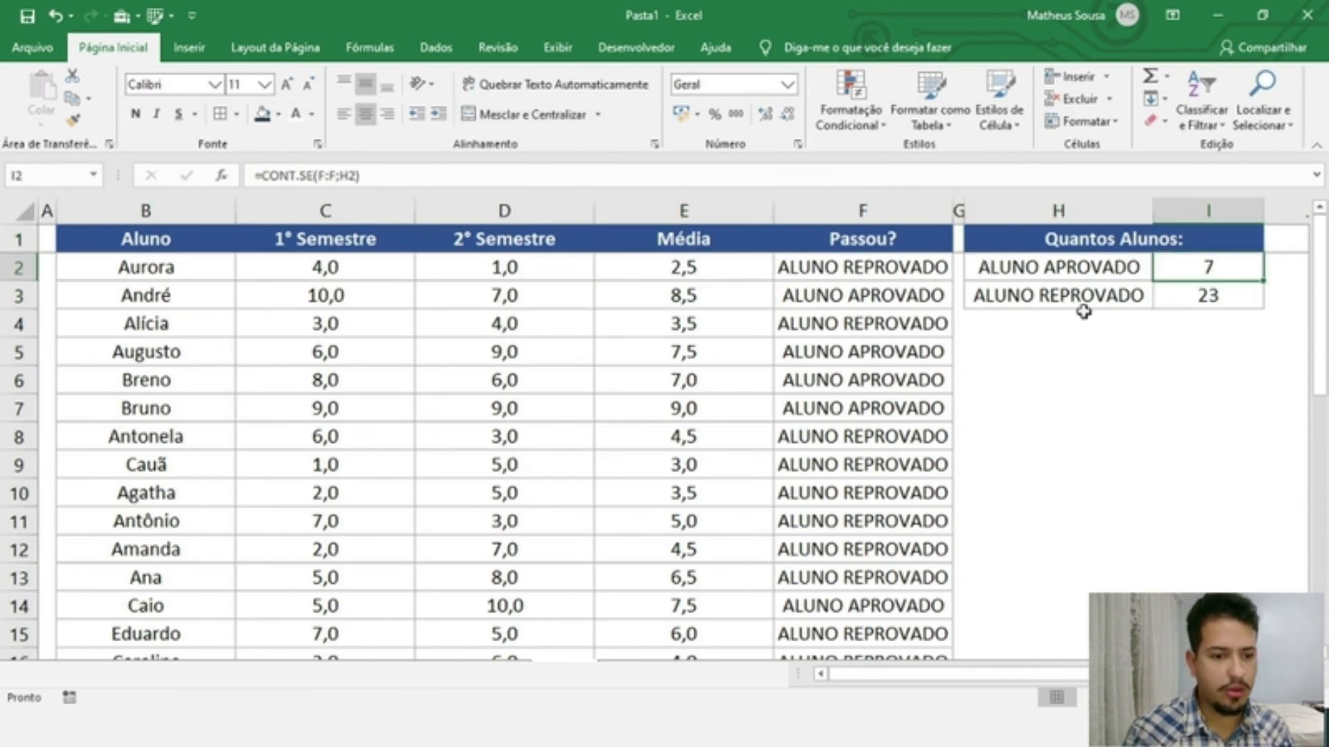
{"action": "left_click", "coordinate": [704, 270]}
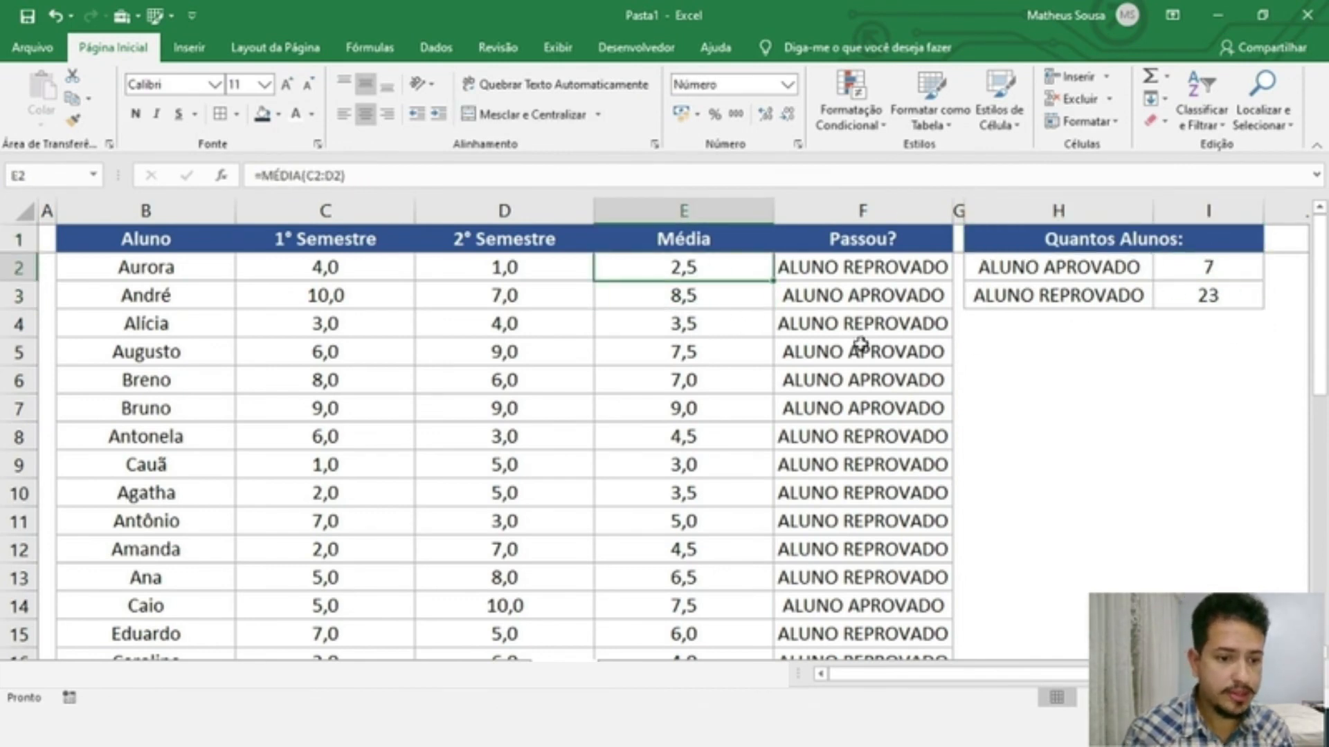
{"action": "left_click", "coordinate": [329, 318]}
{"action": "left_click", "coordinate": [439, 379]}
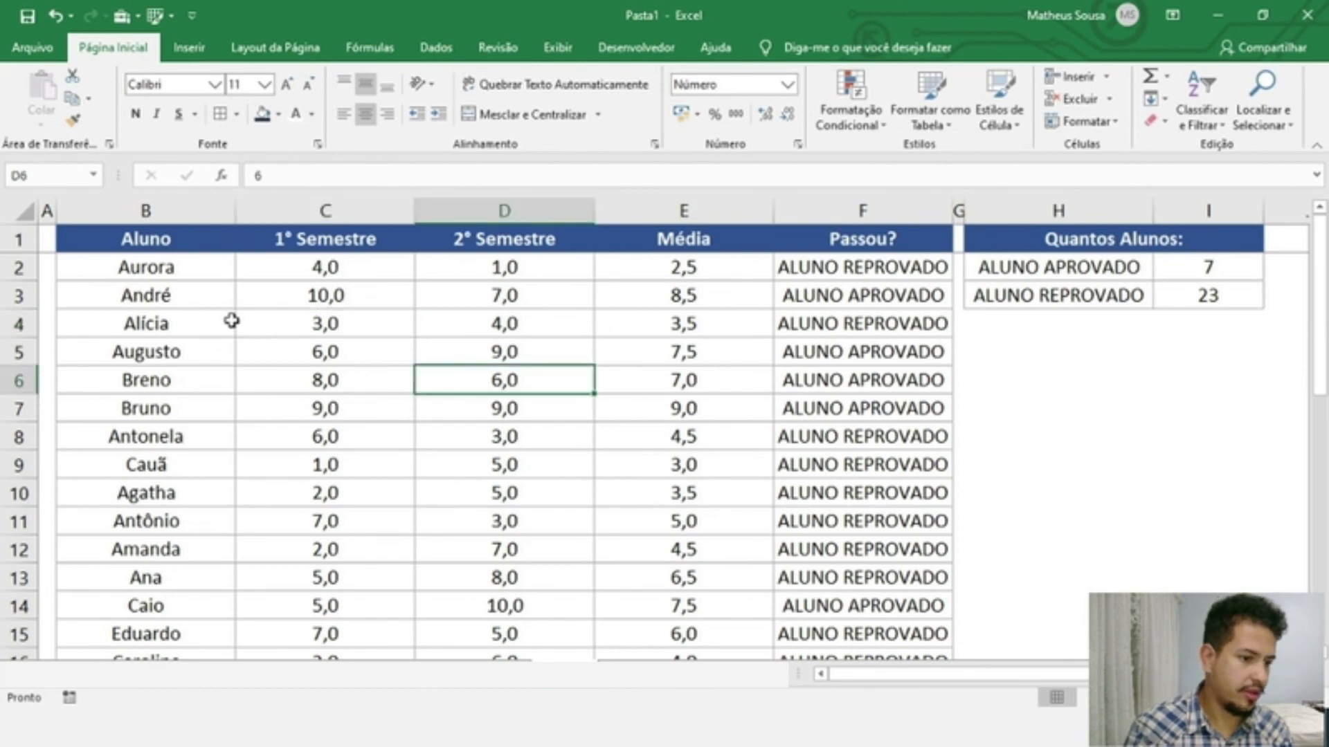
{"action": "left_click", "coordinate": [231, 321]}
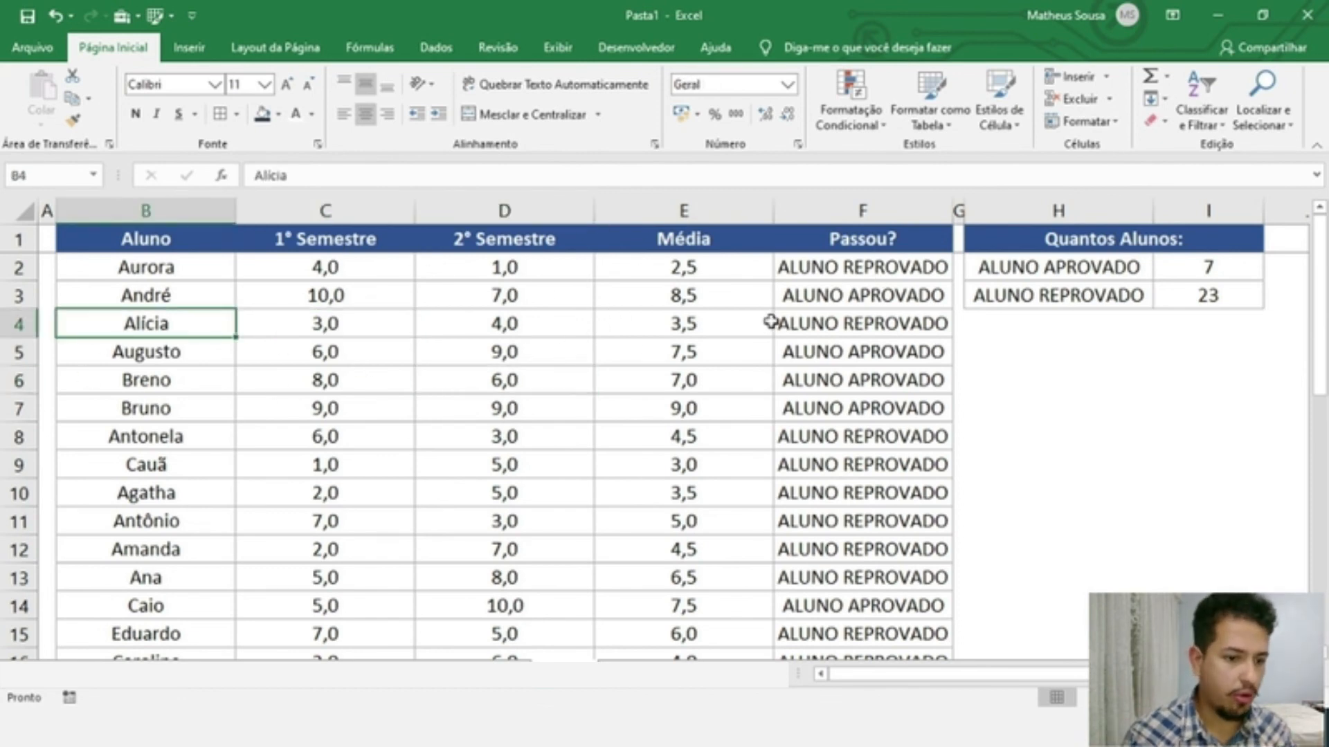
Turn on filtering for the header row of the student grades table.
{"action": "left_click", "coordinate": [695, 270]}
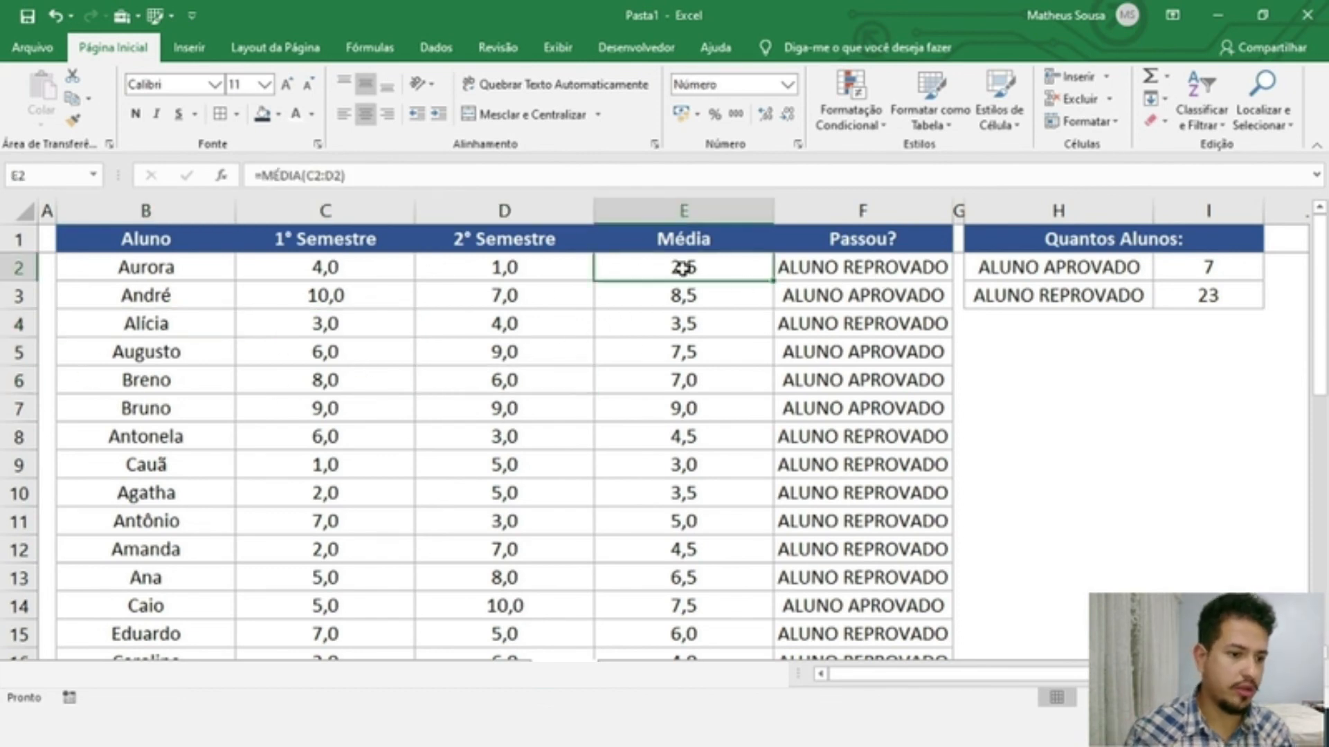
{"action": "left_click", "coordinate": [421, 59]}
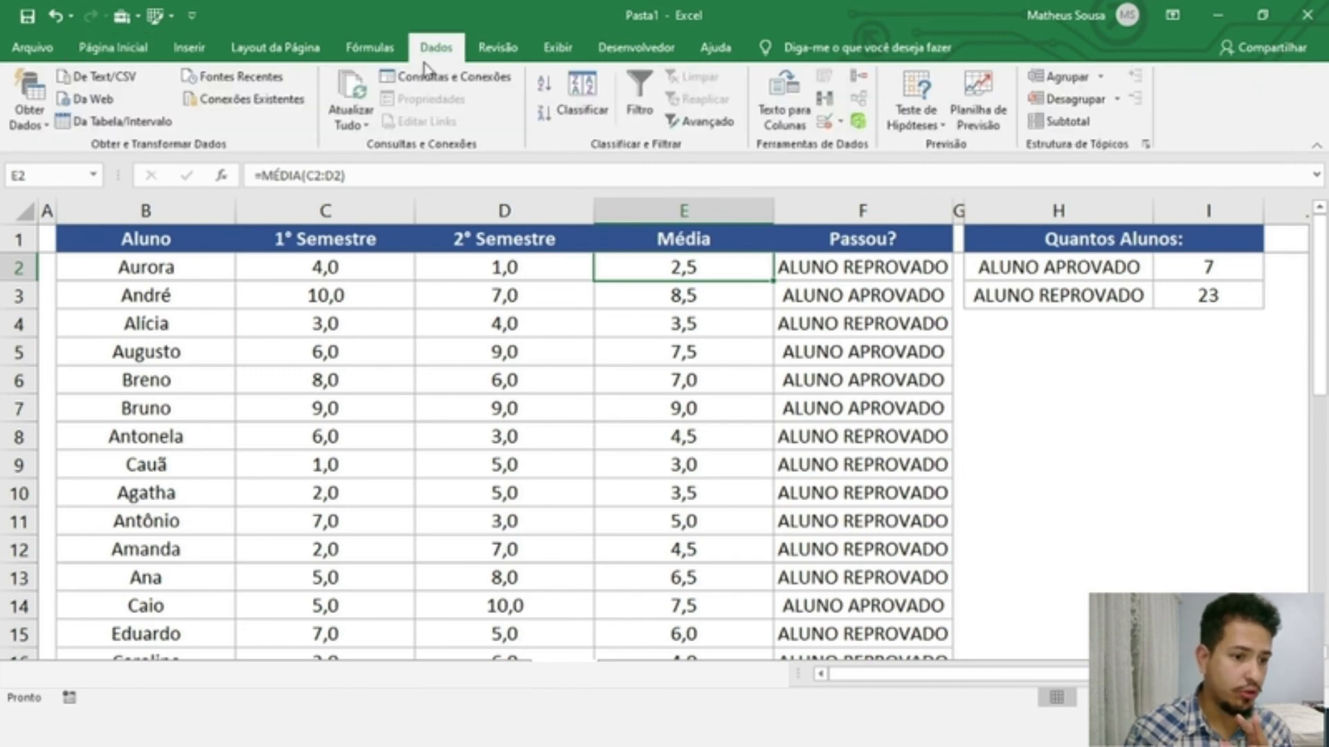
{"action": "left_click", "coordinate": [636, 104]}
{"action": "left_click", "coordinate": [936, 319]}
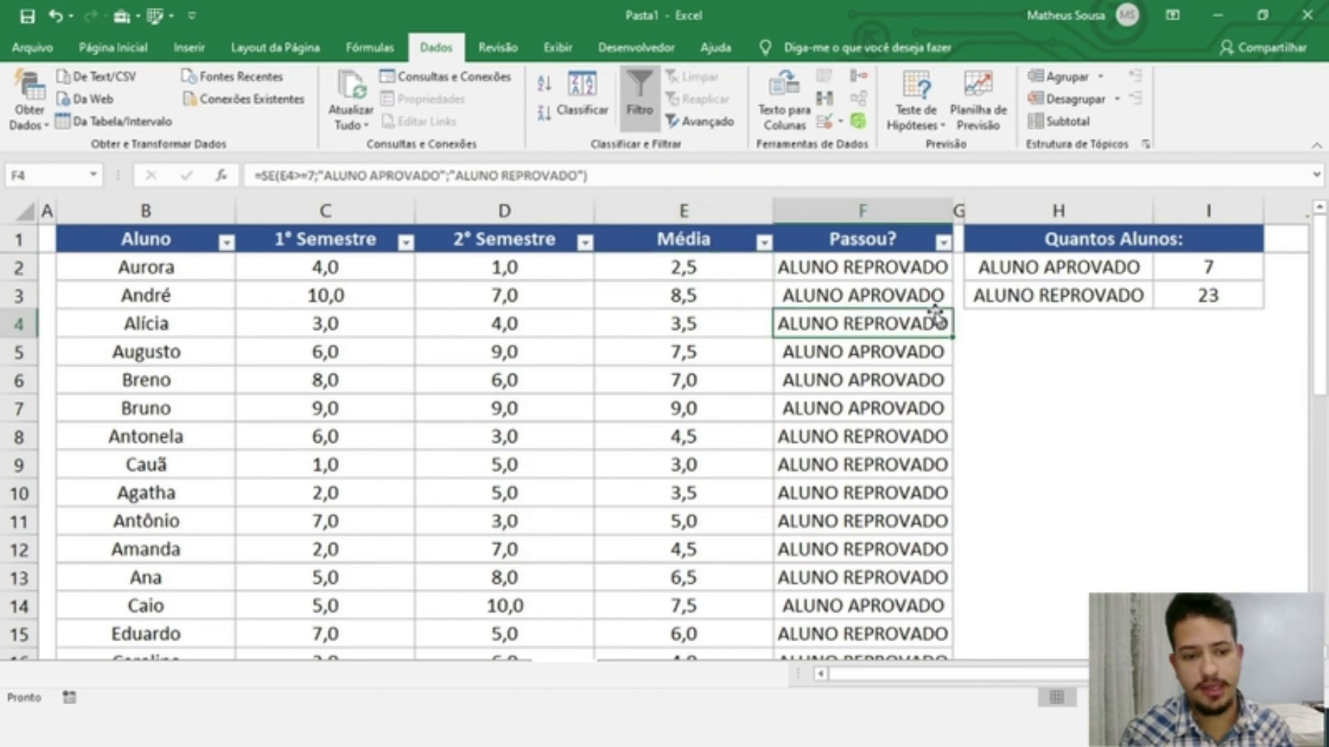
{"action": "left_click", "coordinate": [1032, 271]}
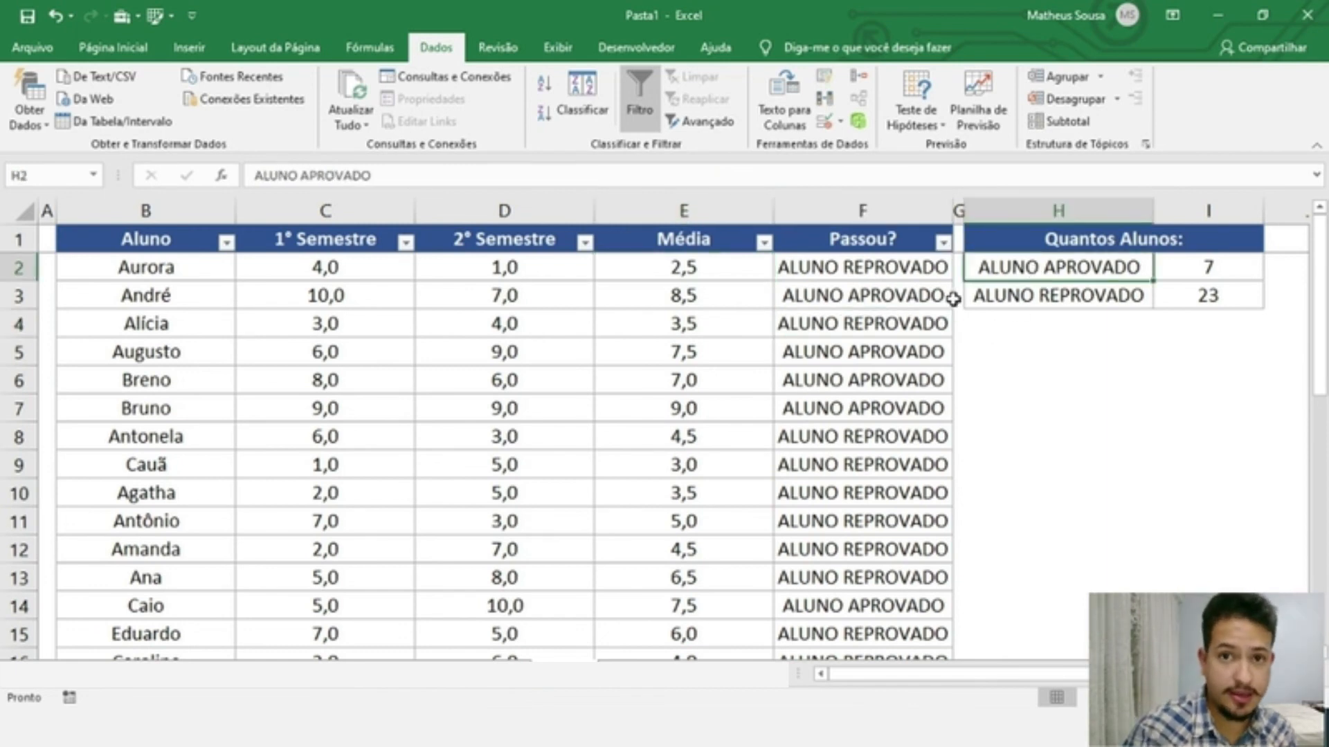
Filter the "Passou?" column to show only "ALUNO APROVADO".
{"action": "left_click", "coordinate": [942, 242]}
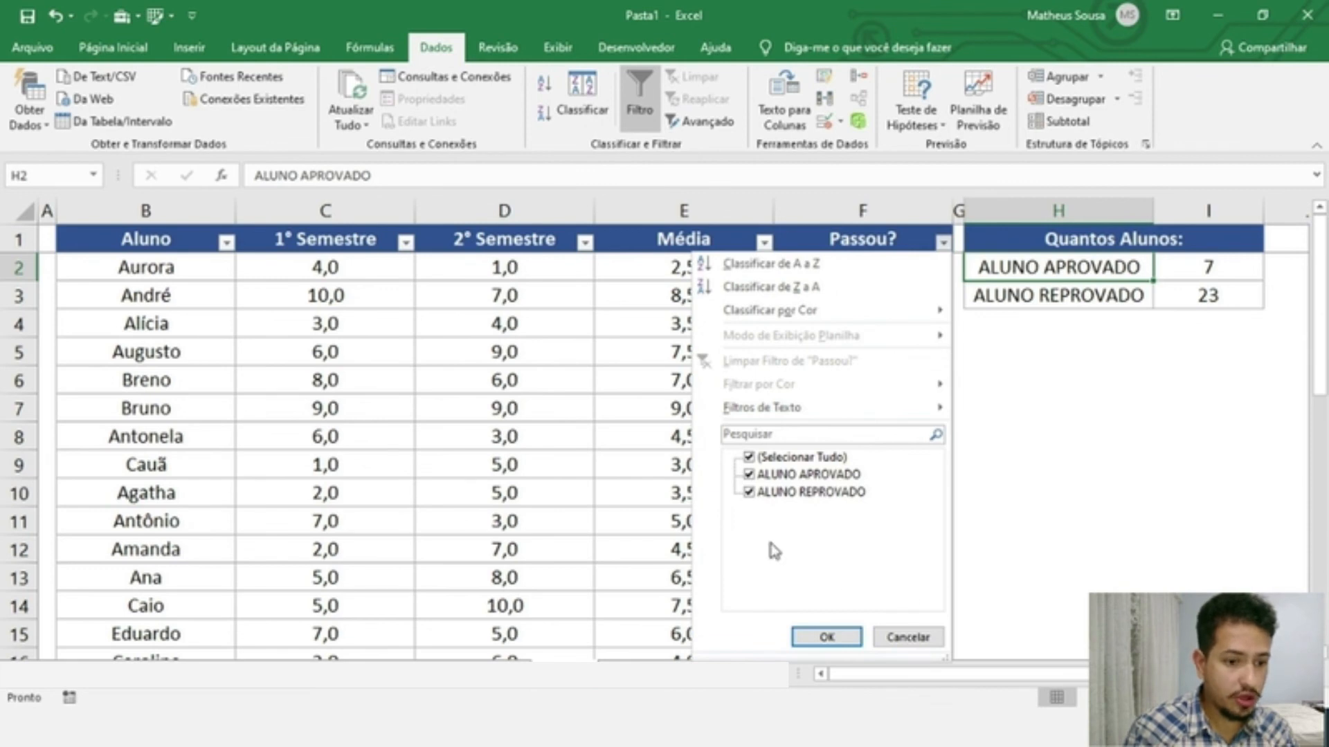
{"action": "left_click", "coordinate": [750, 459]}
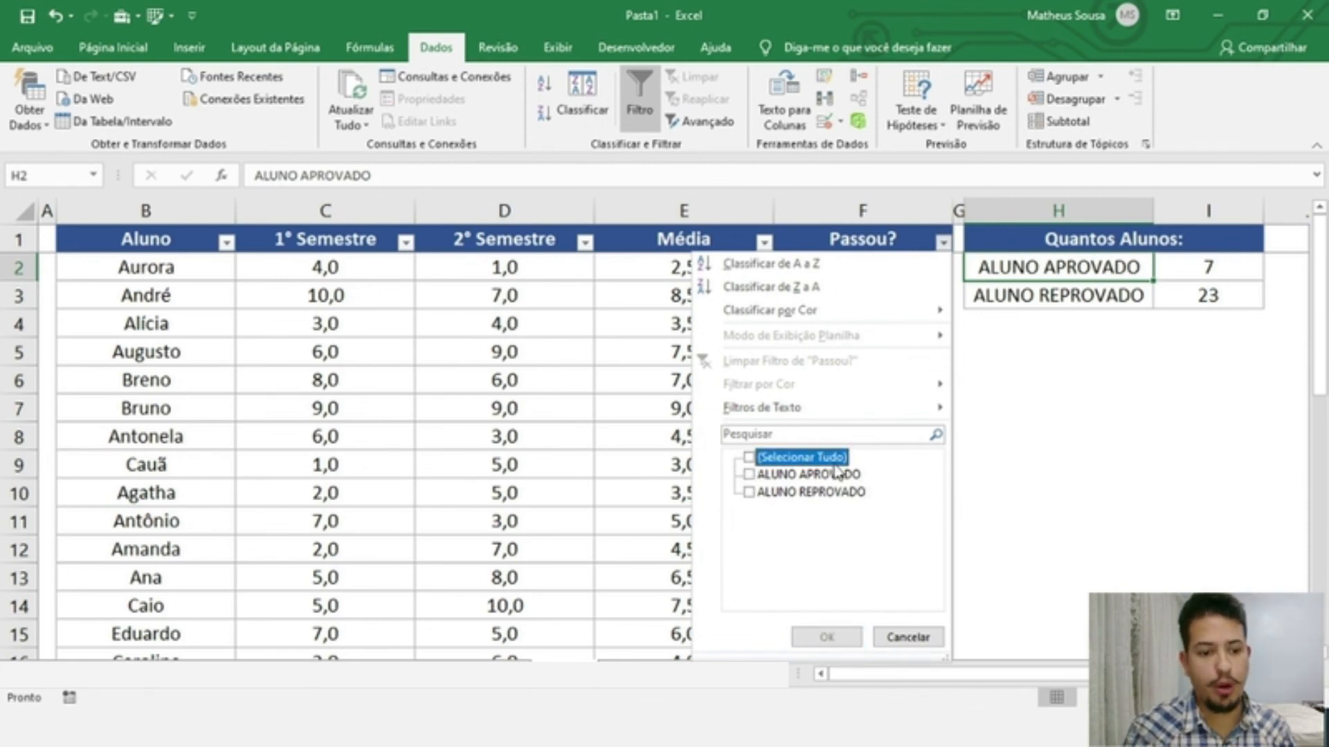
{"action": "left_click", "coordinate": [749, 475]}
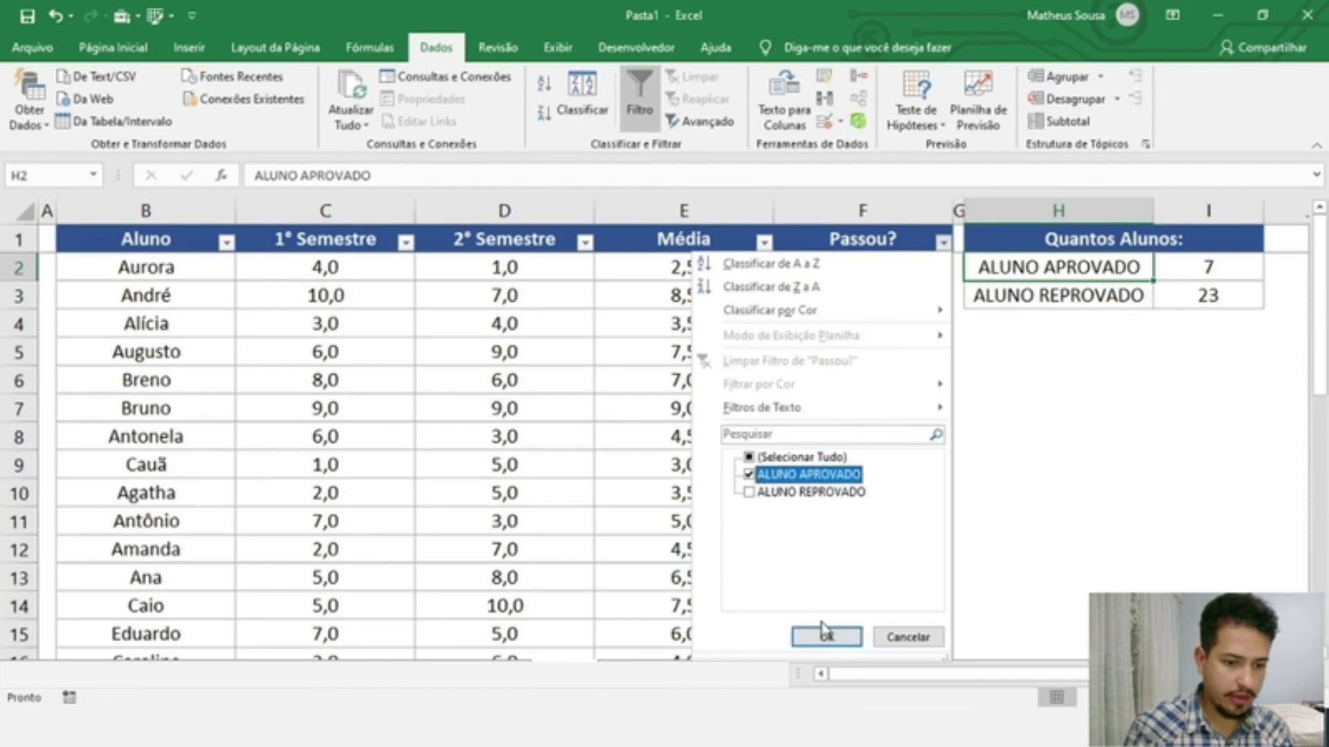
{"action": "left_click", "coordinate": [845, 637]}
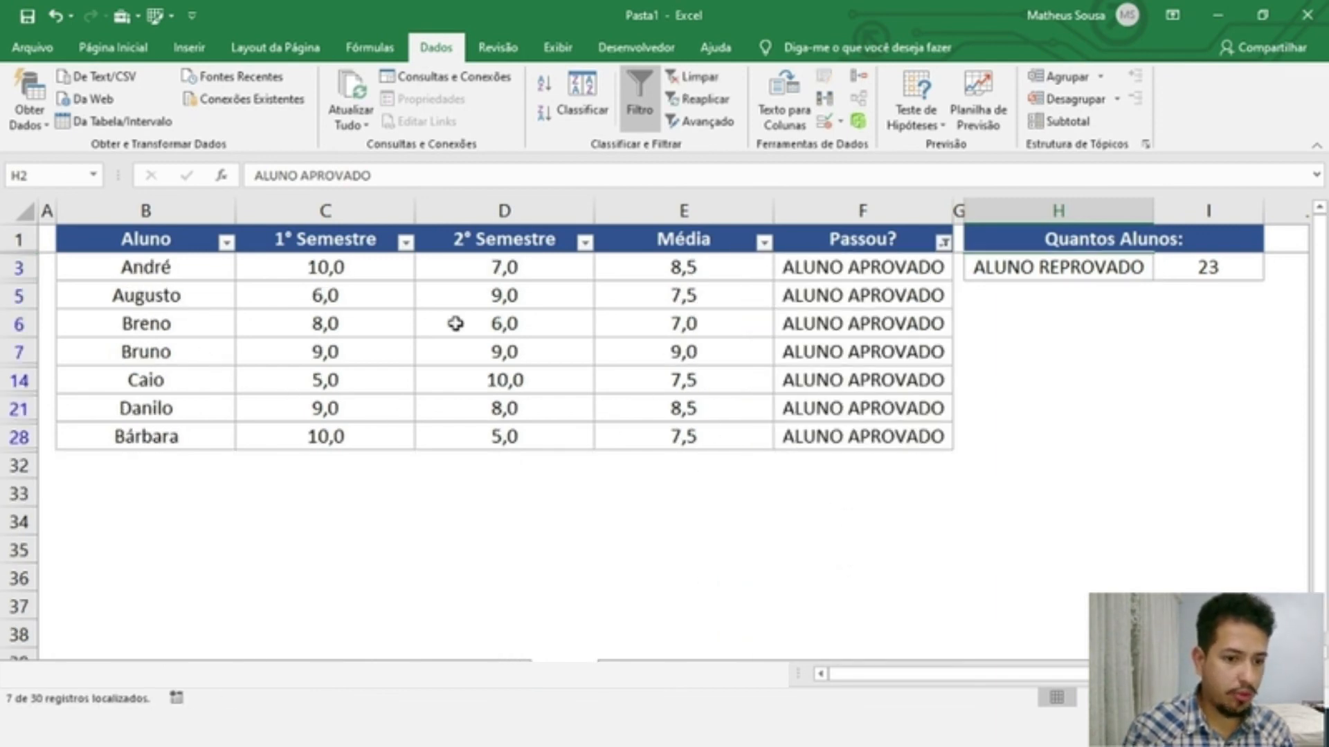
Select the filtered "ALUNO APROVADO" results to count them, and switch the "Passou?" filter to show only "ALUNO REPROVADO".
{"action": "left_click_drag", "start_coordinate": [820, 269], "coordinate": [855, 435]}
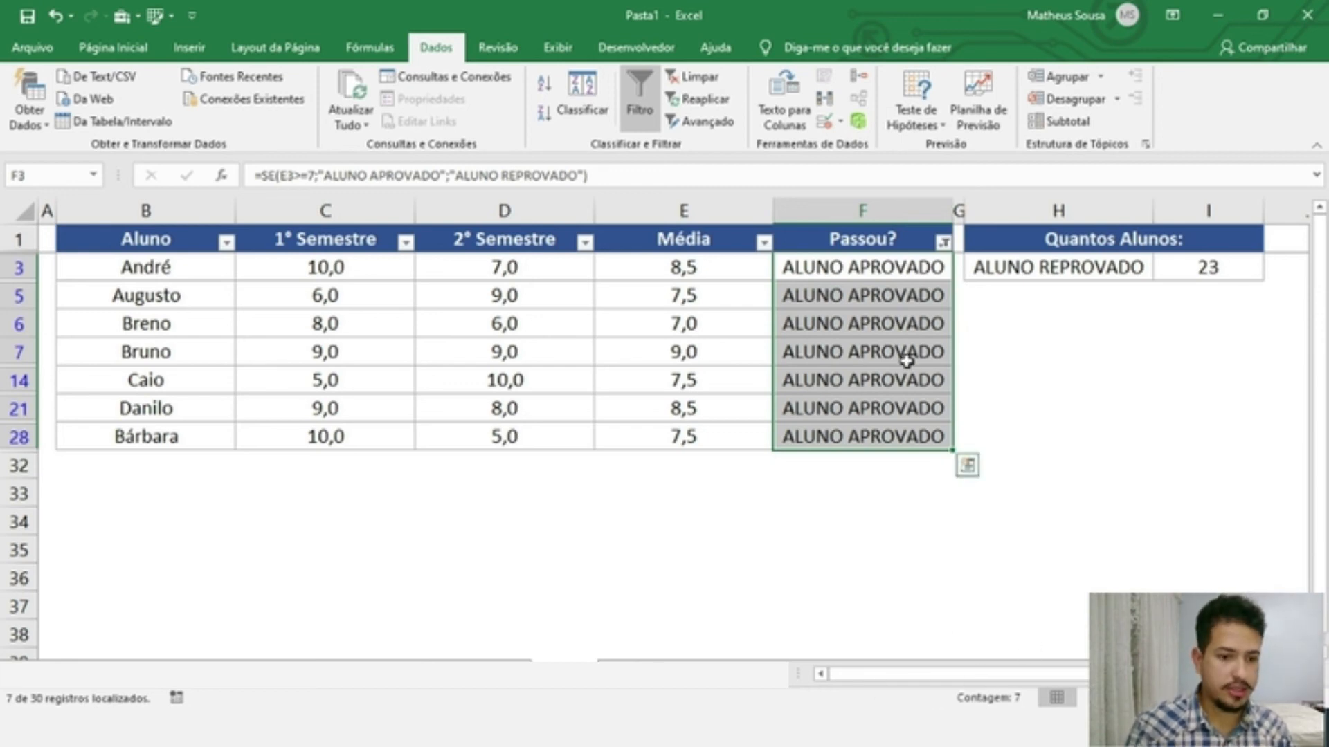
{"action": "left_click", "coordinate": [944, 242]}
{"action": "left_click", "coordinate": [748, 475]}
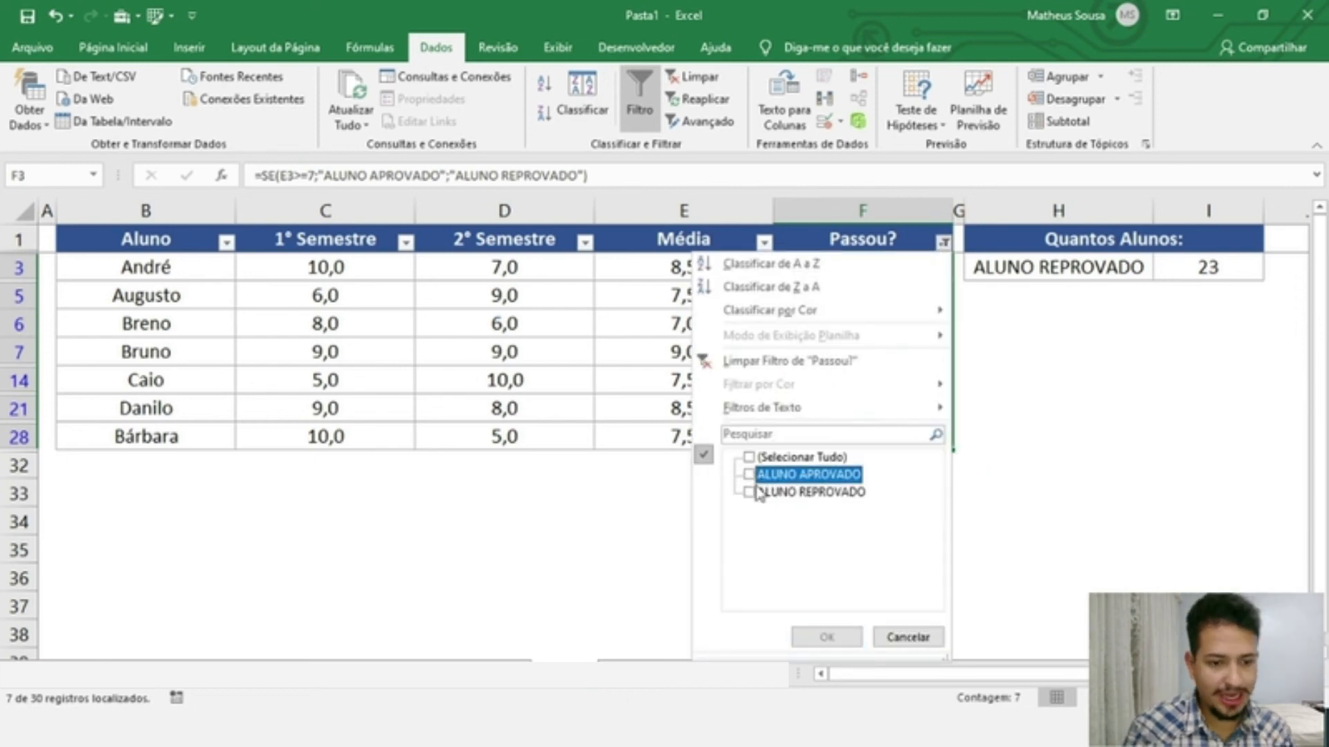
{"action": "left_click", "coordinate": [748, 492]}
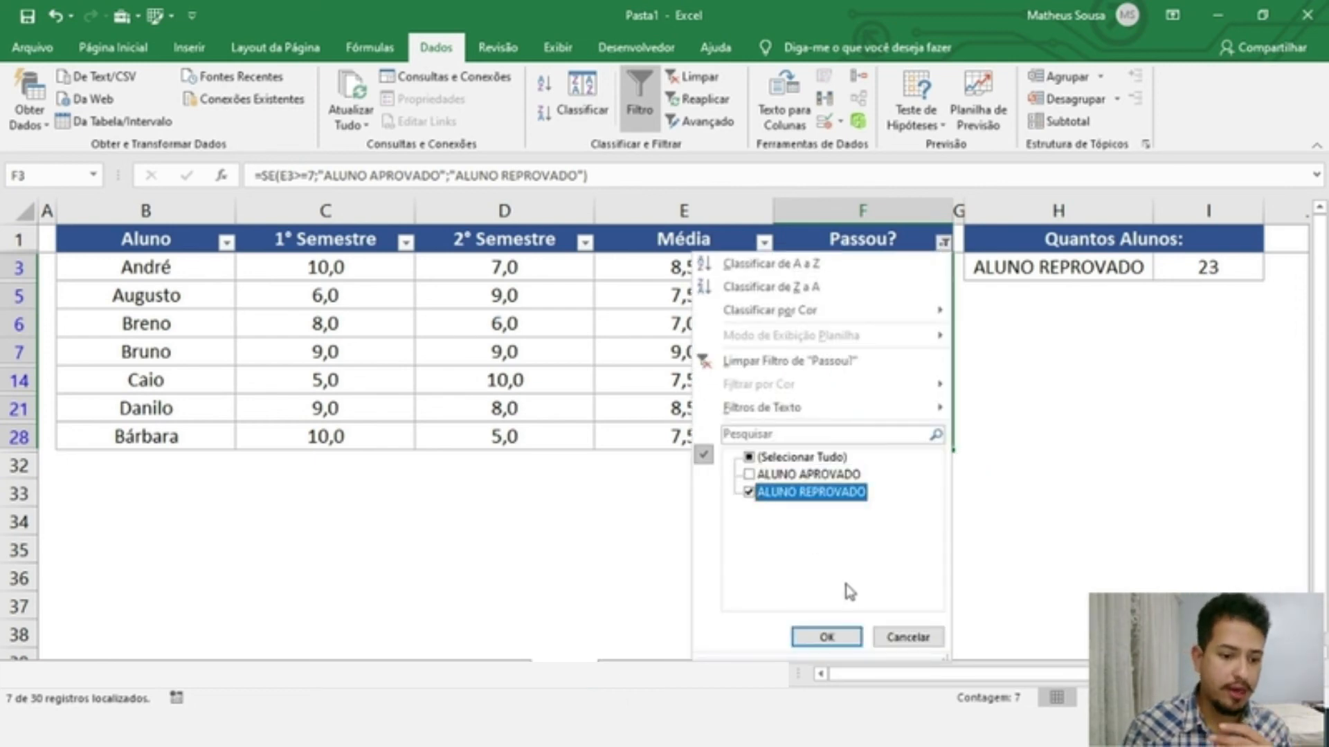
{"action": "left_click", "coordinate": [850, 636]}
Select all the filtered "ALUNO REPROVADO" results in the "Passou?" column to check their count.
{"action": "left_click_drag", "start_coordinate": [900, 256], "coordinate": [894, 631]}
{"action": "scroll", "coordinate": [864, 588], "scroll_direction": "up", "scroll_amount": 1}
{"action": "scroll", "coordinate": [864, 588], "scroll_direction": "up", "scroll_amount": 3}
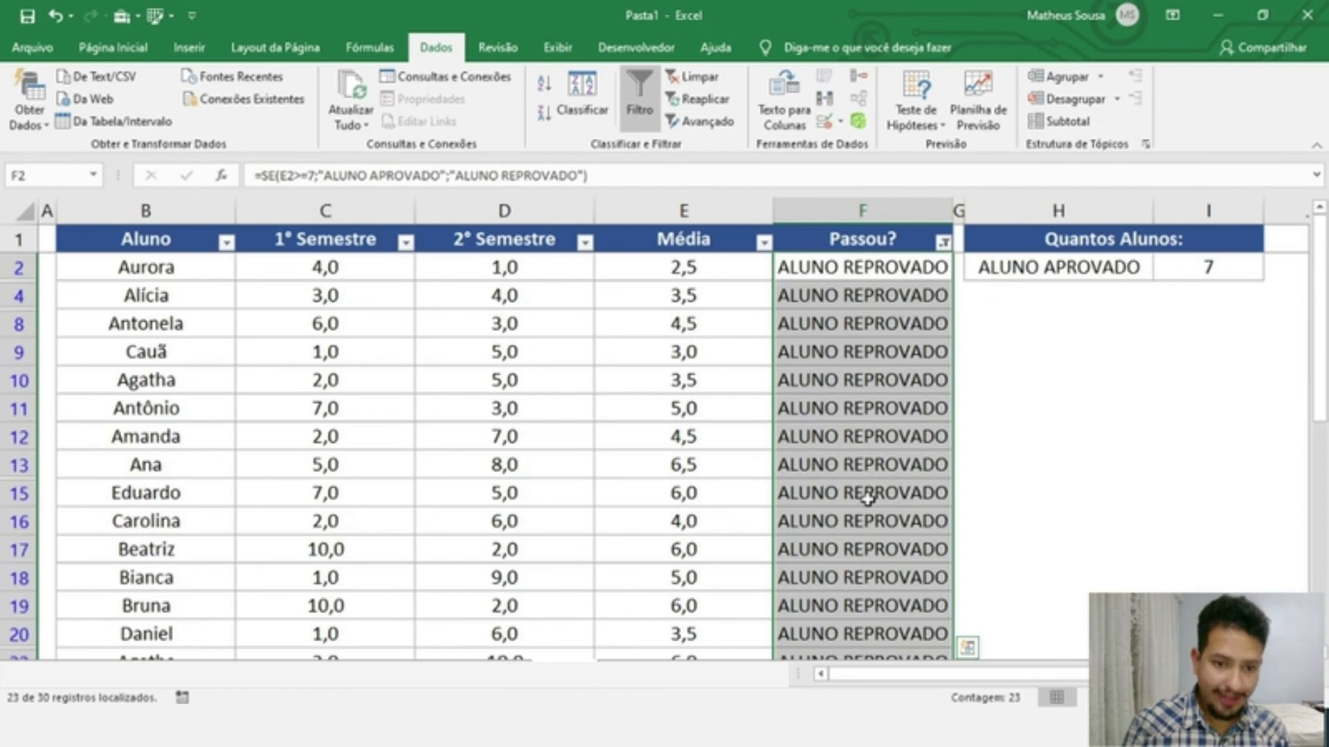
{"action": "left_click", "coordinate": [871, 268]}
Clear the "Passou?" filter and turn off filtering for the student grades table.
{"action": "left_click", "coordinate": [957, 248]}
{"action": "left_click", "coordinate": [947, 243]}
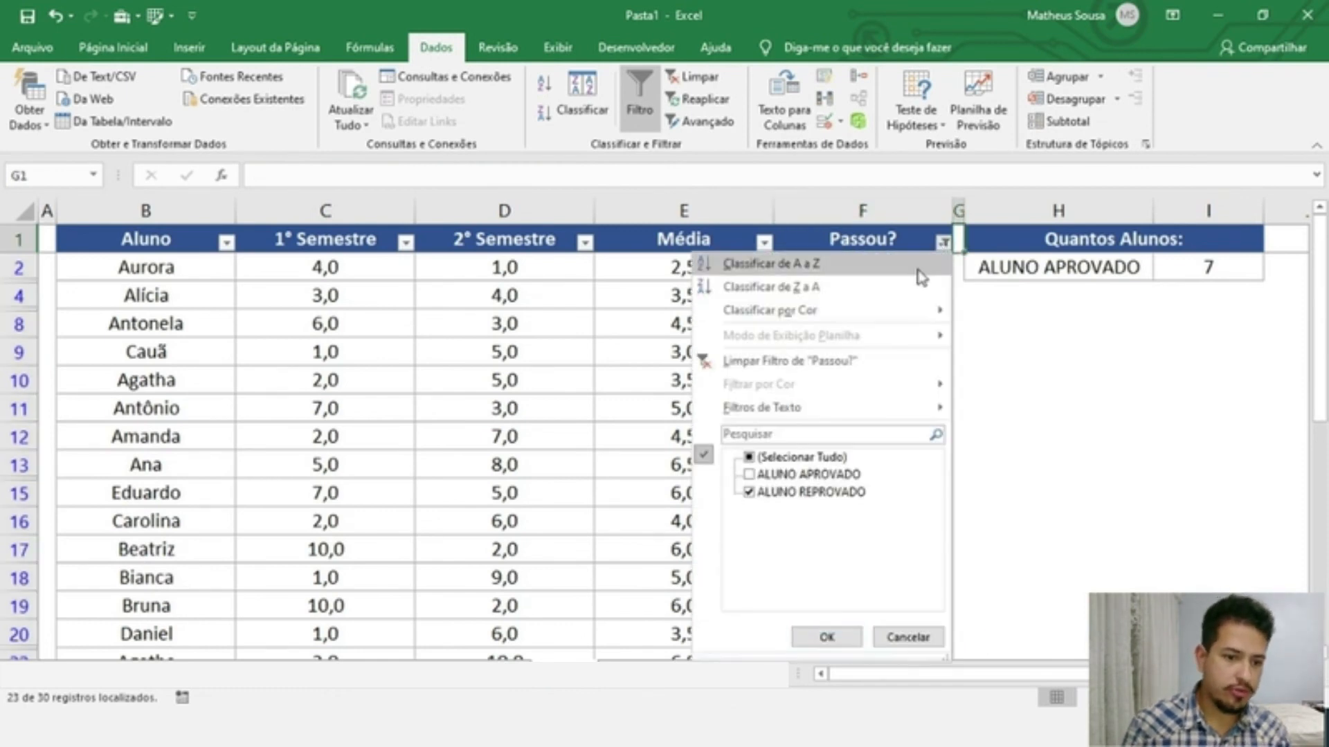
{"action": "key", "text": "Escape"}
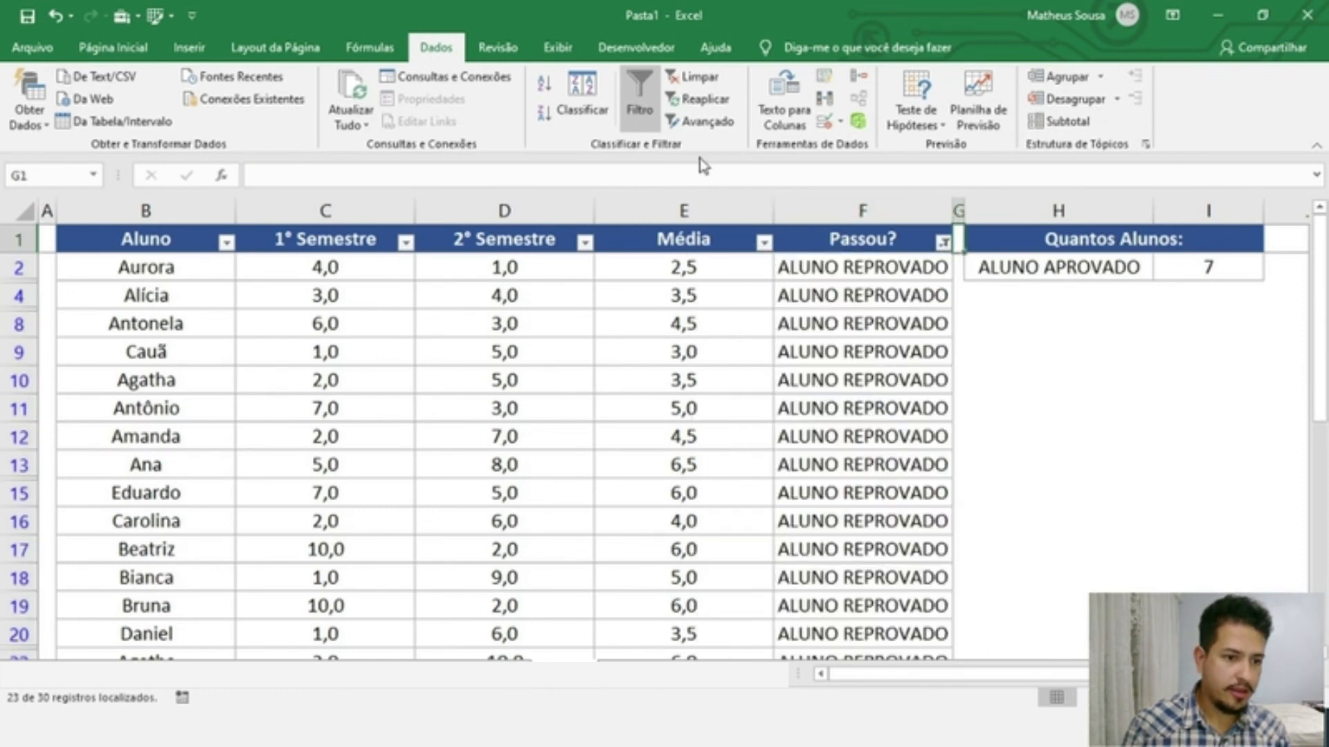
{"action": "left_click", "coordinate": [693, 77]}
{"action": "left_click", "coordinate": [640, 97]}
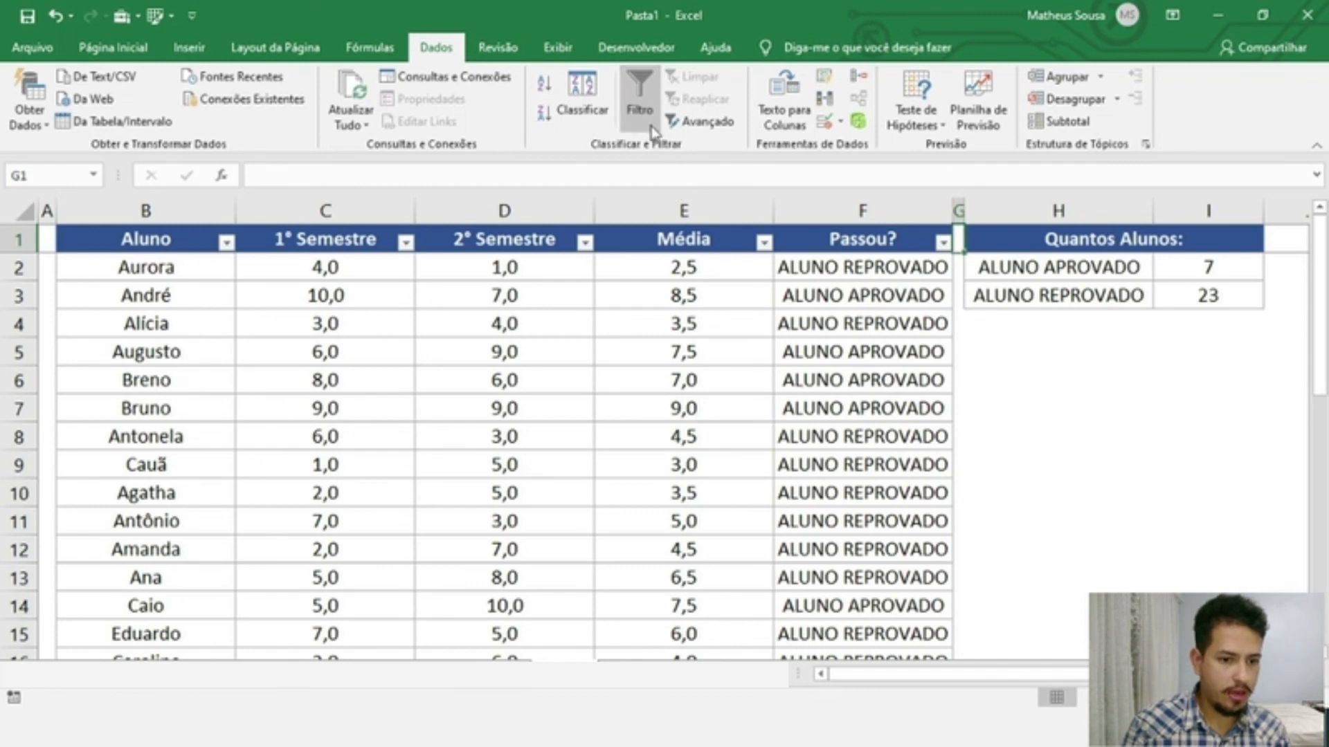
{"action": "left_click", "coordinate": [865, 263]}
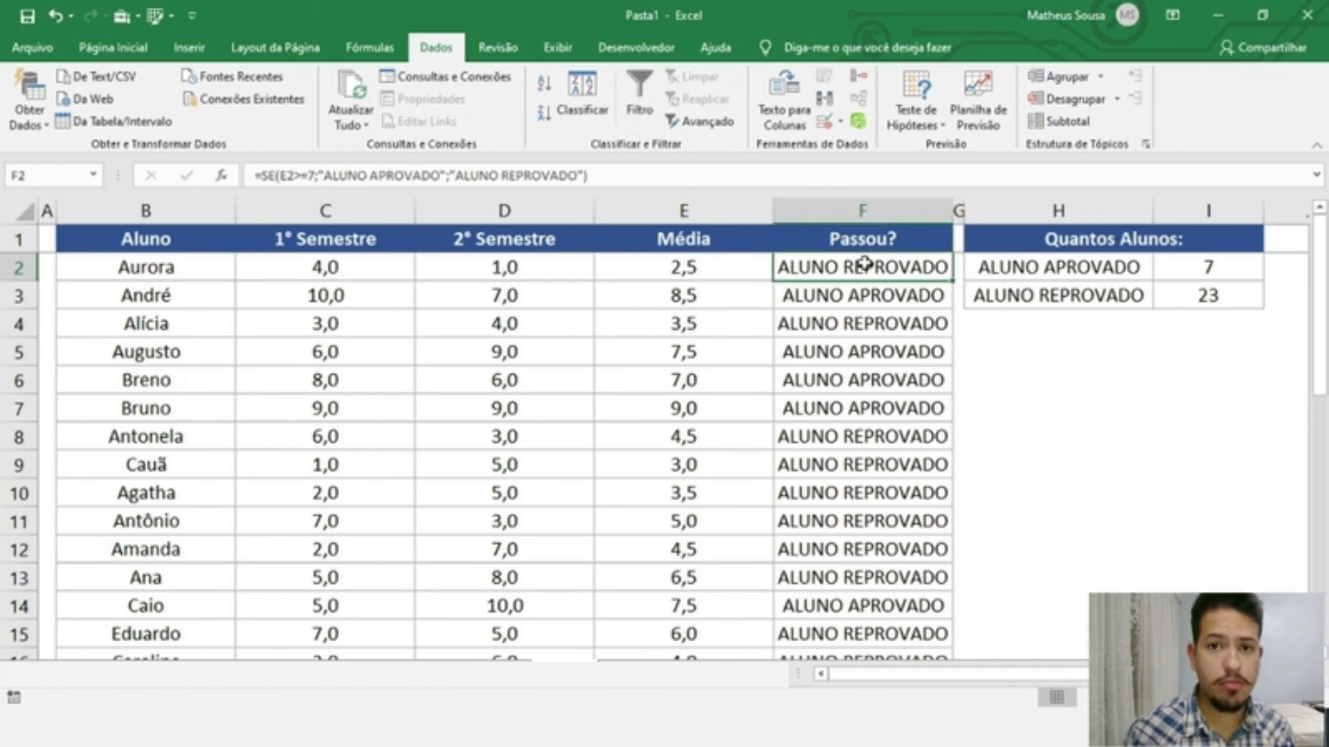